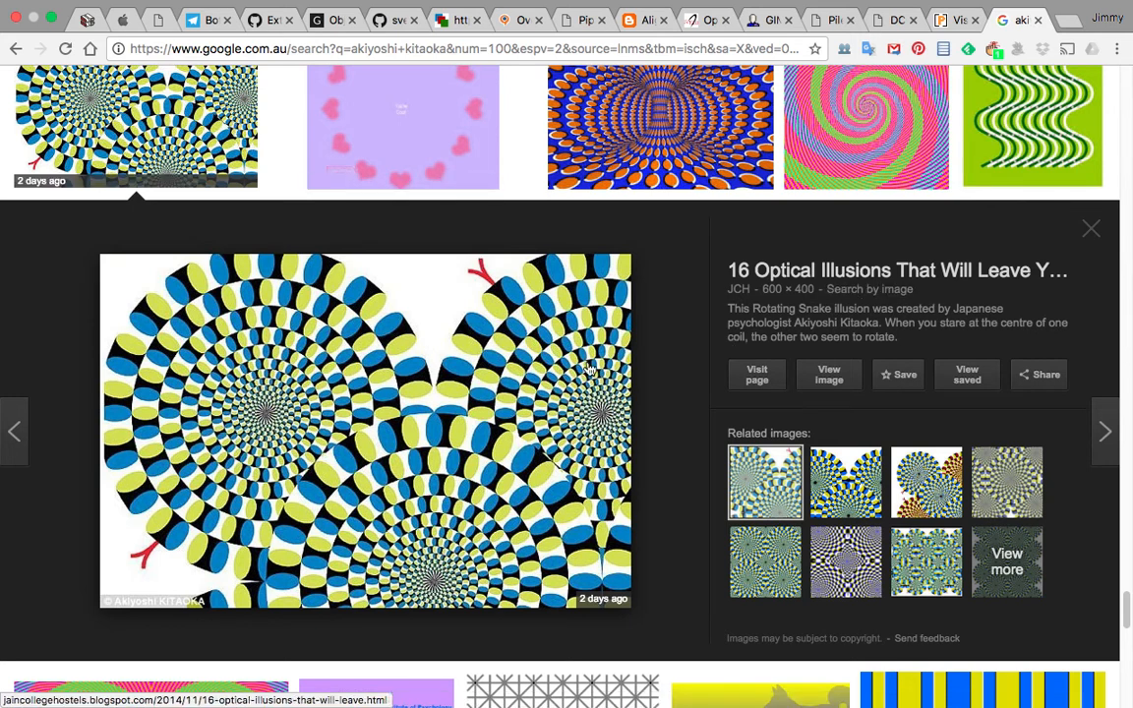
Step: Browse the Akiyoshi Kitaoka image search results for examples of optical illusion patterns
scroll(597, 382, "down", 1)
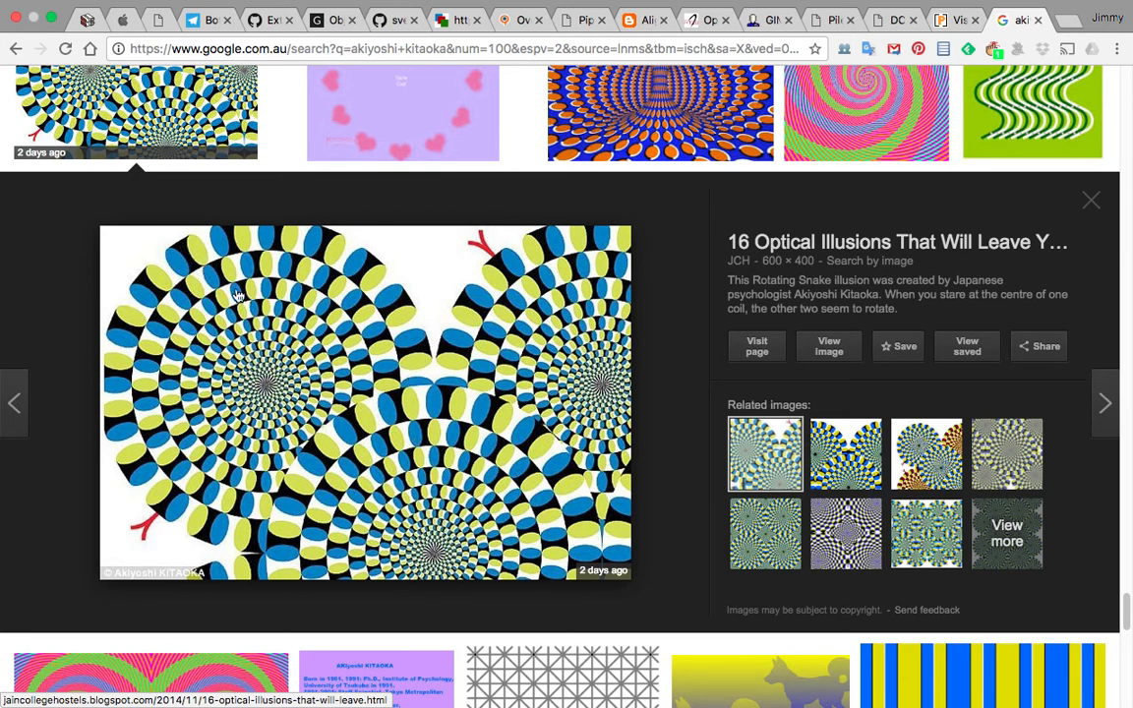
scroll(413, 394, "up", 3)
scroll(403, 384, "down", 5)
scroll(455, 444, "down", 5)
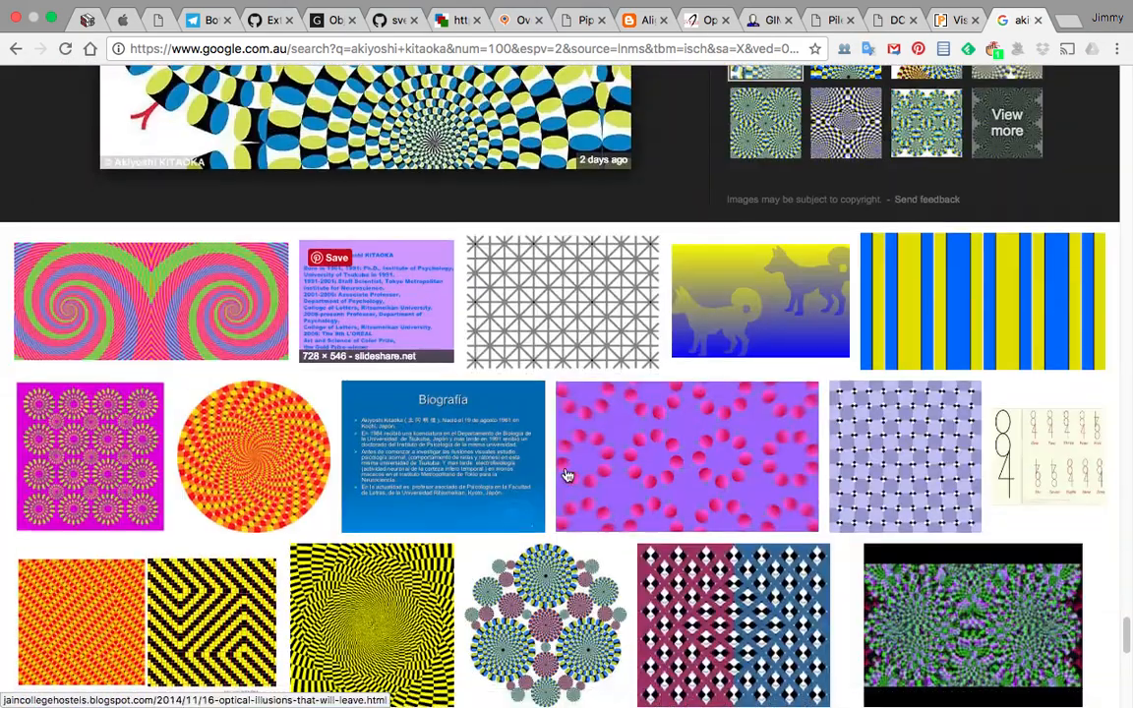
scroll(630, 500, "down", 7)
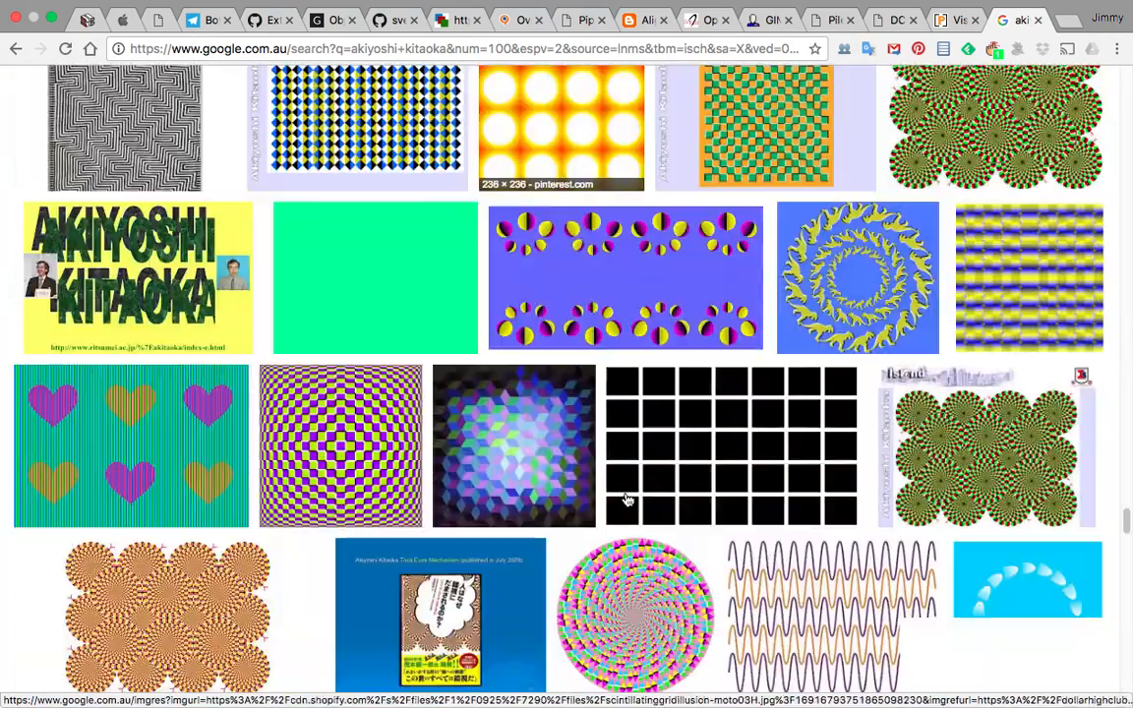
scroll(646, 492, "down", 5)
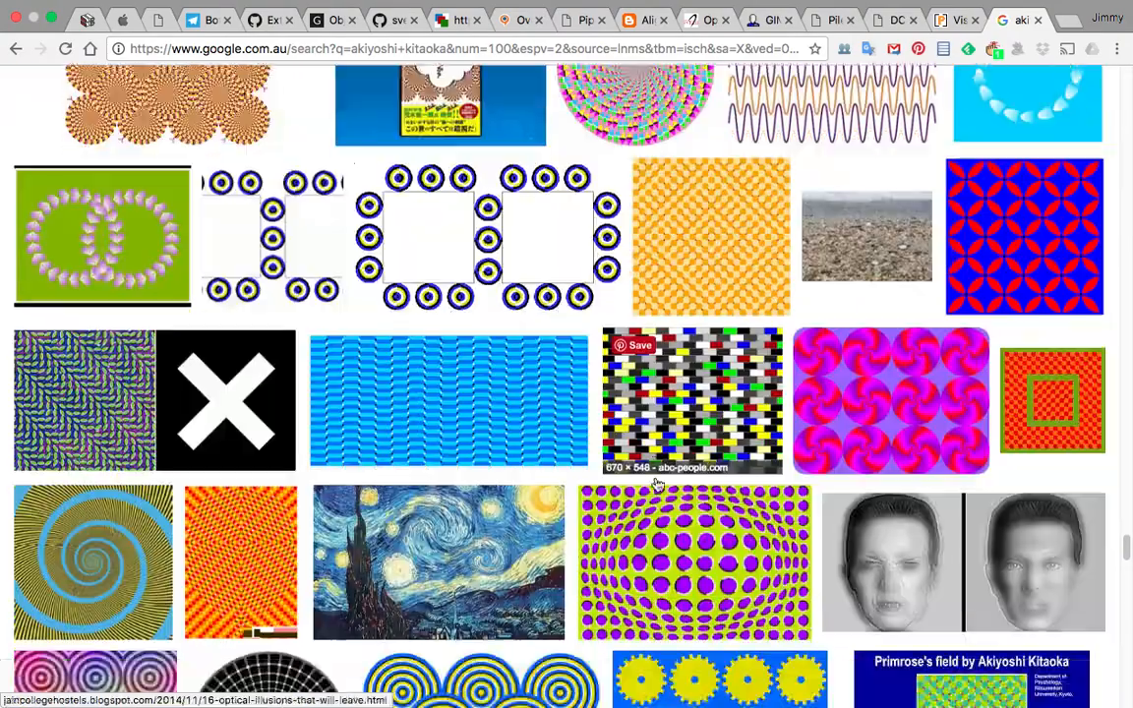
scroll(661, 482, "down", 4)
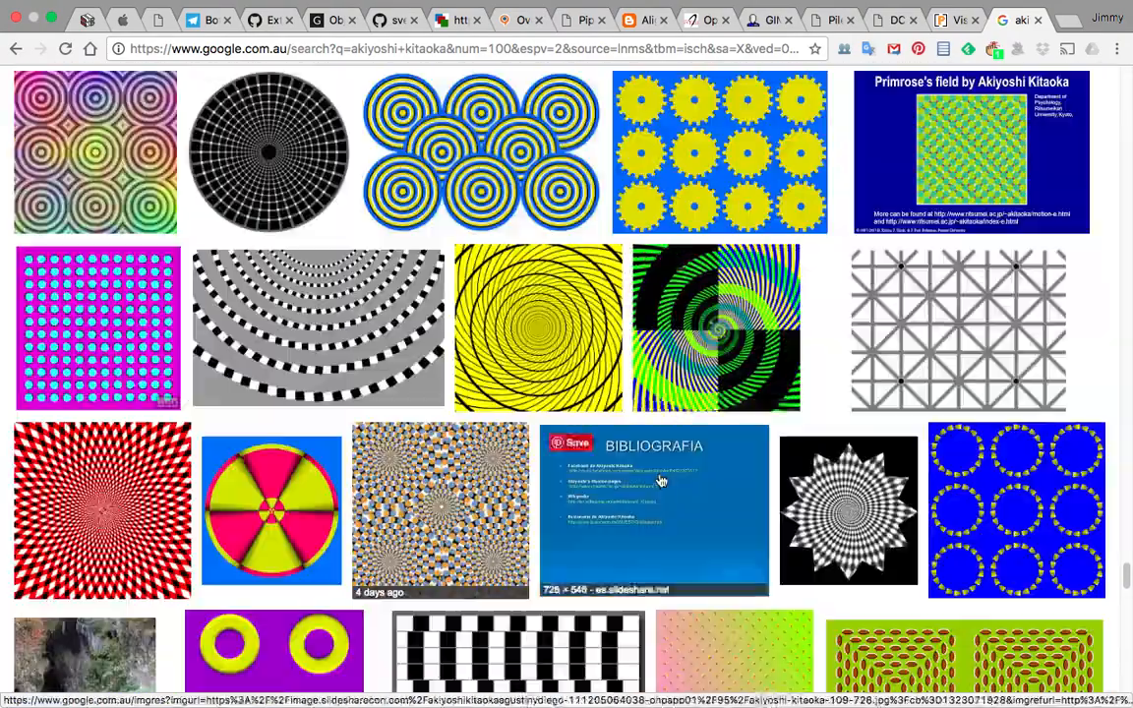
scroll(661, 479, "down", 2)
scroll(659, 394, "up", 4)
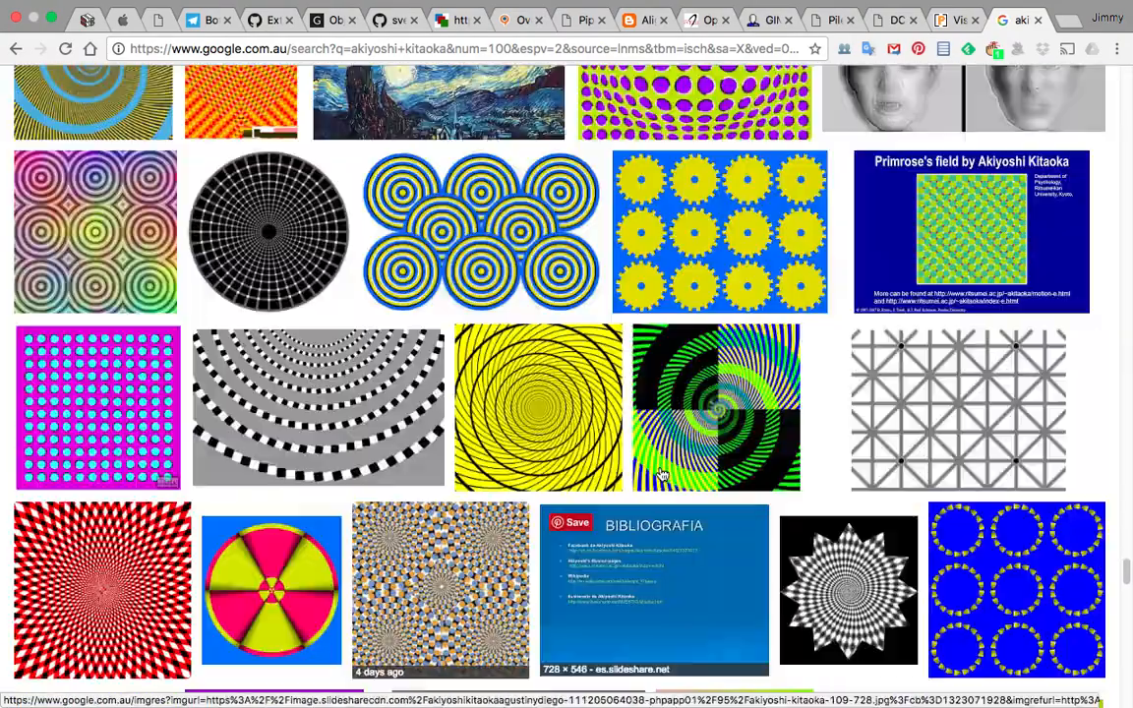
Step: Close the image search page, quit Chrome while leaving the open site, and switch to Blender
left_click(1039, 22)
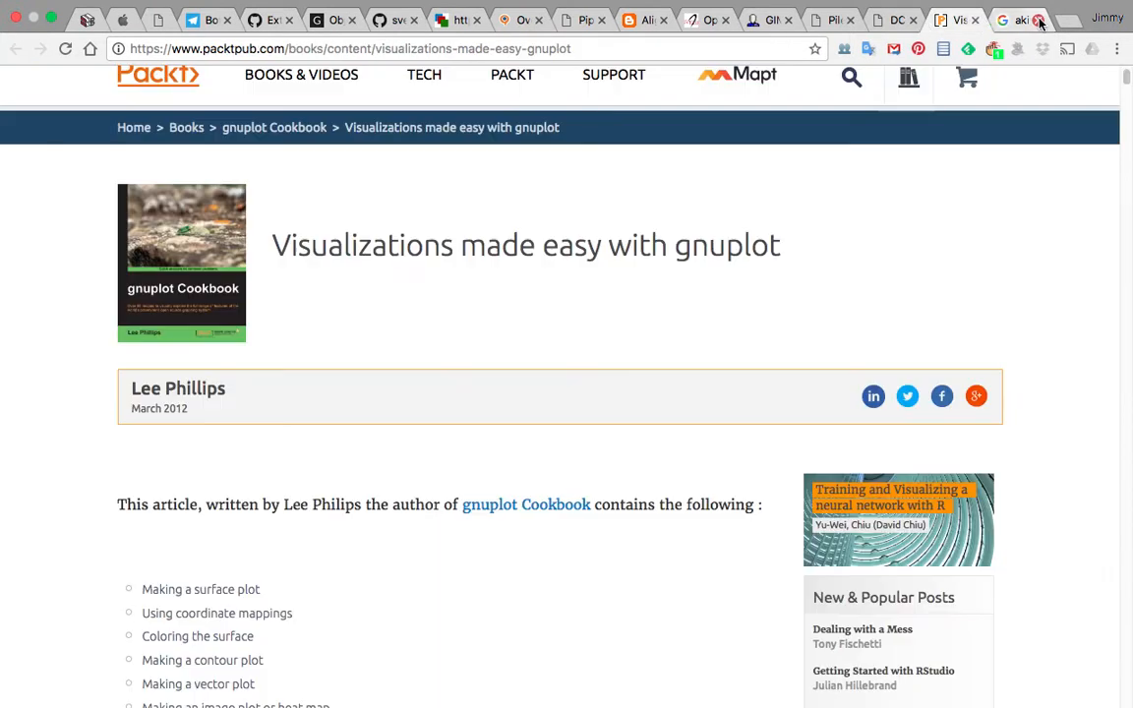
left_click(71, 10)
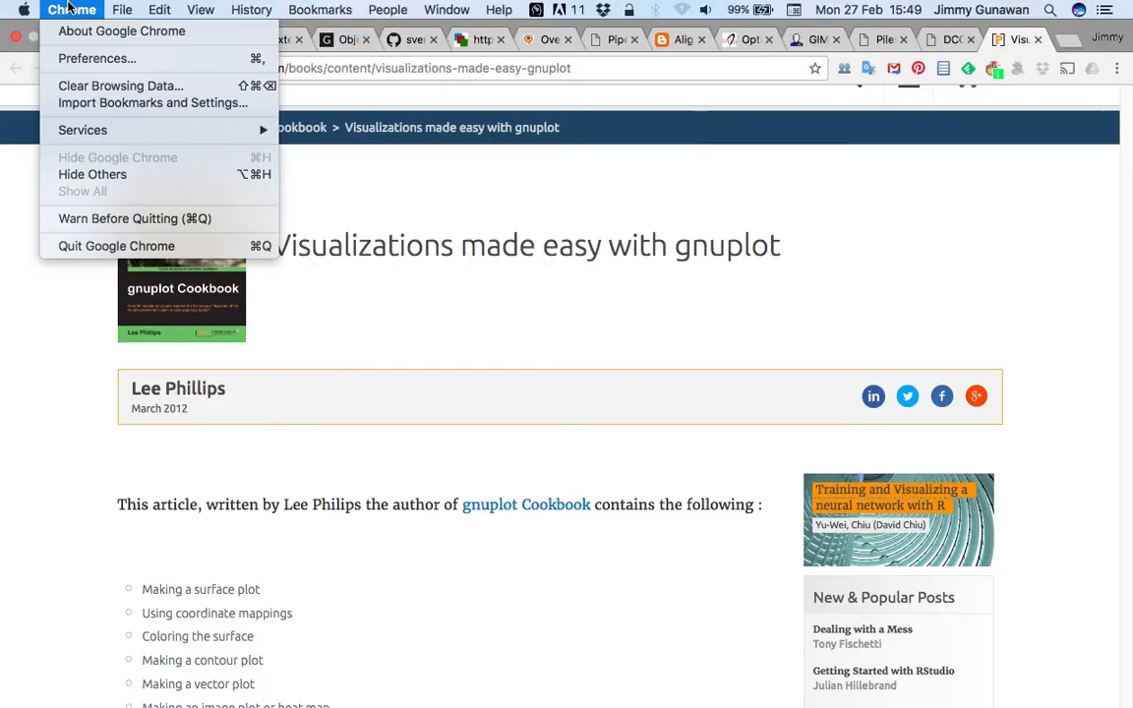
left_click(150, 246)
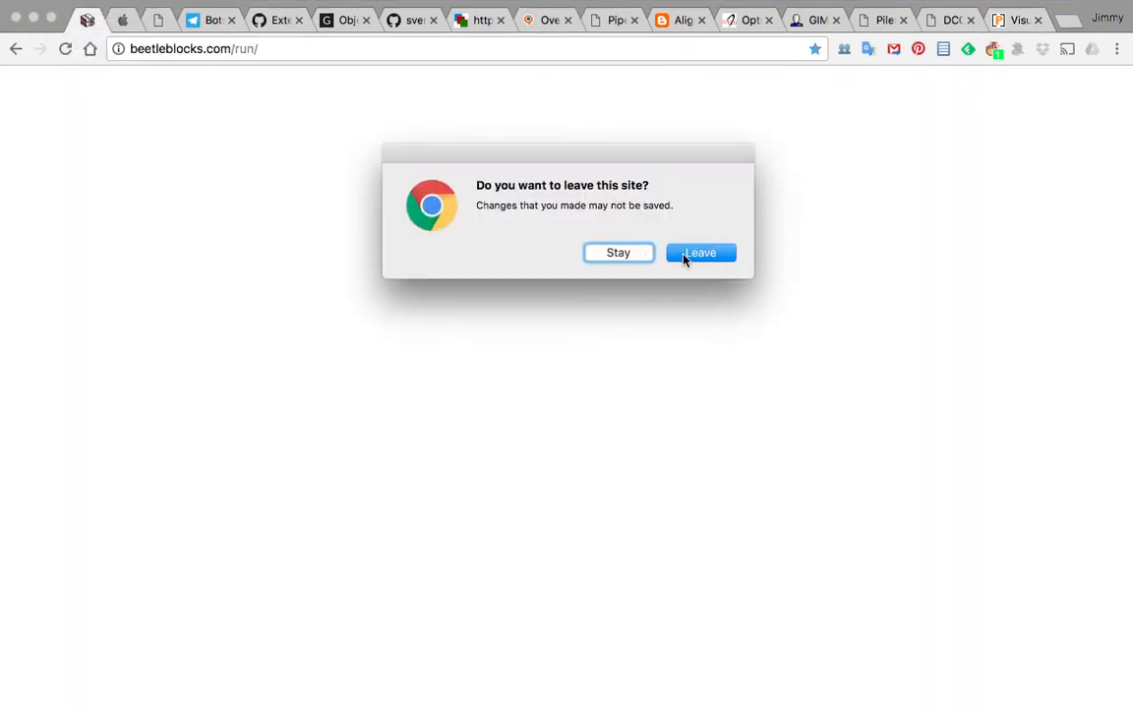
left_click(685, 254)
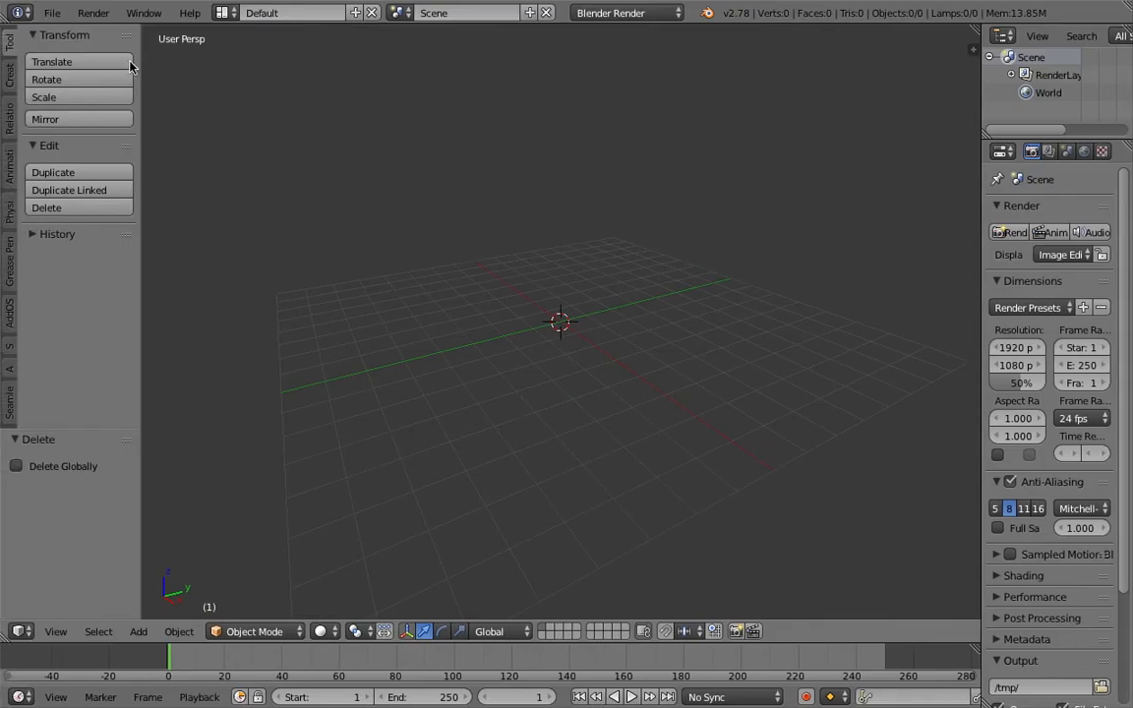
Step: Save the empty scene to the Desktop as sv_akiyoshi_modifier_001
left_click(52, 13)
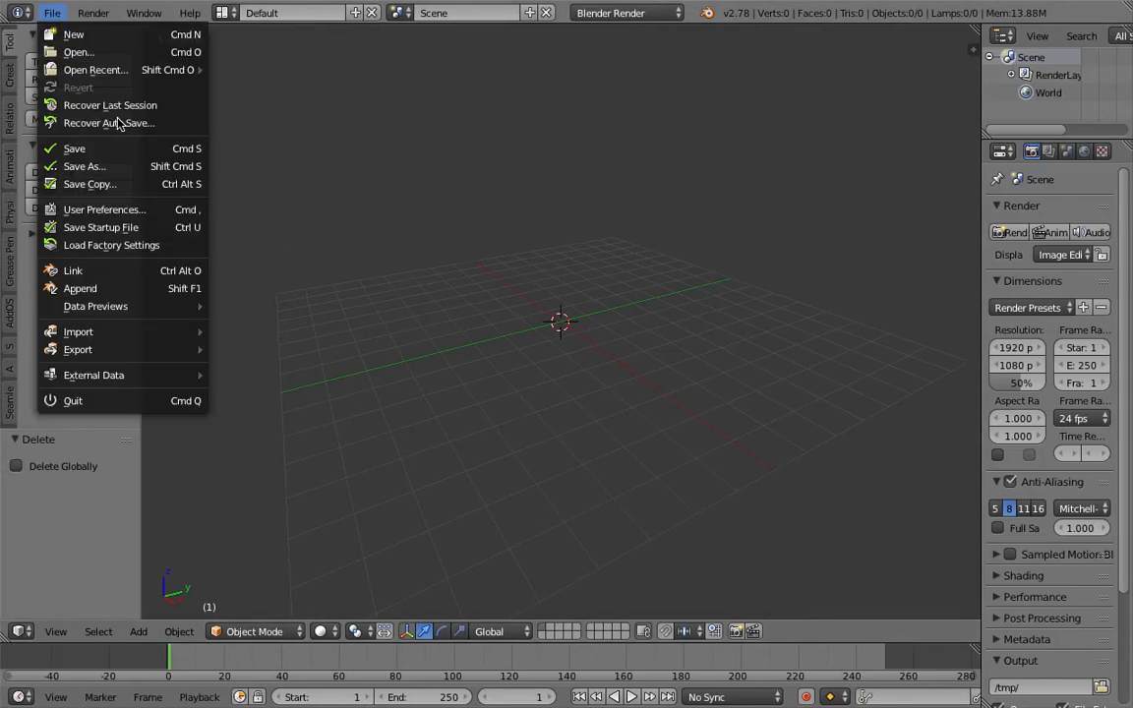
left_click(132, 165)
left_click(379, 79)
type("sv")
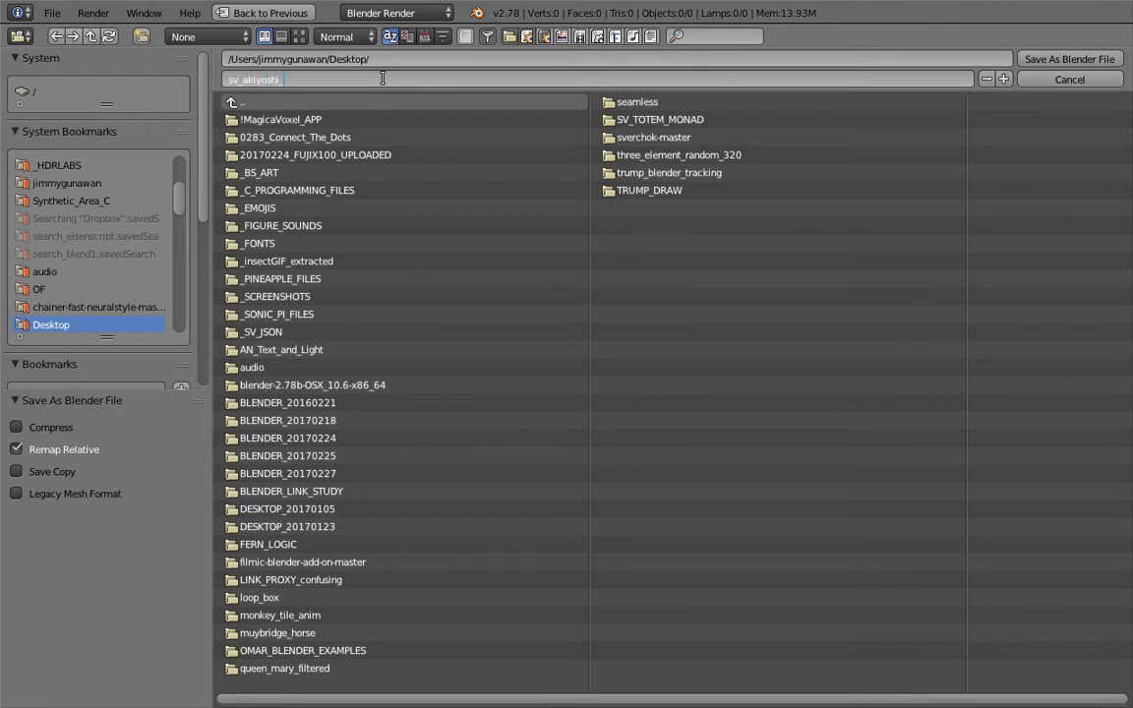
type("_akiyoshi_modifier_001")
key("Return")
left_click(1070, 60)
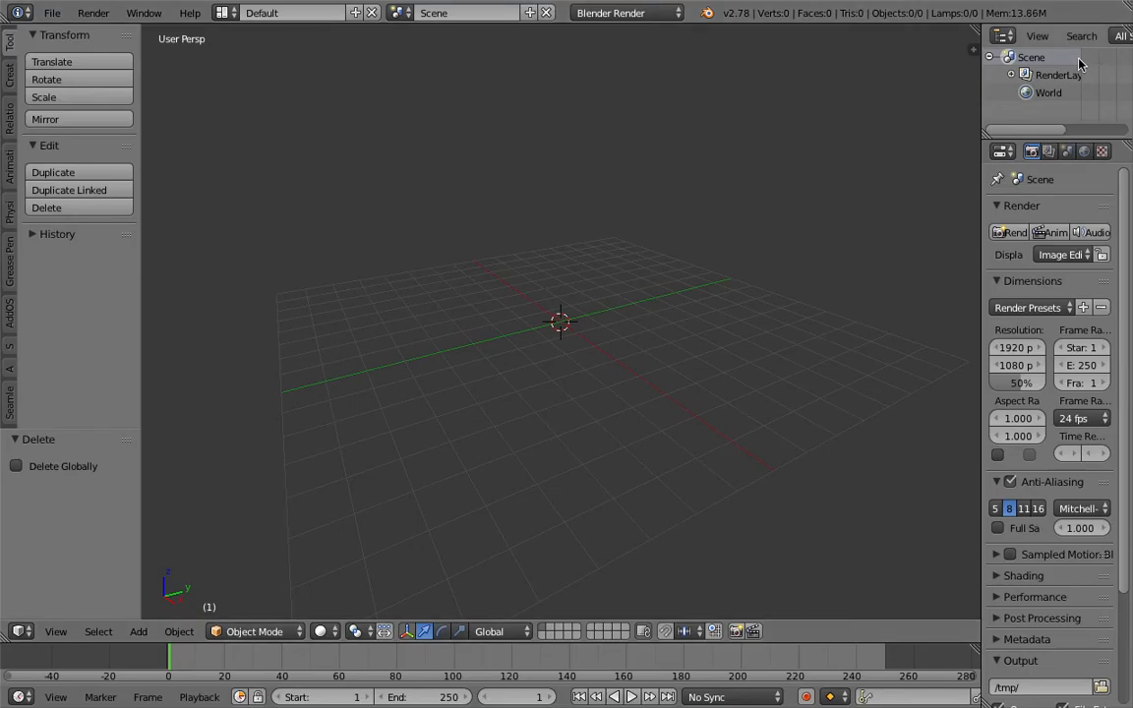
Step: Switch to the Compositing screen layout and set the node editor to Sverchok node trees
middle_click_drag(651, 133, 698, 246)
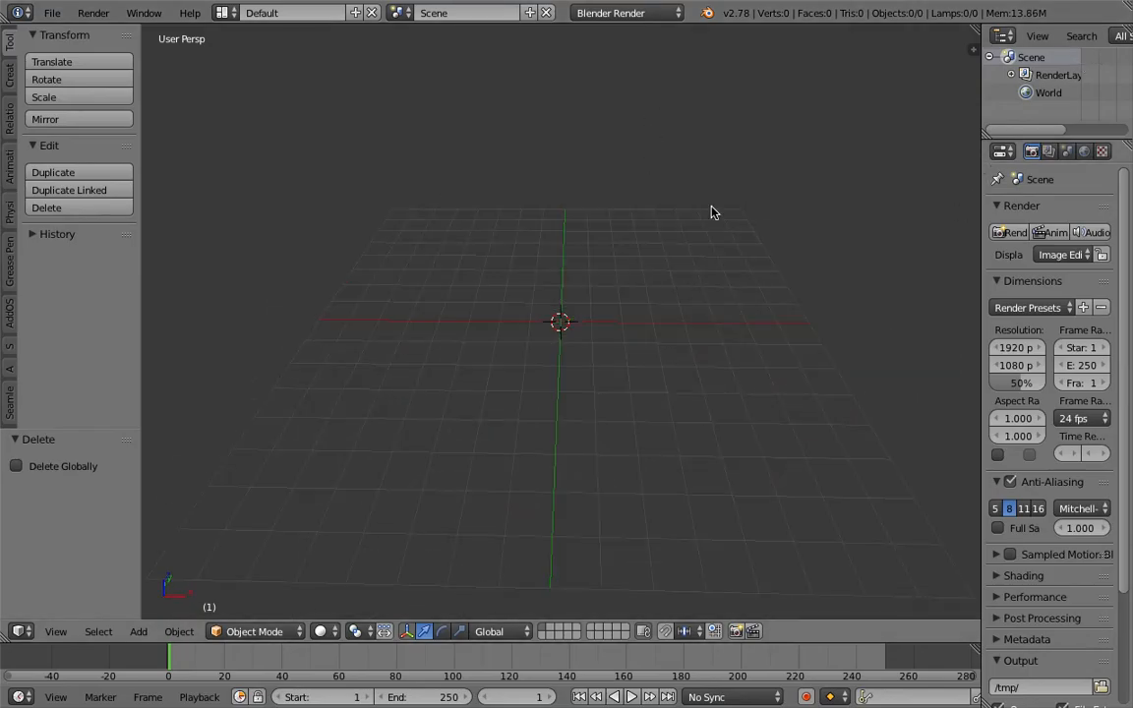
left_click(222, 13)
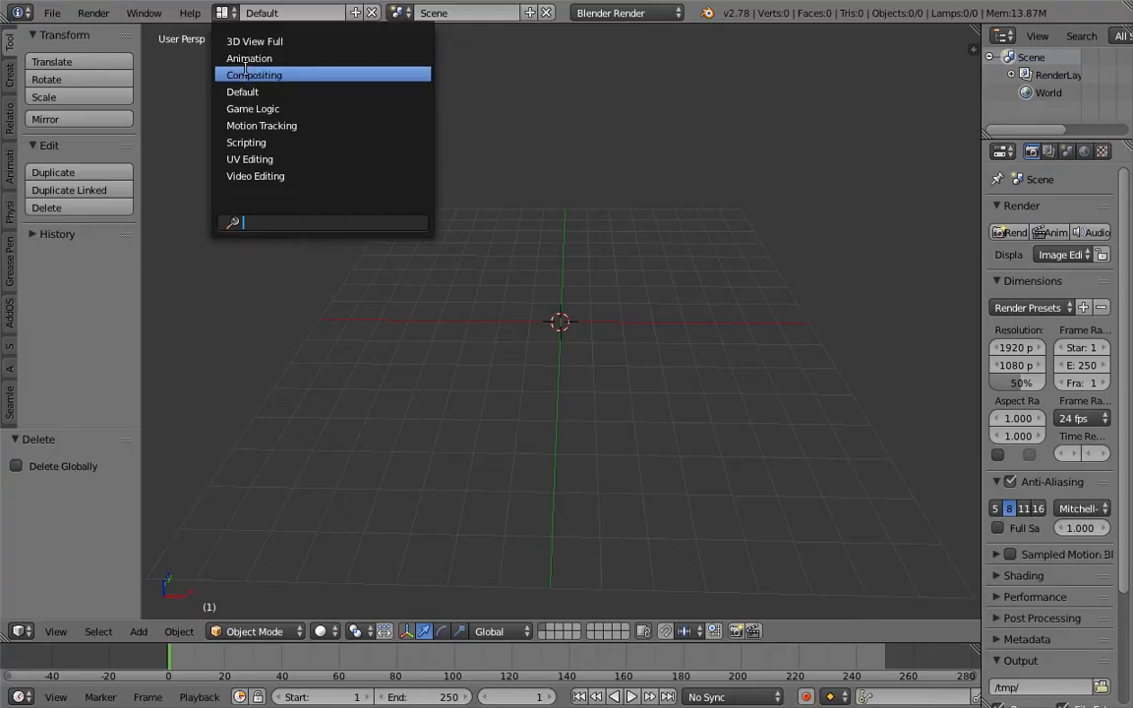
left_click(249, 76)
left_click(224, 412)
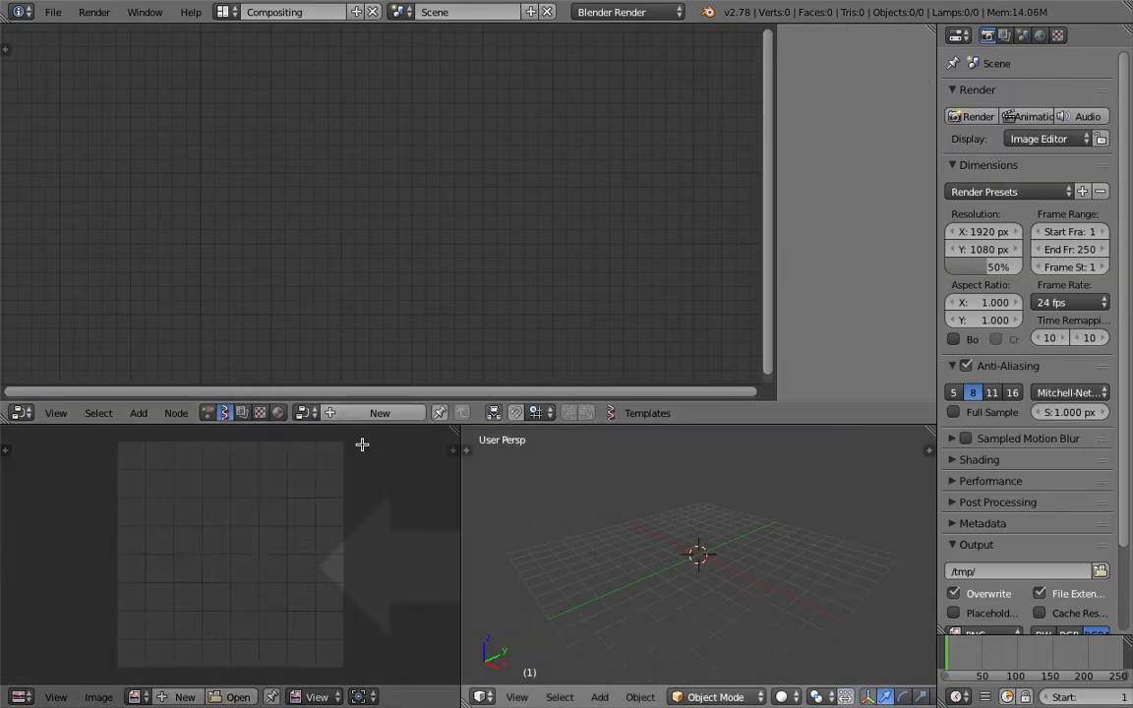
Step: Enlarge the 3D view over the image editor and up into the node editor, and save over the existing file
left_click_drag(362, 445, 351, 457)
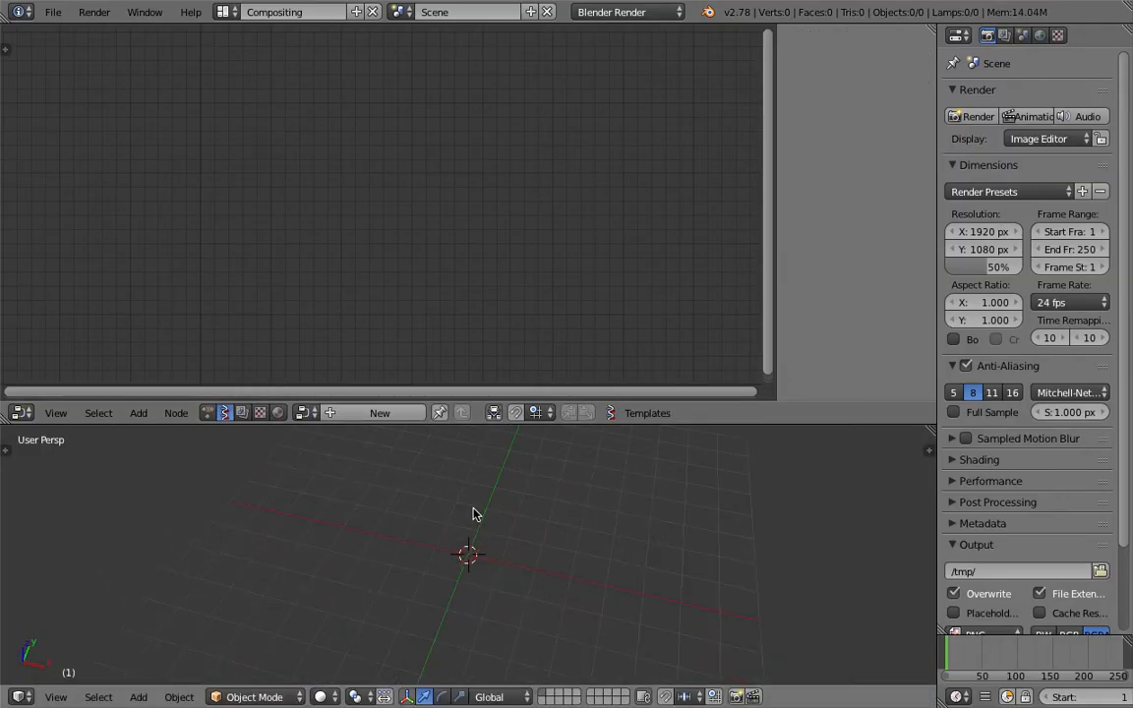
middle_click_drag(493, 506, 531, 503)
key("ctrl+s")
left_click(533, 506)
left_click_drag(565, 430, 565, 233)
Step: Add a cylinder mesh at the centre of the scene
key("shift+a")
mouse_move(536, 360)
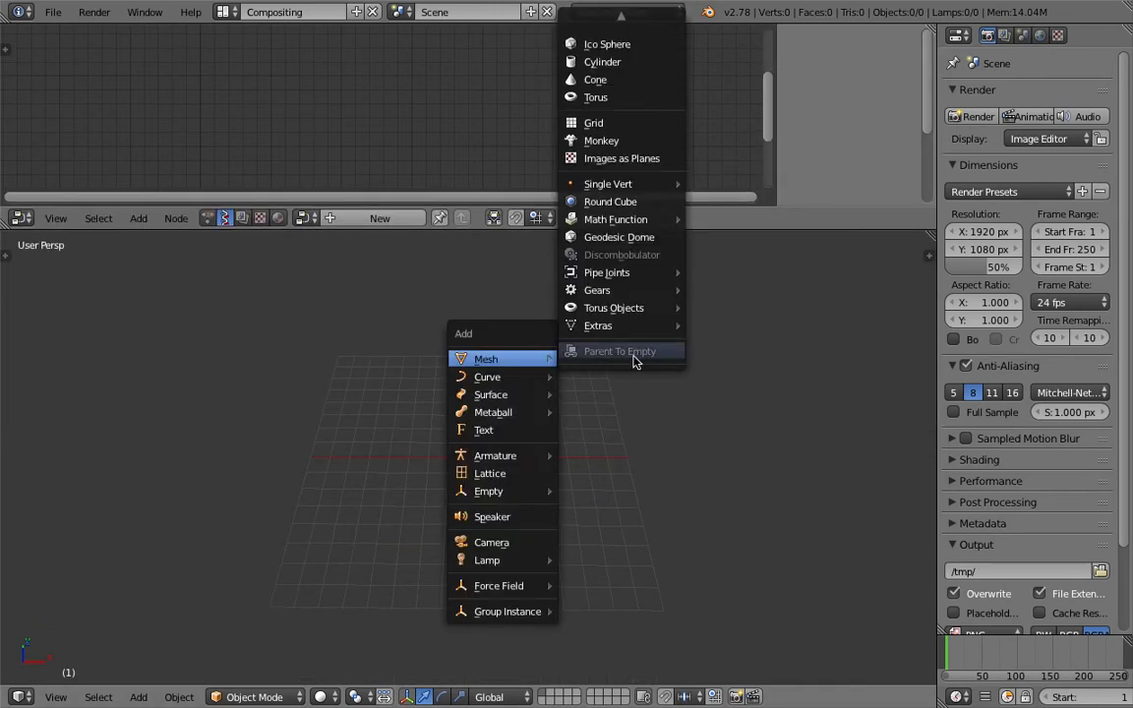
left_click(644, 63)
scroll(482, 443, "up", 3)
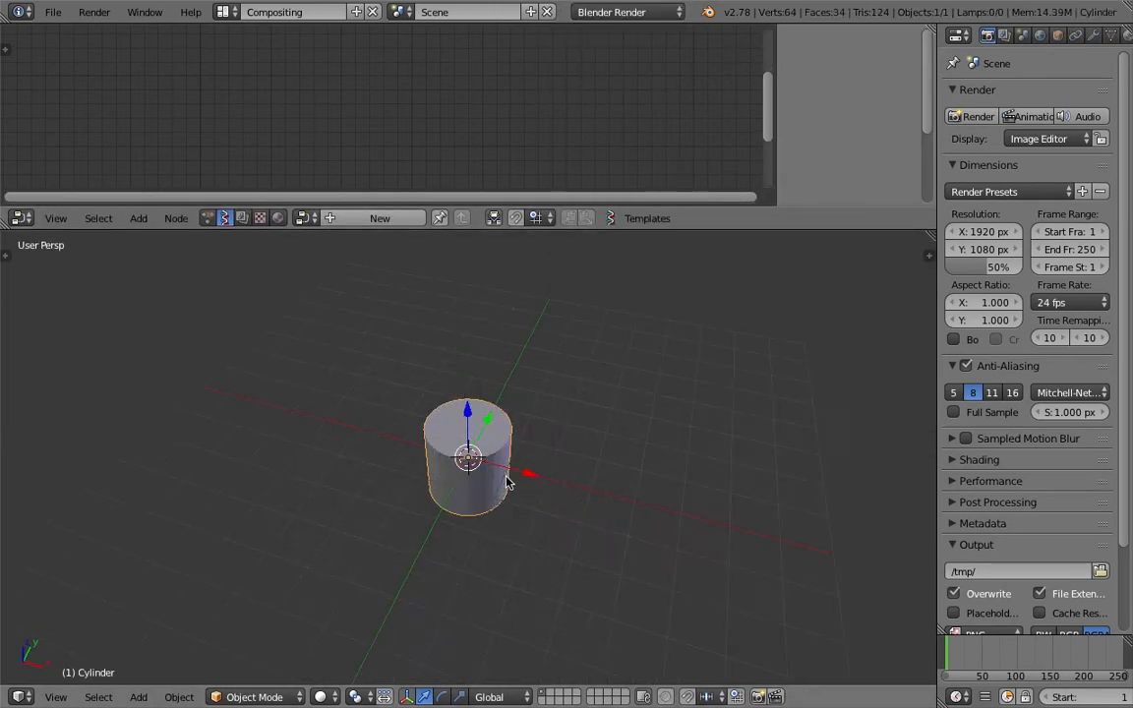
middle_click_drag(509, 446, 625, 457)
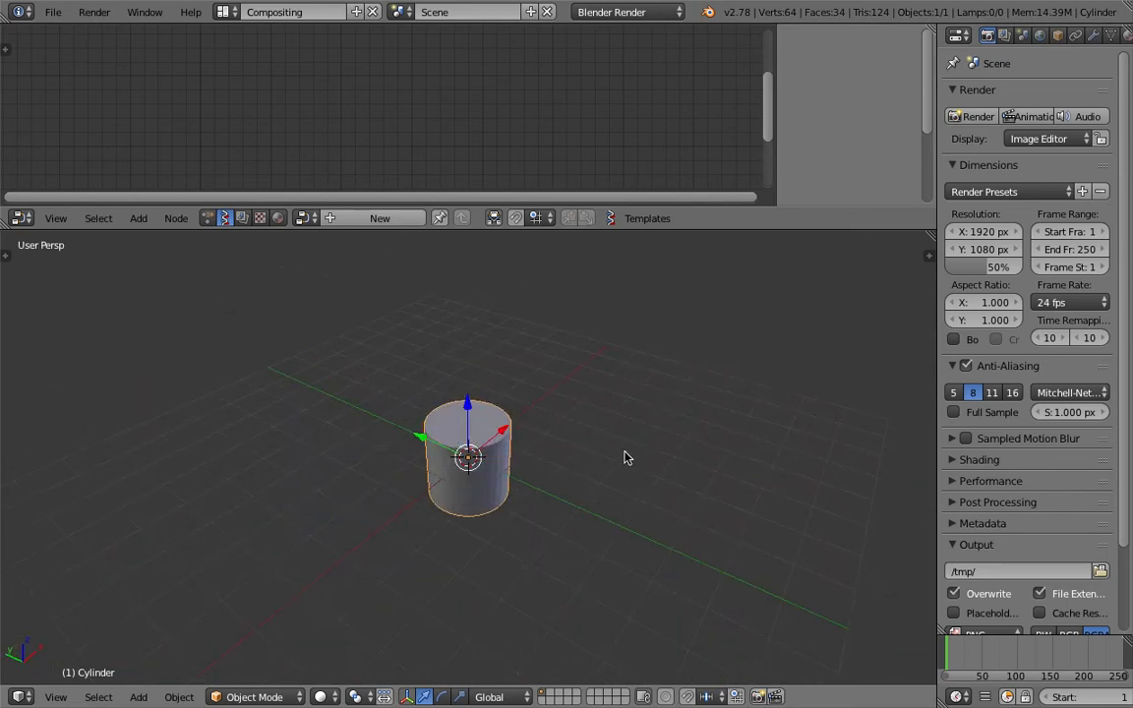
Step: Rotate the cylinder about -92° around the global X axis so that it lies on its side
key("r")
key("x")
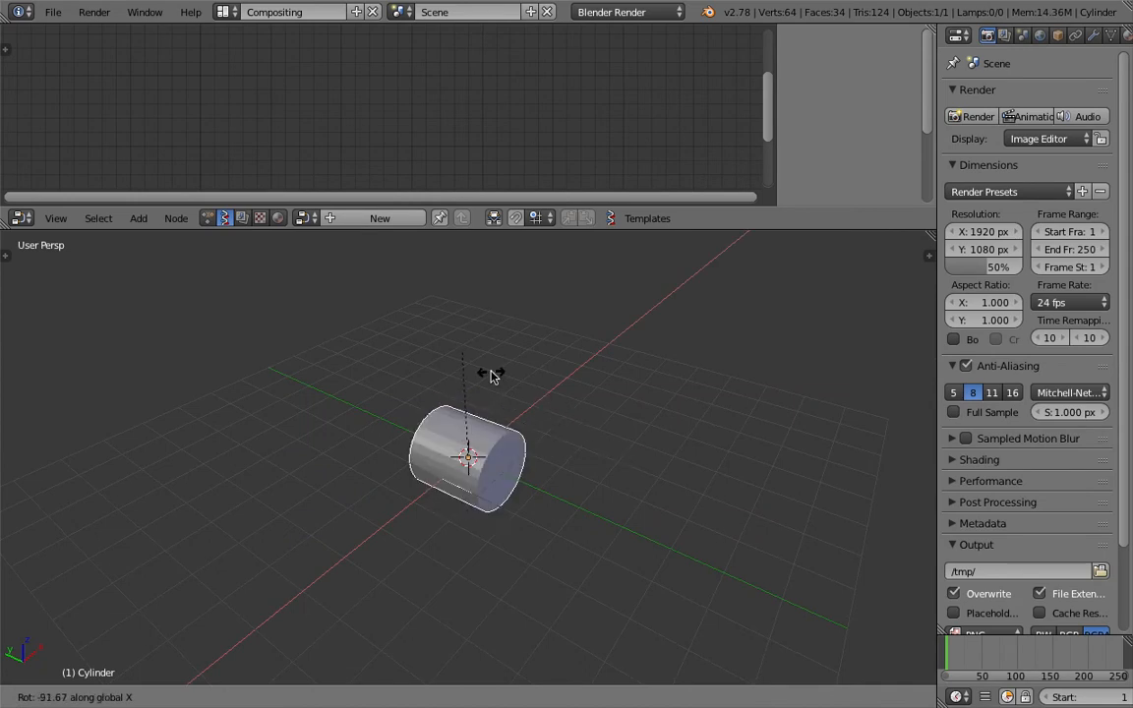
left_click(491, 376)
middle_click_drag(498, 408, 526, 496)
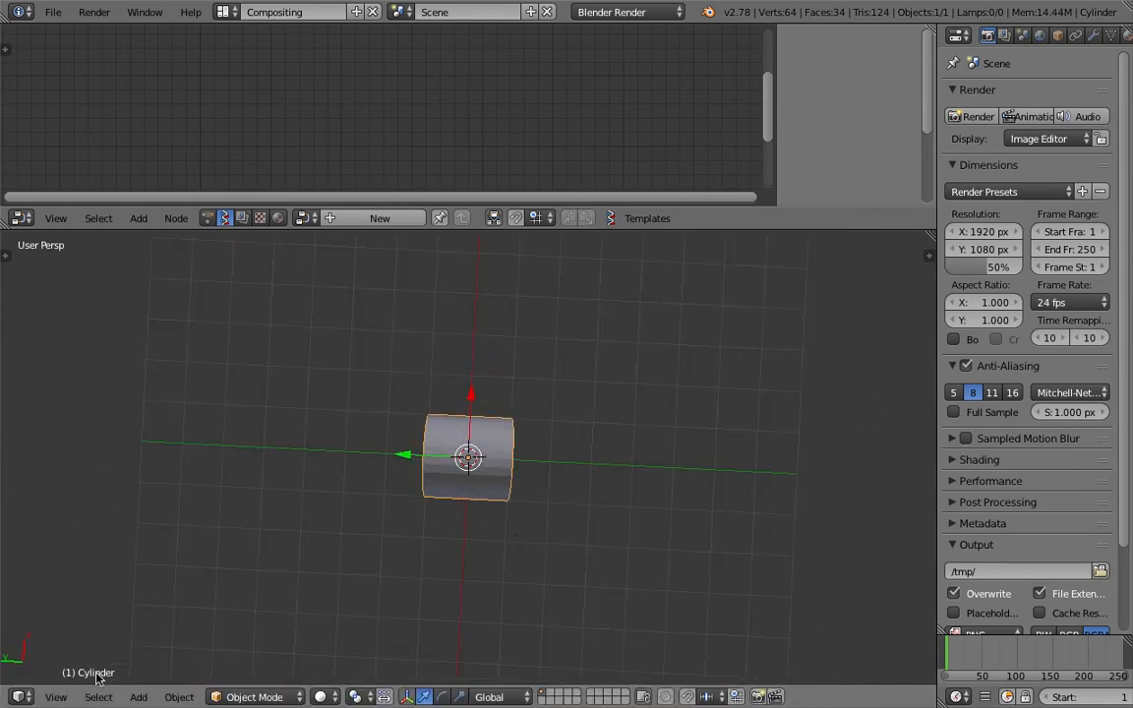
Step: Set the 3D view to top orthographic and rotate the cylinder a quarter turn so its axis runs along X
left_click(57, 698)
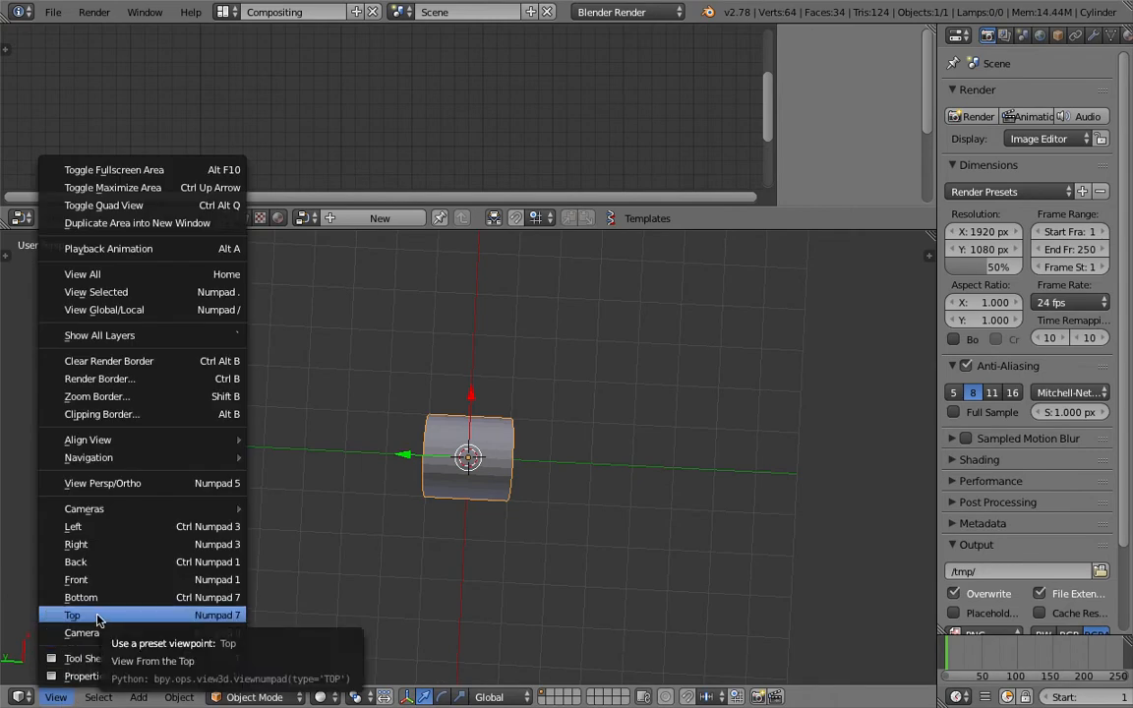
left_click(97, 621)
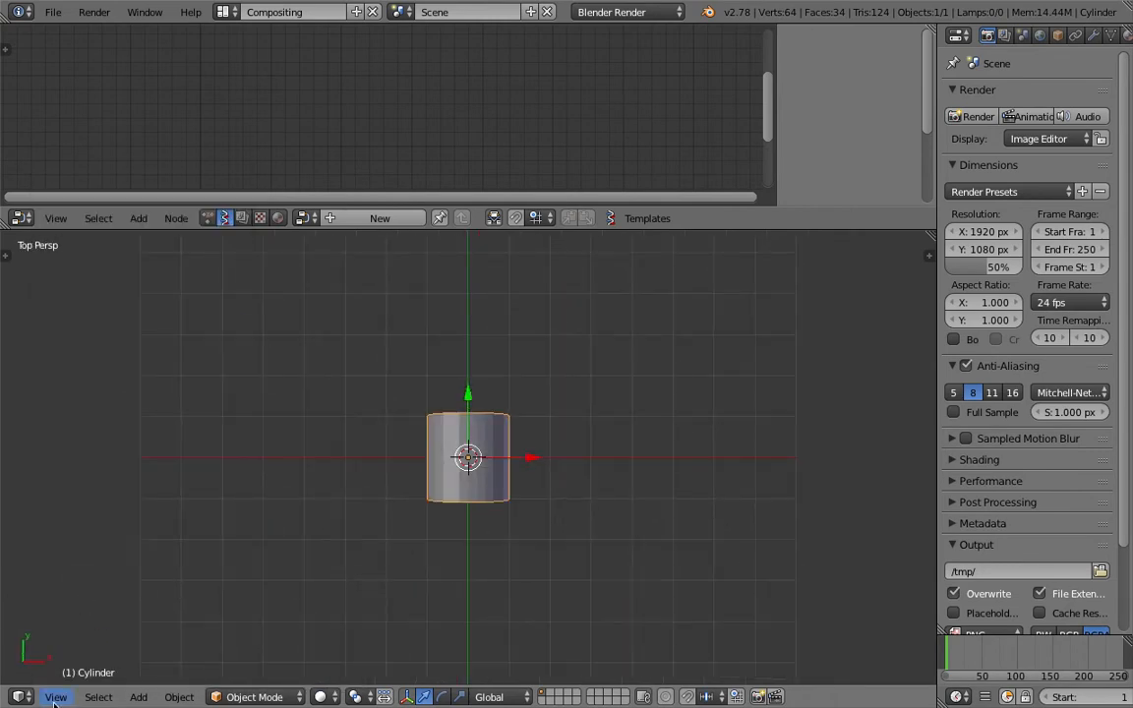
left_click(55, 698)
left_click(145, 436)
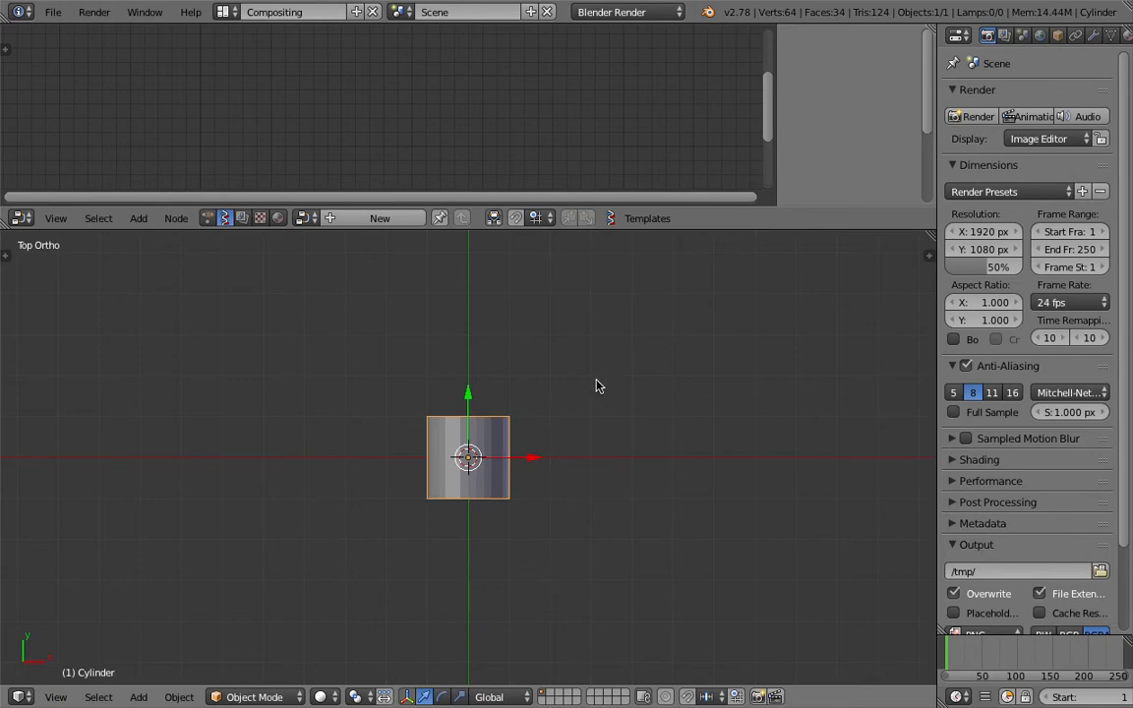
key("r")
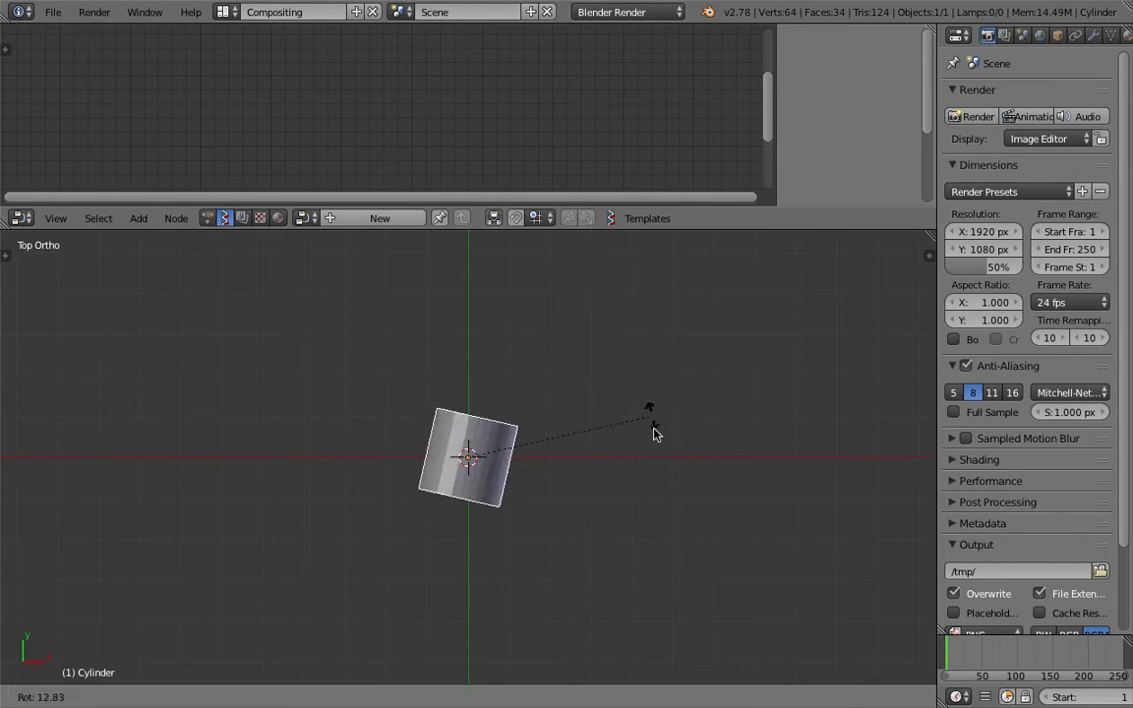
left_click(531, 595)
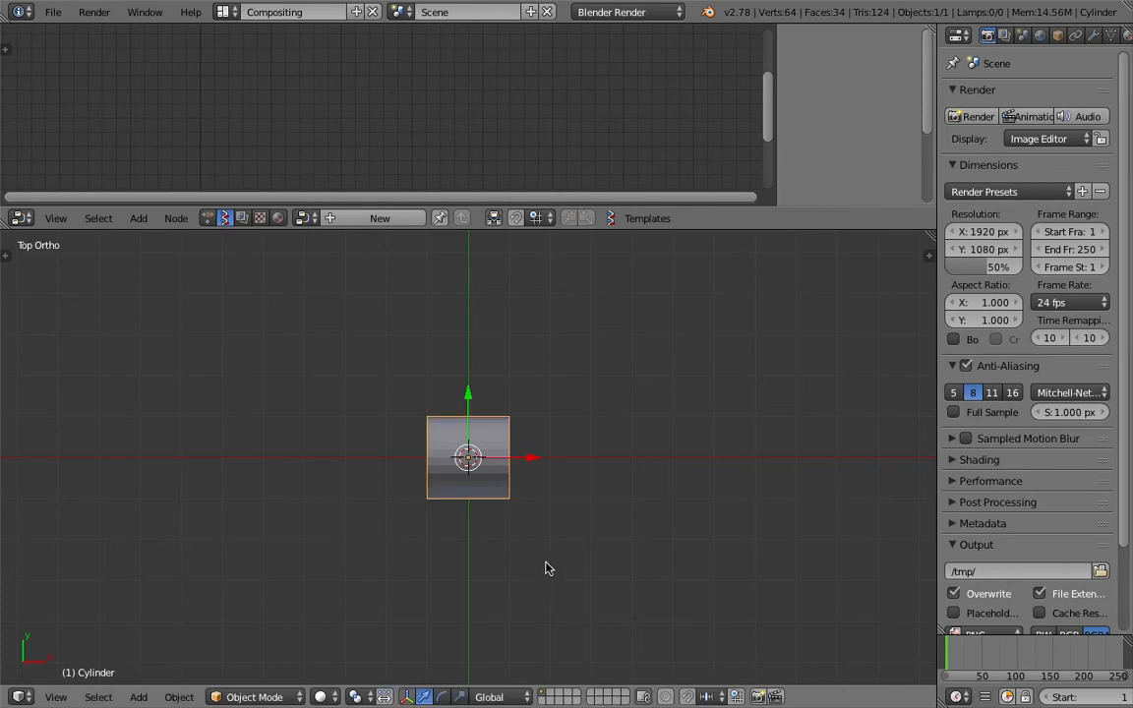
key("r")
key("z")
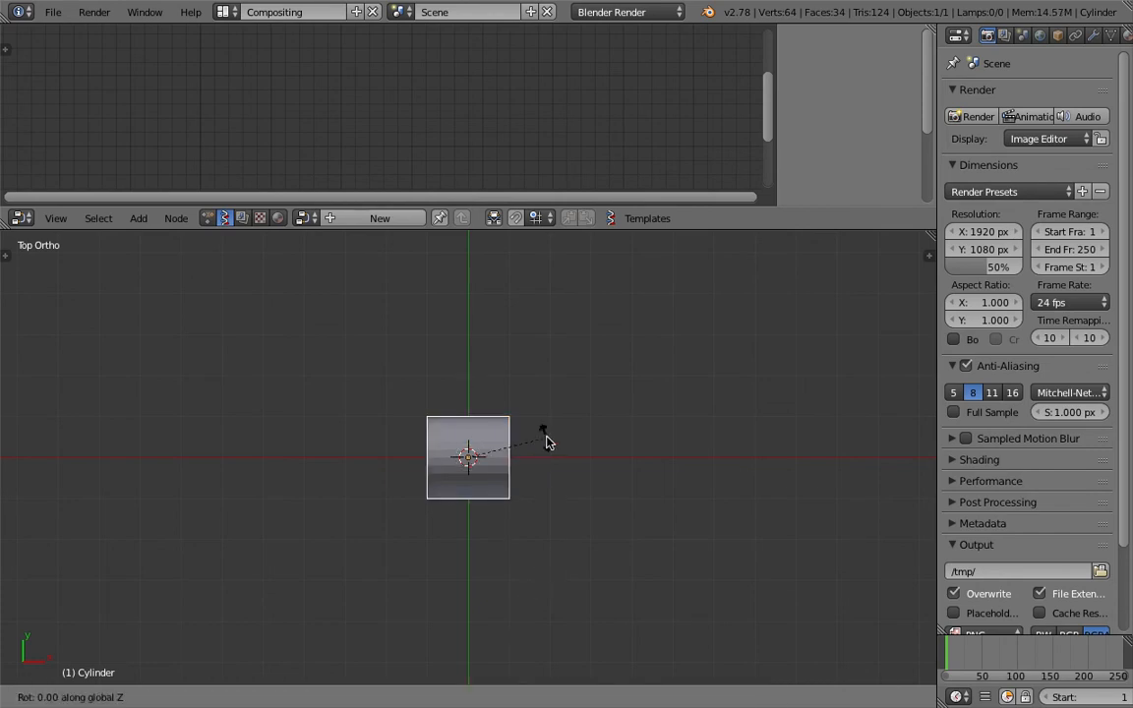
key("Escape")
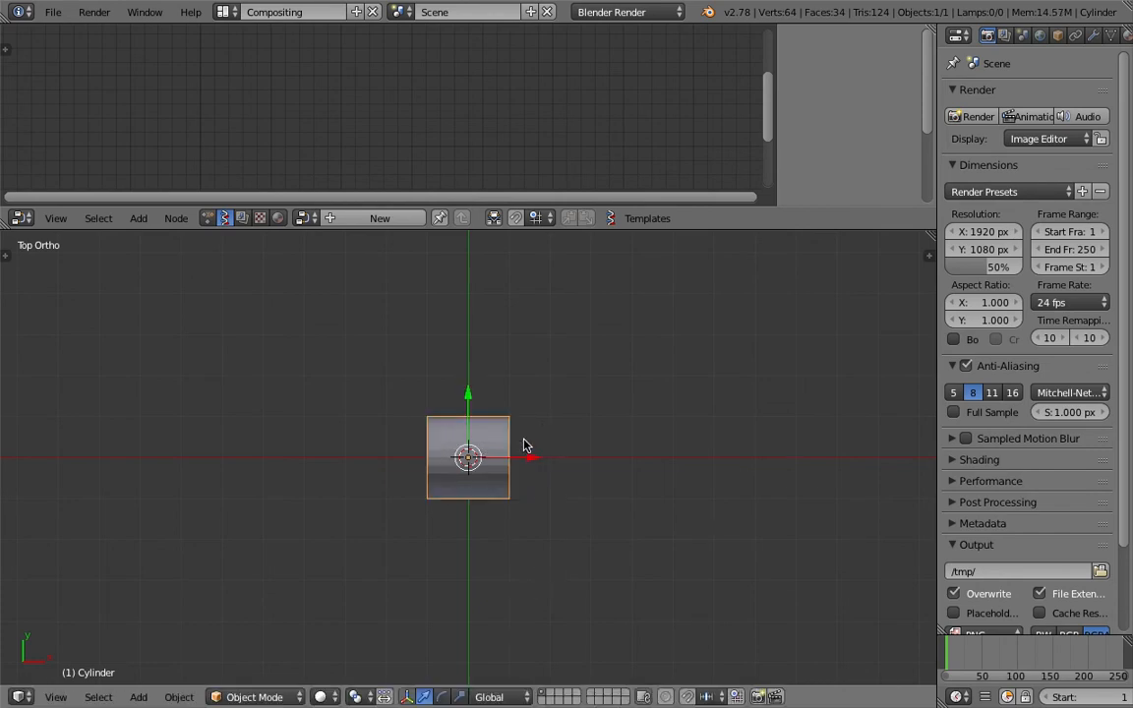
Step: Rotate the cylinder about 0.65° around the global X axis and about -20° around the global Y axis
key("r")
key("x")
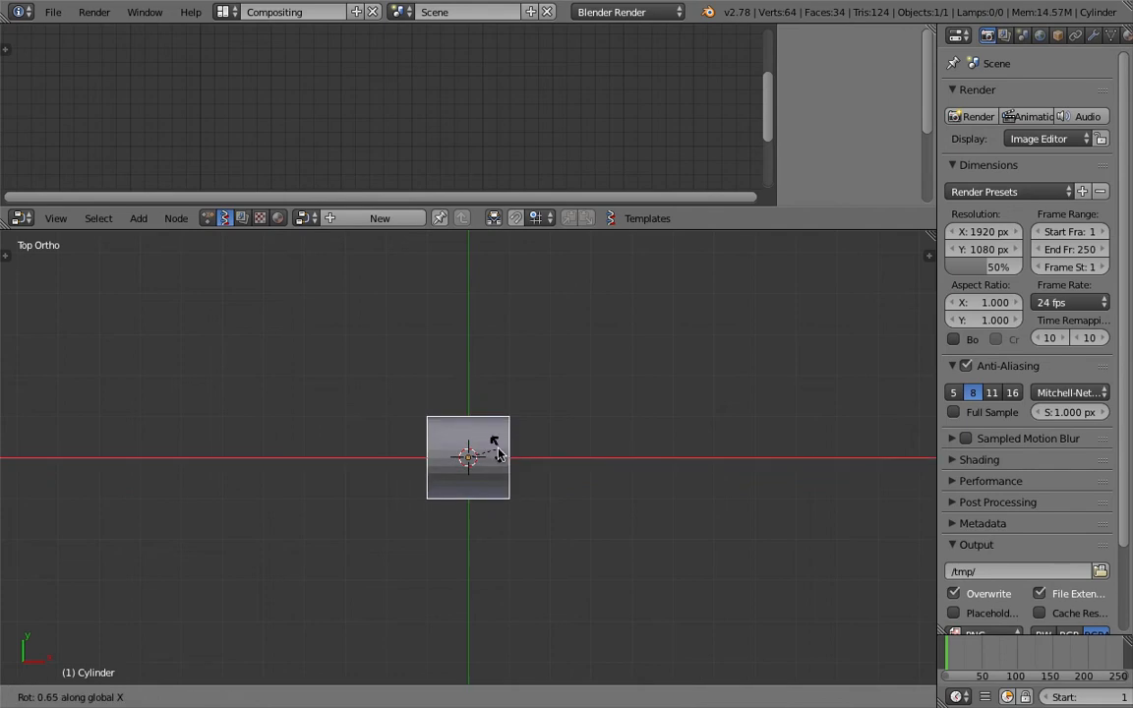
left_click(498, 455)
key("r")
key("y")
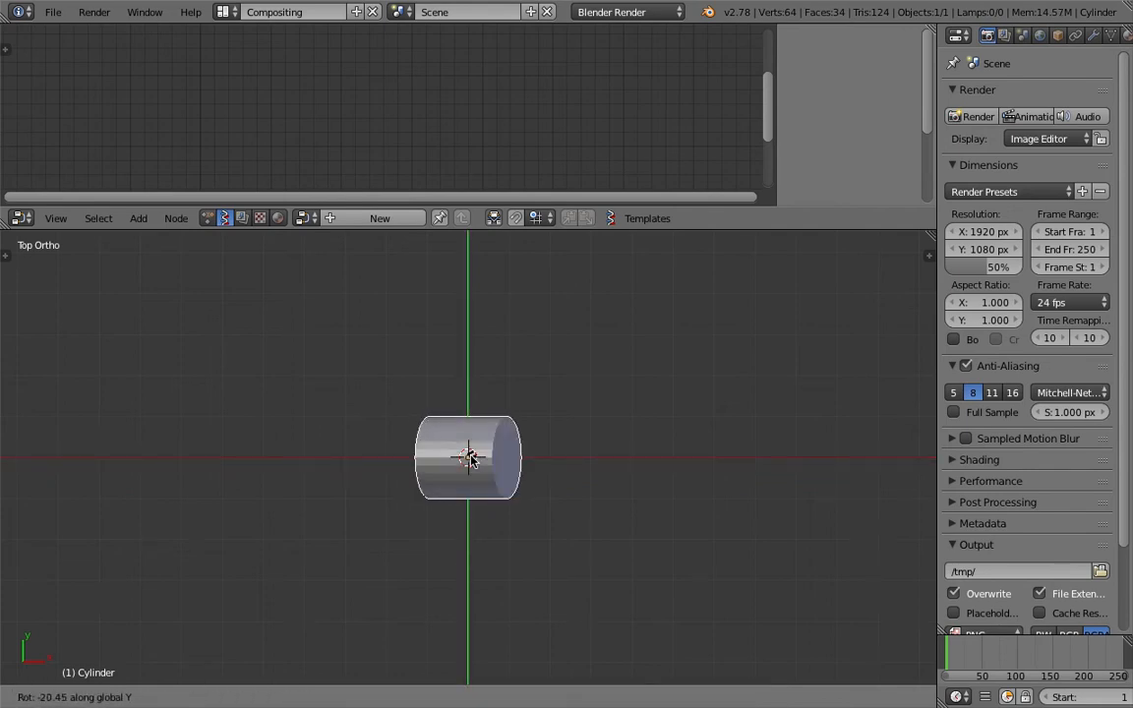
left_click(470, 459)
Step: Examine the tilted cylinder's outline and end ellipses from above in wireframe and solid shading
scroll(471, 453, "up", 6)
scroll(471, 440, "down", 3)
middle_click_drag(471, 440, 471, 431, "shift")
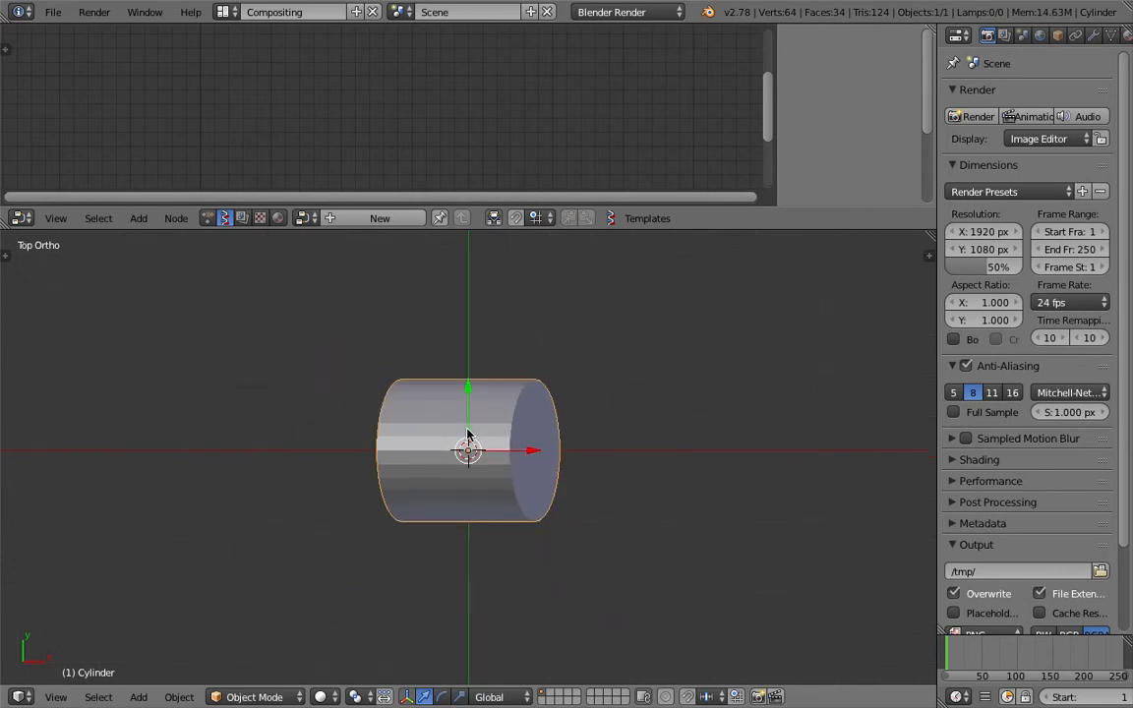
scroll(472, 430, "up", 1)
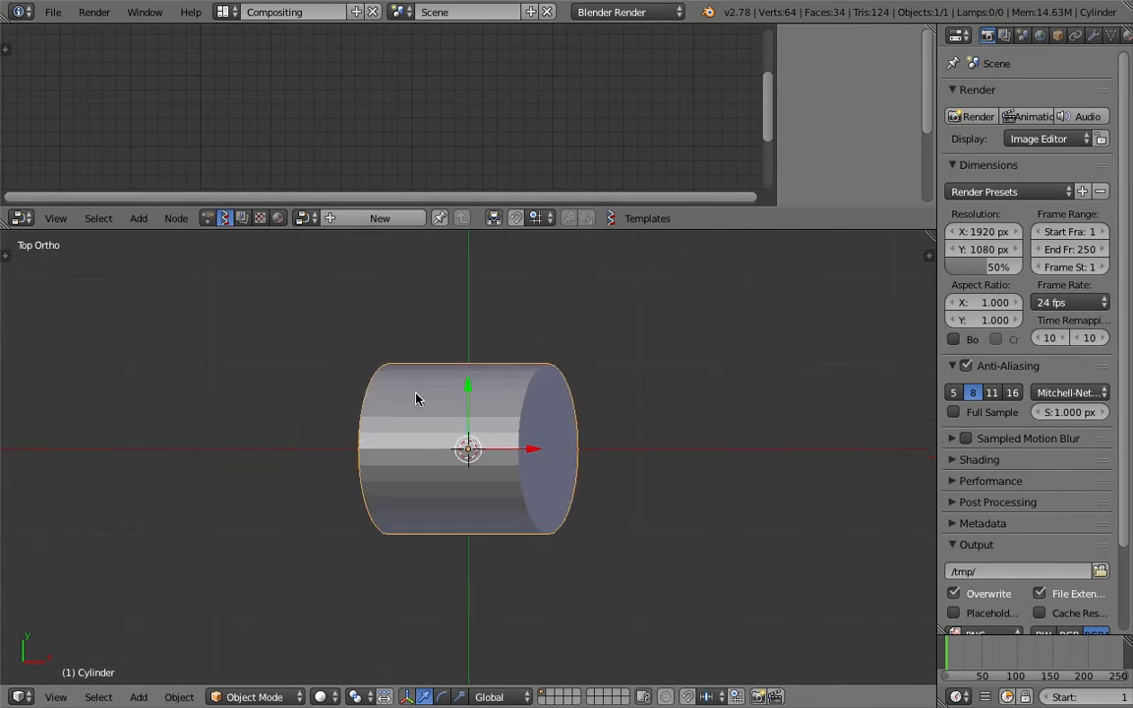
key("z")
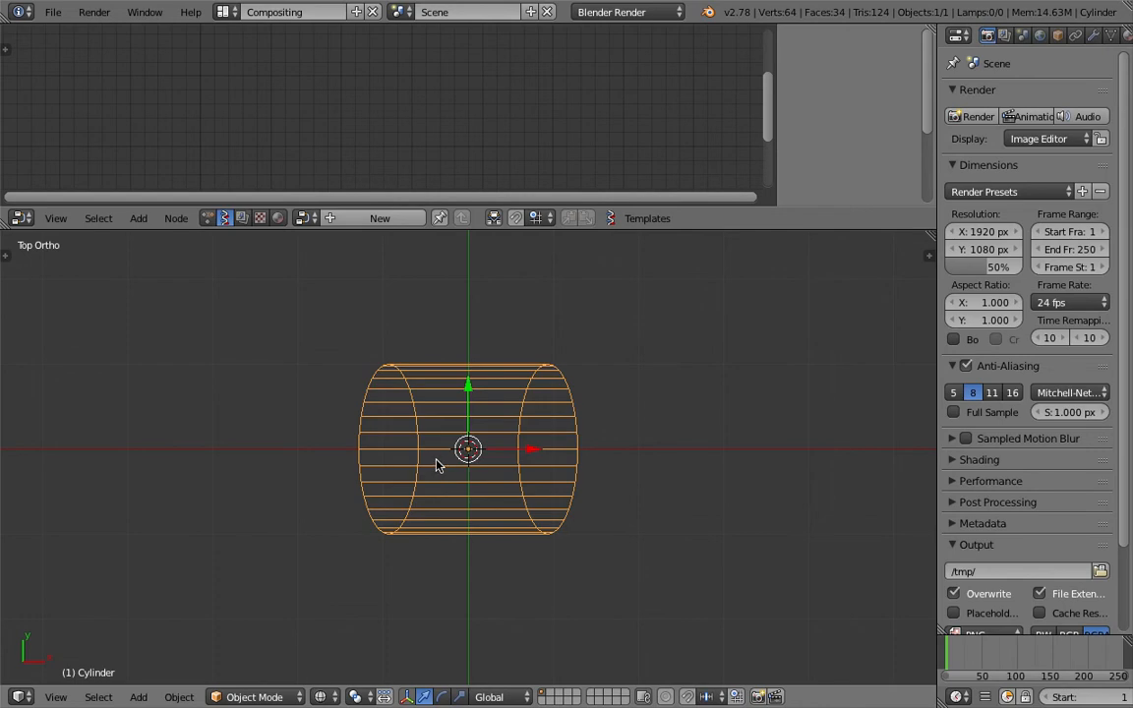
key("z")
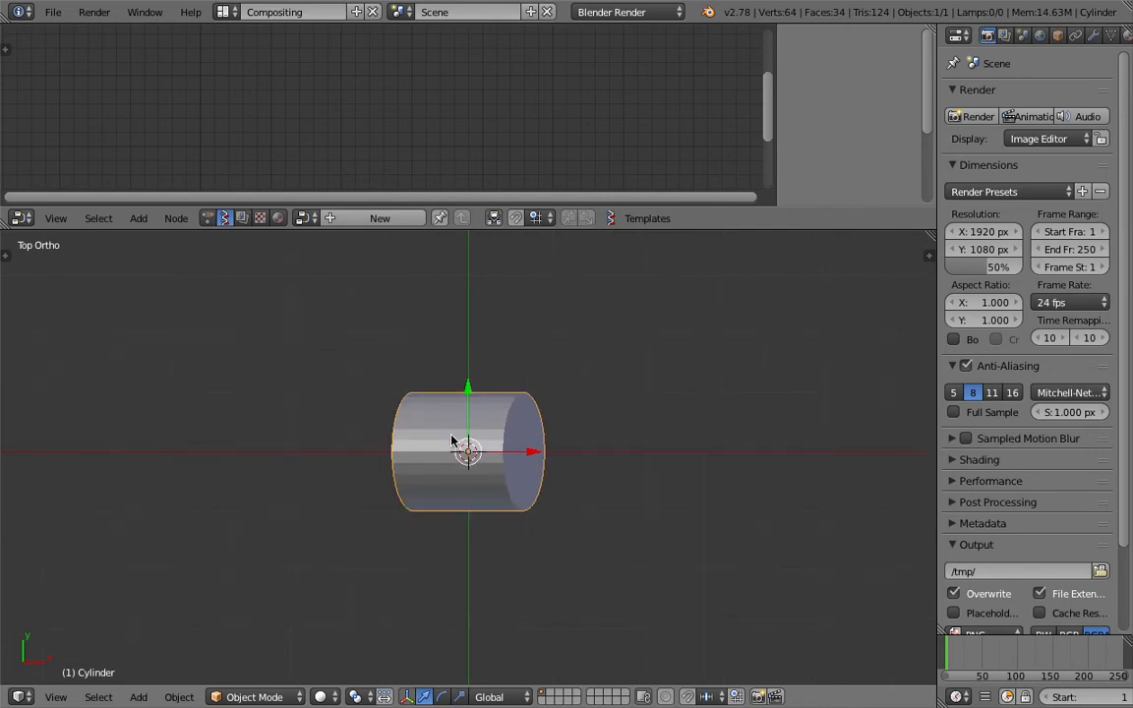
Step: Trace the cylinder's silhouette and both end ellipses with grease pencil strokes in wireframe shading
key("z")
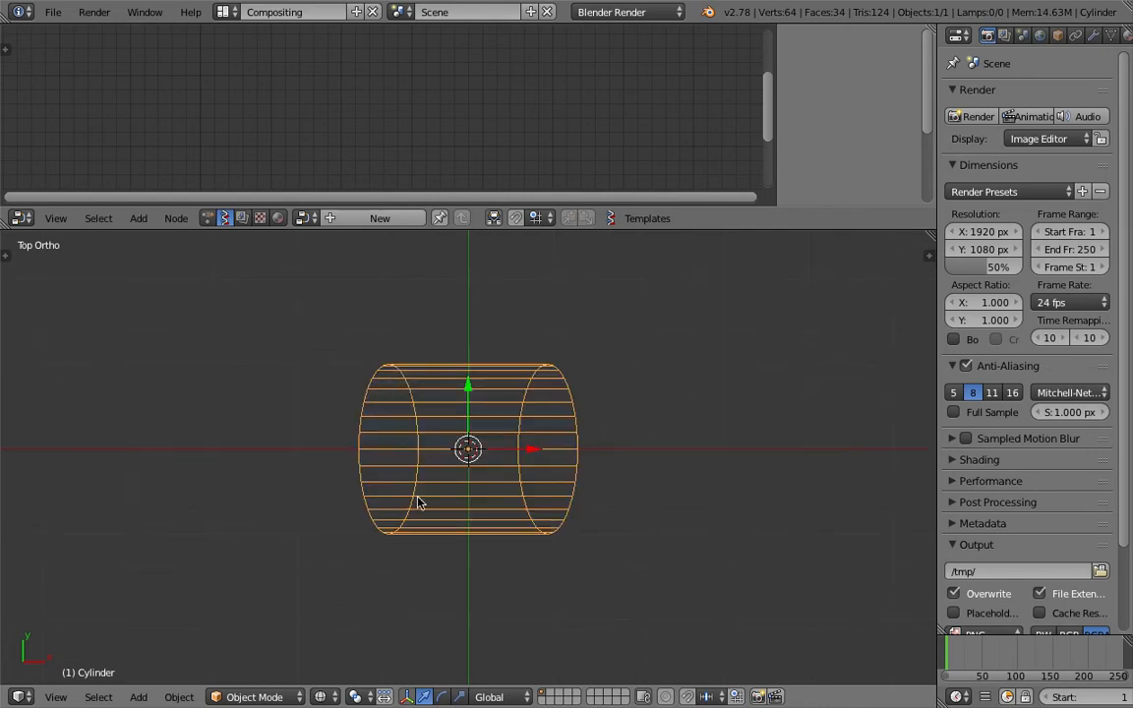
mouse_move(384, 372)
left_mouse_down()
mouse_move(371, 470)
mouse_move(478, 356)
mouse_move(539, 392)
mouse_move(566, 516)
mouse_move(560, 349)
left_mouse_up()
left_click_drag(380, 544, 556, 534)
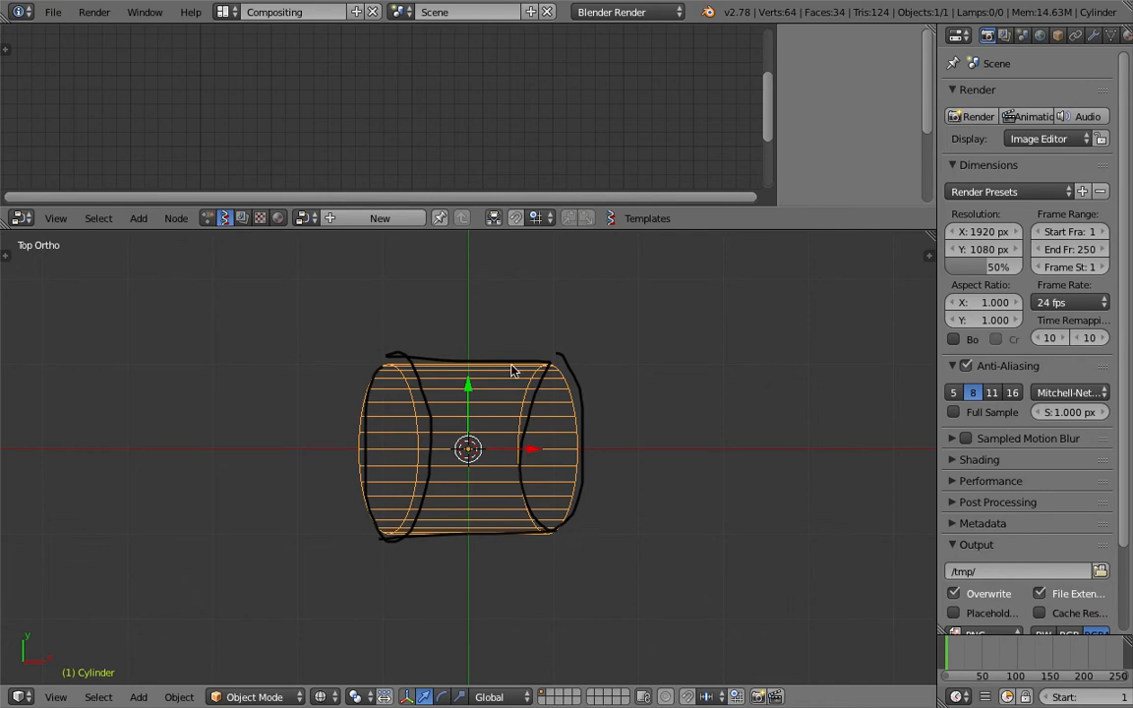
Step: Sketch a second cylinder outline with narrow end curves in the empty space beside the cylinder and return to solid shading
scroll(567, 400, "down", 2)
middle_click_drag(613, 388, 539, 394, "shift")
left_click_drag(602, 409, 597, 330)
mouse_move(683, 320)
left_mouse_down()
mouse_move(705, 386)
mouse_move(685, 320)
left_mouse_up()
left_click_drag(588, 323, 679, 322)
left_click_drag(605, 412, 681, 412)
middle_click_drag(542, 423, 635, 425, "shift")
key("z")
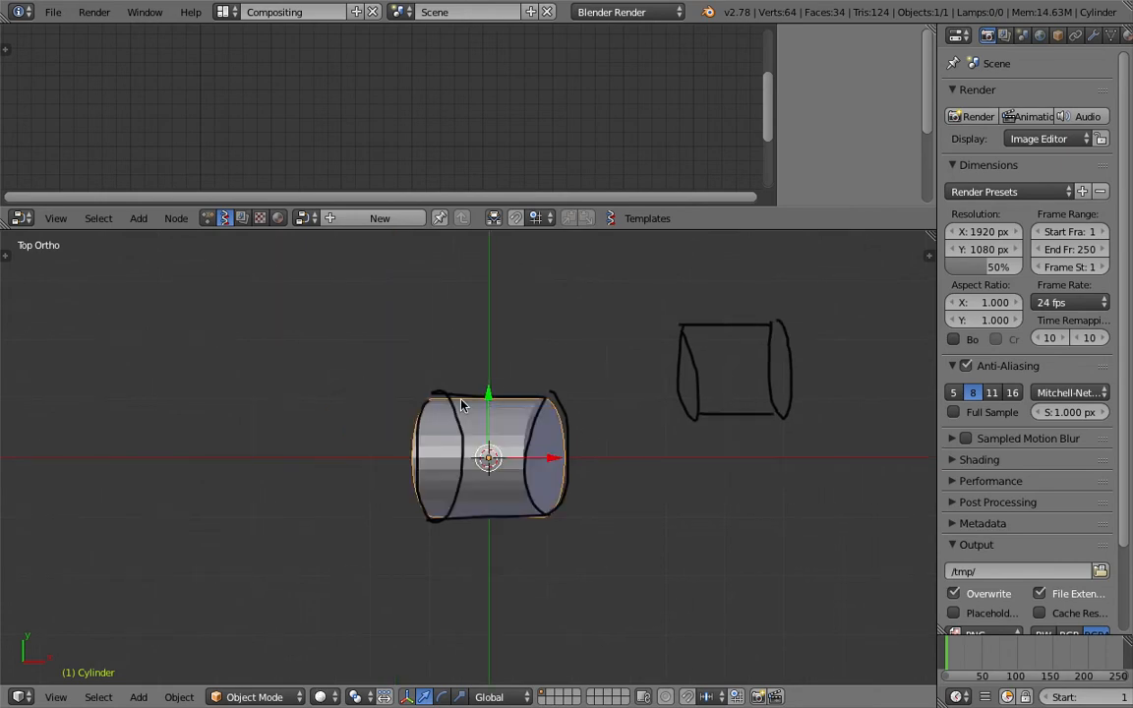
Step: Delete the grease pencil layer that holds the sketched cylinder outlines
scroll(725, 391, "down", 2)
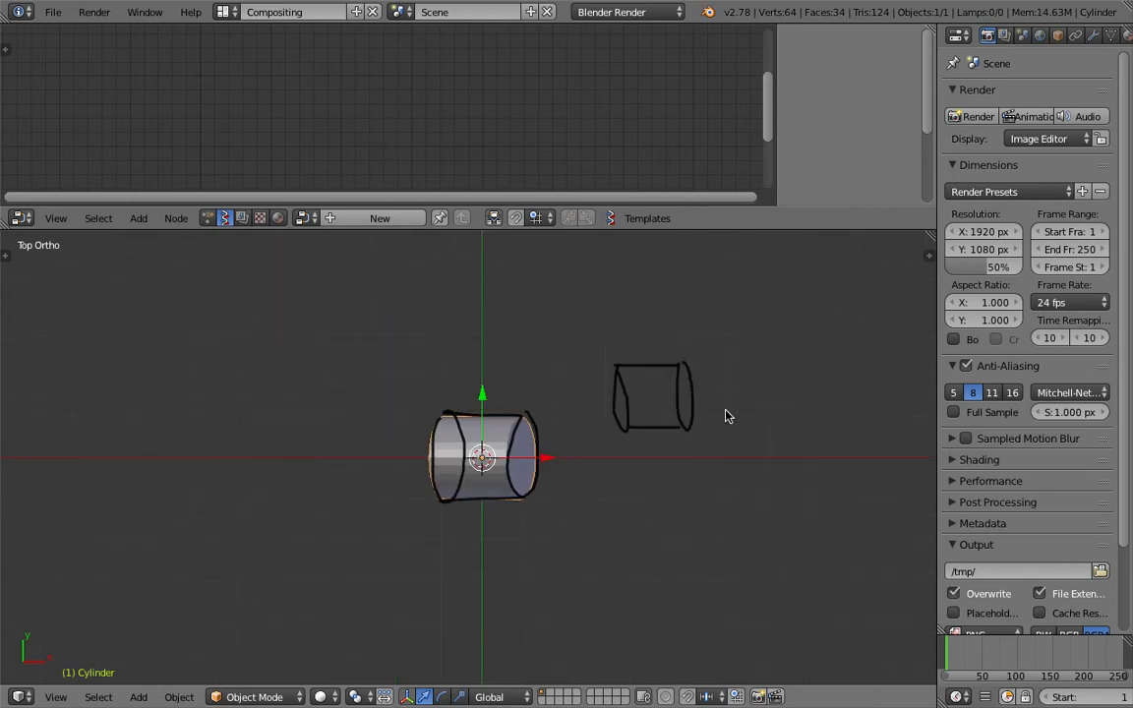
key("n")
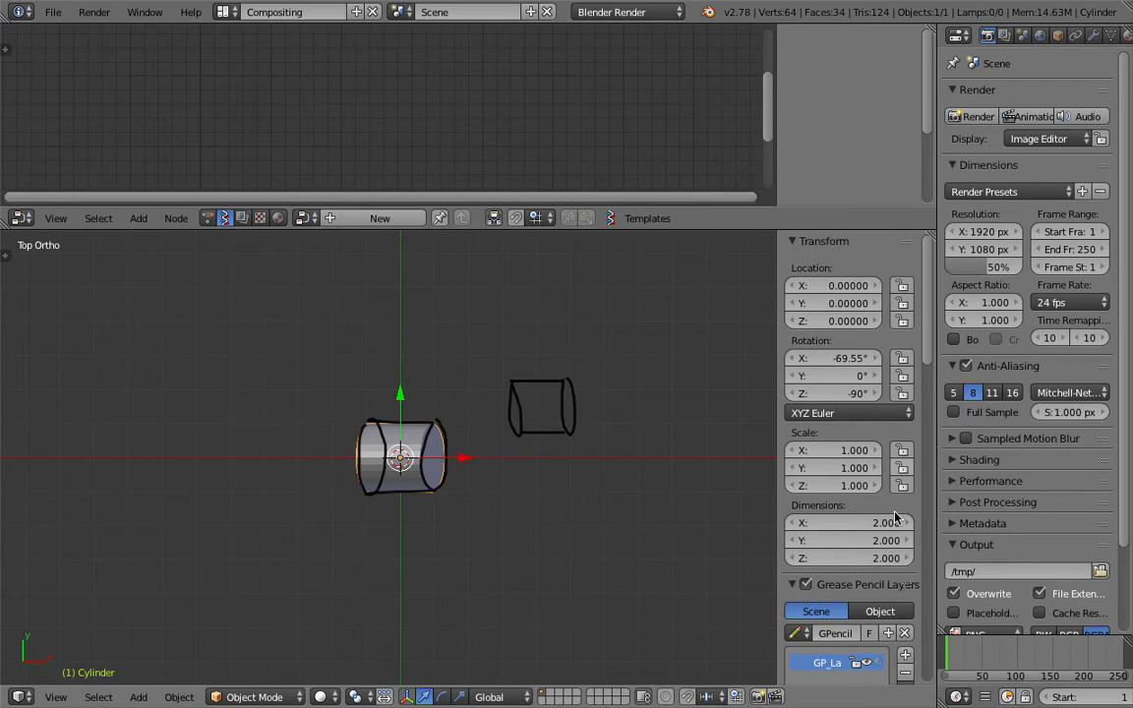
scroll(893, 565, "down", 3)
left_click(905, 604)
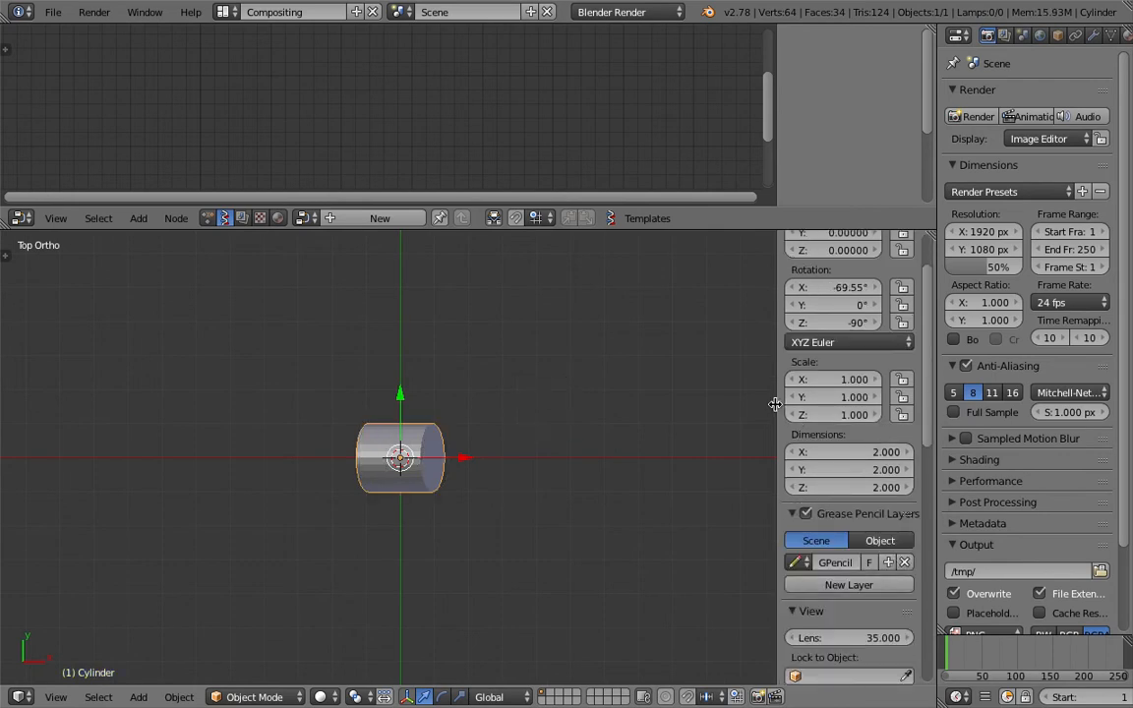
key("n")
Step: Add an Array modifier to the cylinder with a fixed count of 5
middle_click_drag(577, 431, 575, 384, "shift")
scroll(578, 362, "down", 3)
middle_click_drag(627, 324, 625, 365, "shift")
left_click(1094, 36)
left_click(1027, 95)
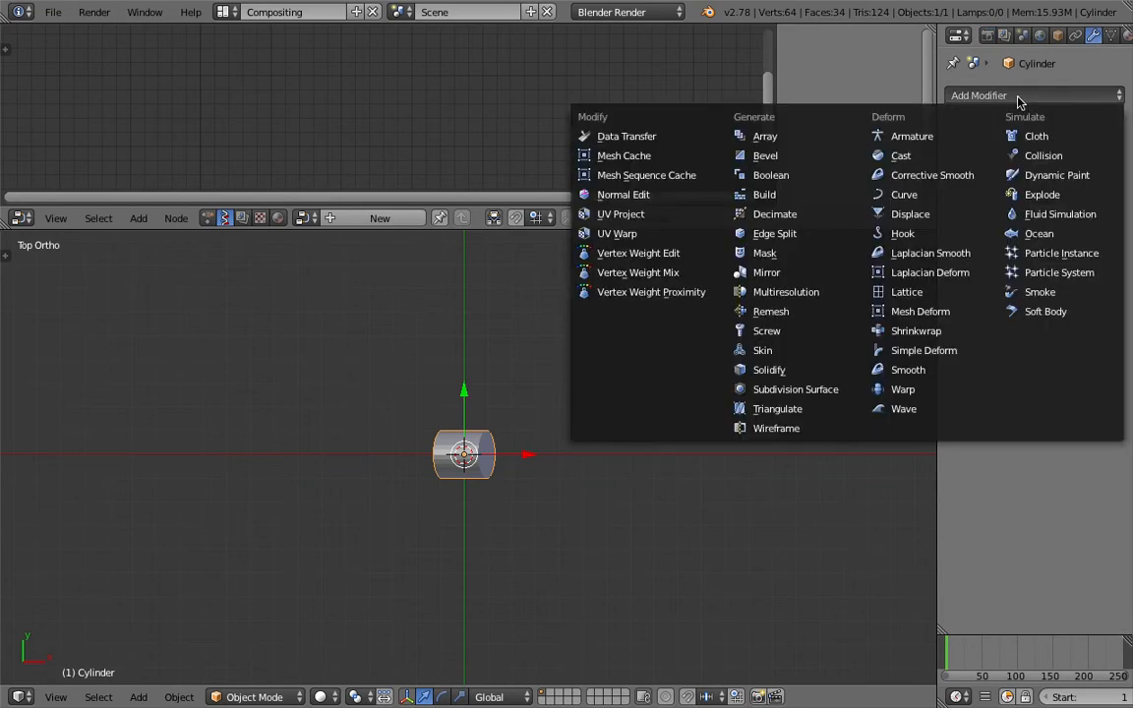
left_click(816, 138)
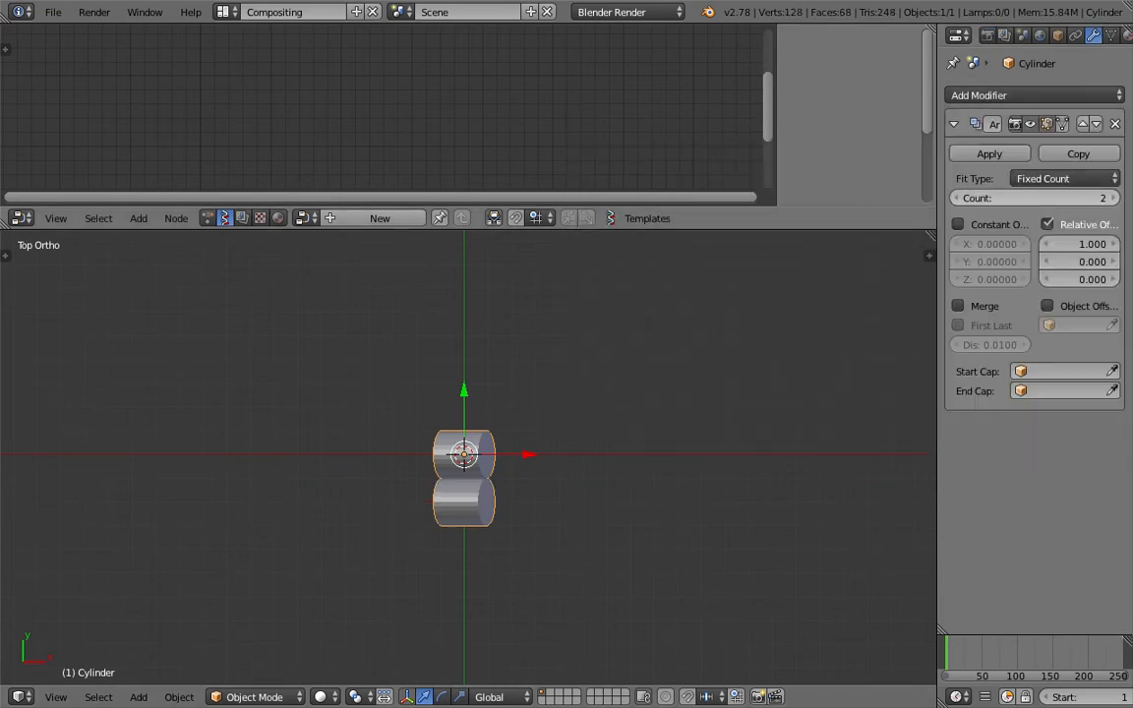
triple_click(1111, 201)
middle_click_drag(422, 544, 424, 490, "shift")
scroll(547, 439, "down", 2)
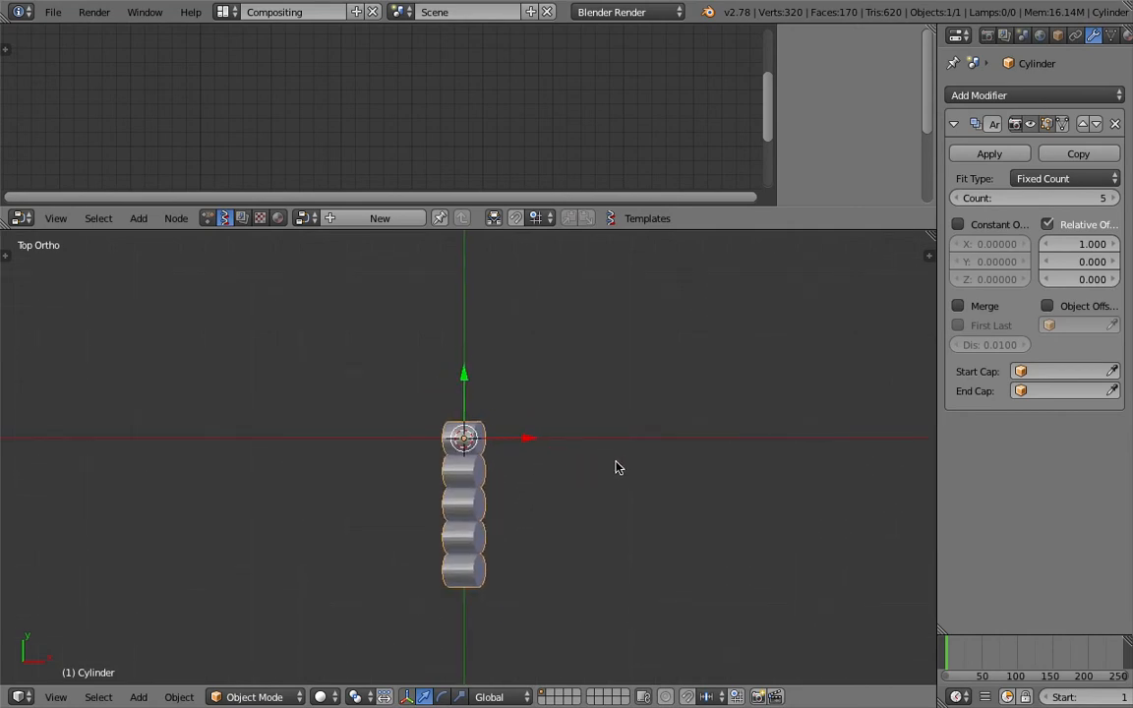
key("r")
key("r")
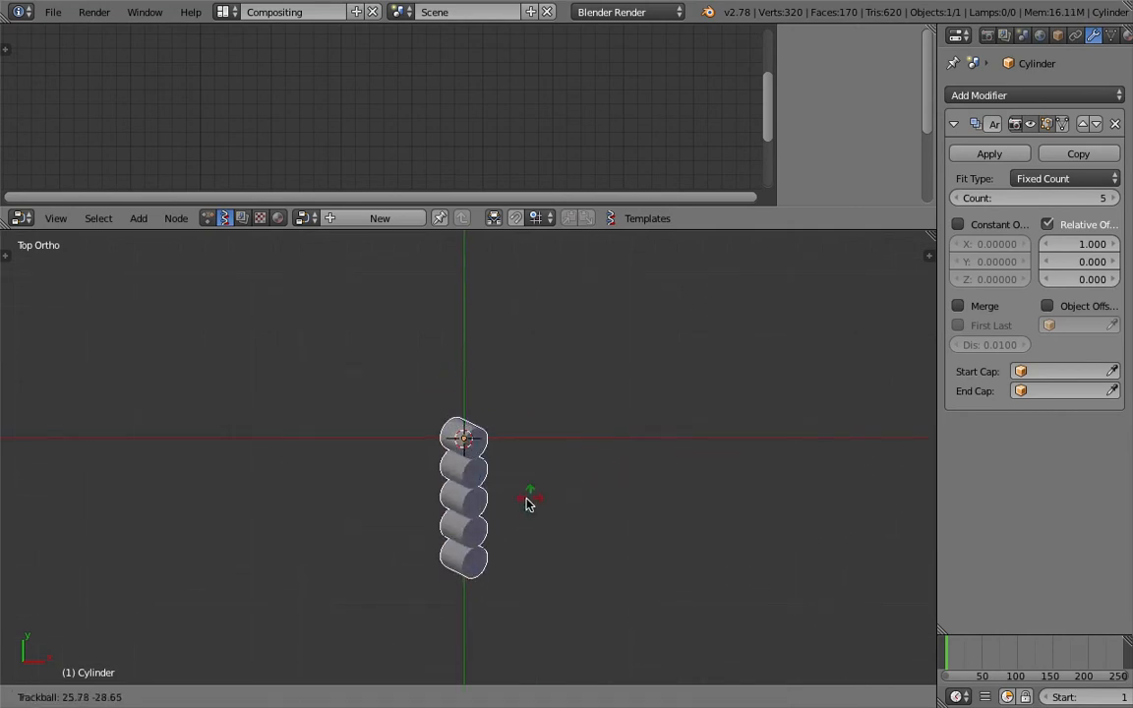
key("Escape")
key("r")
key("z")
key("Escape")
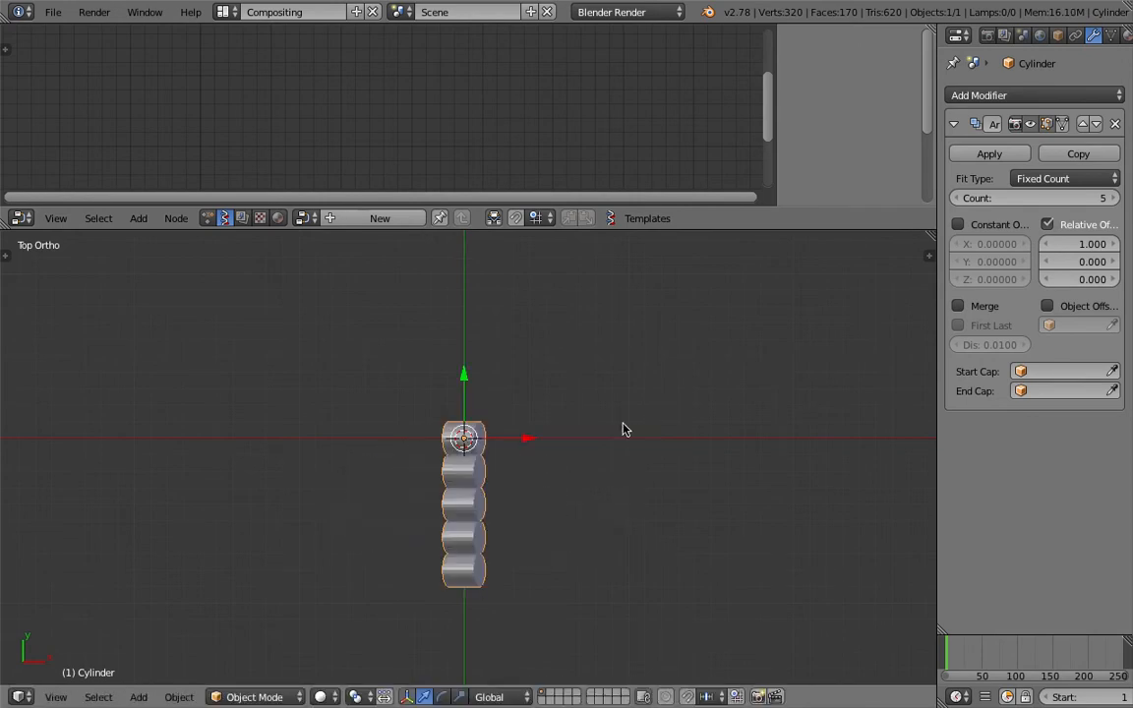
Step: Add a Plain Axes empty and place it diagonally beyond the first cylinder of the array
key("shift+a")
mouse_move(608, 559)
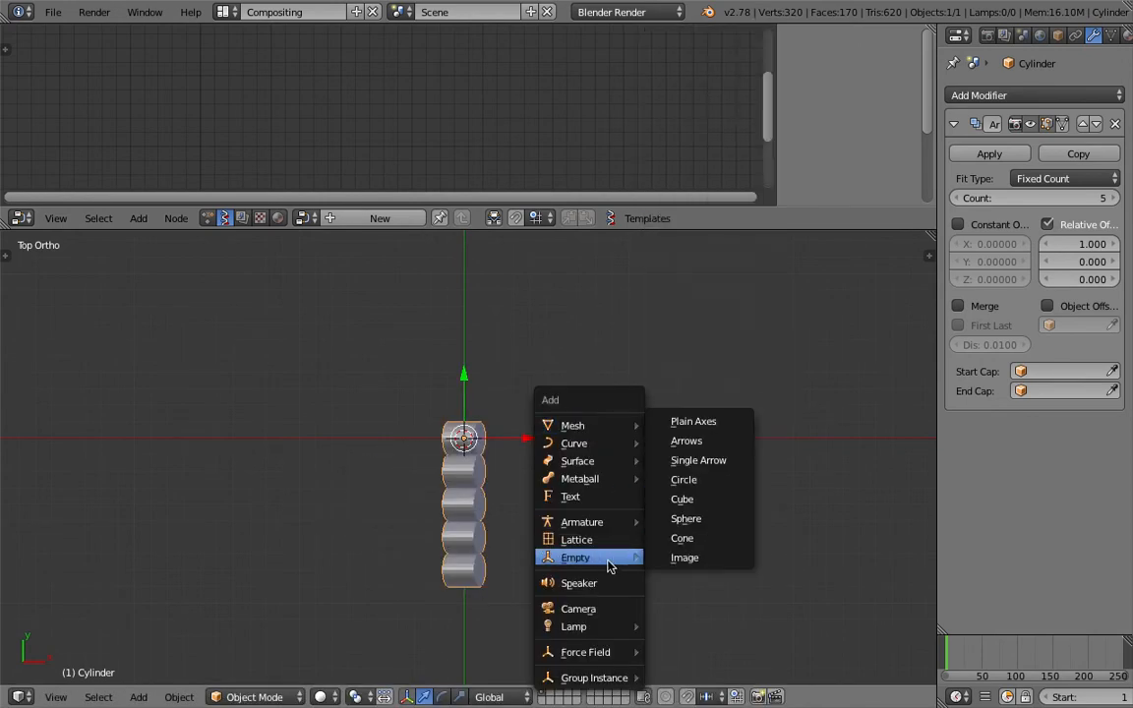
left_click(707, 425)
key("g")
left_click(628, 354)
Step: Enable the cylinder array's object offset and use the empty as its offset object
right_click(480, 454)
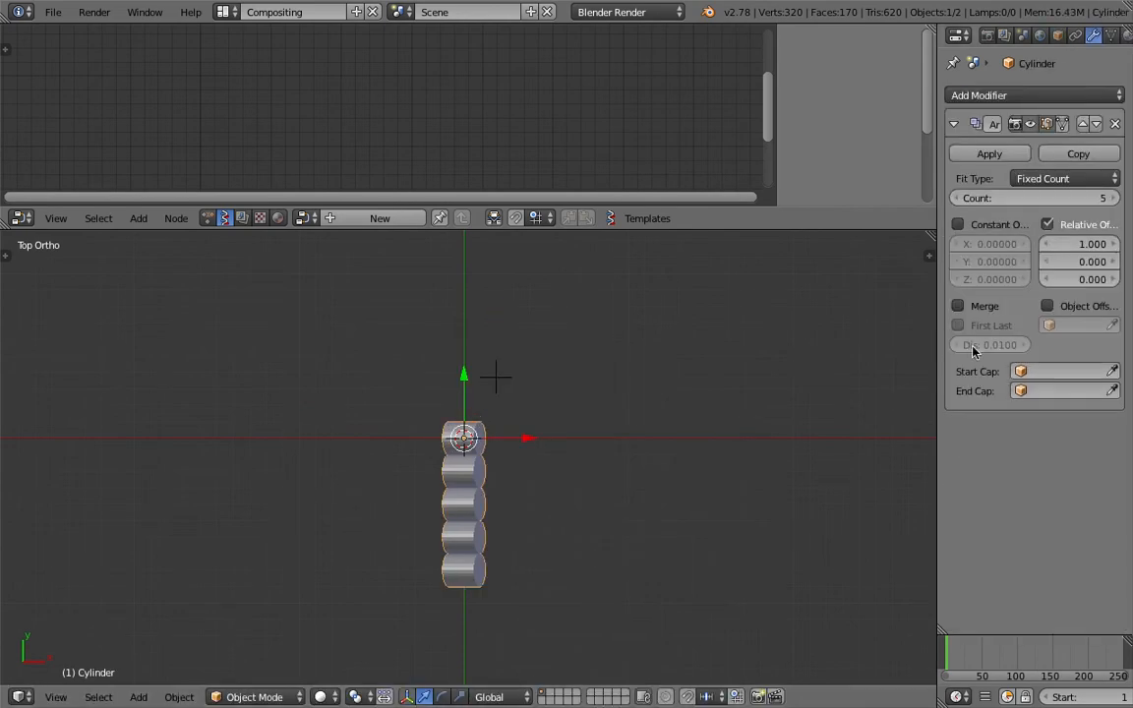
left_click(1048, 306)
left_click(1081, 325)
left_click(974, 352)
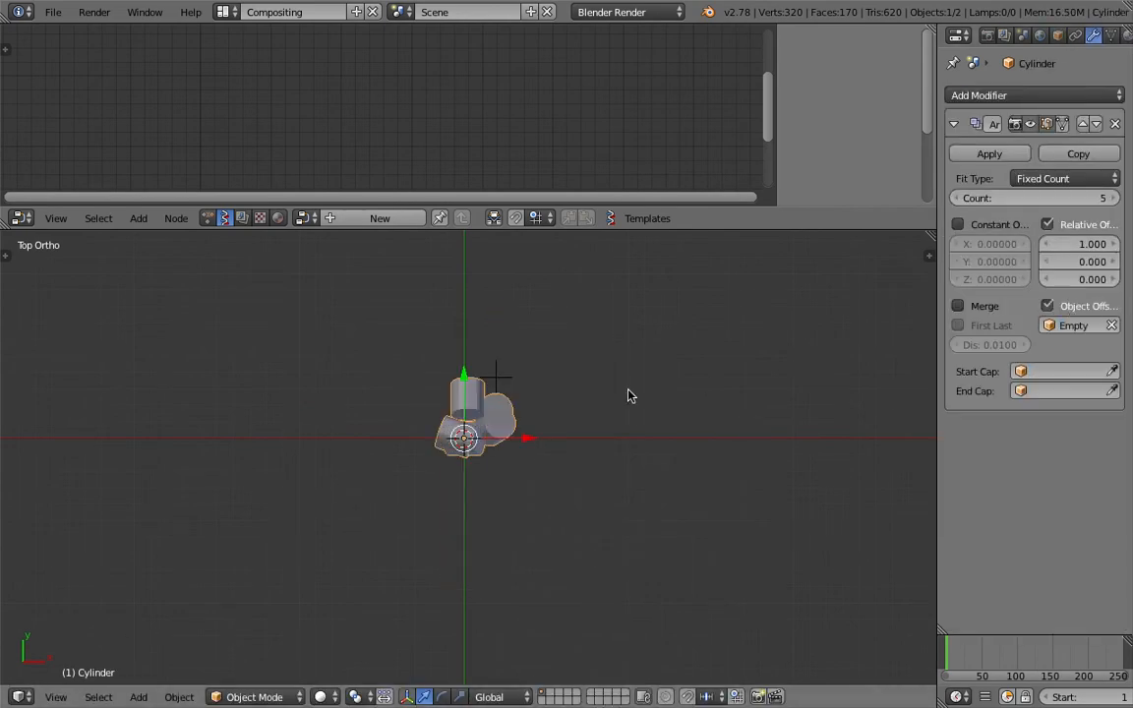
Step: Move the empty to about X -0.10, Y 3.97 and trackball-rotate it to about -24.8°, -13.6° and 6.2°
right_click(496, 377)
key("g")
left_click(467, 372)
key("r")
key("r")
right_click(551, 297)
key("r")
key("r")
left_click(512, 293)
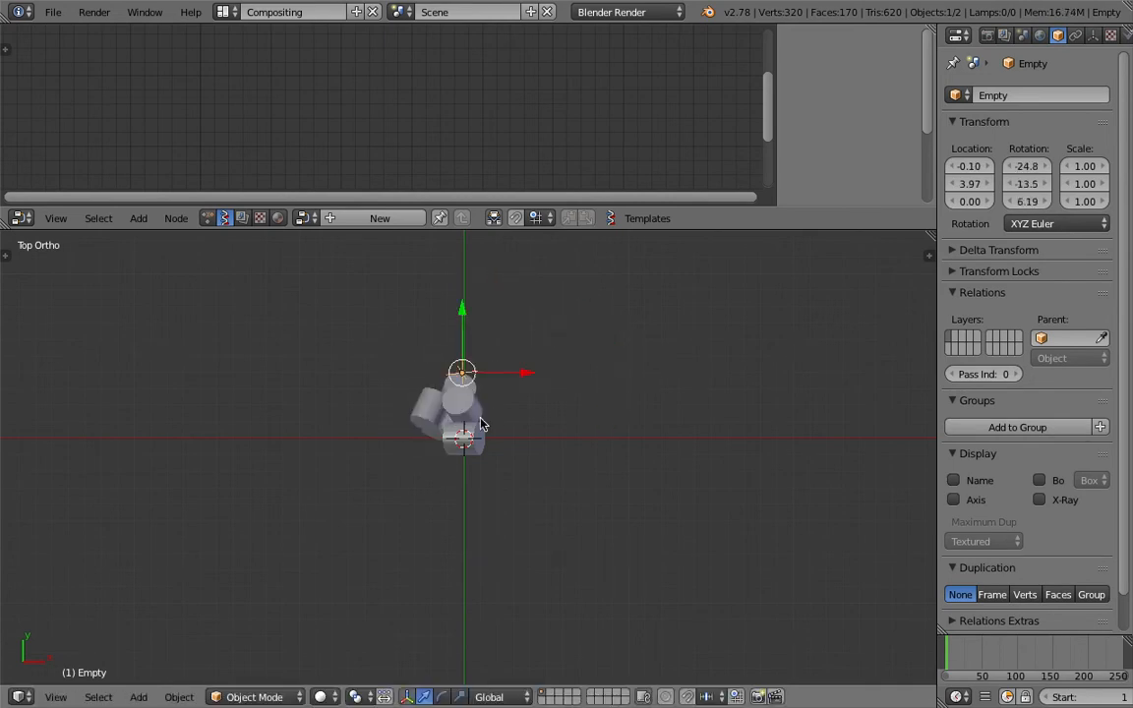
Step: Apply the cylinder's location, rotation and scale with its transform values displayed
right_click(496, 440)
scroll(497, 439, "up", 3)
middle_click_drag(561, 419, 571, 462, "shift")
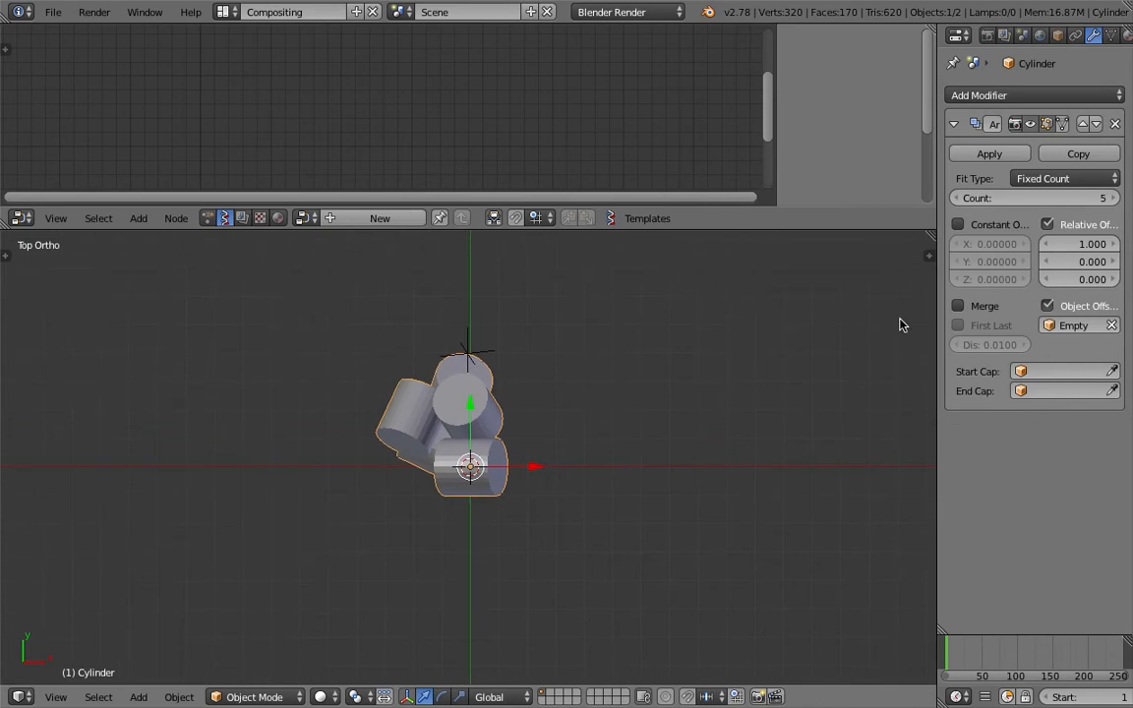
left_click(923, 252)
middle_click_drag(494, 456, 555, 517, "shift")
scroll(811, 388, "up", 3)
scroll(823, 374, "down", 3)
scroll(824, 378, "up", 3)
scroll(591, 478, "down", 2)
scroll(500, 493, "up", 3)
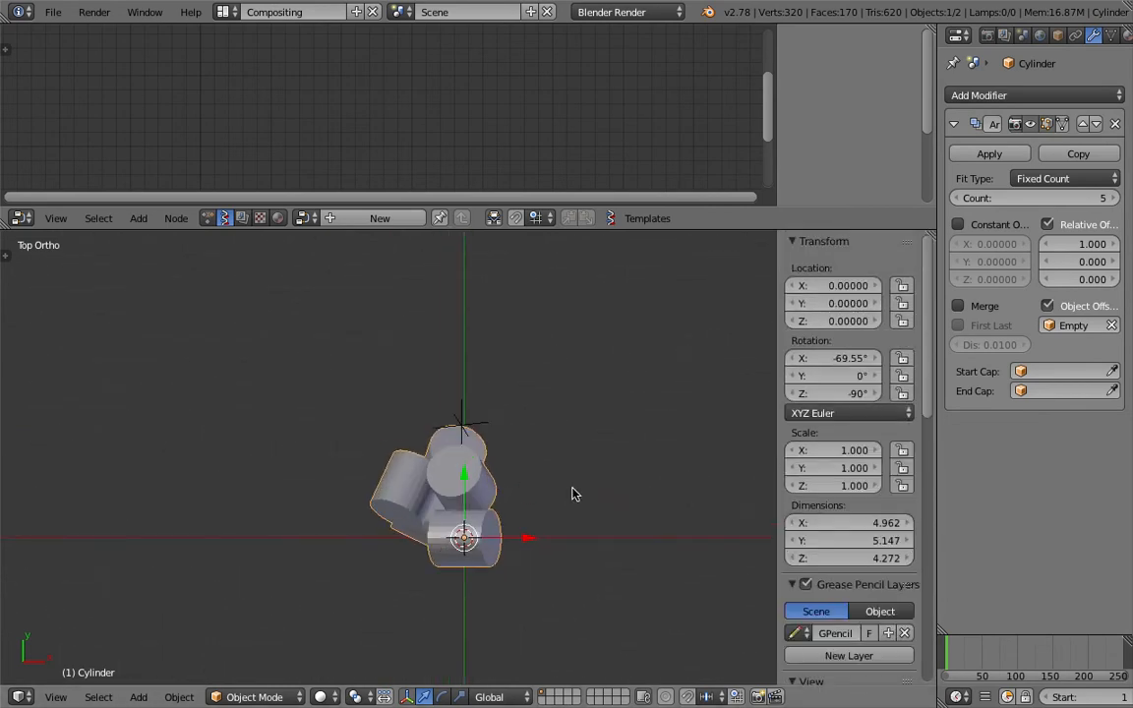
key("ctrl+a")
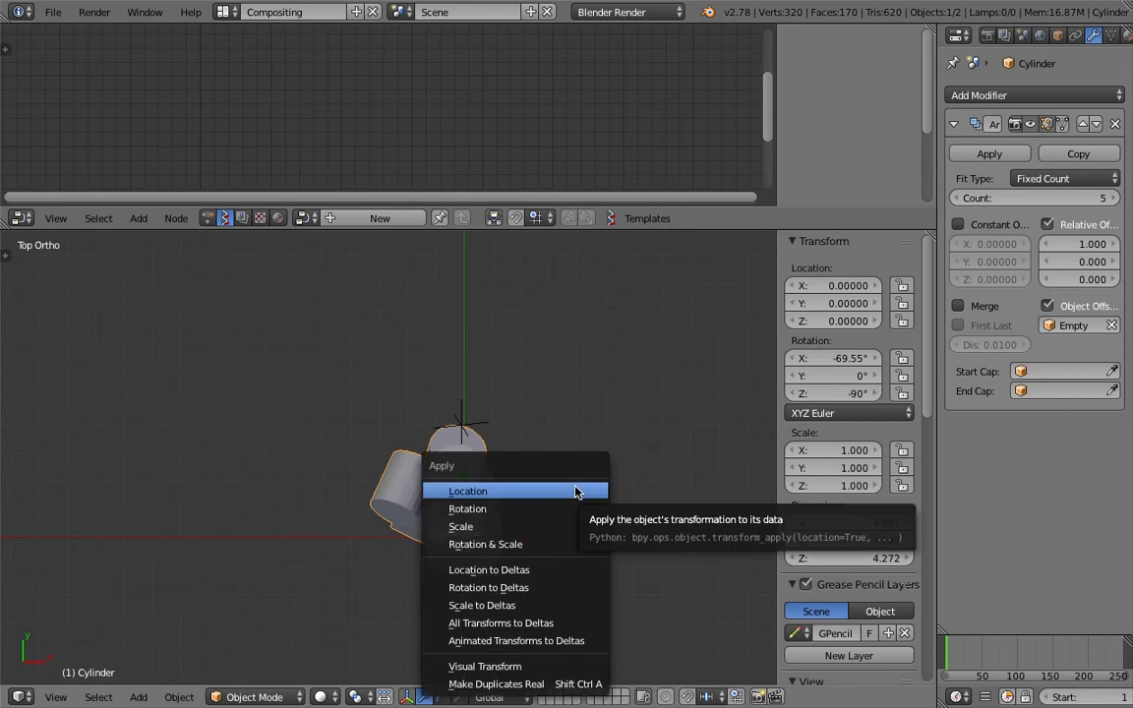
left_click(576, 492)
key("ctrl+a")
left_click(579, 509)
key("ctrl+a")
left_click(579, 523)
scroll(474, 501, "down", 2)
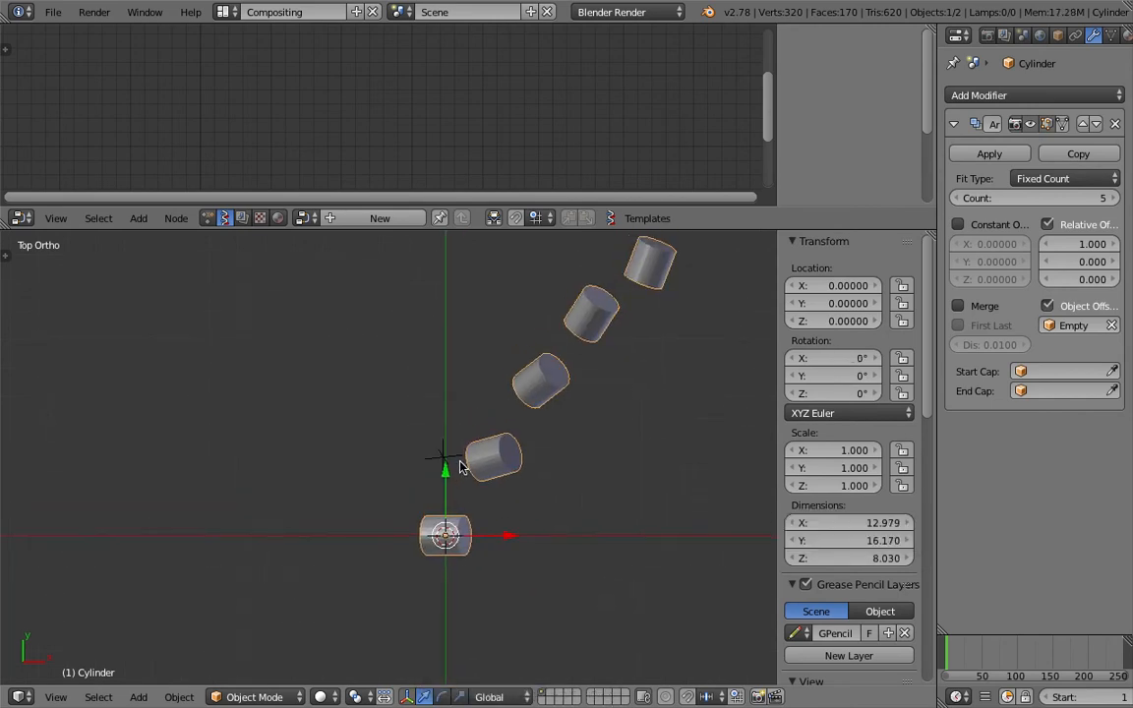
Step: Move the empty to about X -0.15, Y -0.25 and rotate it to about 49.5° around Z
right_click(444, 463)
key("r")
left_click(549, 400)
key("g")
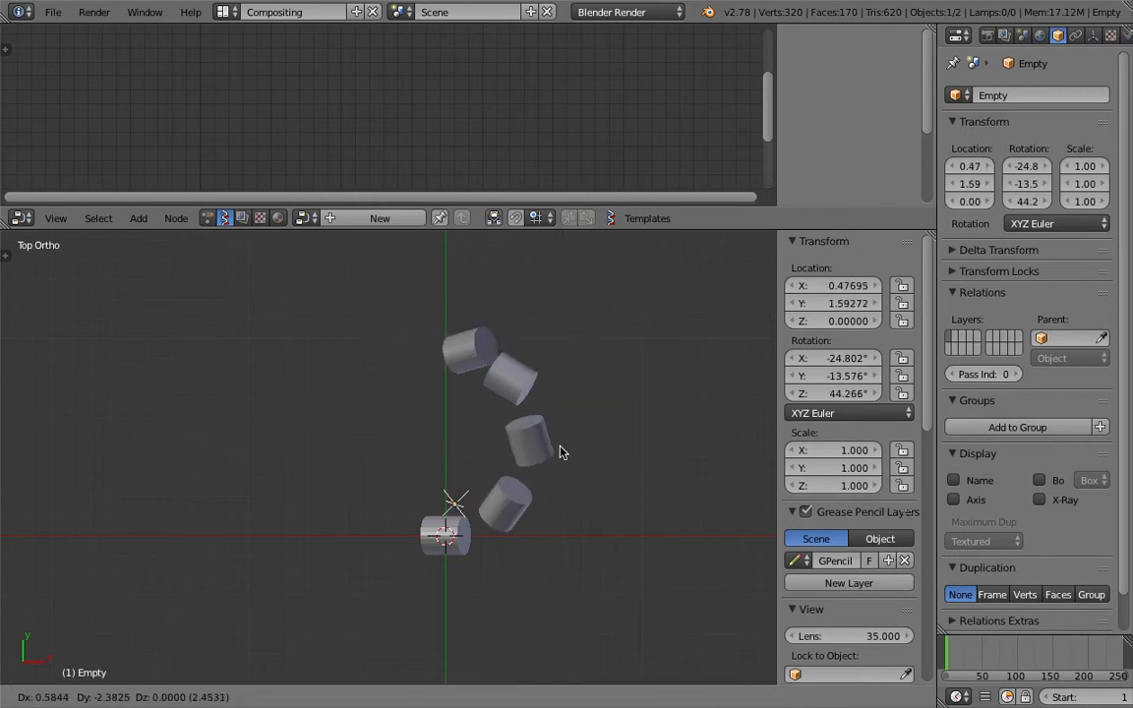
left_click(549, 488)
key("r")
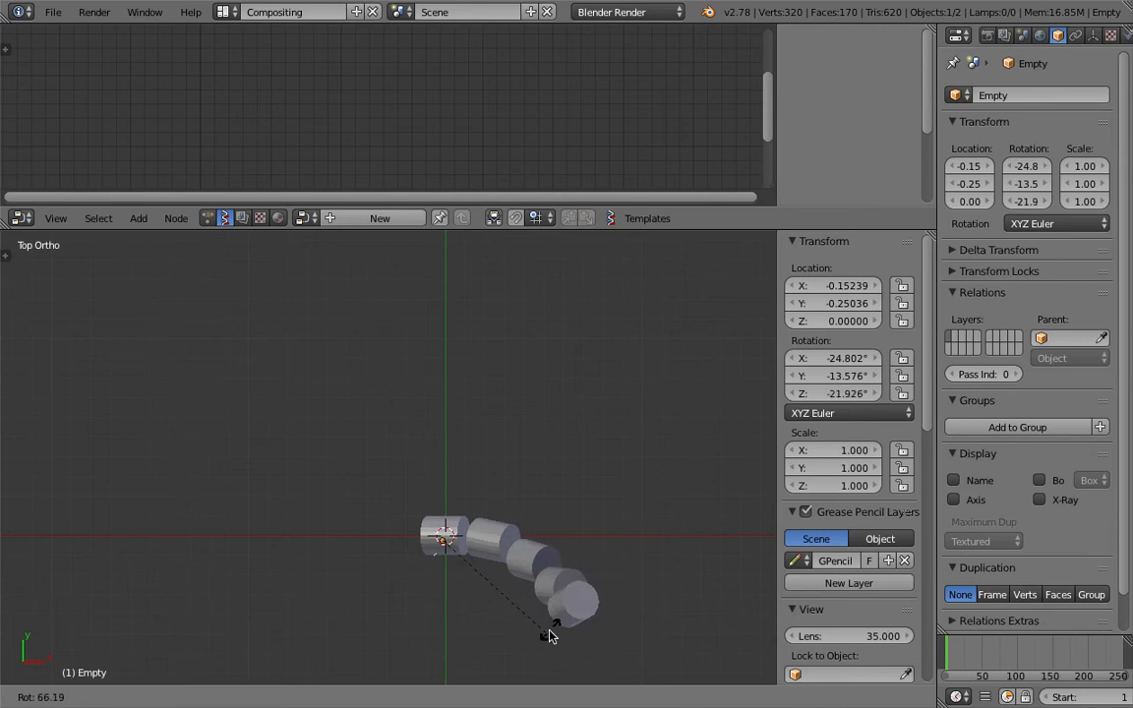
left_click(605, 454)
Step: Set the cylinder's array count to 9 and its relative X offset to 0
right_click(486, 423)
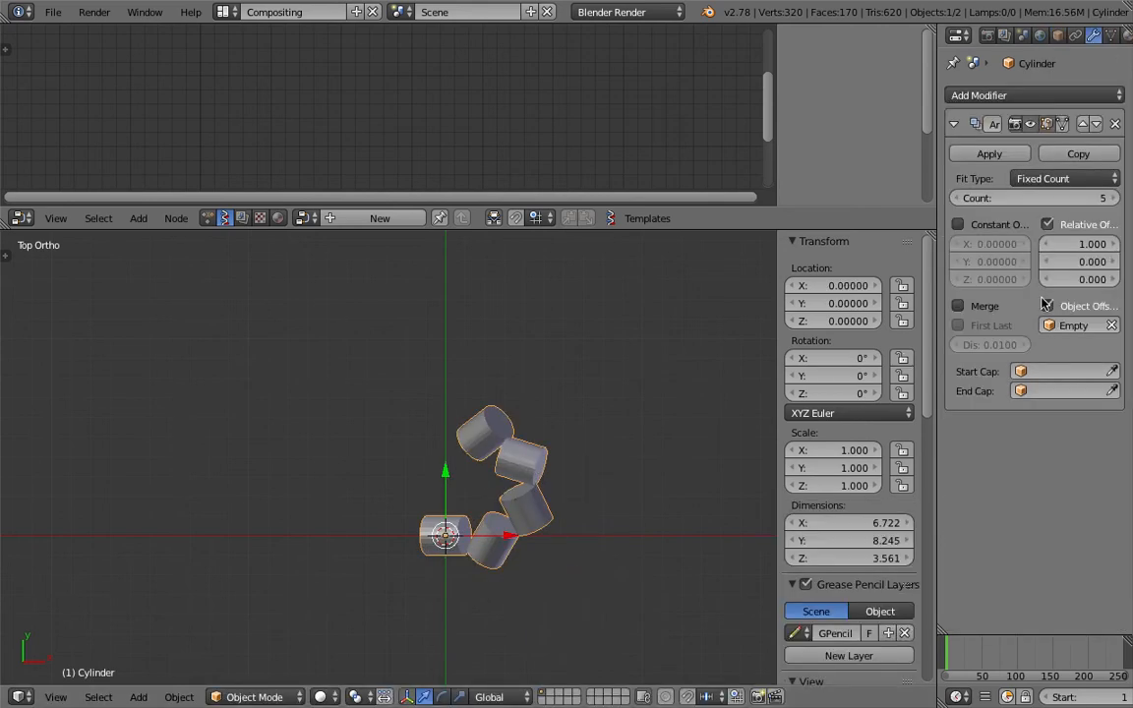
left_click(1113, 200)
left_click(1113, 198)
left_click(1111, 198)
left_click(1111, 199)
left_click(1072, 241)
type("0")
key("Return")
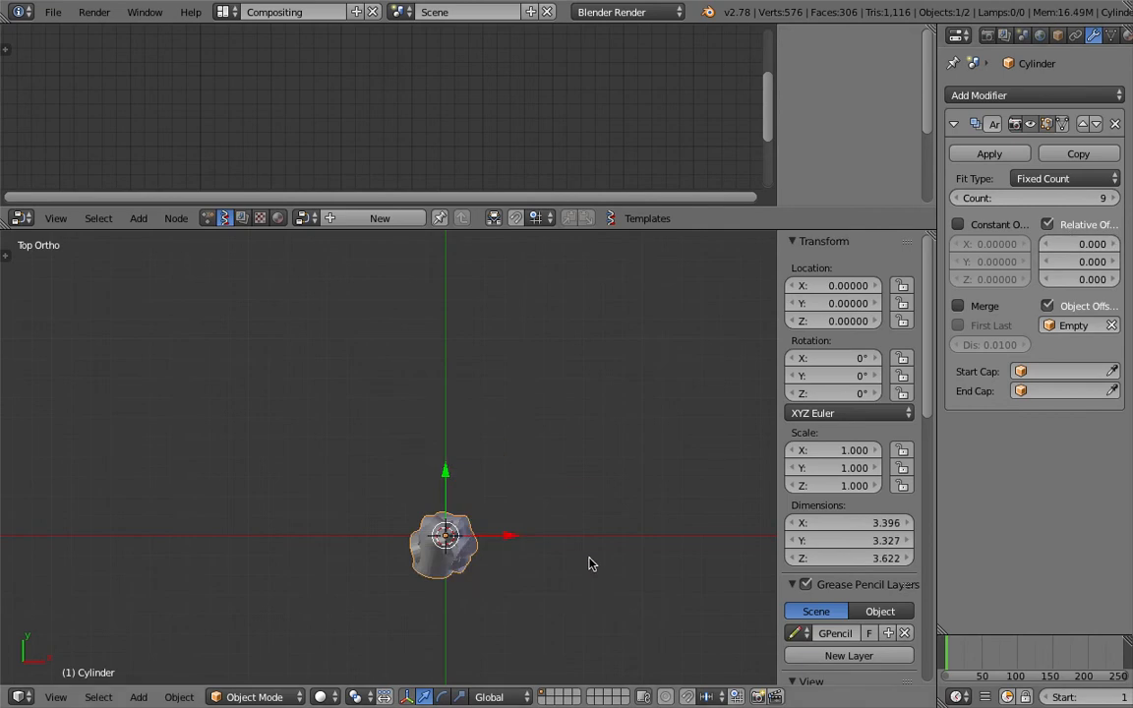
Step: Move the cylinder to about X 5.03, Y 0.04 and switch to wireframe shading
key("g")
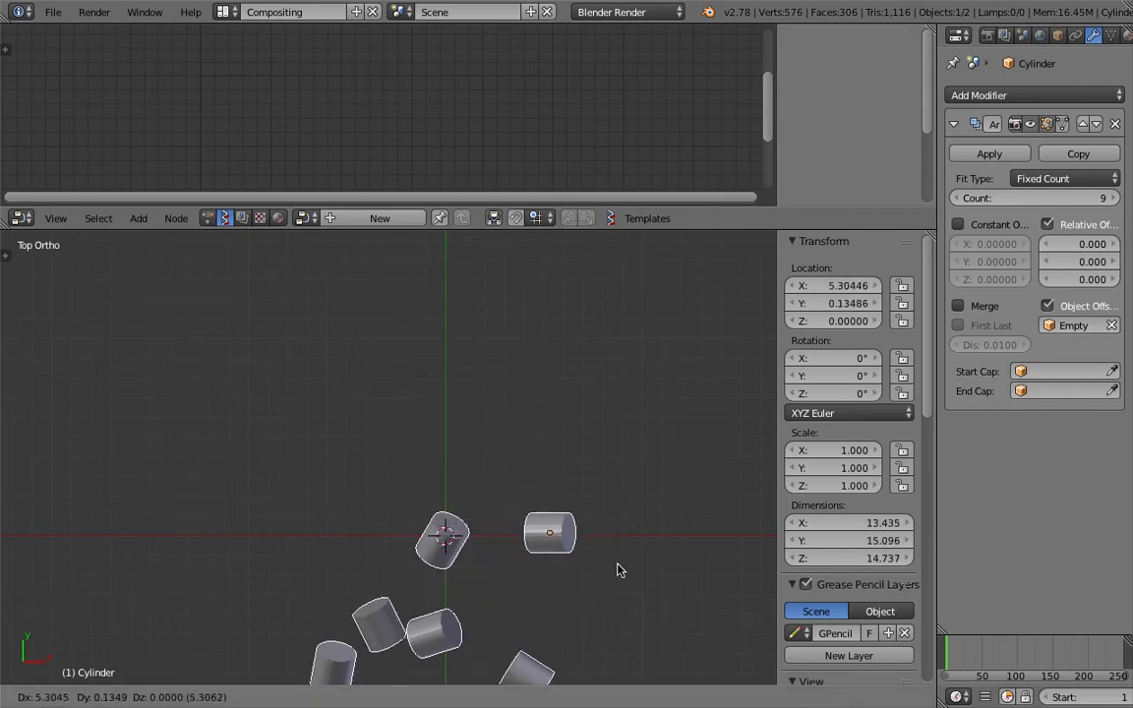
left_click(606, 558)
key("z")
middle_click_drag(610, 566, 601, 485, "shift")
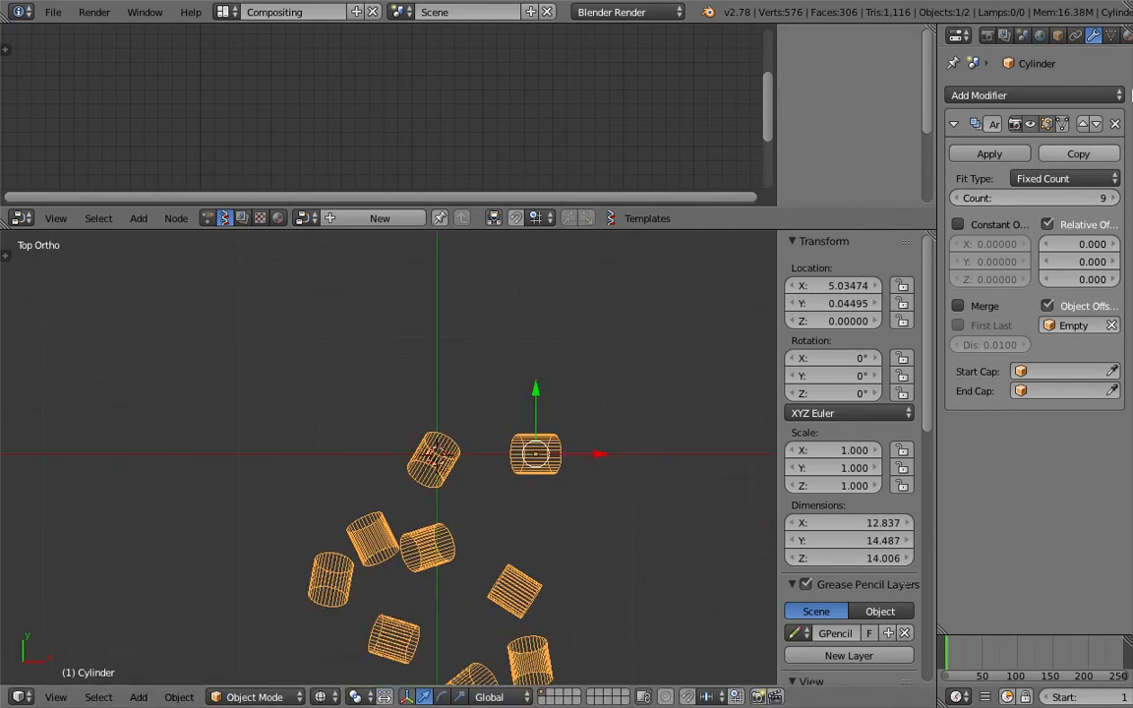
Step: Split the Properties area, turn its upper part into an Outliner and select the empty there
left_click_drag(1129, 35, 1129, 166)
left_click(954, 39)
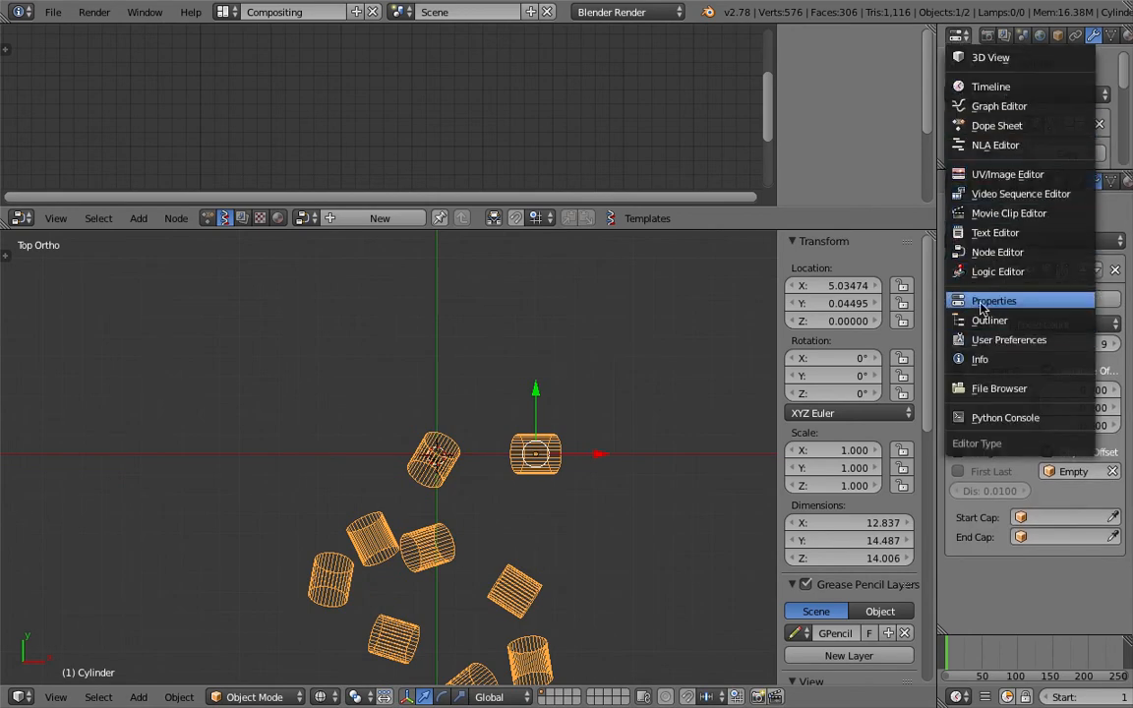
left_click(995, 322)
left_click(1006, 123)
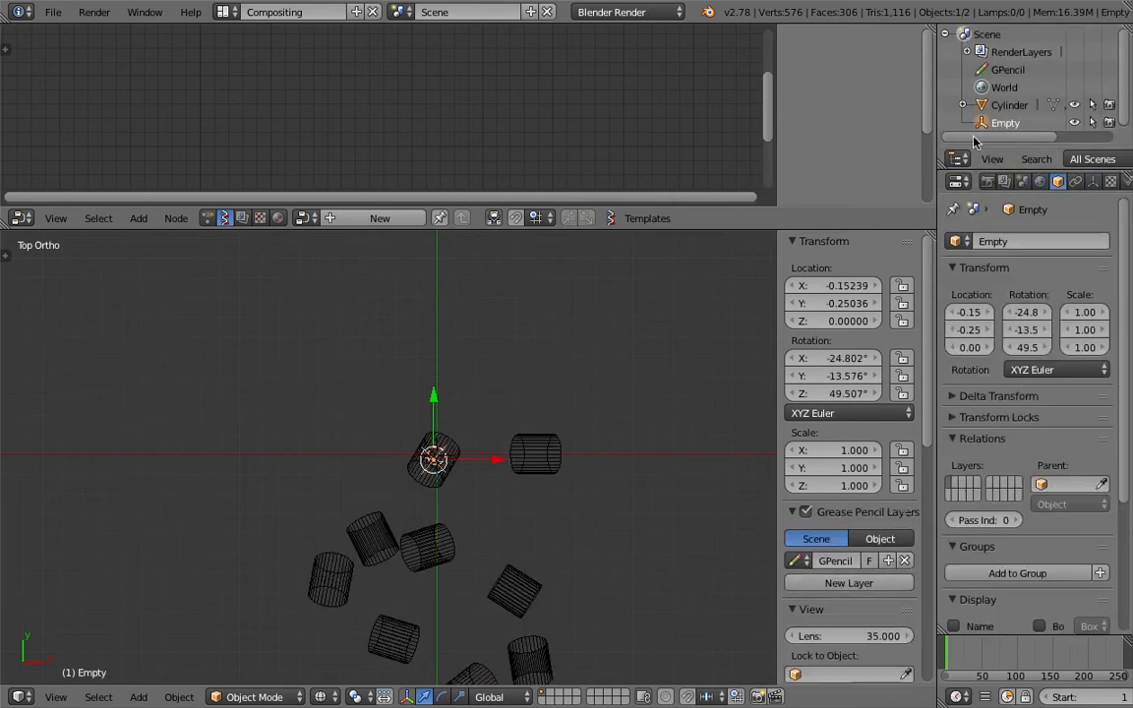
Step: Set the cylinder's X, Y and Z location back to 0
right_click(514, 472)
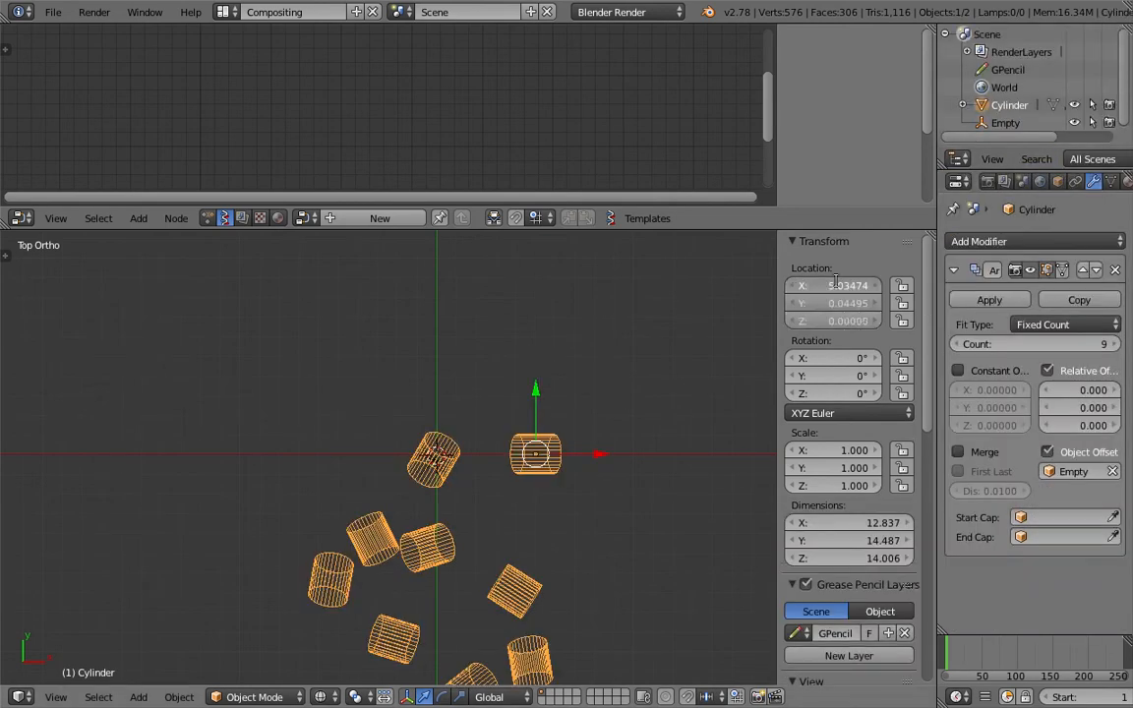
type("0")
key("Return")
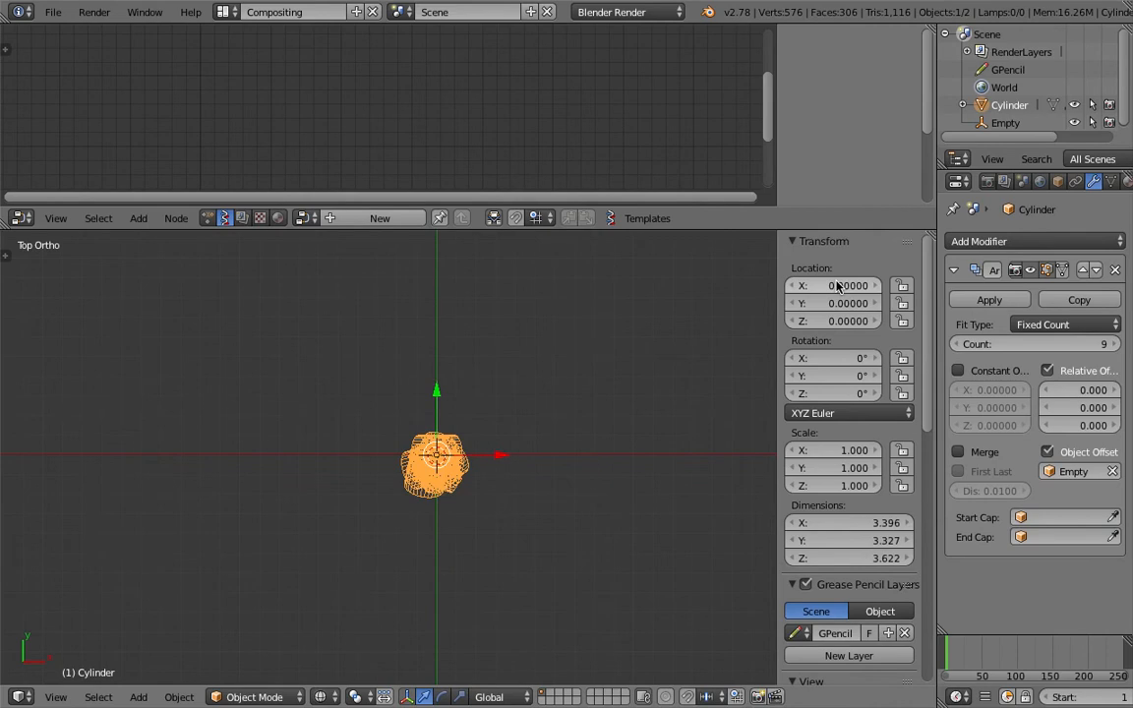
Step: Move the empty to about X 5.21, Y -1.57 and rotate it to about -17.3° around Z
left_click(1006, 123)
key("g")
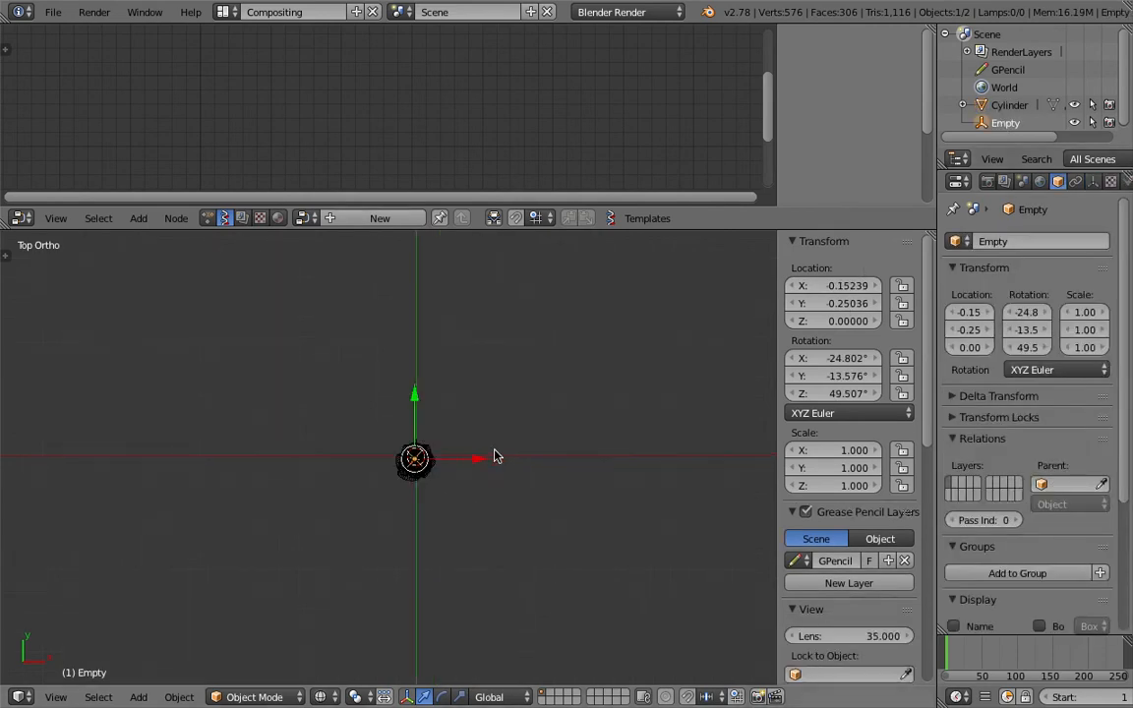
left_click(566, 464)
scroll(578, 458, "up", 1)
key("r")
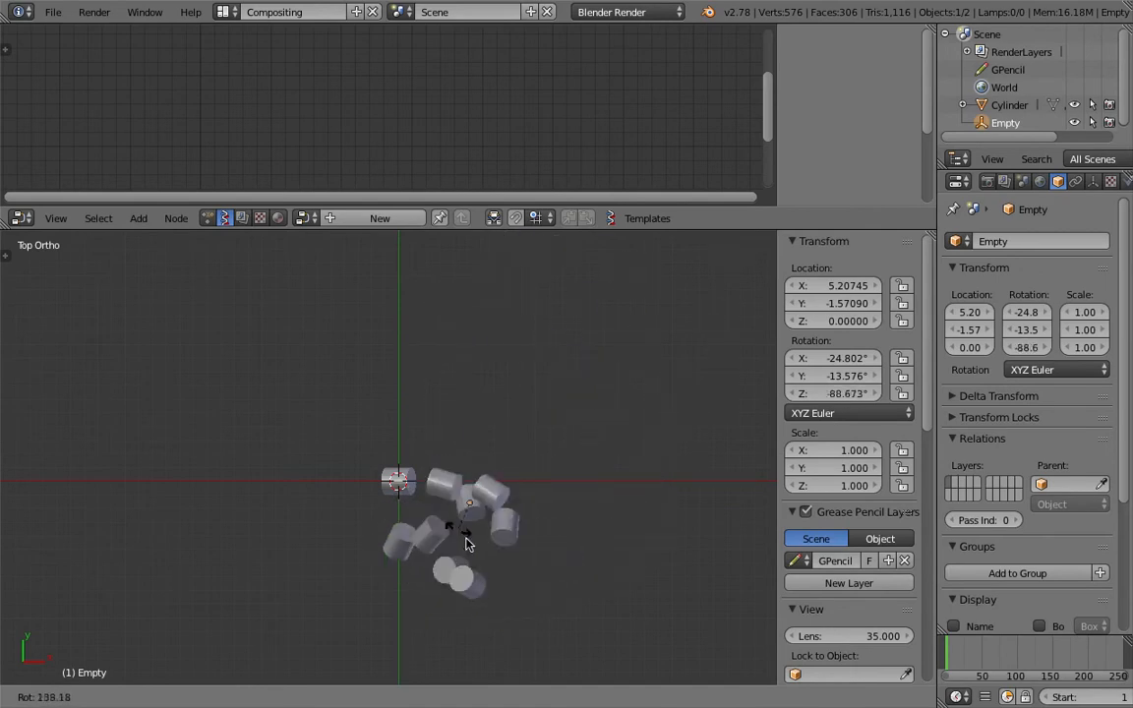
left_click(557, 588)
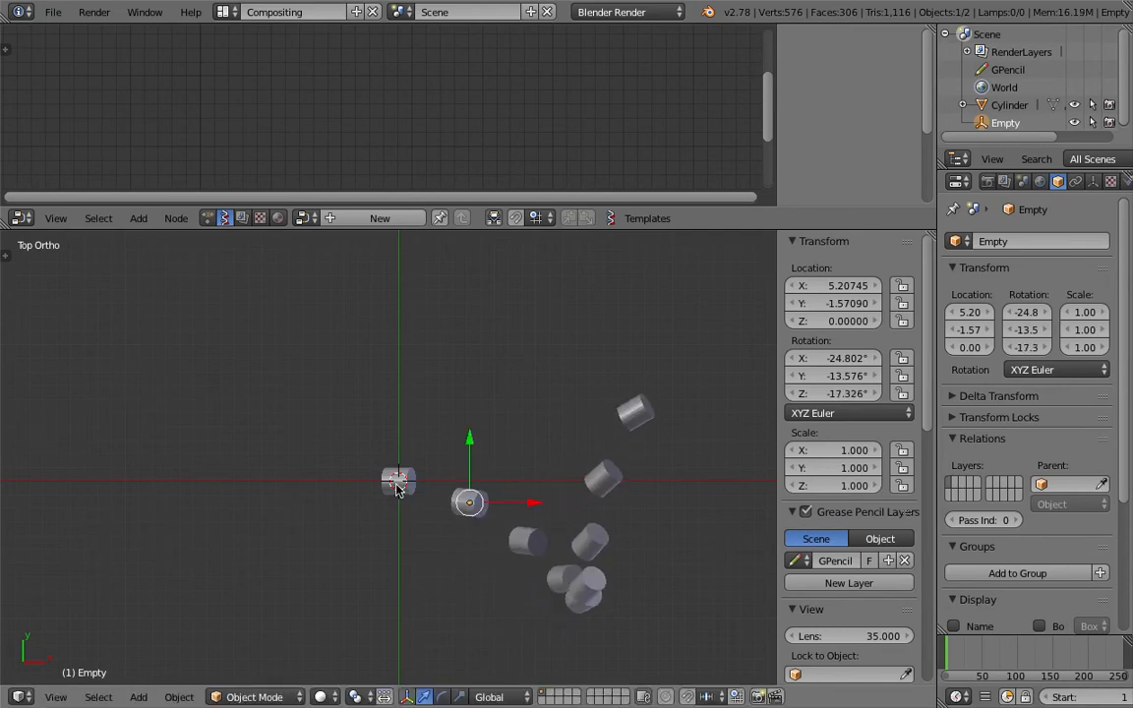
Step: Set the cylinder's array count to 111
left_click(1009, 105)
left_click_drag(1035, 344, 1092, 344)
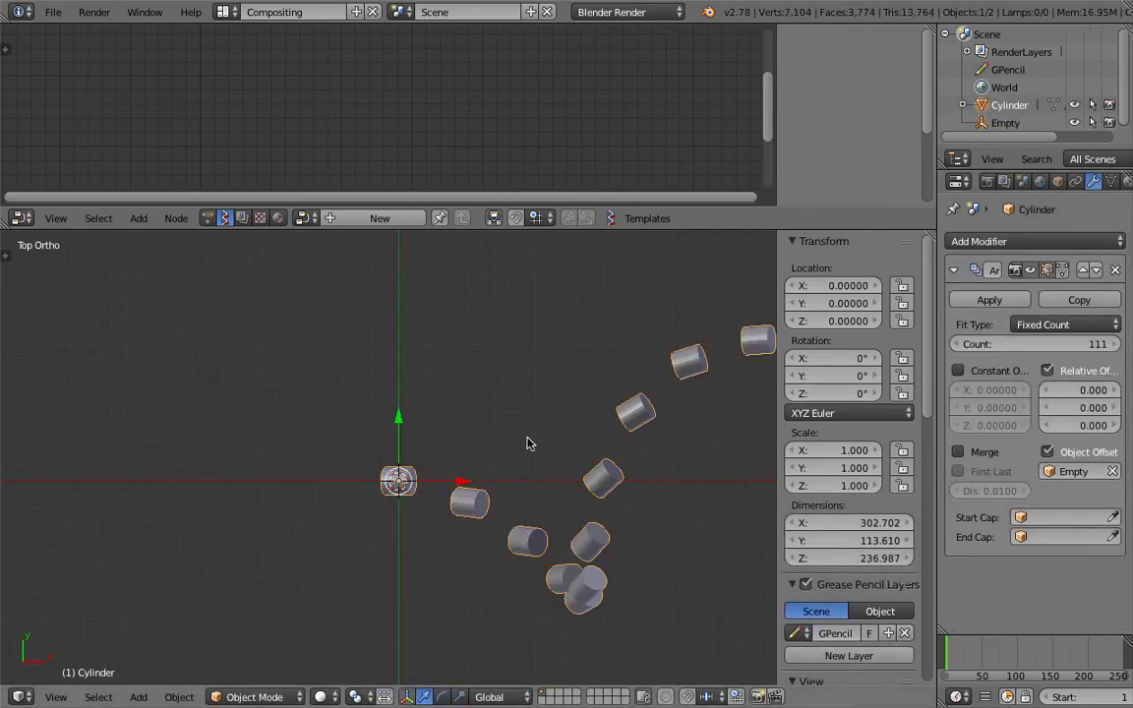
scroll(528, 441, "down", 1)
middle_click_drag(595, 423, 424, 408, "shift")
scroll(424, 407, "down", 2)
Step: Scale the cylinder down to about 0.977 so the array spirals outward with growing copies
middle_click_drag(533, 443, 507, 479)
scroll(386, 463, "up", 2)
key("s")
left_click(504, 475)
middle_click_drag(475, 482, 466, 481)
key("s")
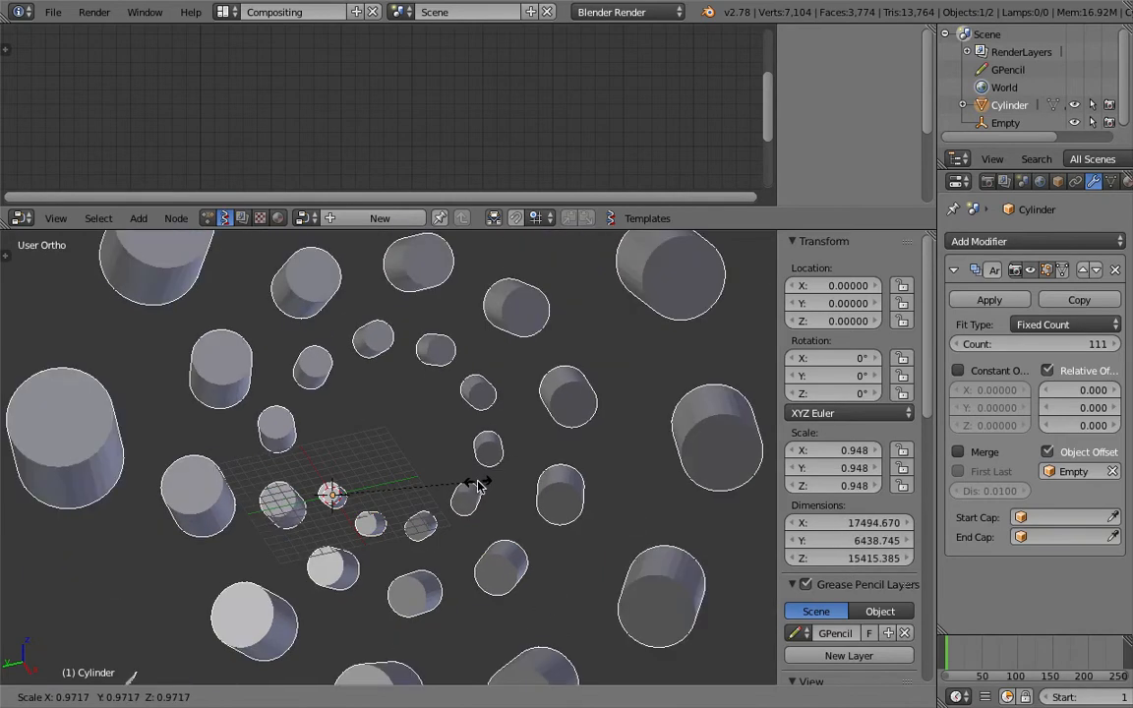
left_click(482, 482)
middle_click_drag(482, 482, 481, 480)
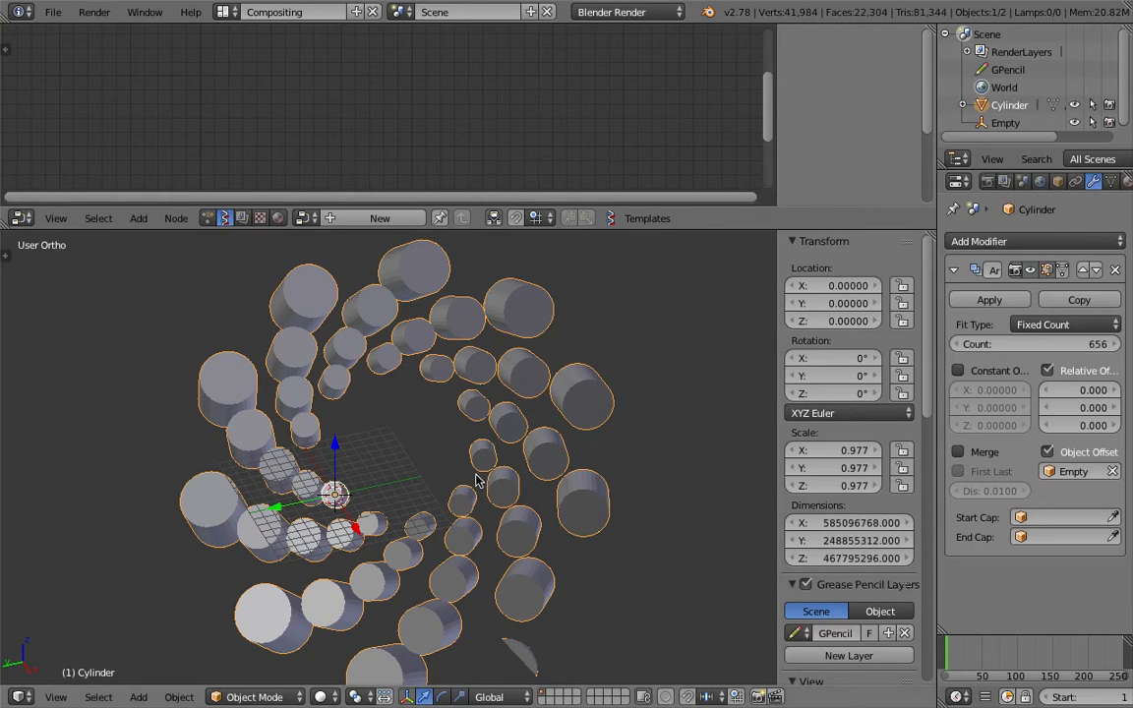
Step: Scale the cylinder up to about 1.036 so that the arrayed copies shrink towards the spiral's centre
key("s")
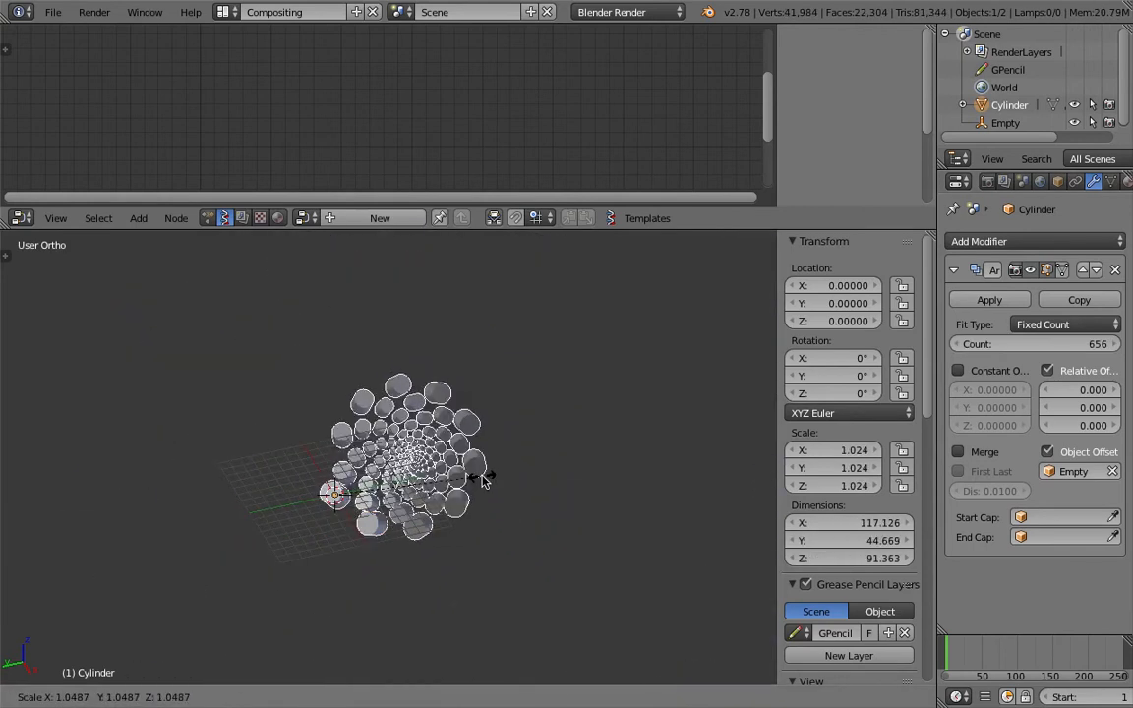
left_click(488, 477)
middle_click_drag(488, 477, 357, 548)
key("a")
right_click(390, 563)
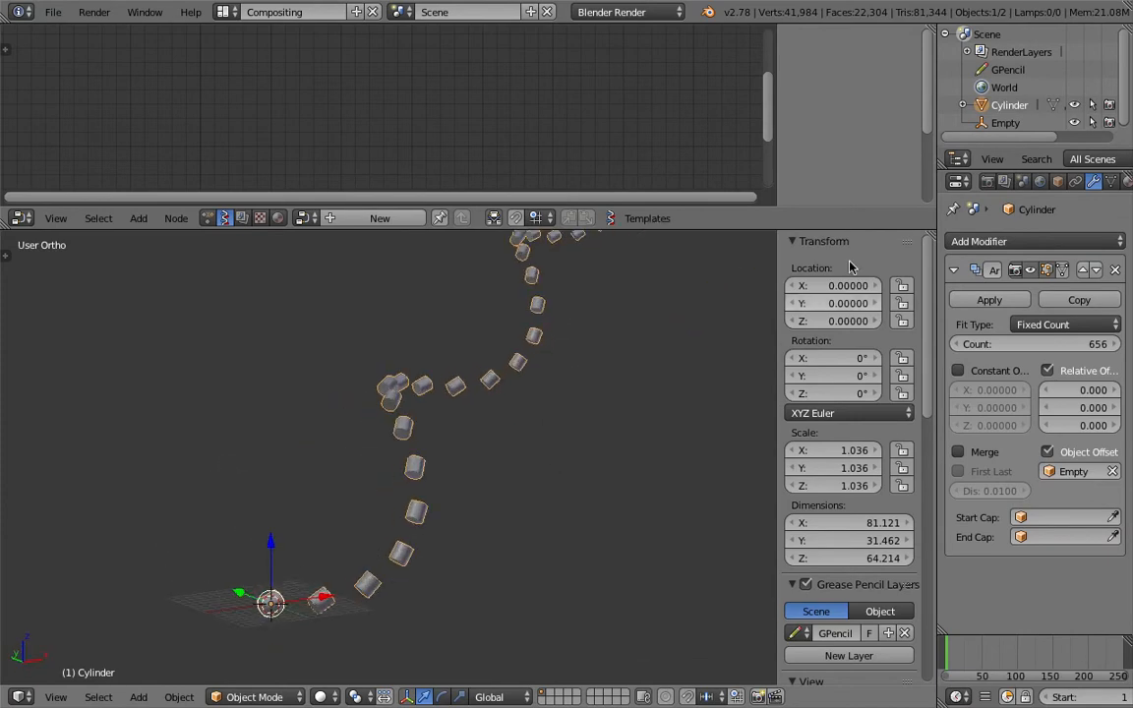
Step: Select the empty and tumble it freely with a trackball rotation to bend the array's path
left_click(1004, 123)
key("r")
key("r")
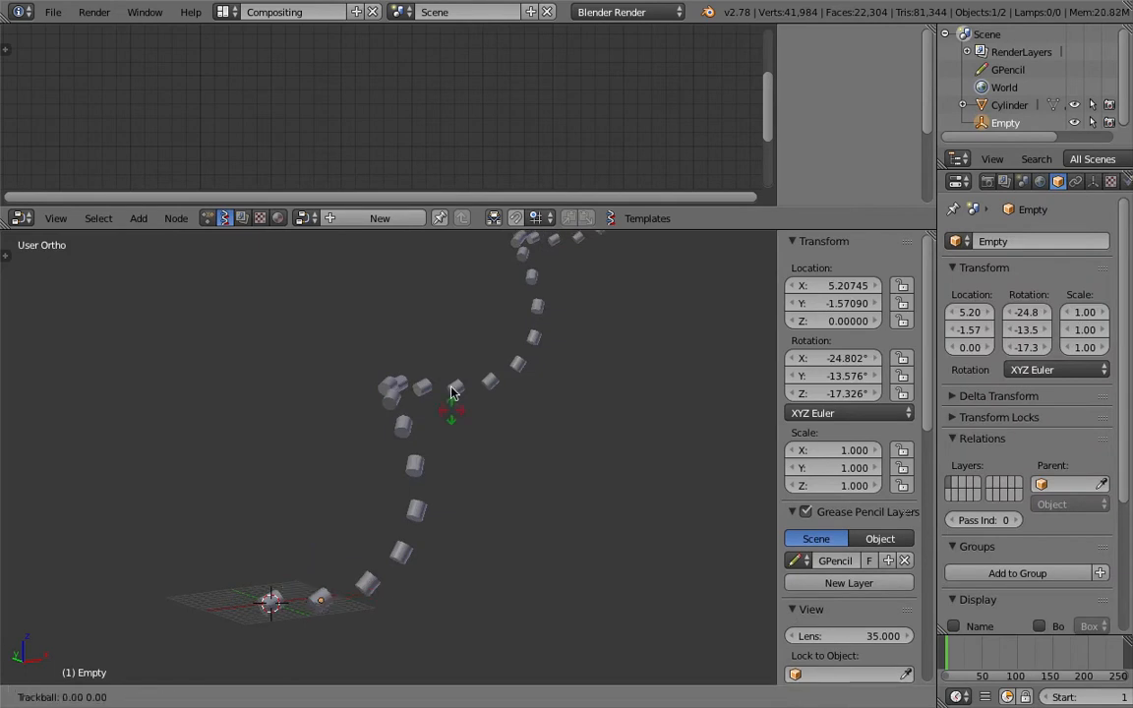
left_click(361, 484)
Step: Select the cylinder and rotate it freely to about 12.4° in X, -57.8° in Y and -39° in Z
right_click(361, 484)
key("r")
key("r")
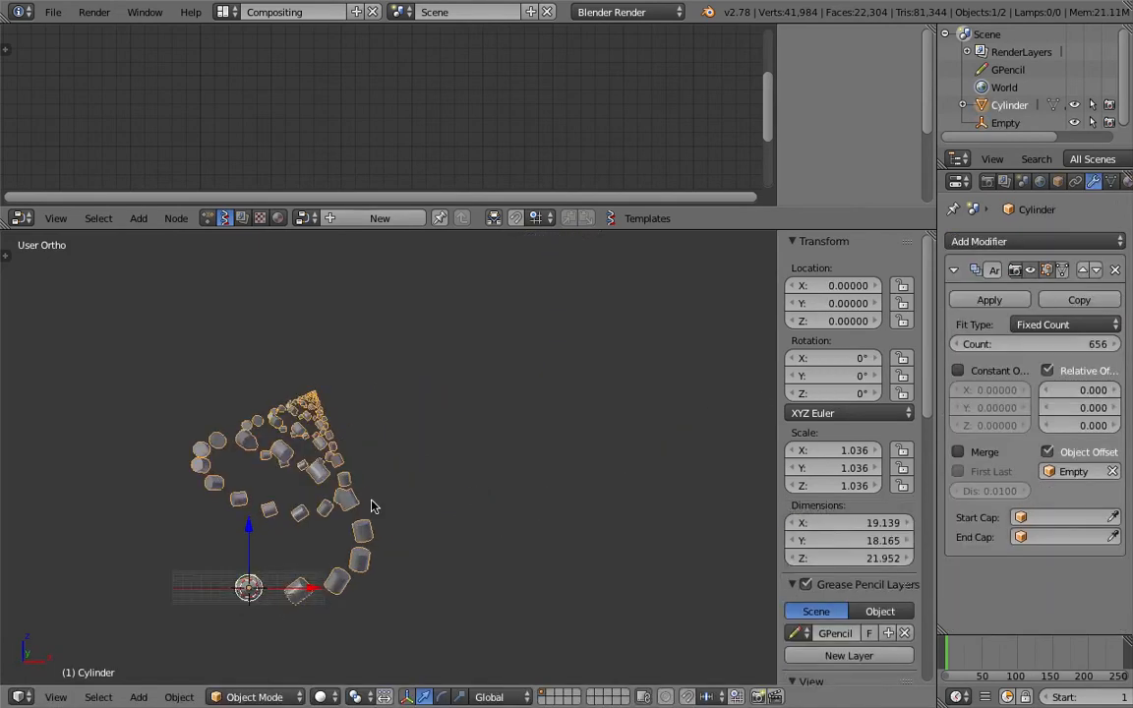
left_click(324, 510)
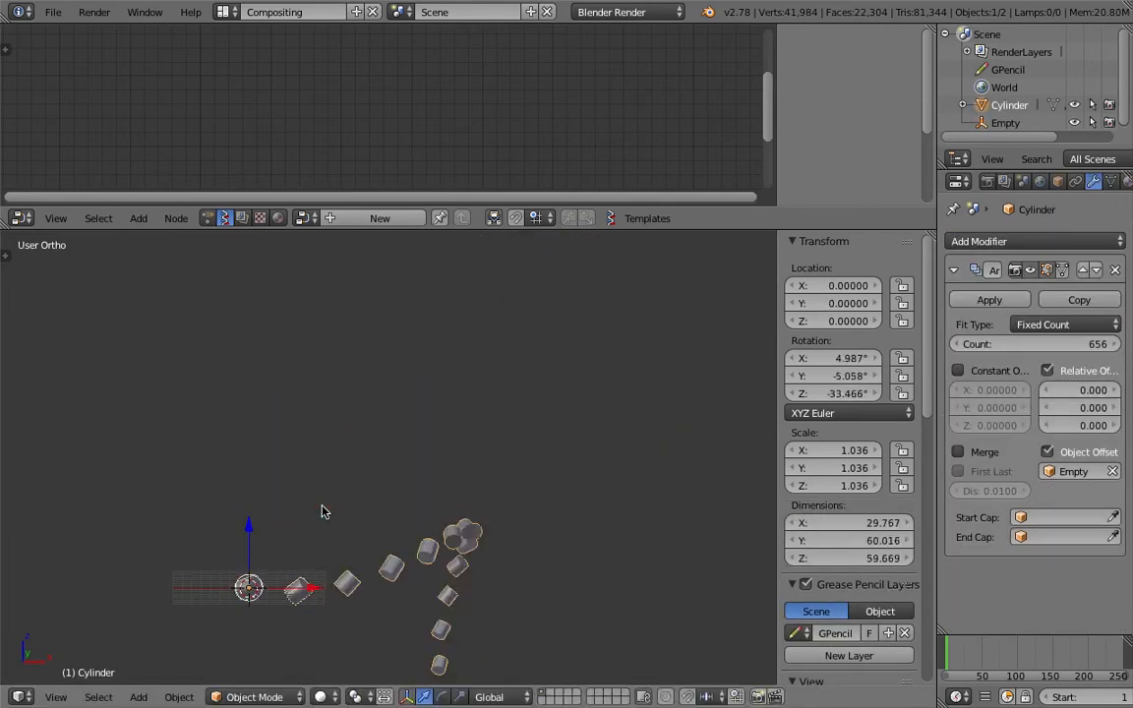
key("r")
key("shift+y")
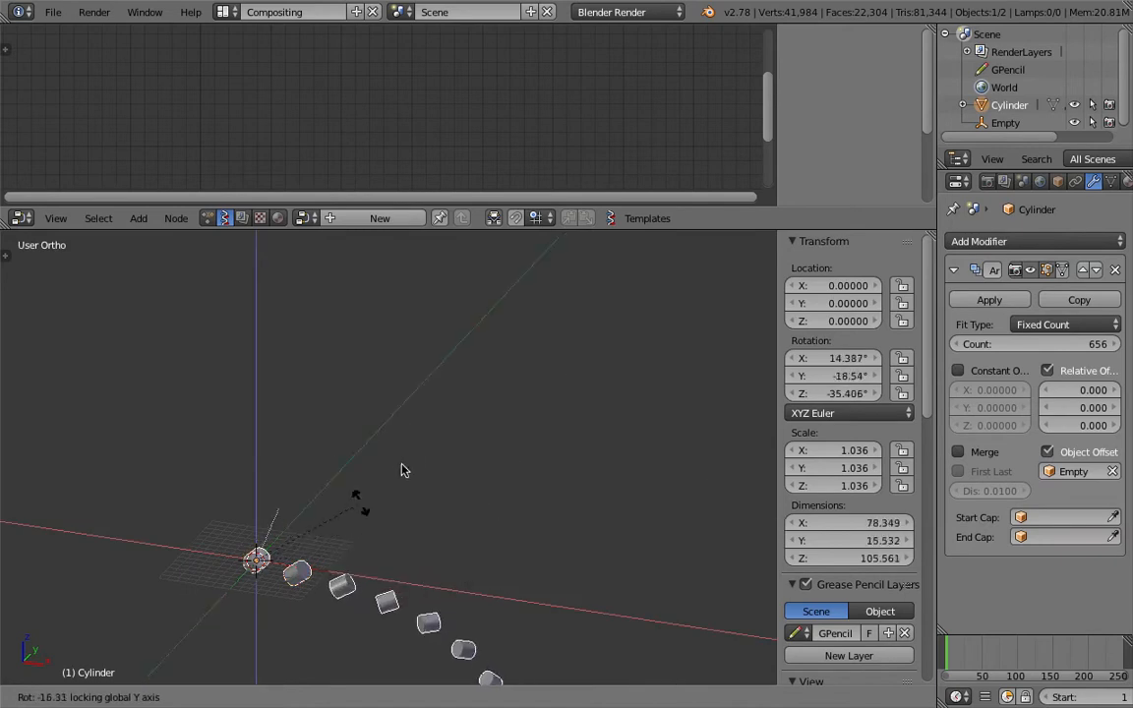
left_click(364, 511)
key("r")
key("r")
left_click(320, 475)
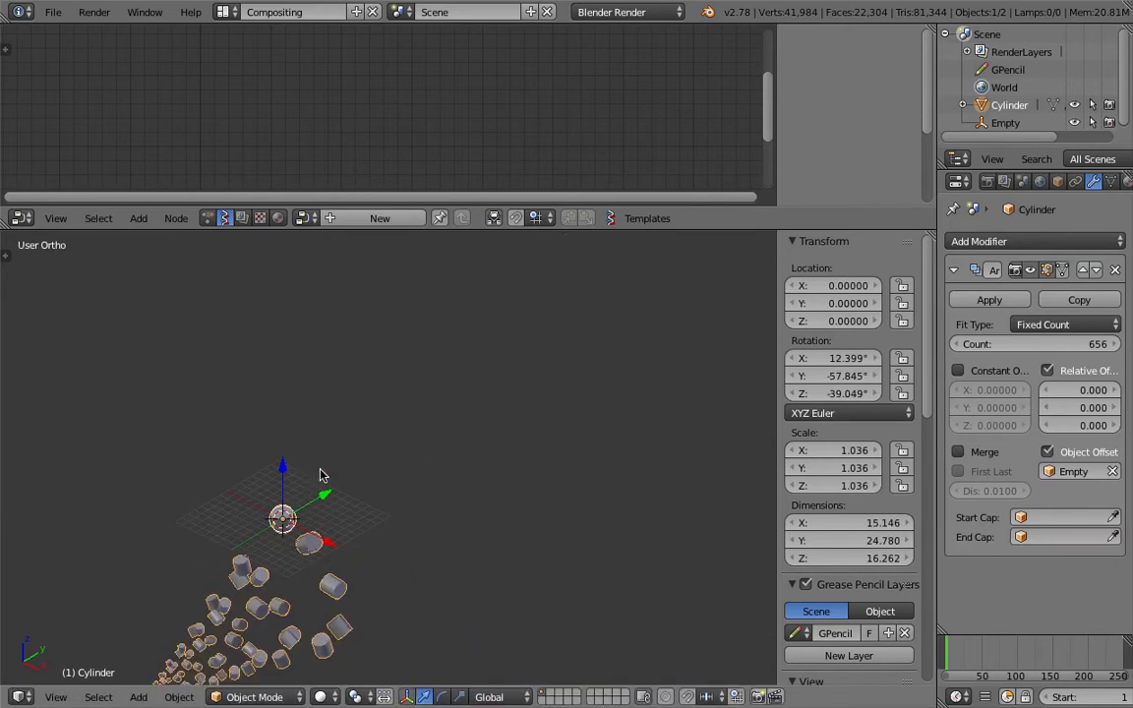
Step: Delete the prototype cylinder and the empty from the scene
key("x")
left_click(335, 472)
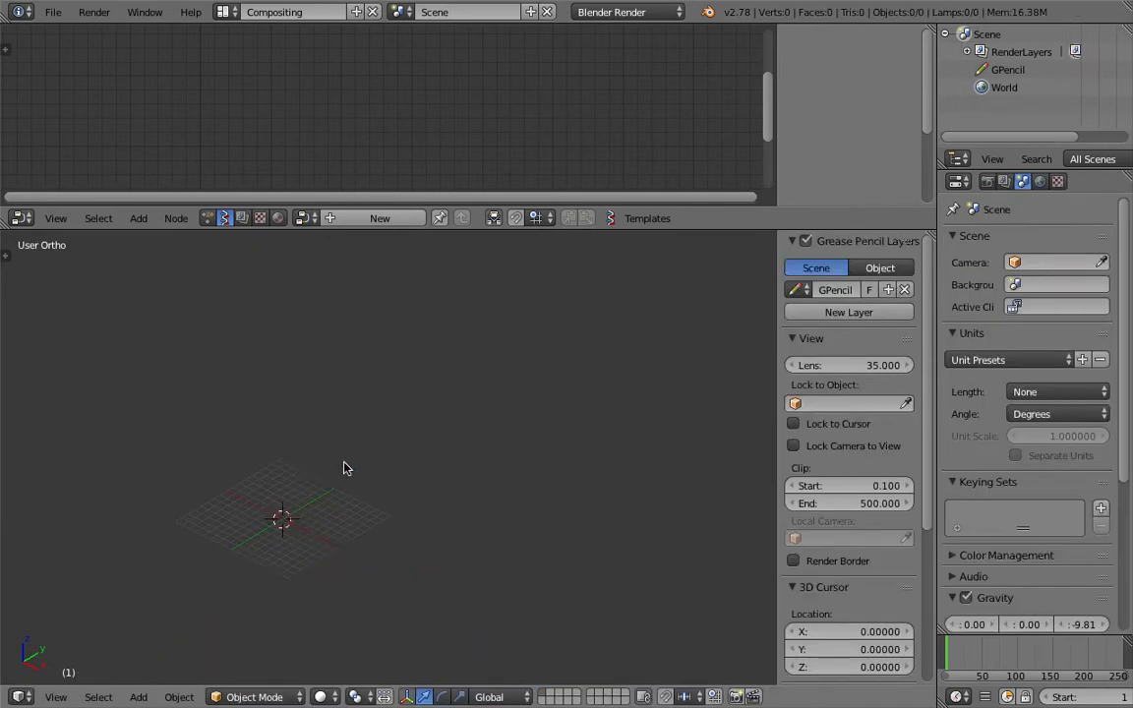
middle_click_drag(406, 430, 344, 445)
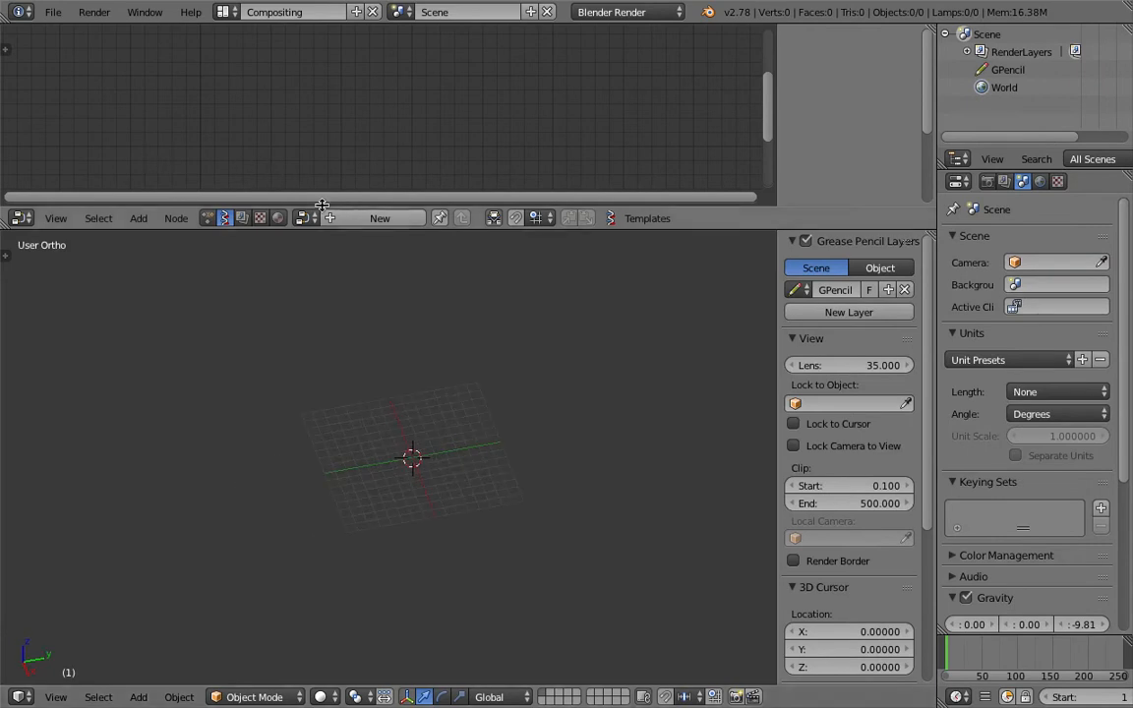
Step: Create a new node tree in an enlarged node editor and add a Cylinder node
left_click_drag(305, 205, 334, 309)
left_click(354, 323)
key("alt+space")
key("Return")
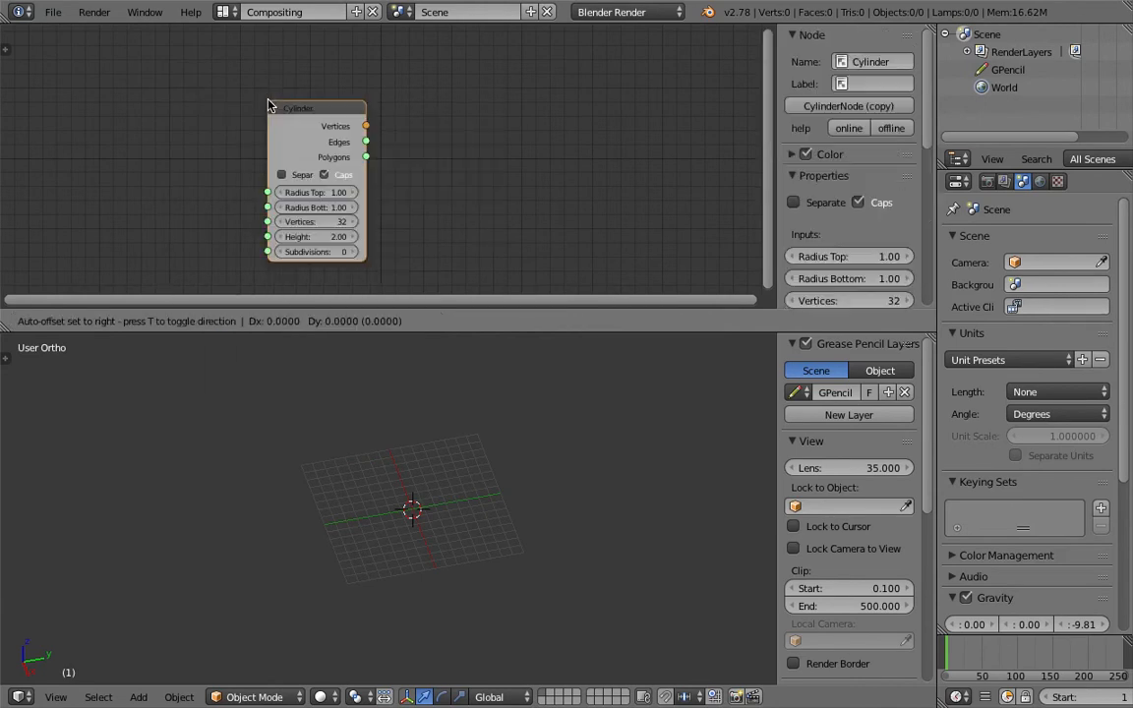
left_click(244, 135)
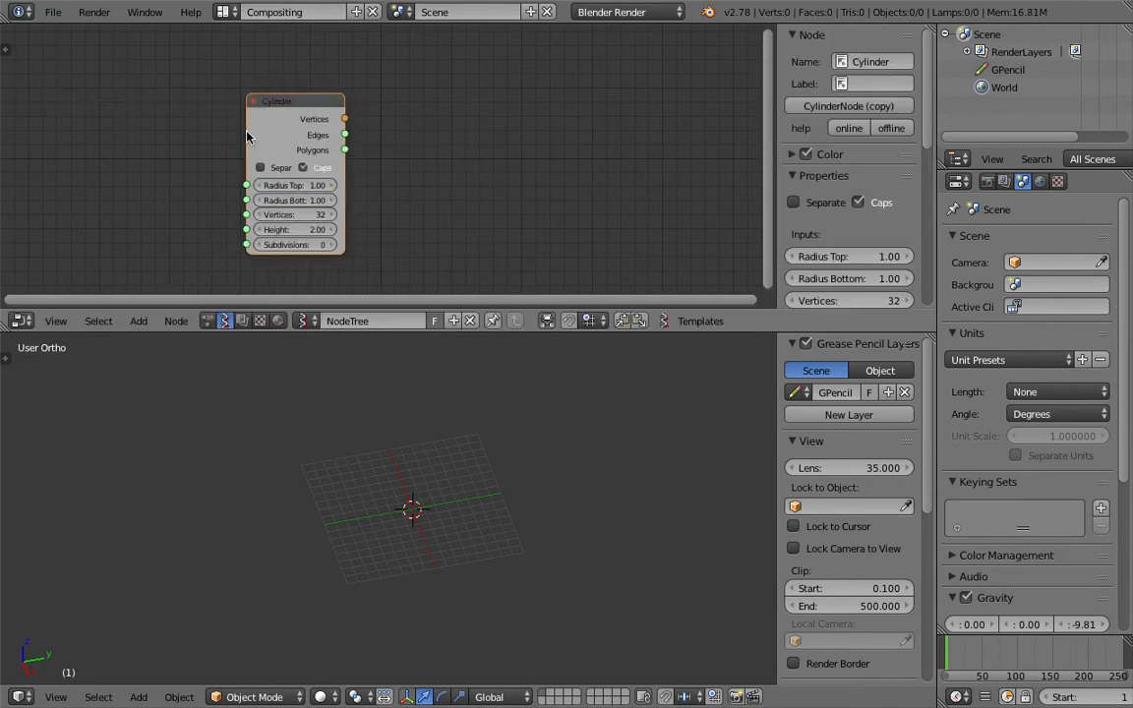
Step: Add a Viewer BMeshMK2 node and feed it the Cylinder node's vertices and polygons
key("alt+space")
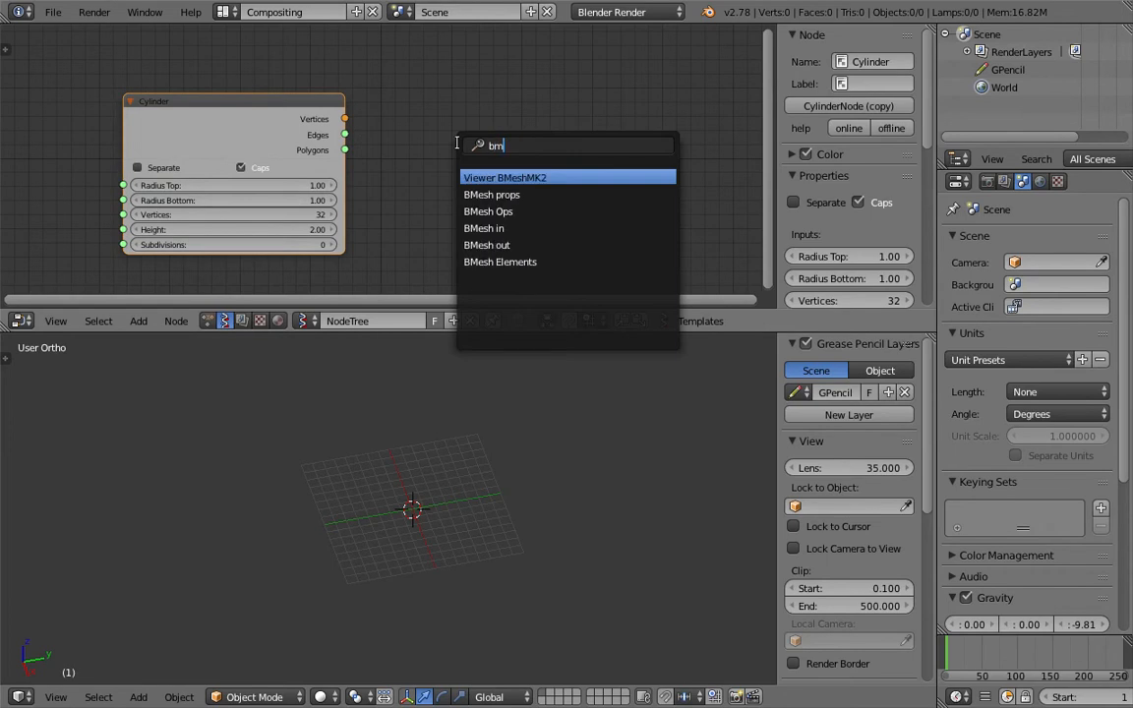
type("bm")
key("Return")
left_click(491, 98)
left_click_drag(344, 119, 490, 229)
left_click_drag(345, 150, 491, 260)
Step: Select the generated cylinder mesh and centre the 3D view on it
scroll(465, 496, "up", 8)
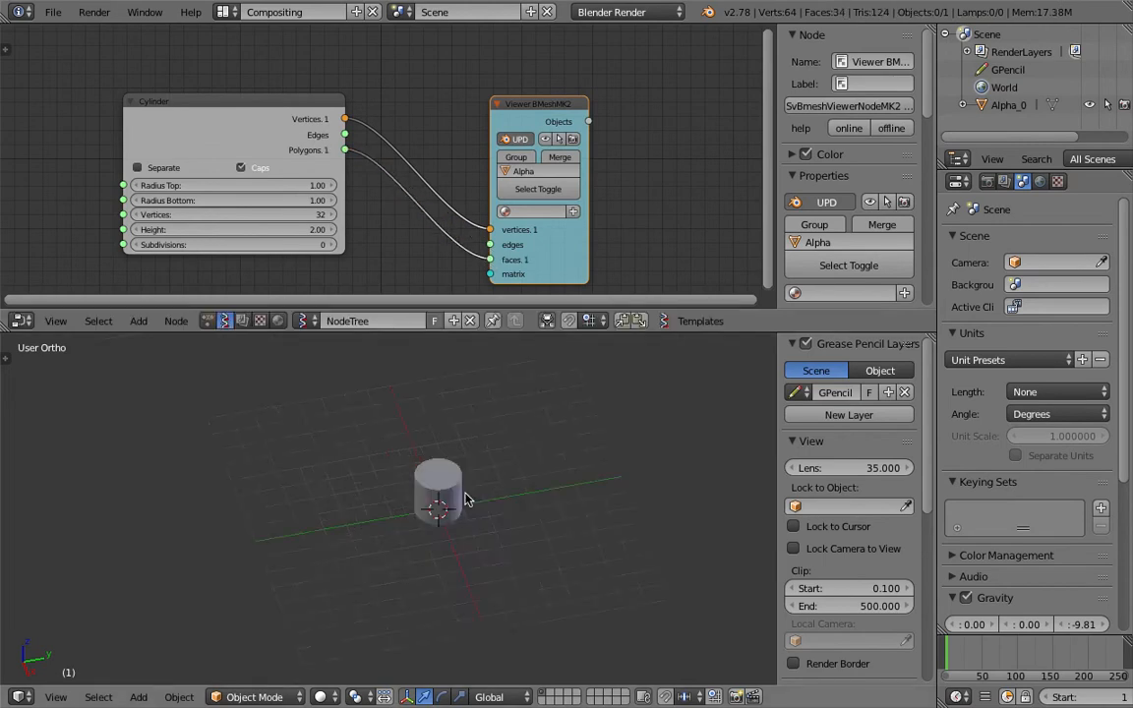
middle_click_drag(382, 544, 413, 518)
right_click(177, 601)
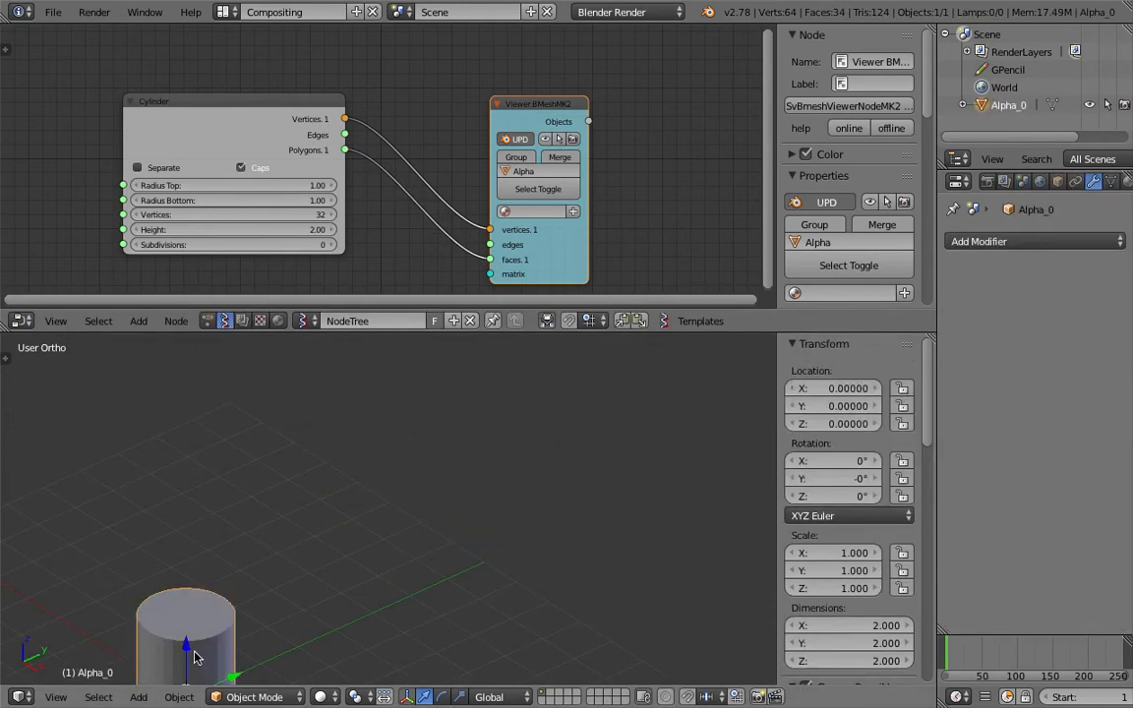
scroll(365, 522, "down", 3)
left_click(55, 697)
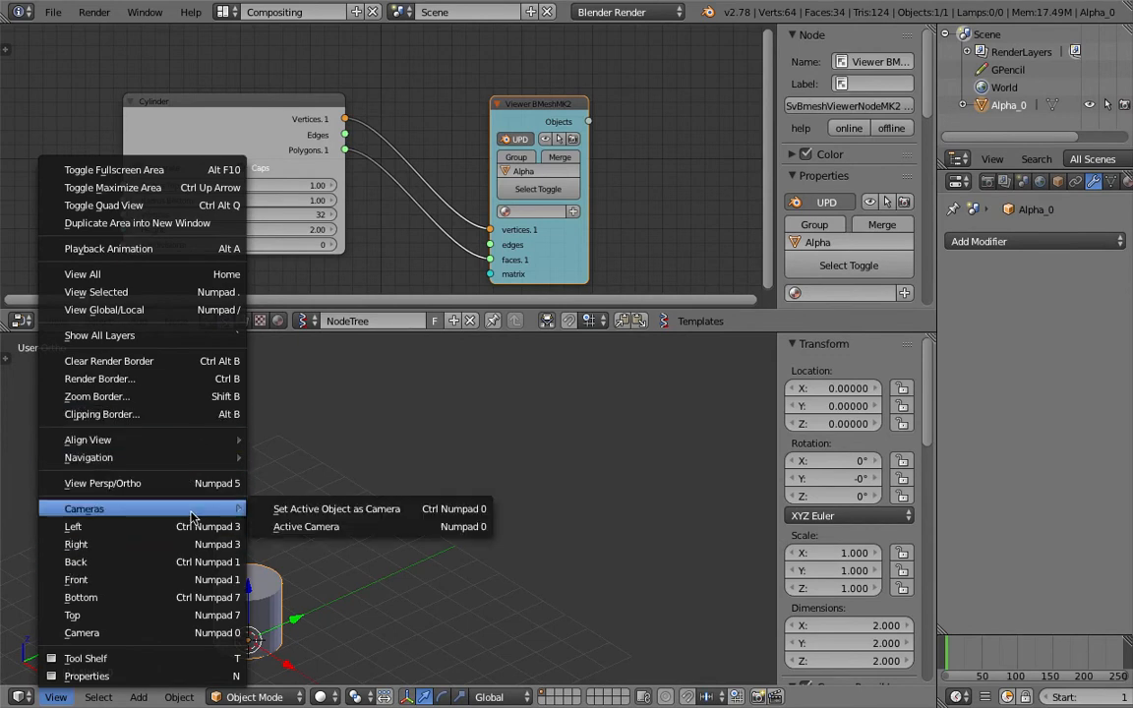
mouse_move(185, 450)
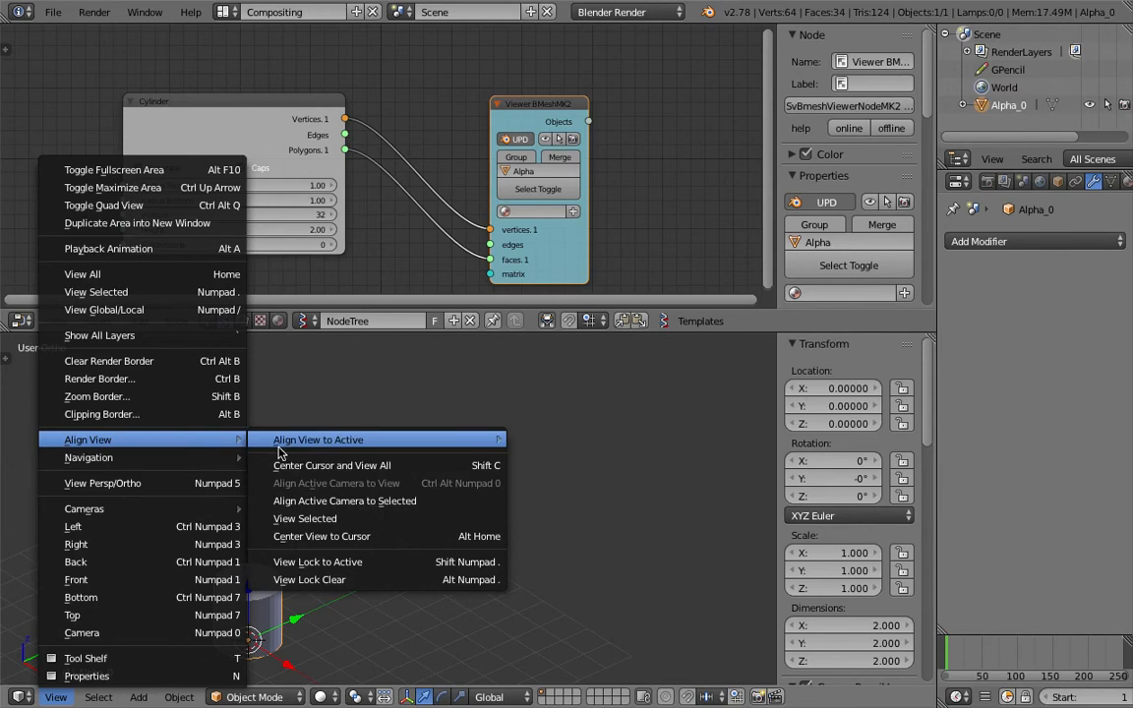
left_click(295, 518)
Step: Examine the cylinder from several angles and switch the 3D view to top orthographic
scroll(482, 483, "down", 8)
middle_click_drag(386, 534, 444, 530)
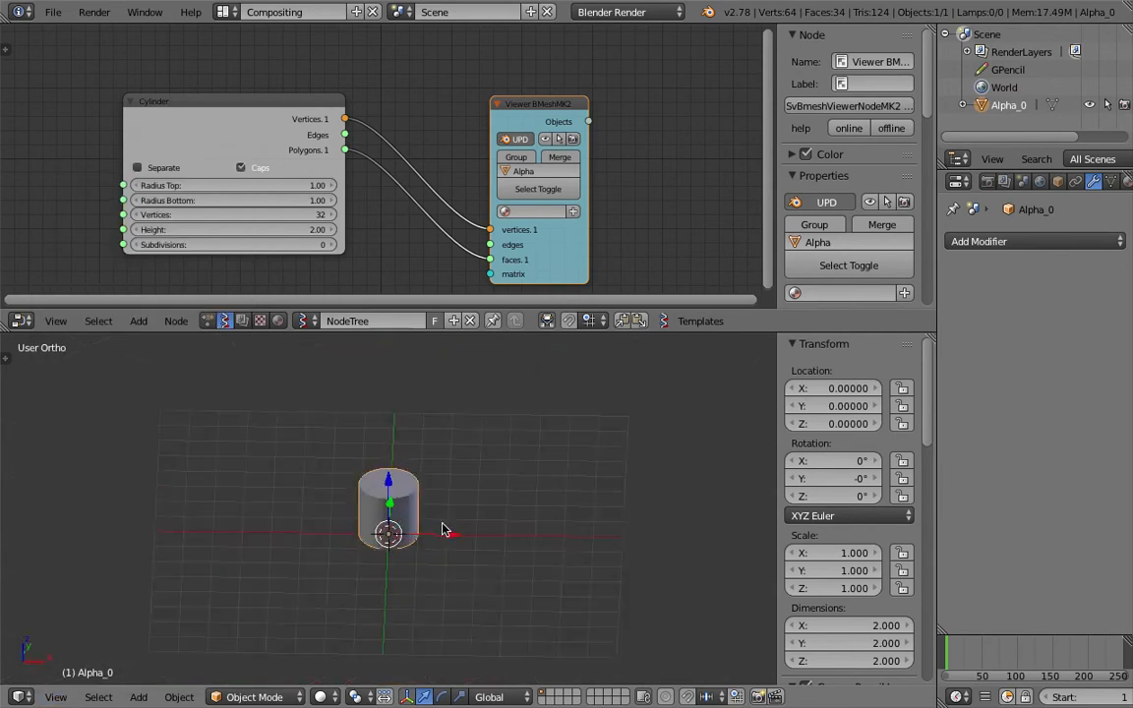
middle_click_drag(329, 425, 358, 379)
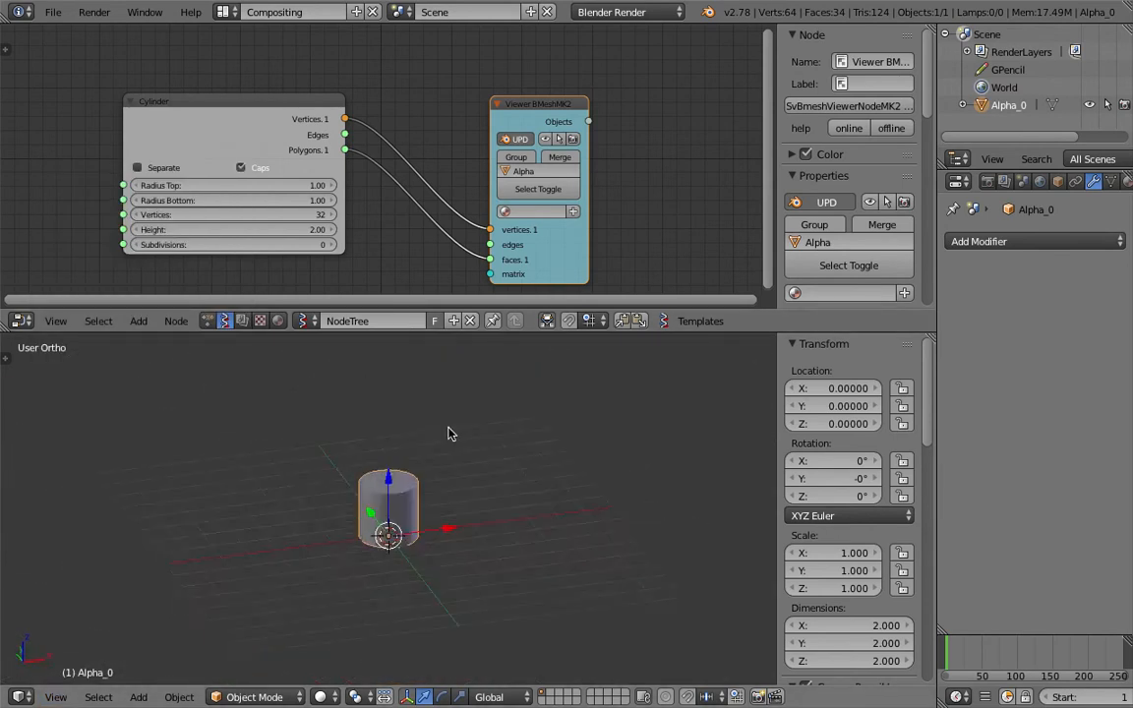
middle_click_drag(447, 434, 345, 469)
left_click(56, 699)
left_click(86, 557)
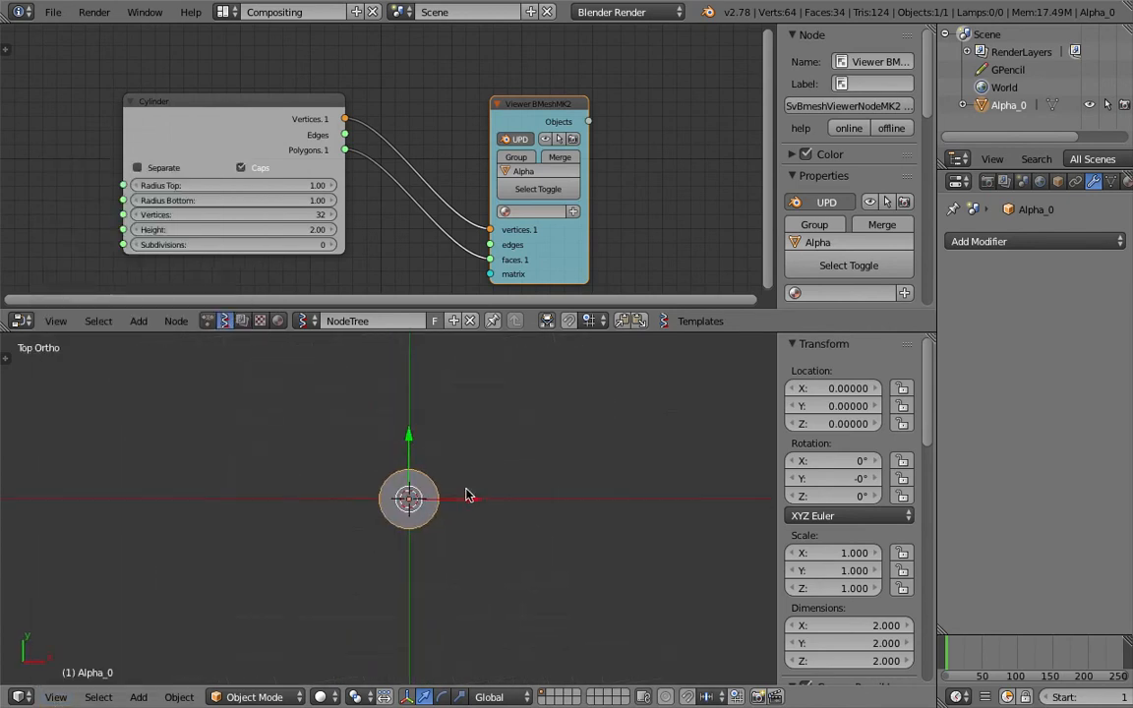
scroll(536, 198, "down", 2)
Step: Spread the Cylinder and Viewer BMeshMK2 nodes apart to make room for more nodes between them
left_click(53, 12)
left_click_drag(276, 115, 258, 89)
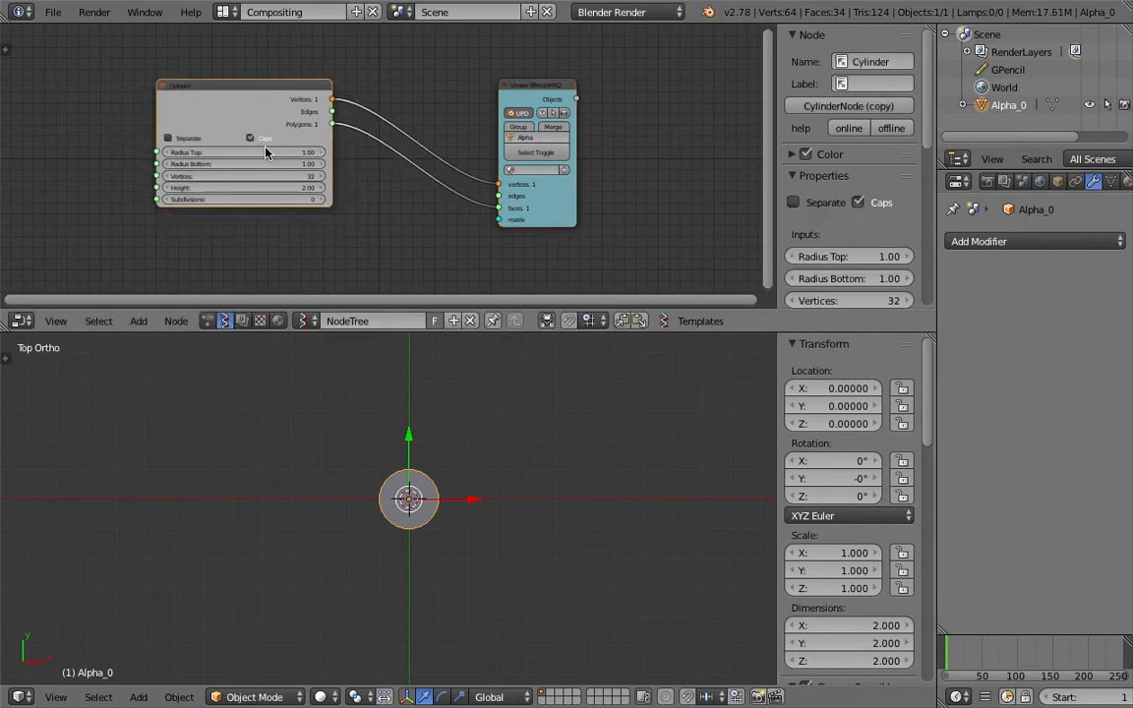
scroll(268, 147, "up", 1)
left_click(585, 212)
left_click_drag(585, 215, 604, 211)
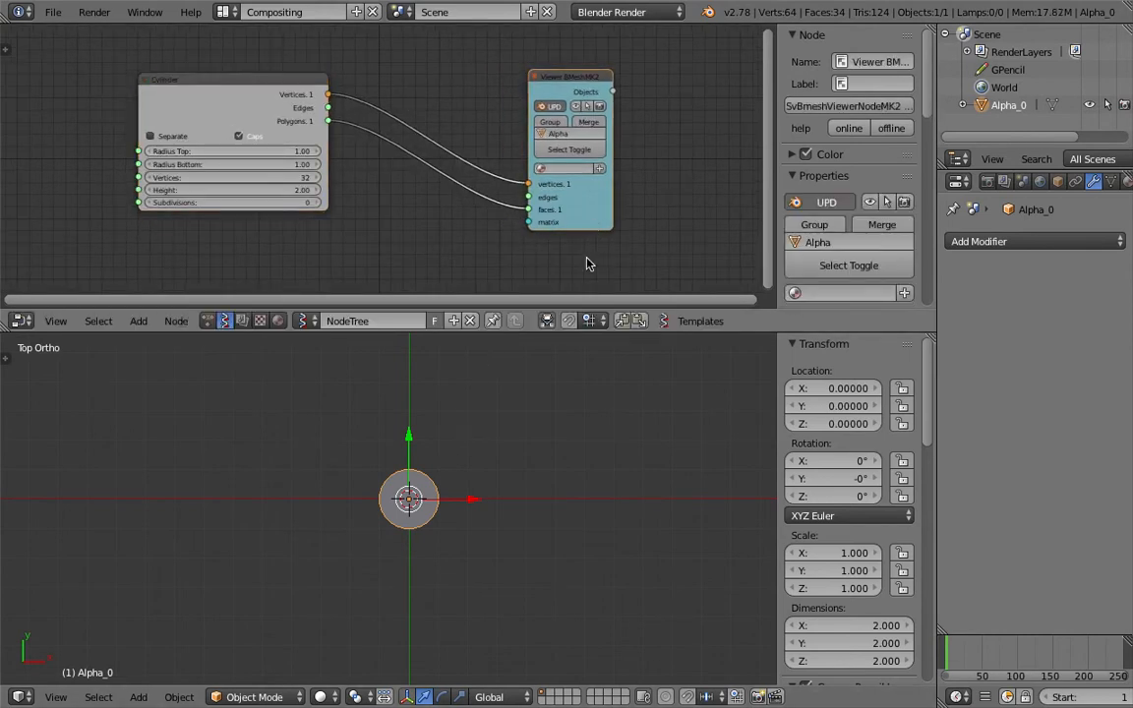
middle_click_drag(495, 528, 465, 493)
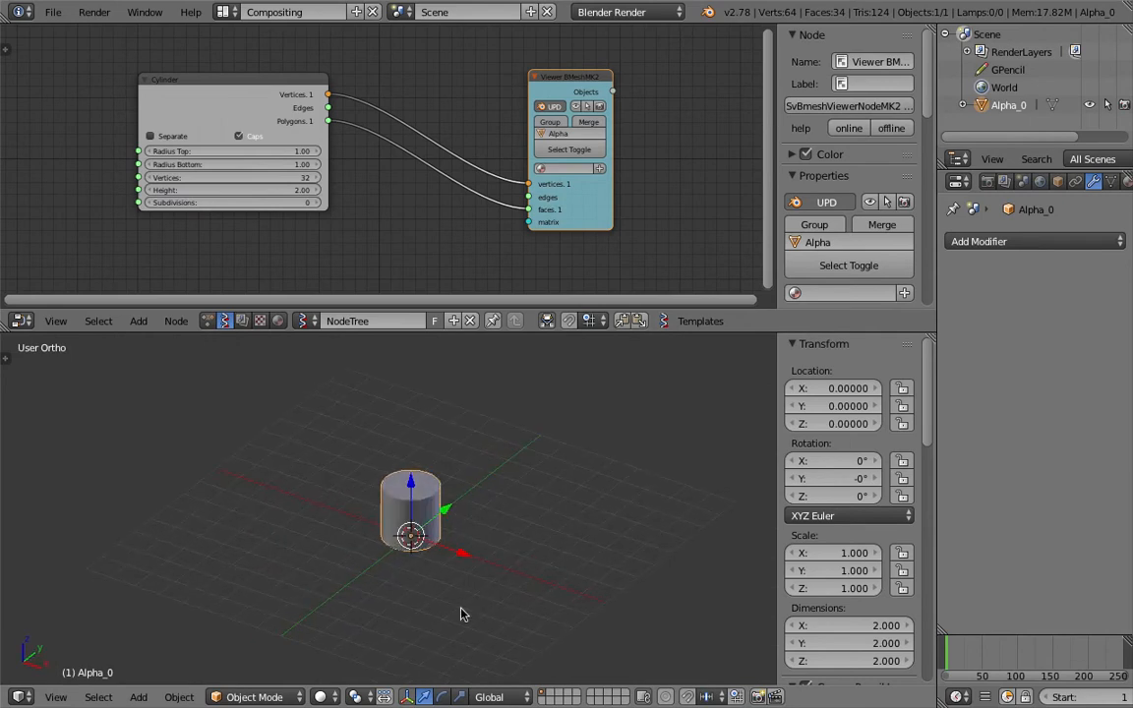
left_click_drag(604, 196, 681, 192)
Step: Insert a Vector Drop node on the vertices link between the Cylinder and the viewer
middle_click_drag(484, 94, 414, 120)
key("shift+a")
left_click(394, 102)
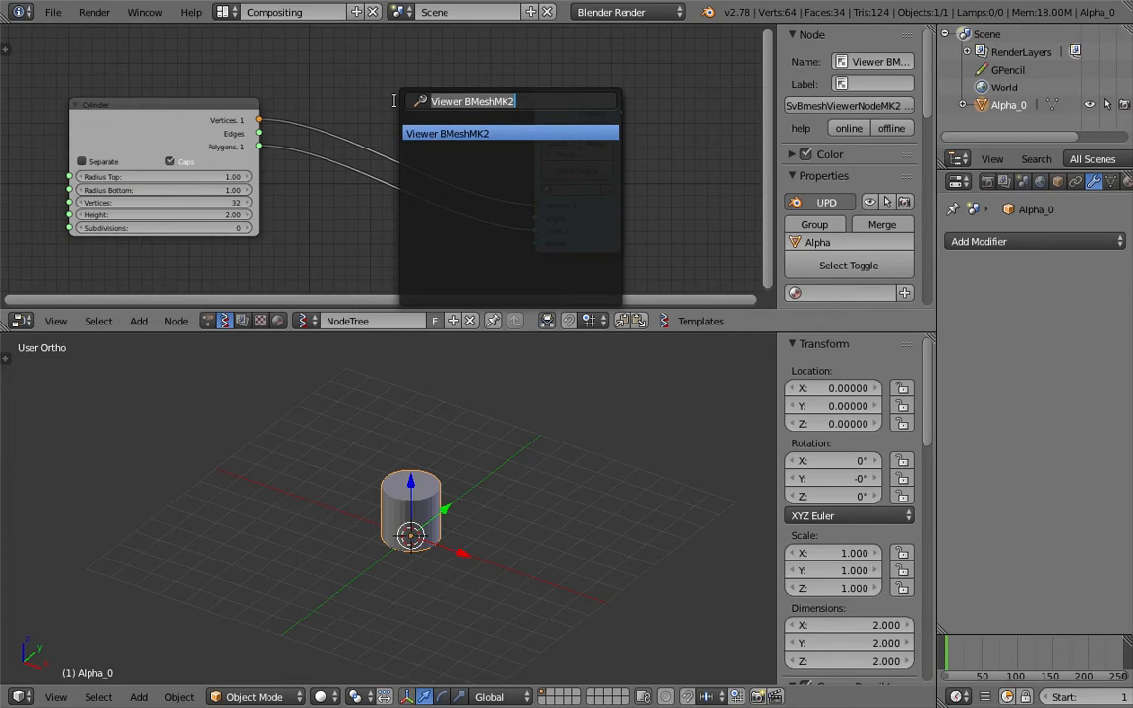
type("vector d")
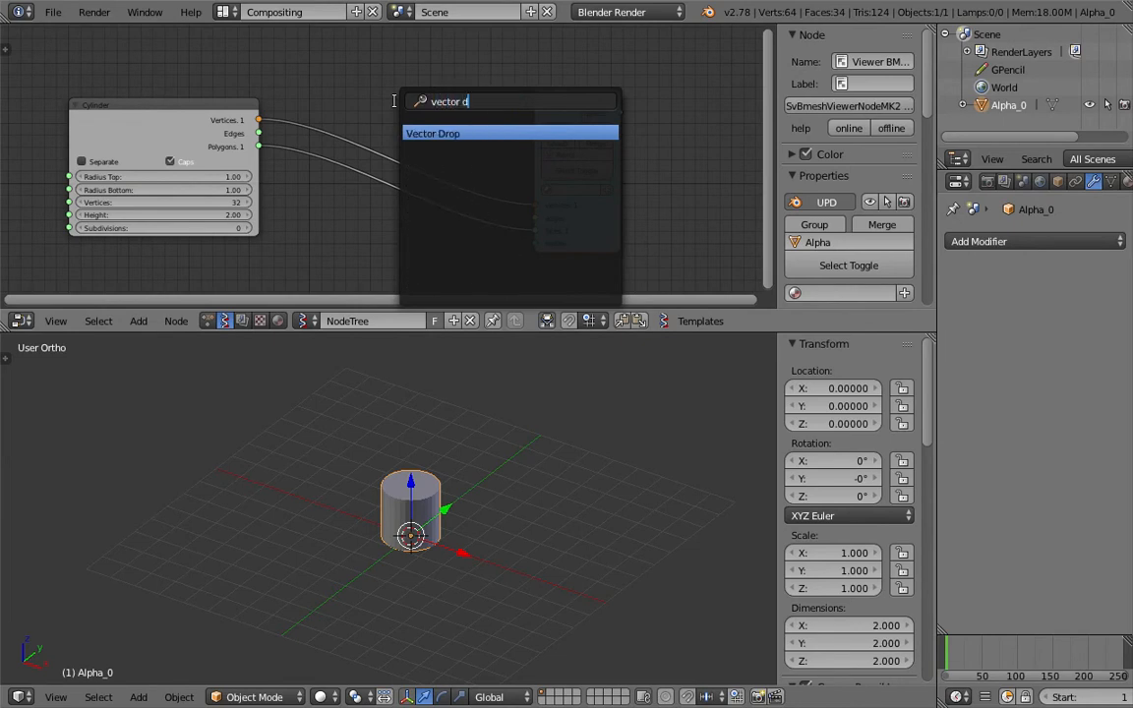
key("Return")
left_click(349, 103)
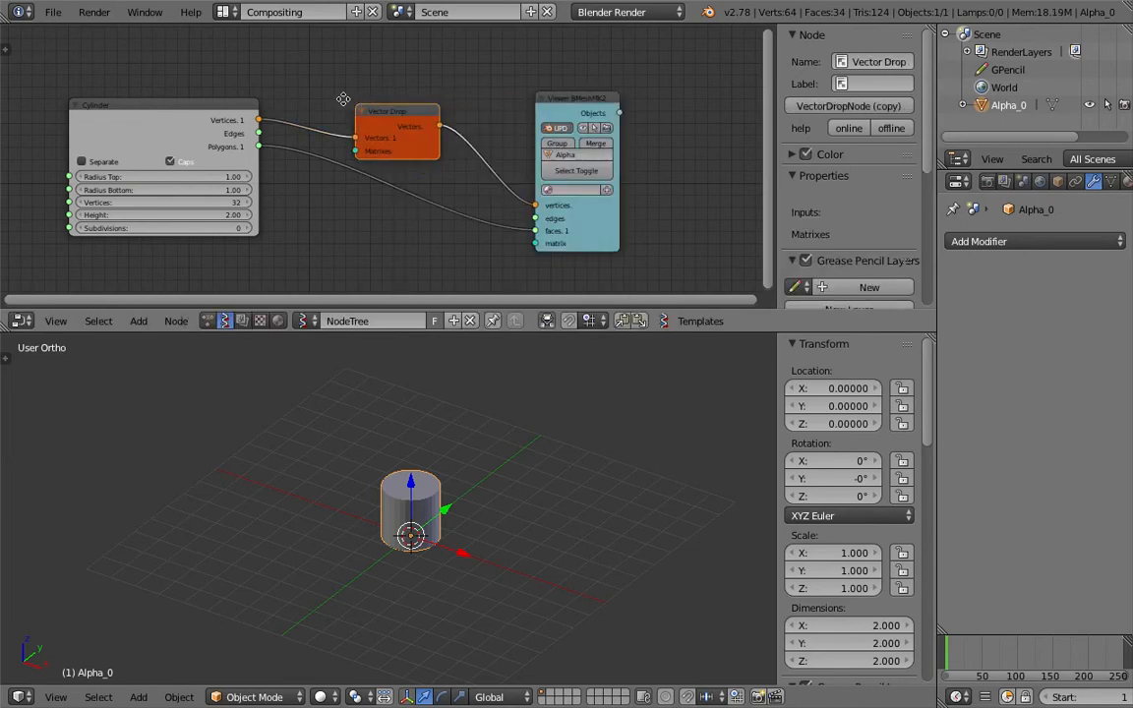
Step: Add a Matrix in node above the Cylinder and connect its matrix to the Vector Drop's Matrixes input
key("shift+a")
left_click(280, 109)
type("matrix ")
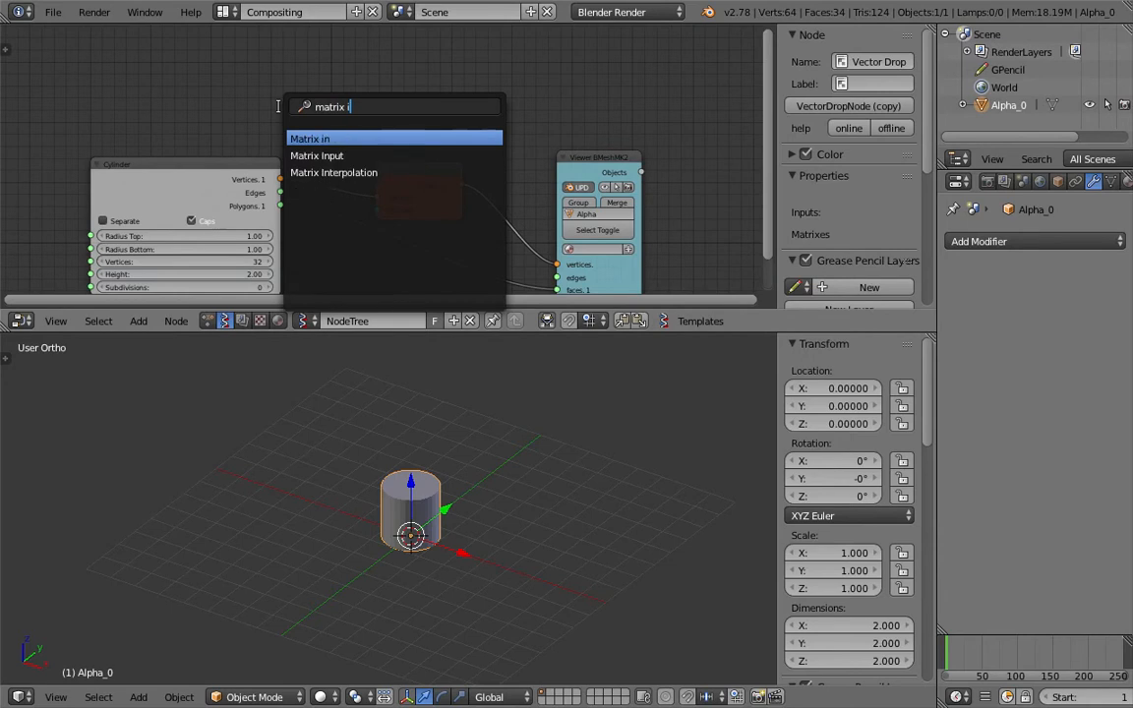
type("in")
key("Return")
left_click(196, 69)
left_click_drag(243, 82, 382, 213)
Step: Move the Viewer BMeshMK2 node further from Vector Drop and hide the node editor's properties sidebar
middle_click_drag(436, 502, 487, 474)
middle_click_drag(466, 528, 469, 539)
scroll(456, 200, "down", 2)
middle_click_drag(456, 201, 427, 133)
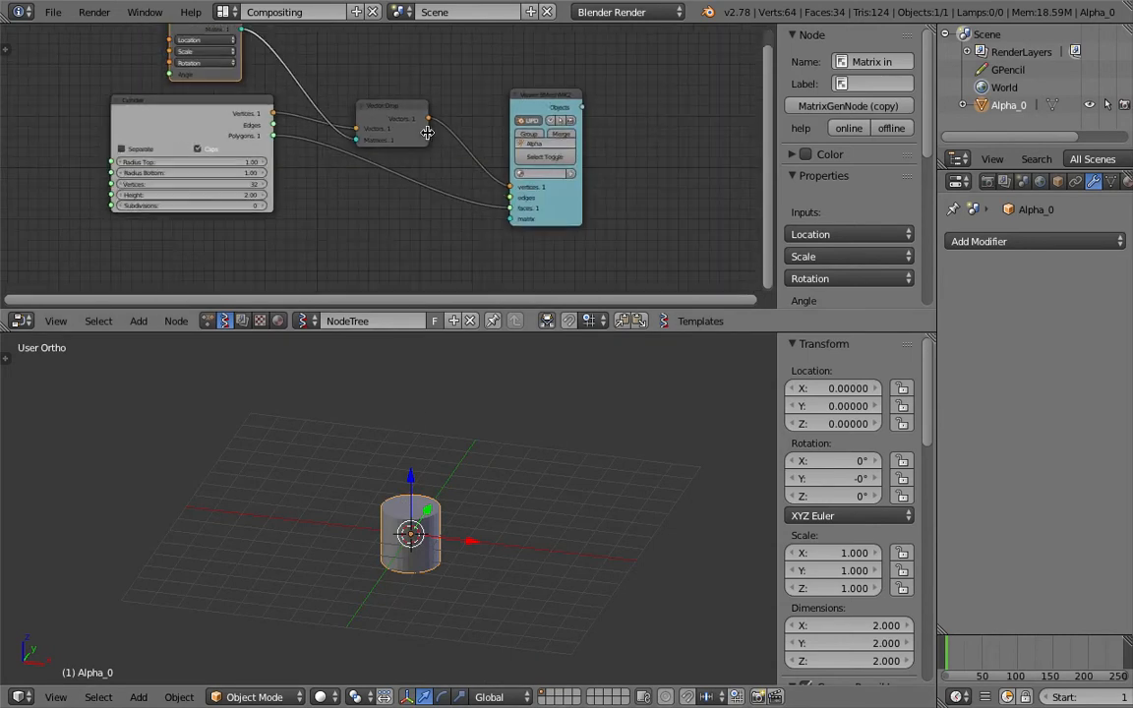
left_click_drag(577, 199, 635, 194)
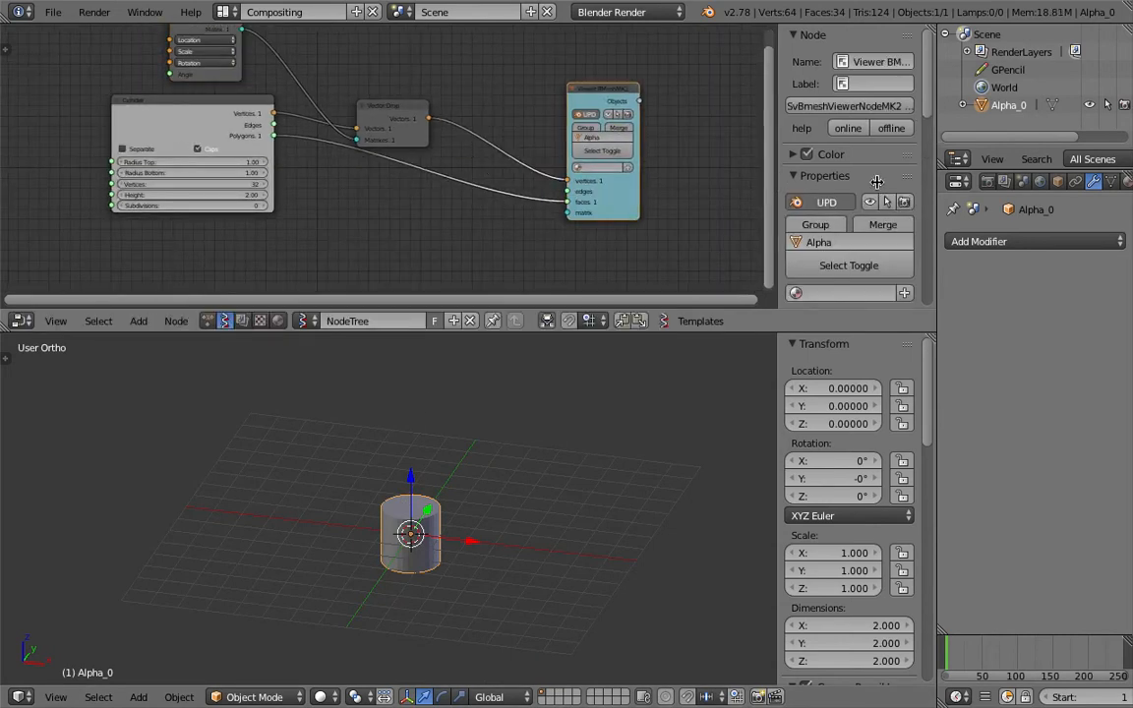
key("n")
middle_click_drag(506, 528, 533, 604)
left_click(73, 698)
left_click(89, 612)
middle_click_drag(475, 572, 445, 492)
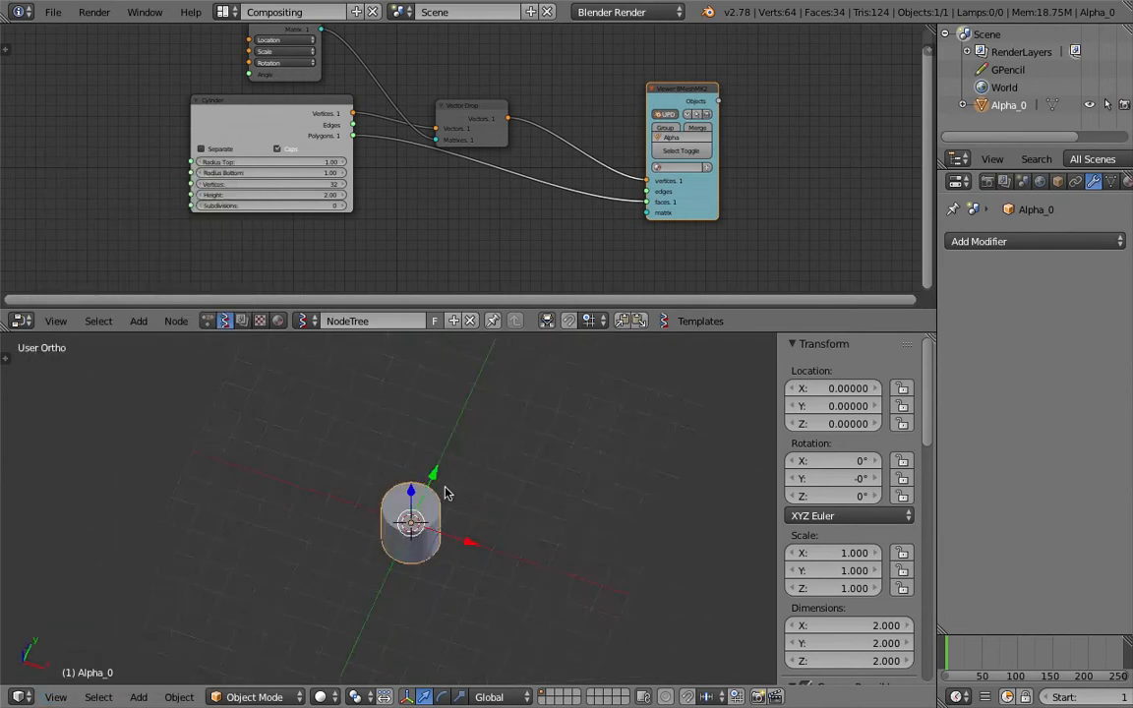
left_click_drag(656, 93, 716, 109)
middle_click_drag(539, 96, 528, 104)
middle_click_drag(494, 454, 484, 443)
scroll(418, 480, "up", 4)
middle_click_drag(440, 577, 435, 563)
scroll(439, 569, "down", 2)
middle_click_drag(431, 504, 425, 516)
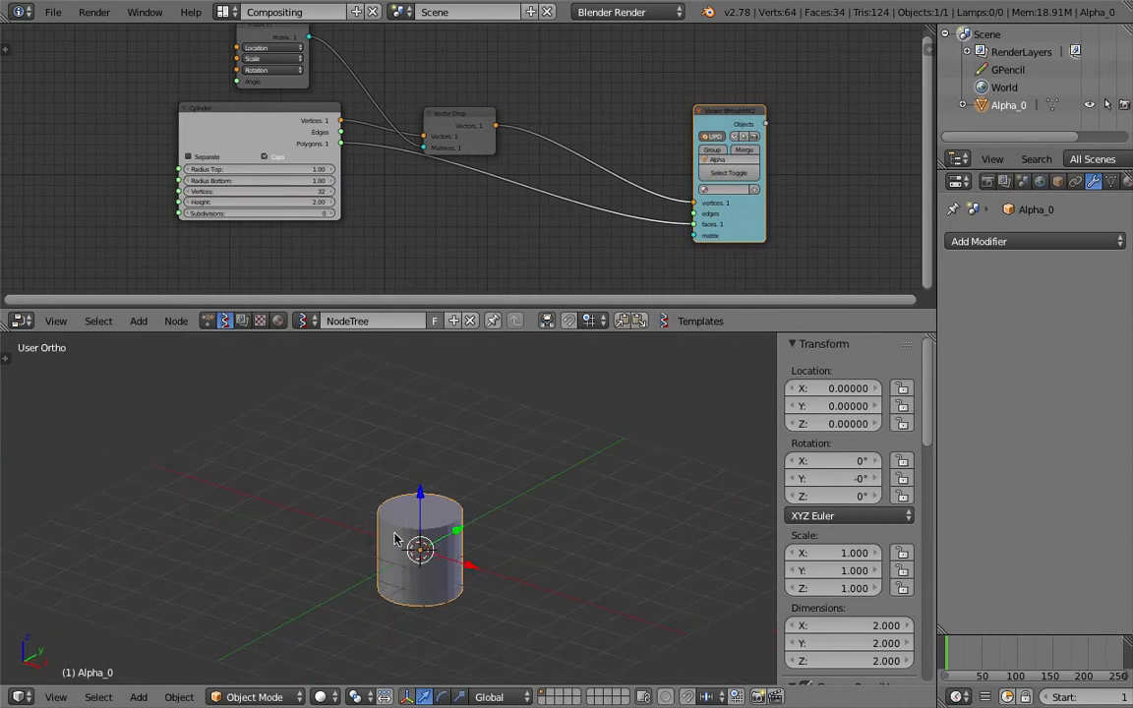
middle_click_drag(441, 565, 458, 594)
Step: Save the file and shift the Viewer BMeshMK2 node slightly further away
middle_click_drag(607, 142, 586, 141)
key("ctrl+s")
left_click(633, 135)
left_click_drag(703, 110, 730, 111)
Step: Insert a Vector Rewire node on the link between Vector Drop and the viewer's vertices
middle_click_drag(585, 76, 562, 94)
key("ctrl+space")
type("rew")
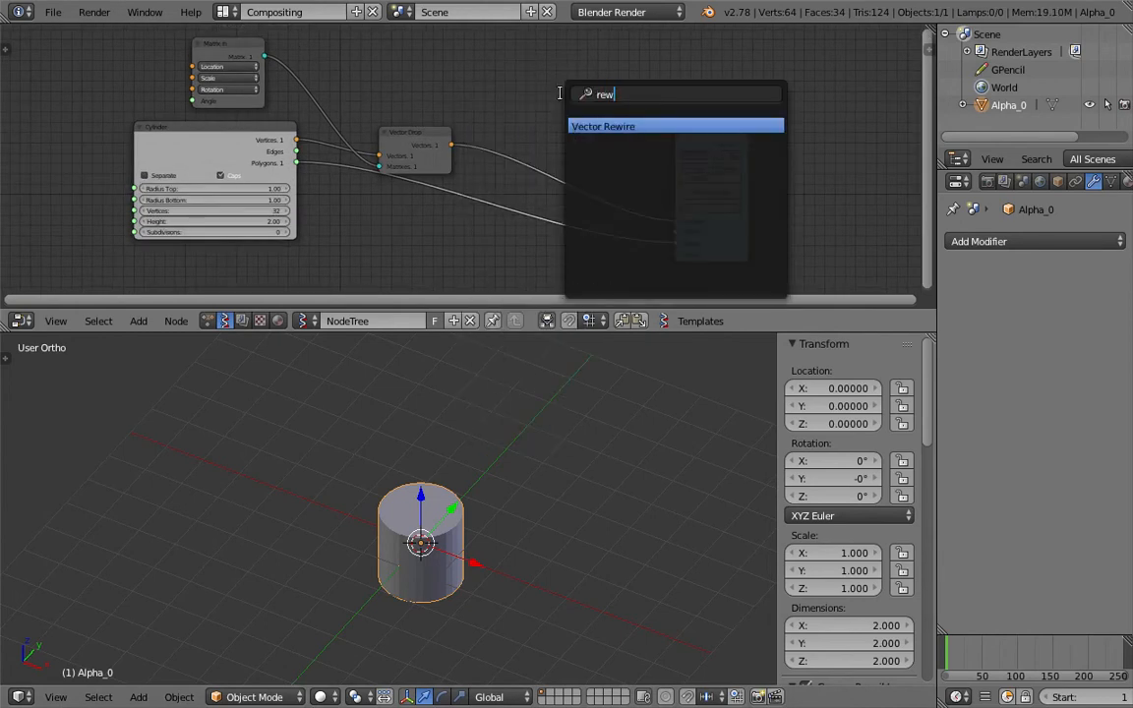
key("Return")
left_click(521, 157)
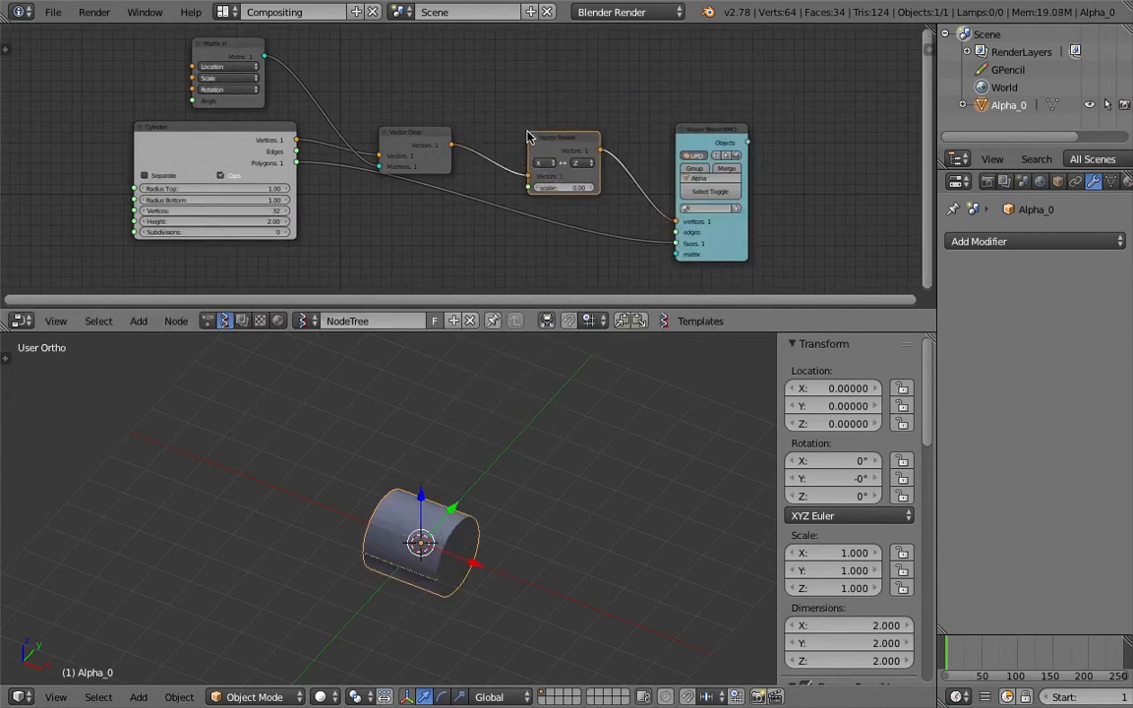
Step: Set Vector Rewire to swap Z with X and check the lying cylinder from the top view
scroll(553, 147, "up", 2)
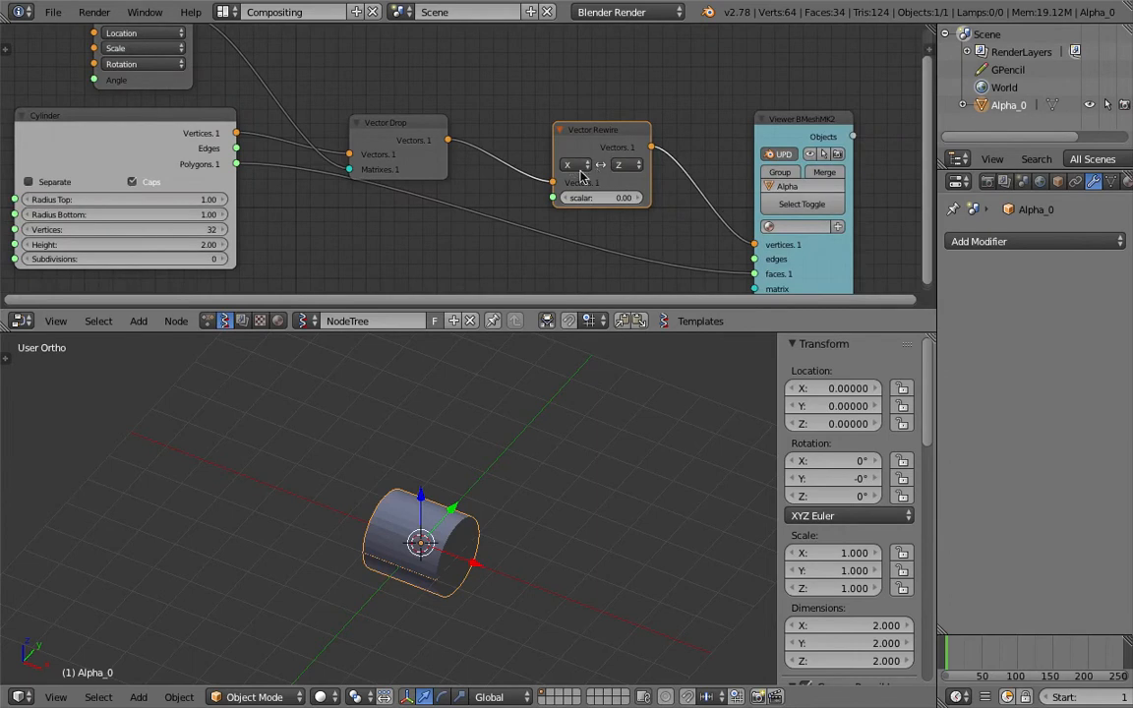
left_click(574, 166)
left_click(581, 119)
left_click(623, 165)
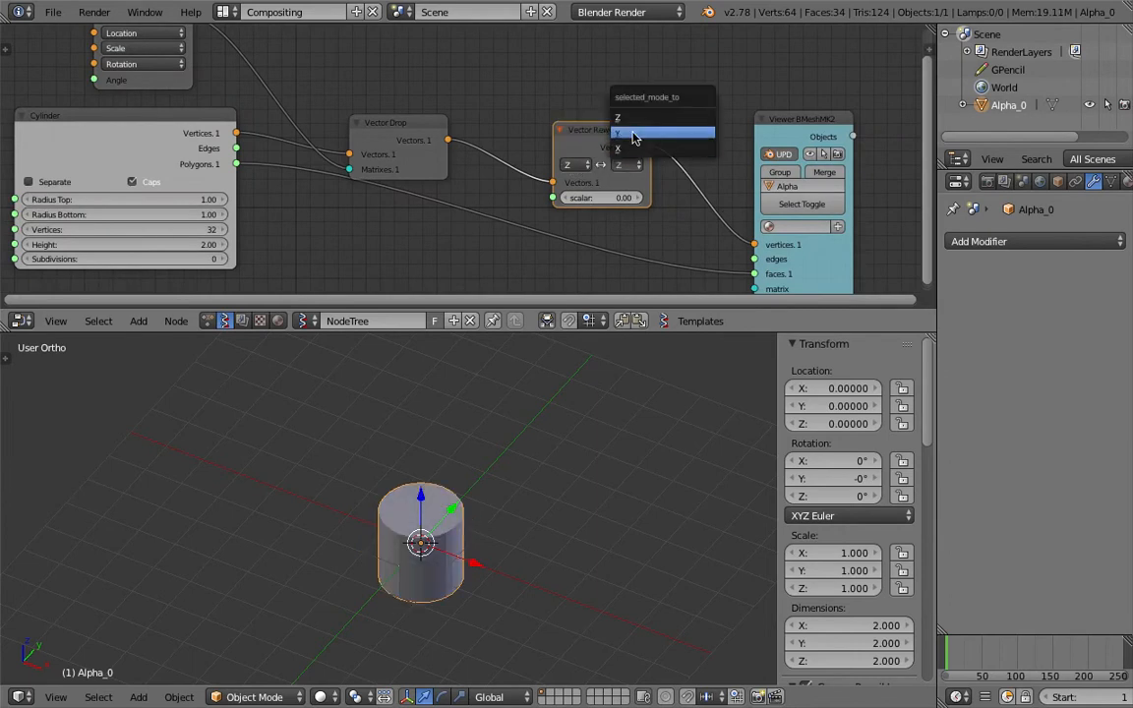
left_click(634, 150)
middle_click_drag(451, 405, 467, 475)
left_click(56, 697)
left_click(51, 623)
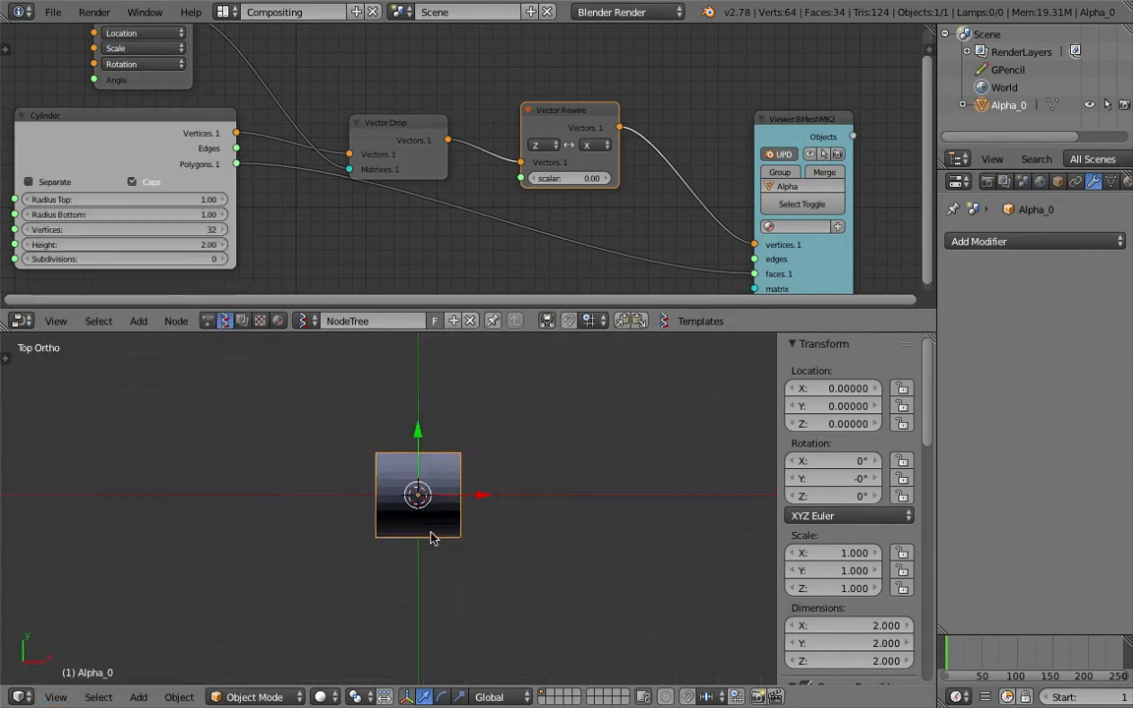
Step: Save the file, inspect the lying cylinder from an oblique angle and return to the top view
scroll(430, 536, "up", 2)
key("ctrl+s")
left_click(430, 537)
mouse_move(354, 506)
middle_mouse_down()
mouse_move(325, 457)
mouse_move(354, 526)
middle_mouse_up()
middle_click_drag(504, 509, 194, 636)
left_click(54, 698)
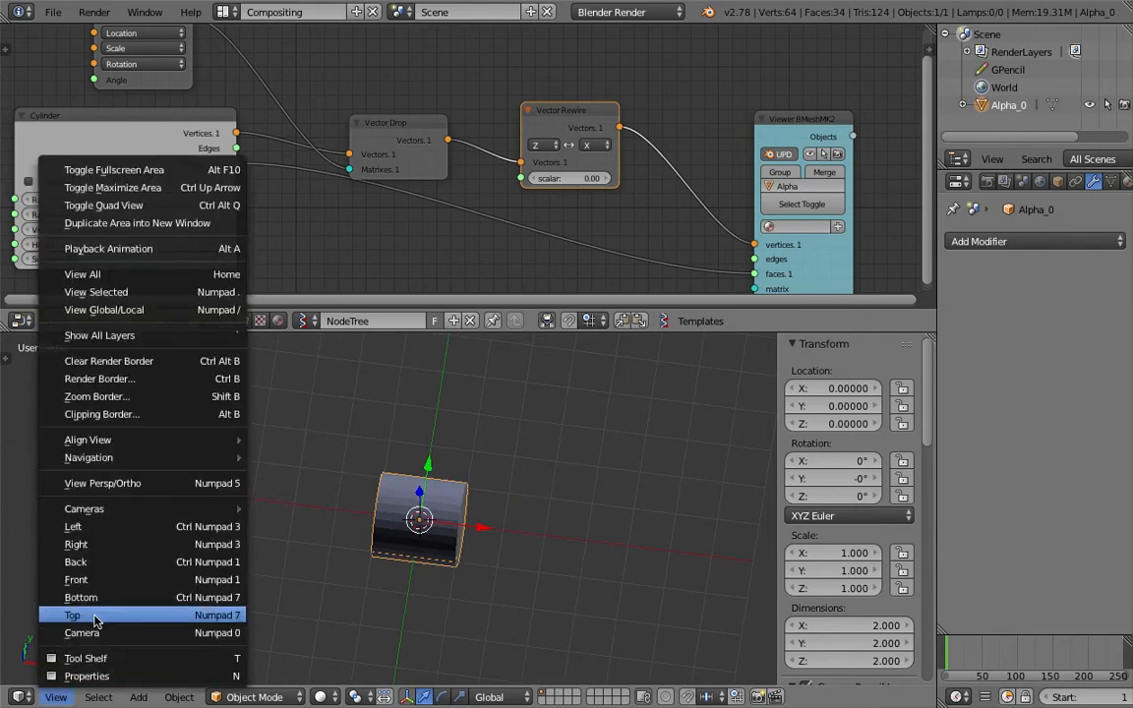
left_click(98, 618)
middle_click_drag(644, 210, 610, 167)
key("ctrl+s")
left_click(610, 167)
Step: Add a Matrix in node and link its Matrix output to the viewer's matrix input
scroll(578, 201, "down", 1)
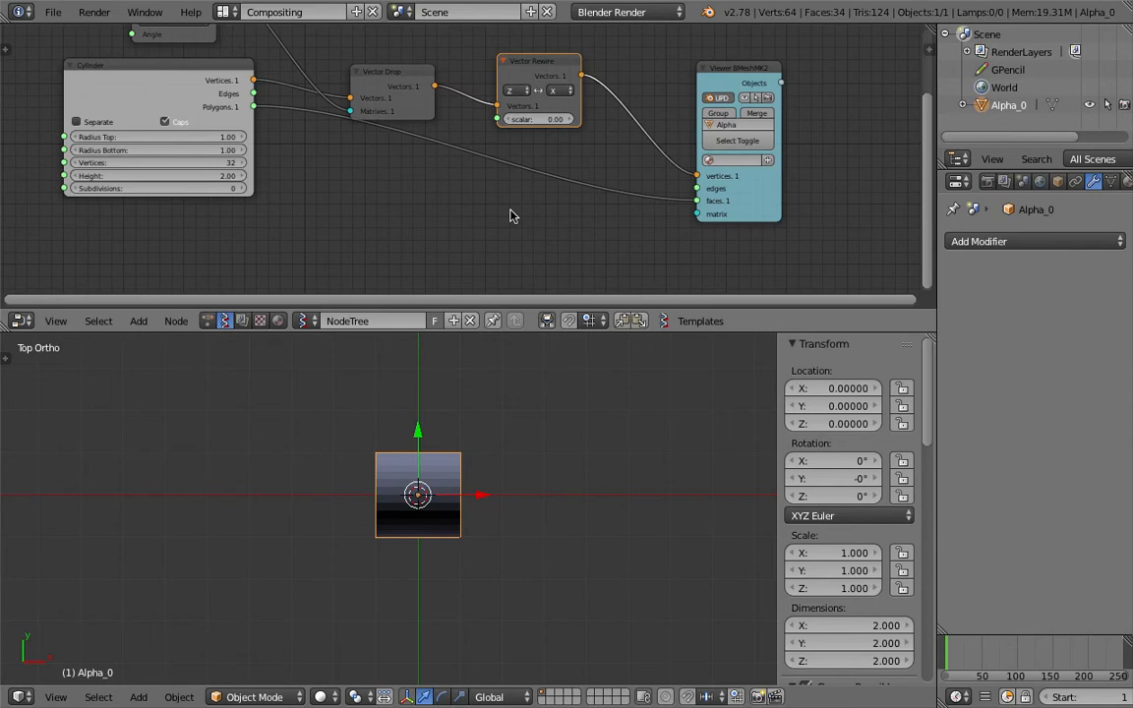
key("space")
type("matrix")
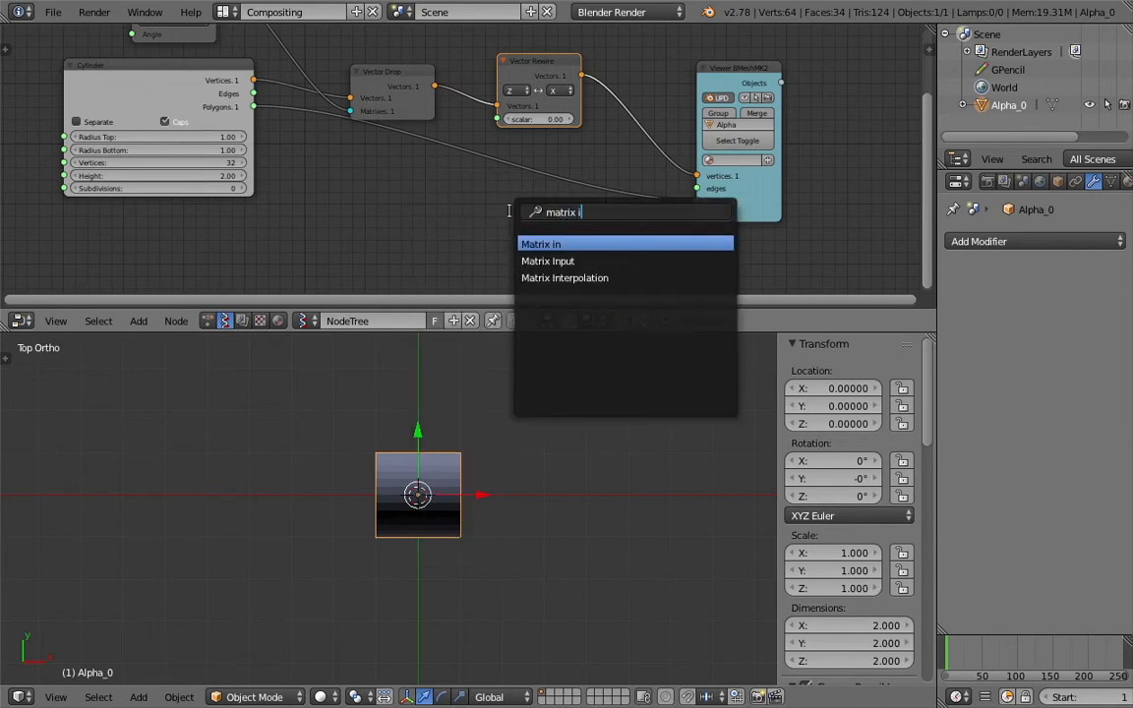
type(" i")
key("Return")
left_click(549, 209)
left_click_drag(604, 231, 698, 216)
Step: Add a Vector X | Y | Z node and link its vectors to Matrix in's Rotation input
key("space")
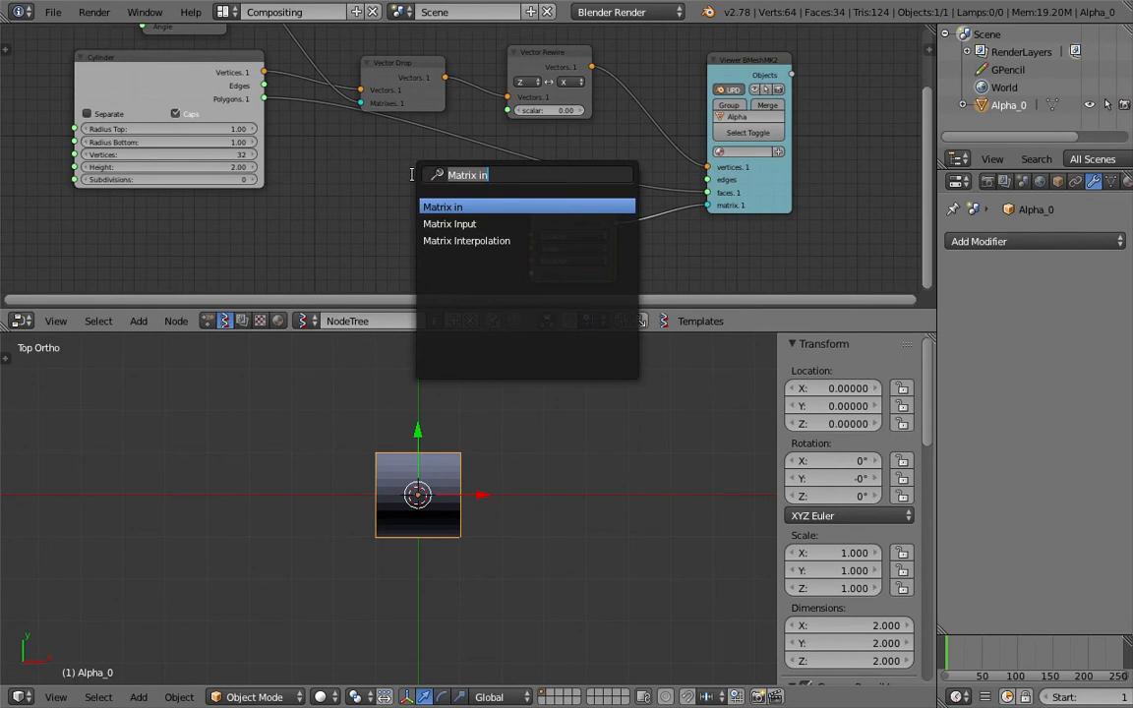
type("vec")
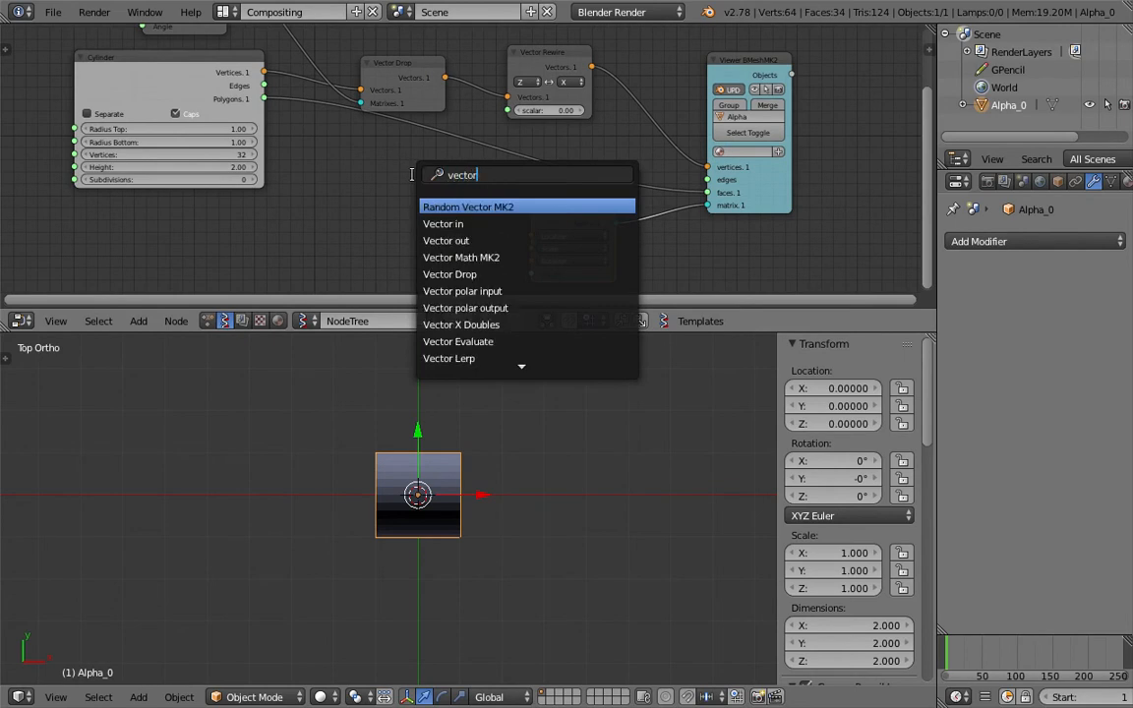
type("tor")
key("ctrl+a")
type("z")
key("Down")
key("Down")
key("Down")
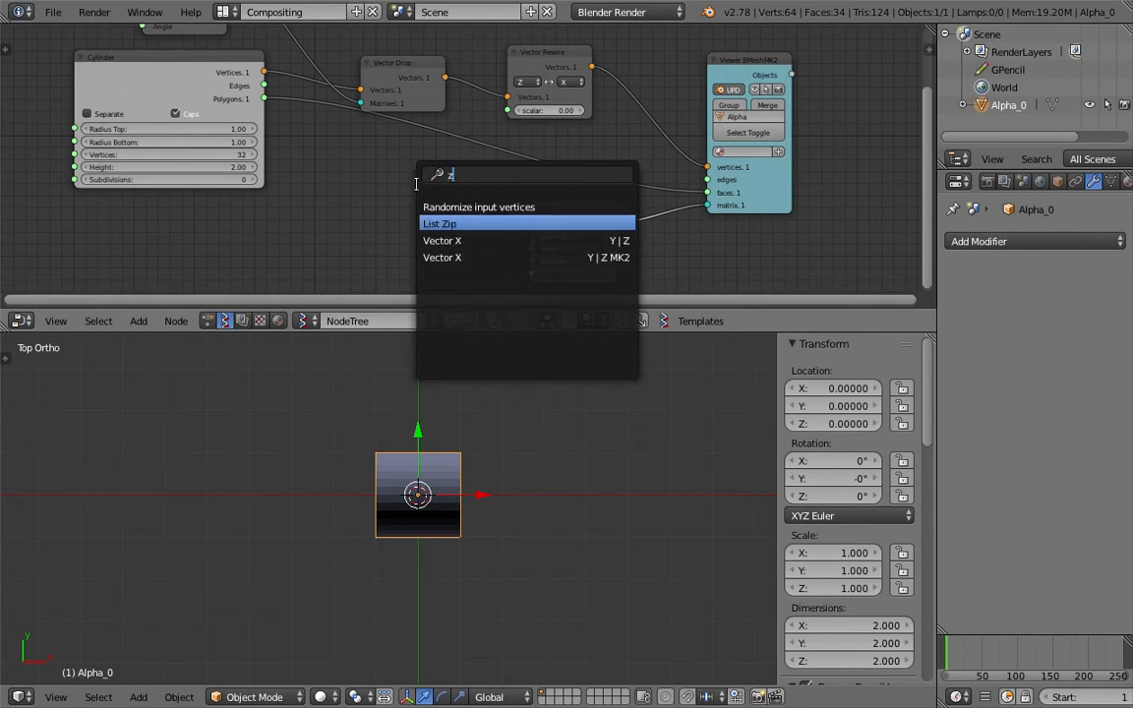
key("Up")
key("Return")
left_click(374, 207)
left_click_drag(434, 222, 532, 261)
Step: Add a Float node below the axis vector node and link its output to Matrix in's Angle
middle_click_drag(435, 296, 442, 228)
key("shift+a")
left_click(443, 227)
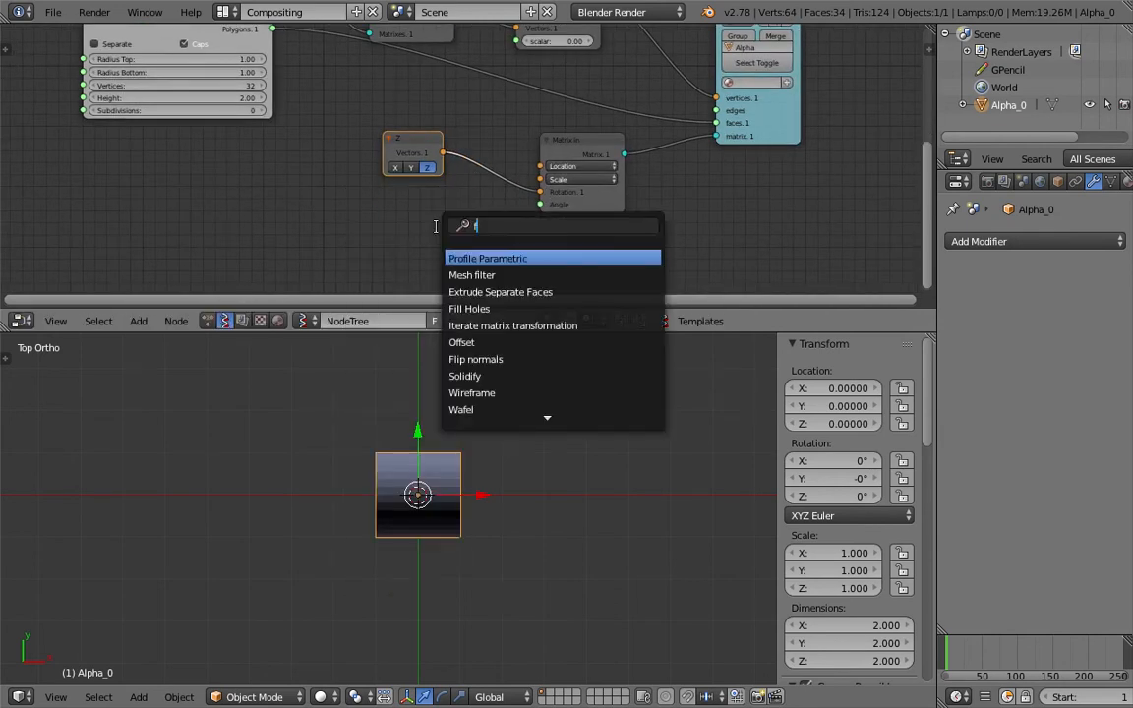
key("Down")
key("Return")
left_click(404, 211)
left_click_drag(487, 232, 542, 207)
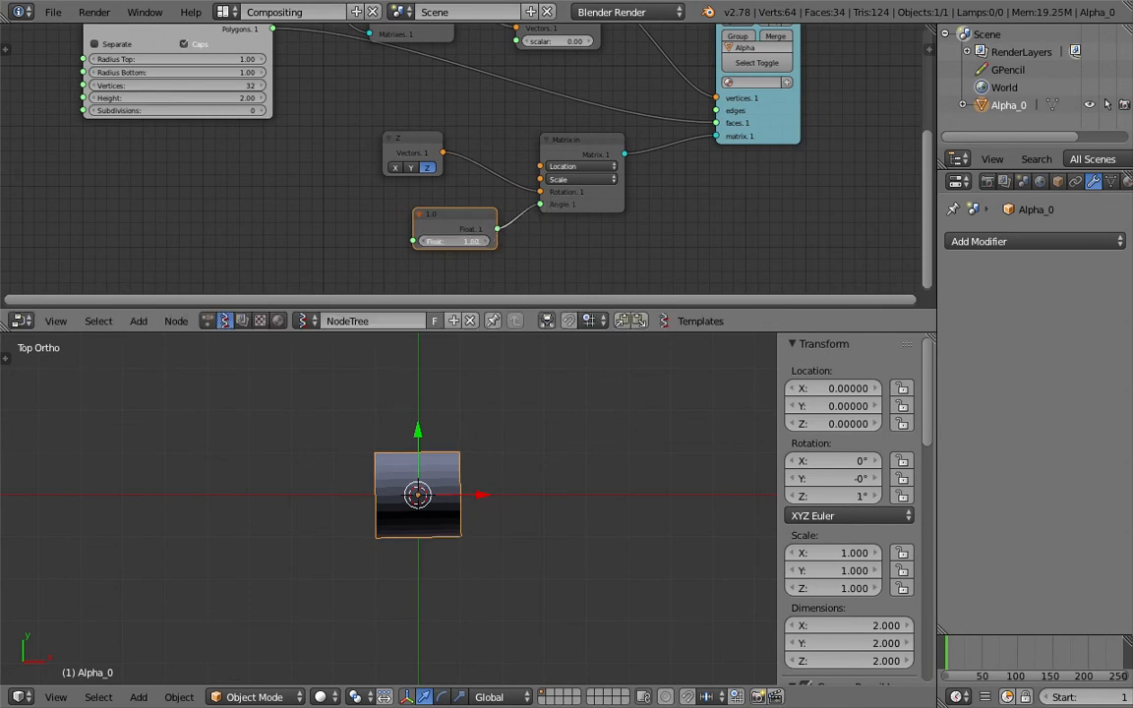
Step: Try different rotation axes and angles, settling on the Y axis with a Float value of 12.01
mouse_move(457, 241)
left_mouse_down()
mouse_move(467, 241)
mouse_move(443, 241)
left_mouse_up()
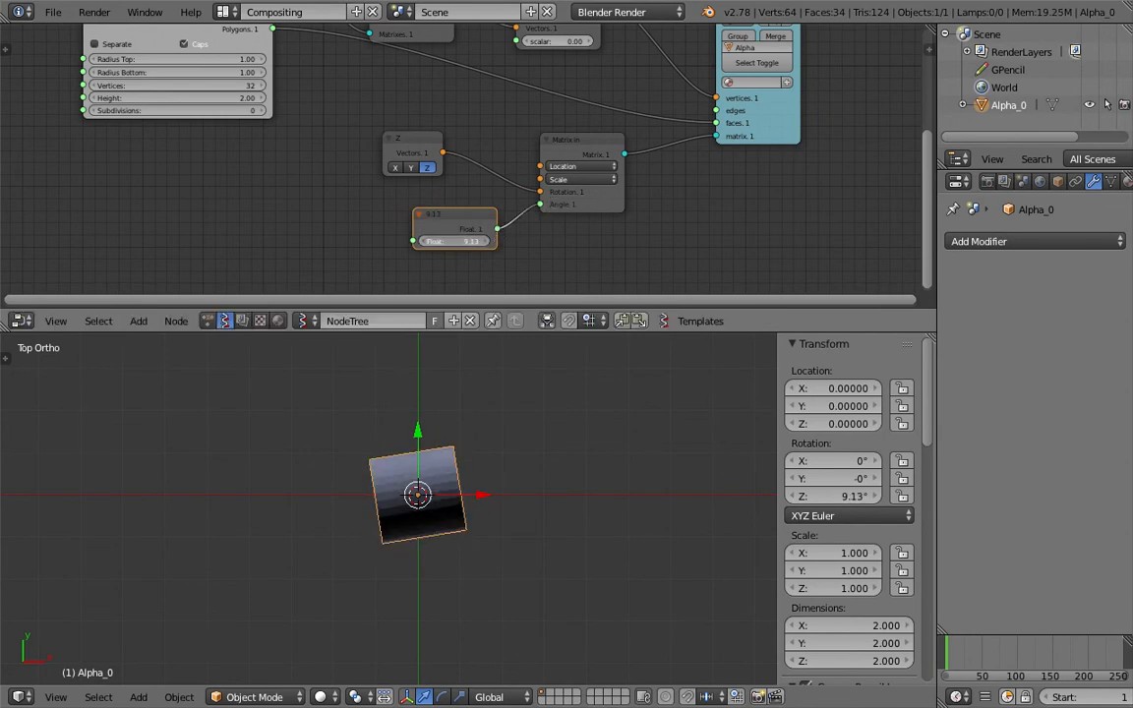
left_click(411, 169)
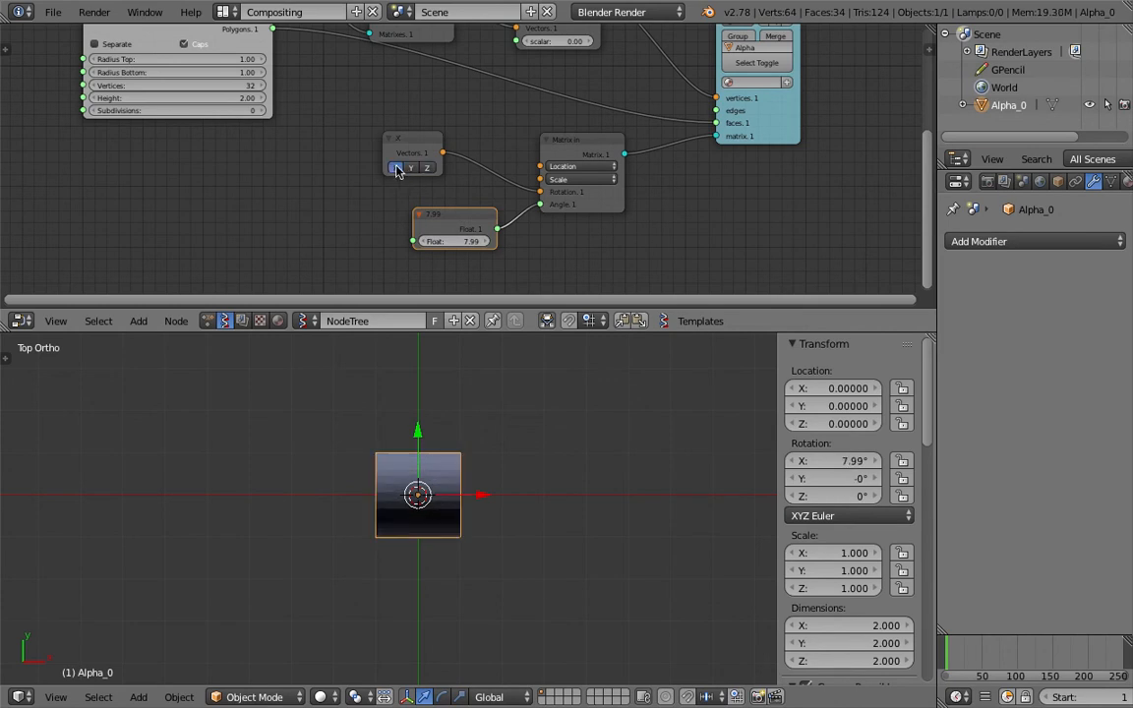
mouse_move(467, 246)
left_mouse_down()
mouse_move(570, 246)
mouse_move(451, 246)
mouse_move(466, 241)
left_mouse_up()
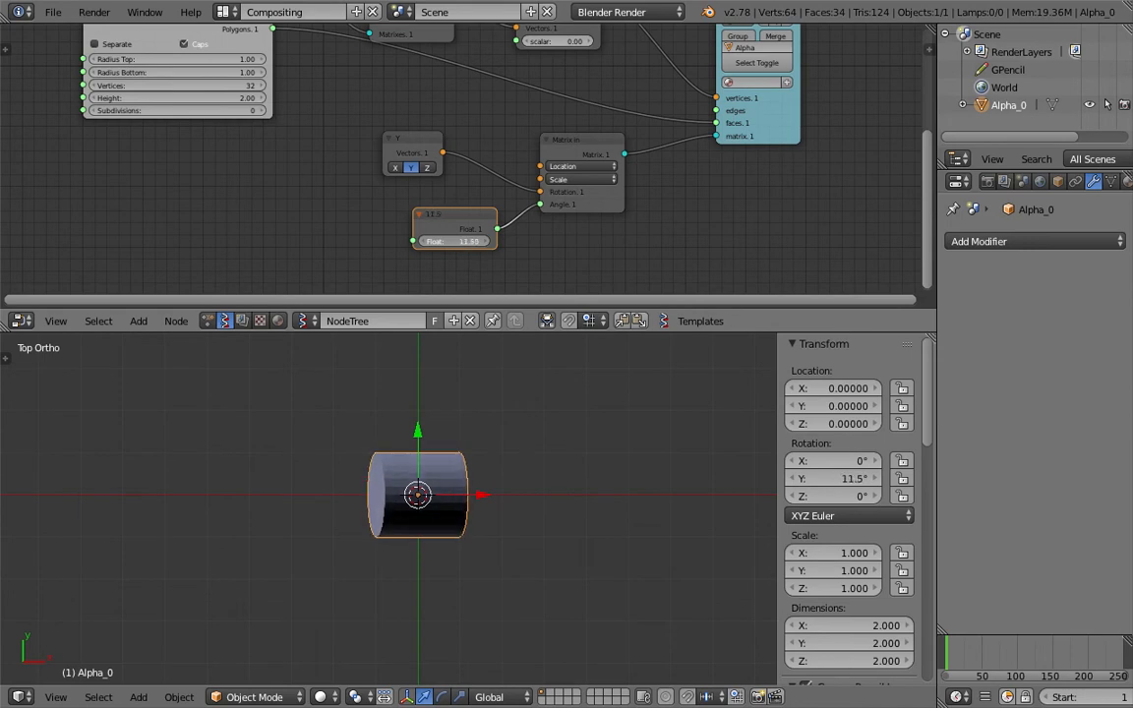
Step: Examine the tilted cylinder at several zoom levels in the top view and save the file
scroll(514, 500, "up", 3)
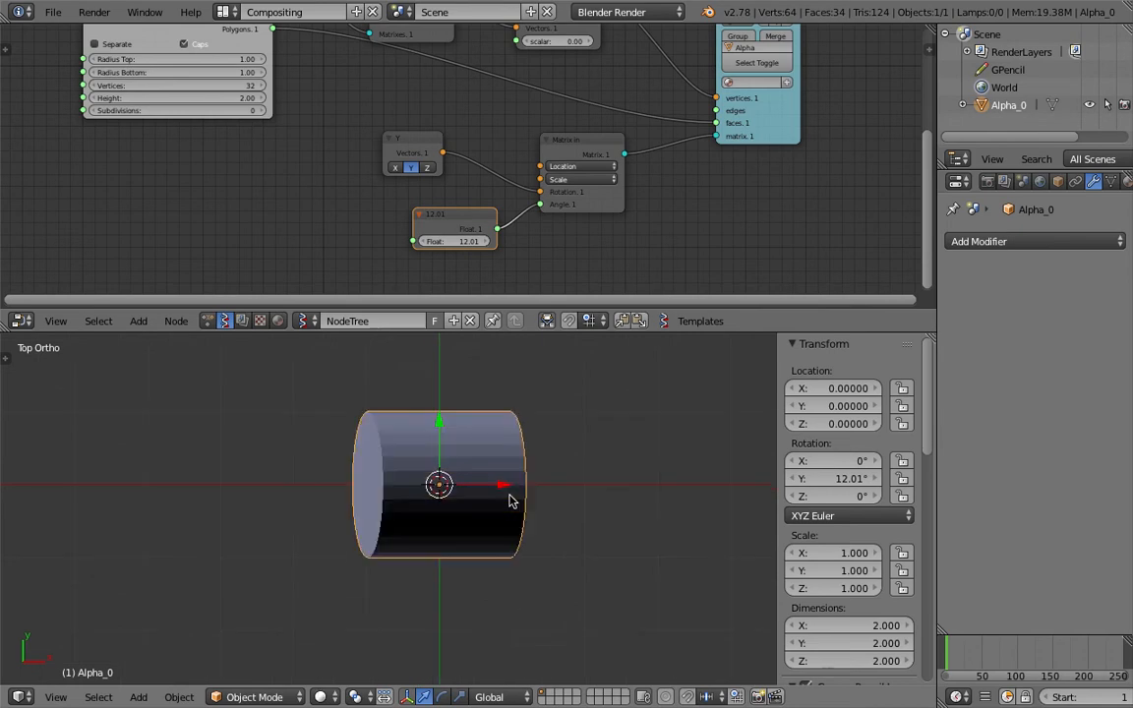
scroll(510, 502, "down", 2)
scroll(510, 503, "up", 2)
scroll(512, 489, "down", 1)
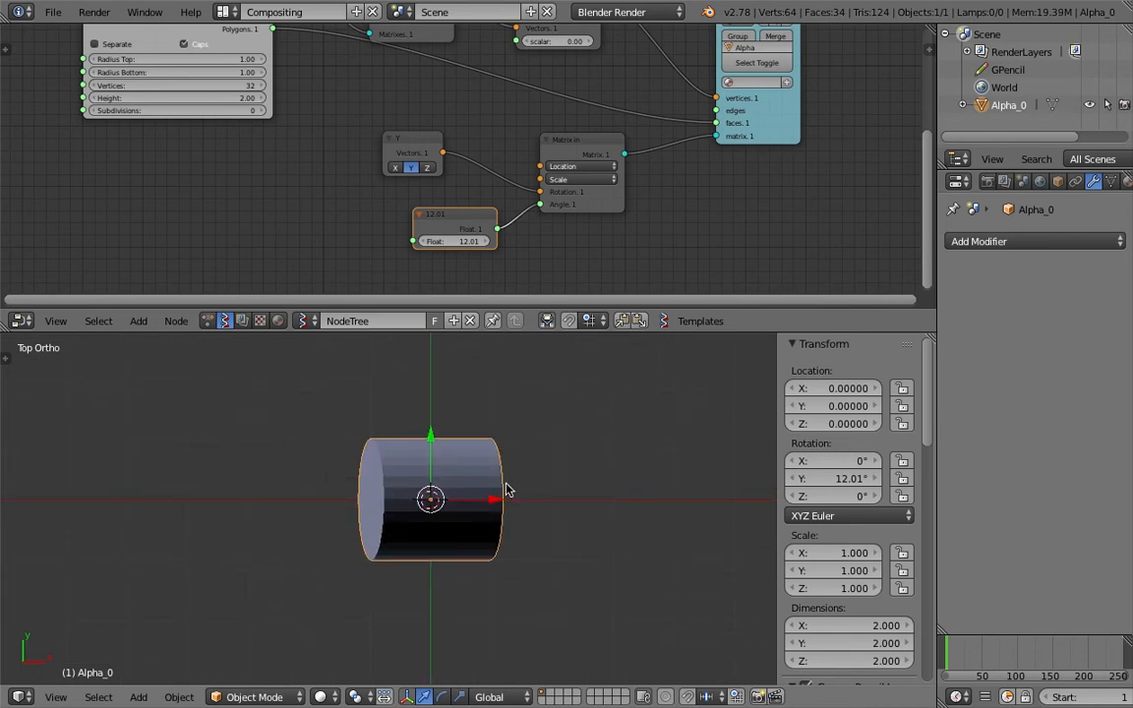
scroll(504, 490, "down", 1)
key("ctrl+s")
left_click(473, 487)
scroll(472, 492, "down", 1)
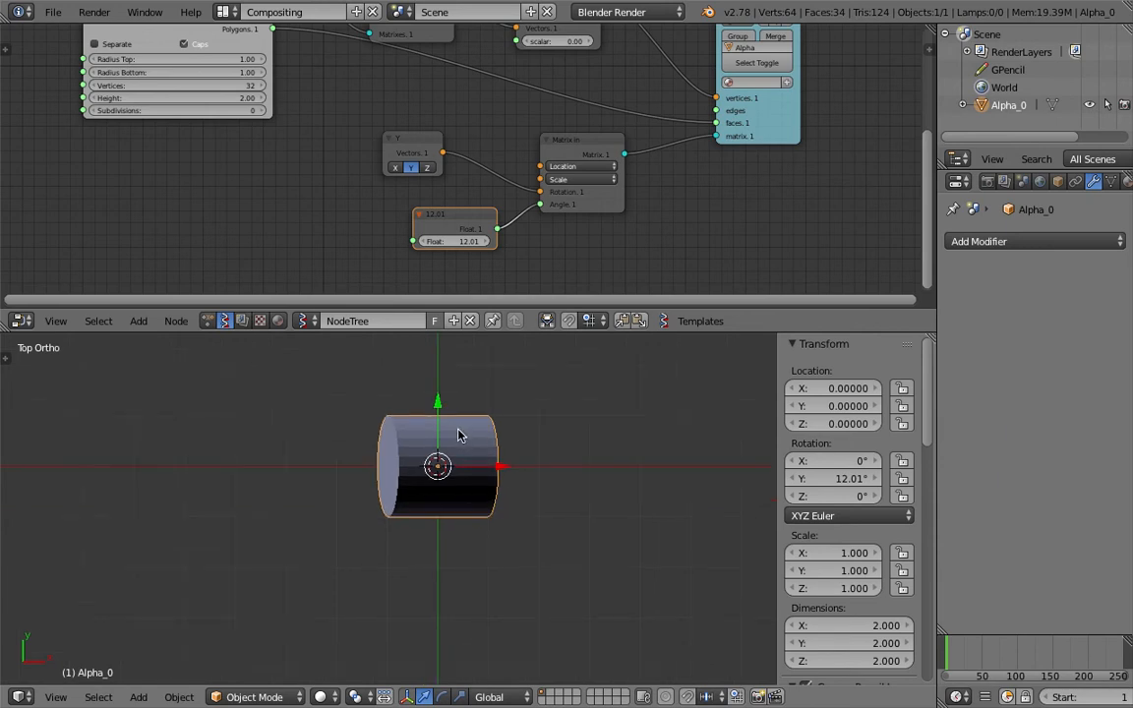
scroll(485, 492, "down", 3)
key("ctrl+s")
left_click(488, 489)
scroll(428, 477, "up", 2)
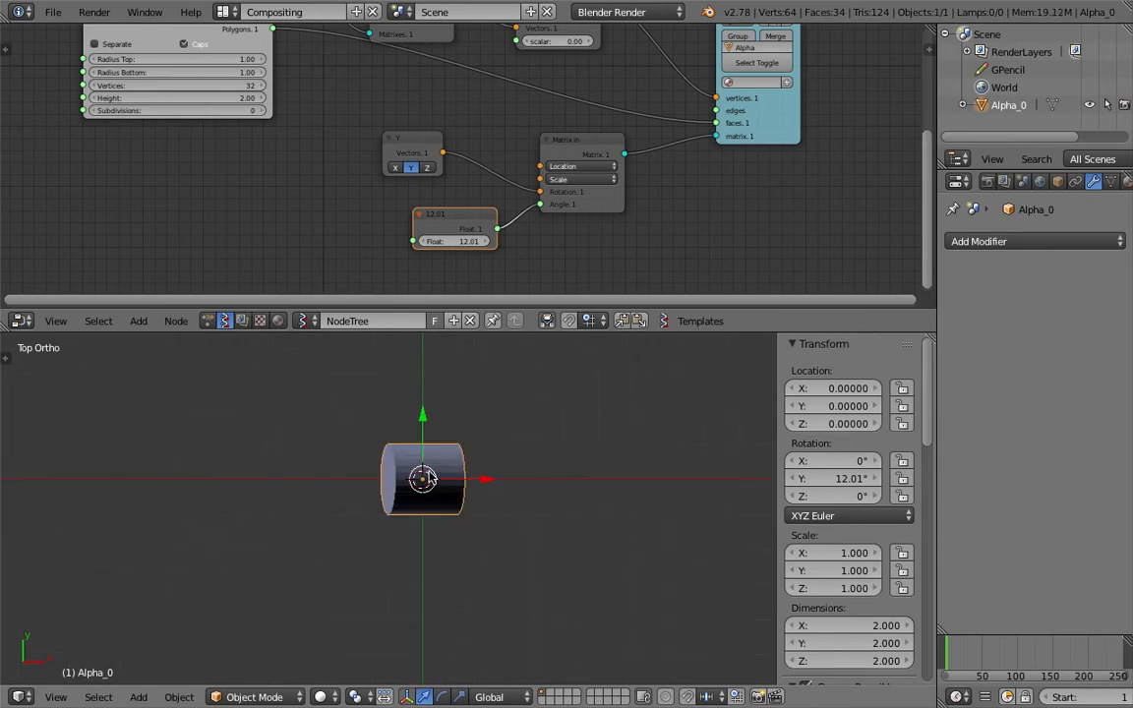
Step: Add an Empty at the origin of the scene
key("shift+a")
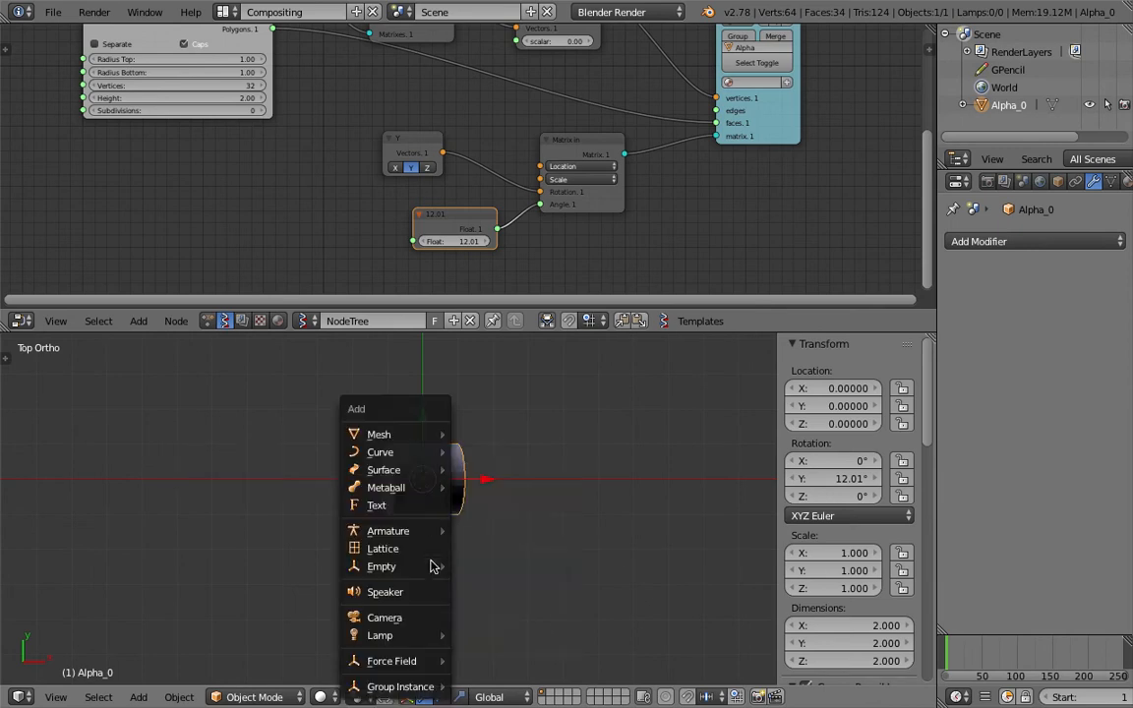
mouse_move(431, 567)
left_click(492, 430)
key("g")
key("Escape")
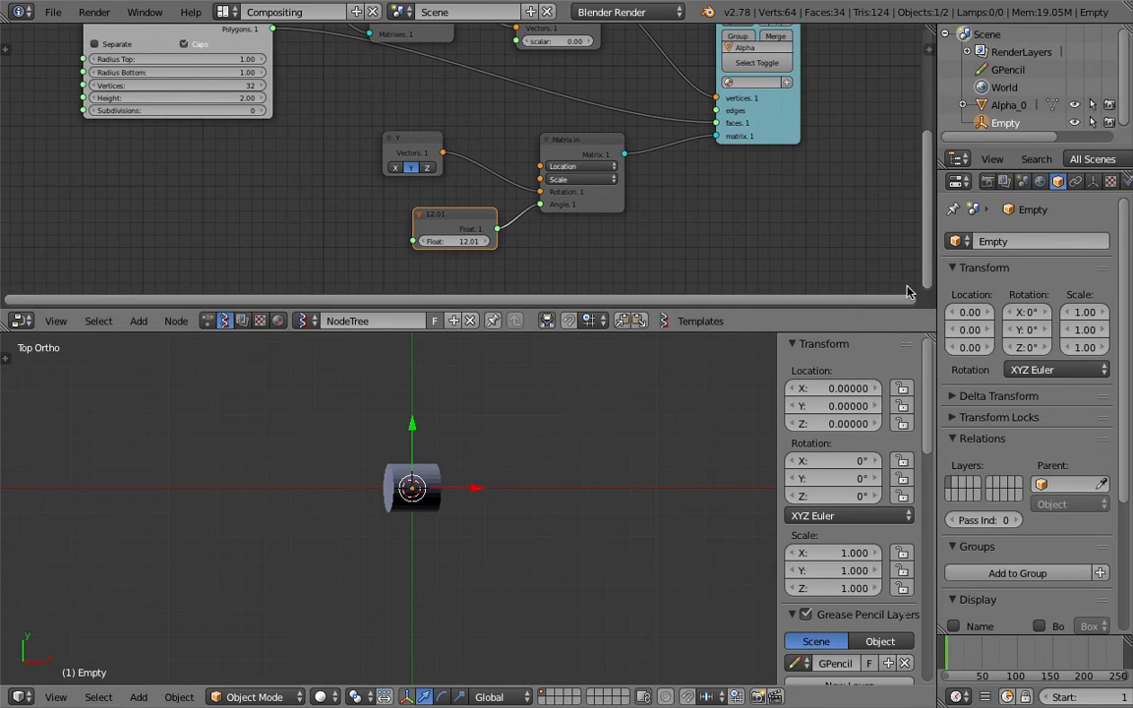
Step: Widen the properties editor and add an Array modifier to the Alpha_0 cylinder
left_click_drag(937, 231, 872, 234)
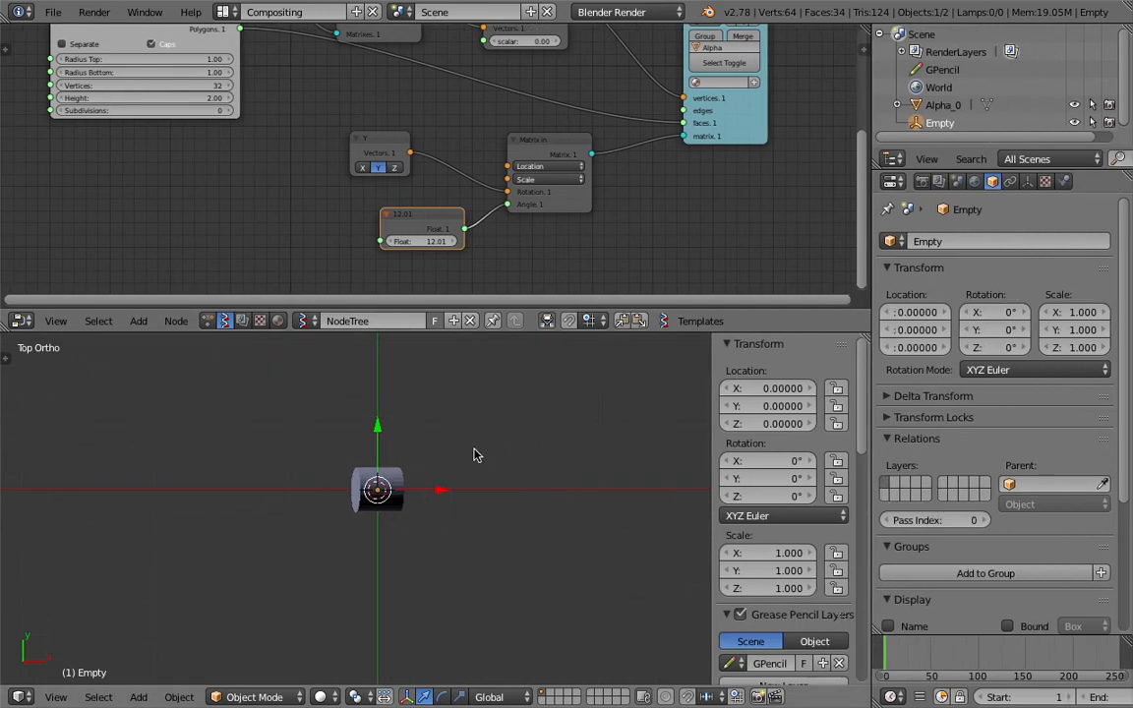
right_click(382, 486)
left_click(1019, 245)
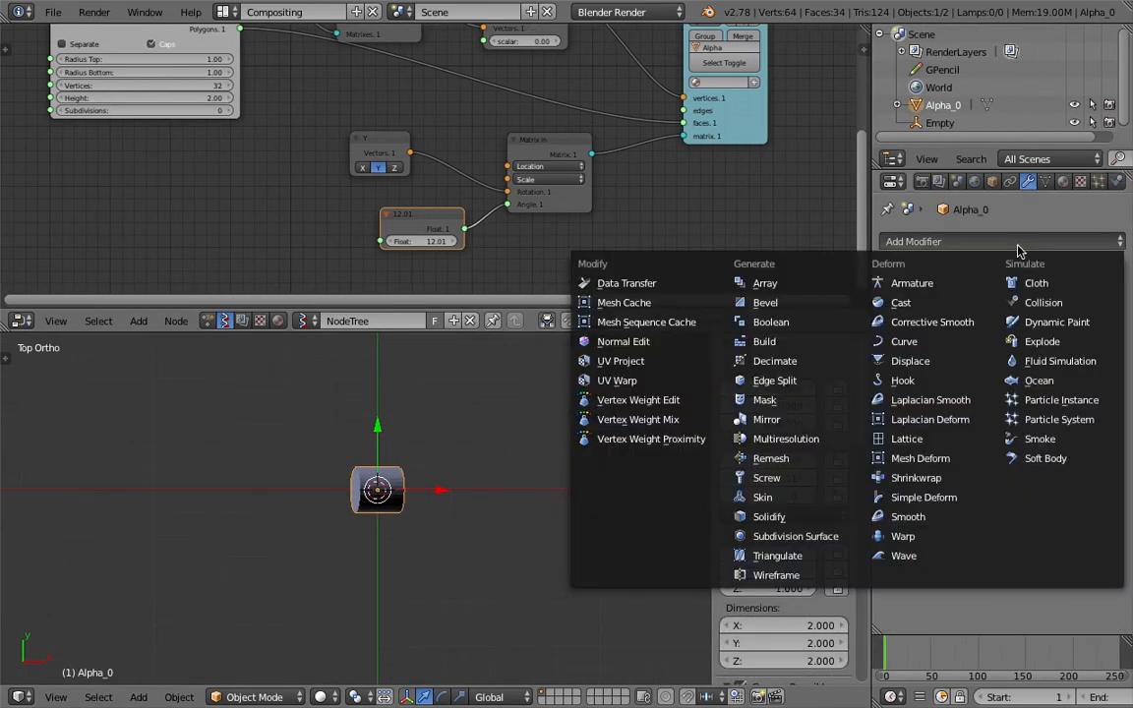
left_click(768, 283)
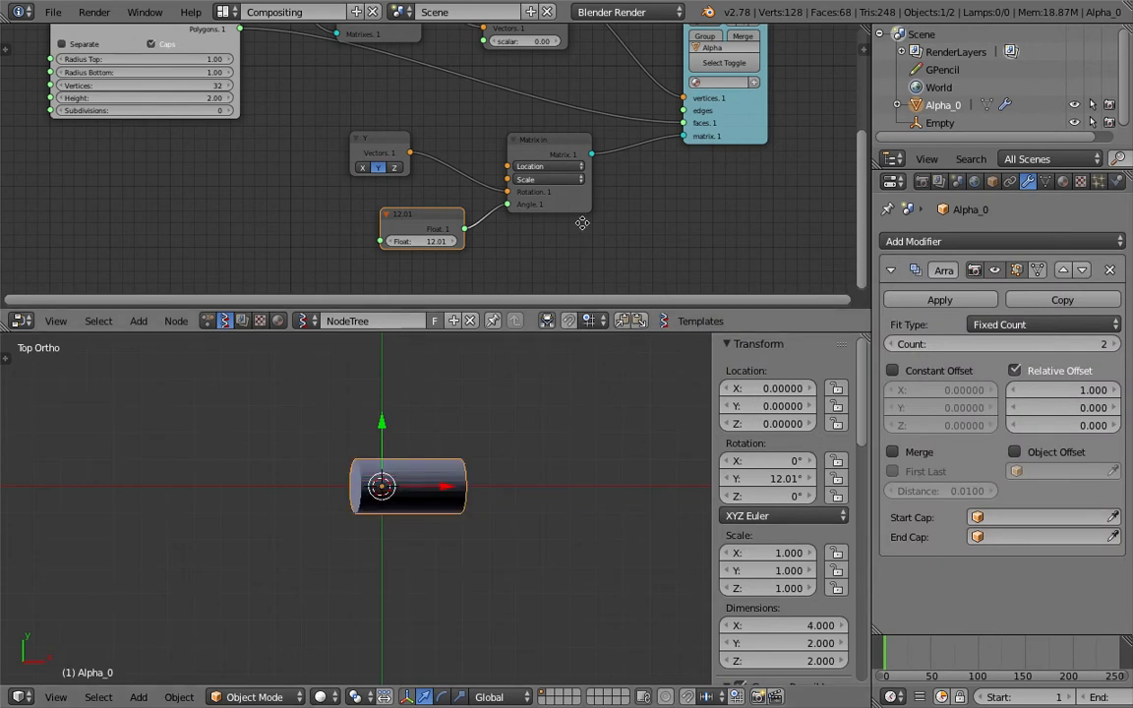
Step: Enlarge the node editor over the 3D view and save the file
middle_click_drag(582, 223, 596, 260)
scroll(615, 267, "down", 2)
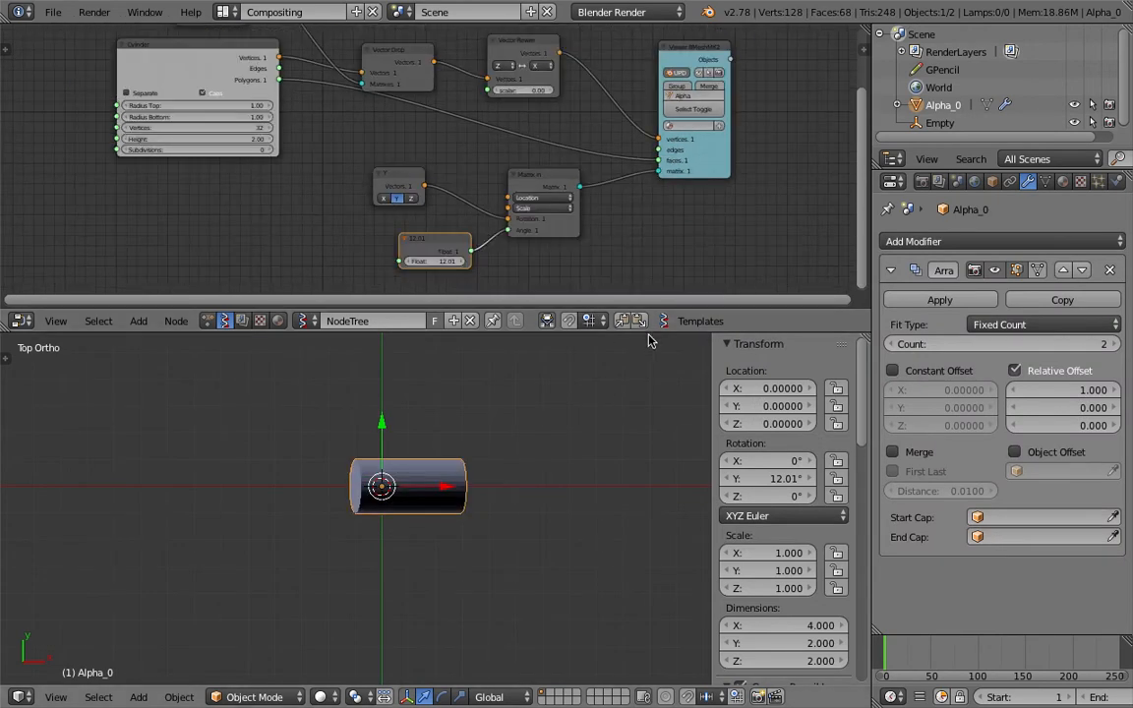
left_click_drag(590, 334, 591, 440)
scroll(518, 298, "up", 3)
key("ctrl+s")
left_click(540, 295)
scroll(551, 285, "down", 1)
scroll(561, 275, "up", 1)
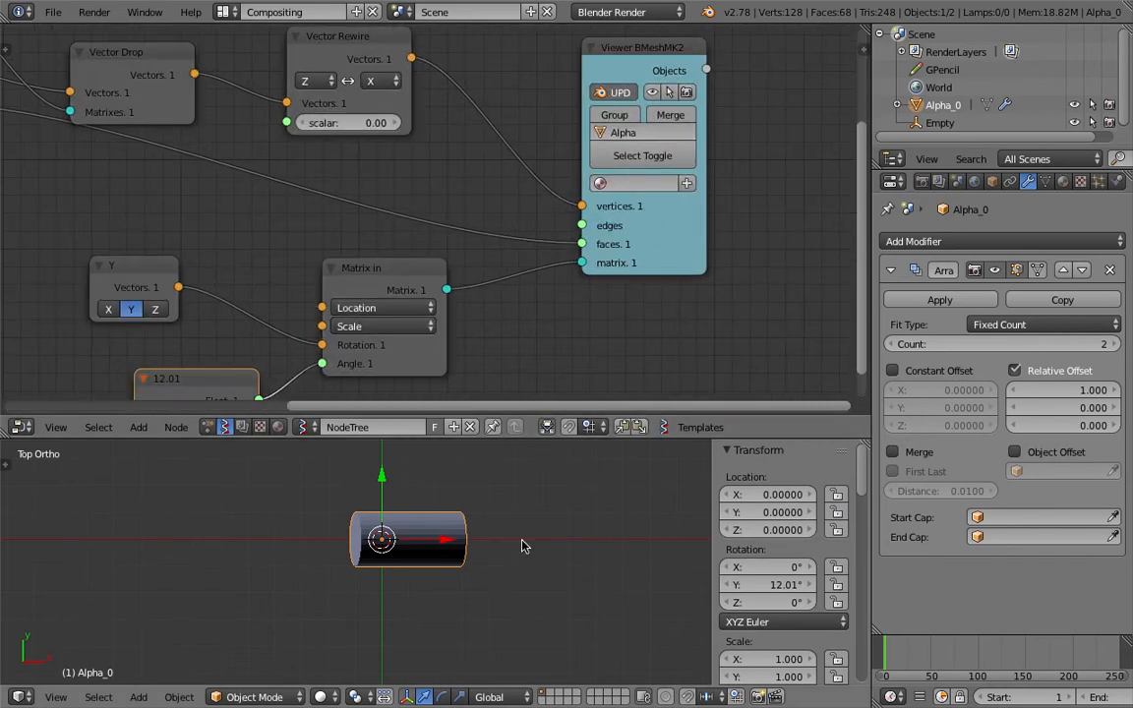
Step: Check the cylinder's rotation values and set the Float node's angle to 12.00
scroll(799, 566, "down", 3)
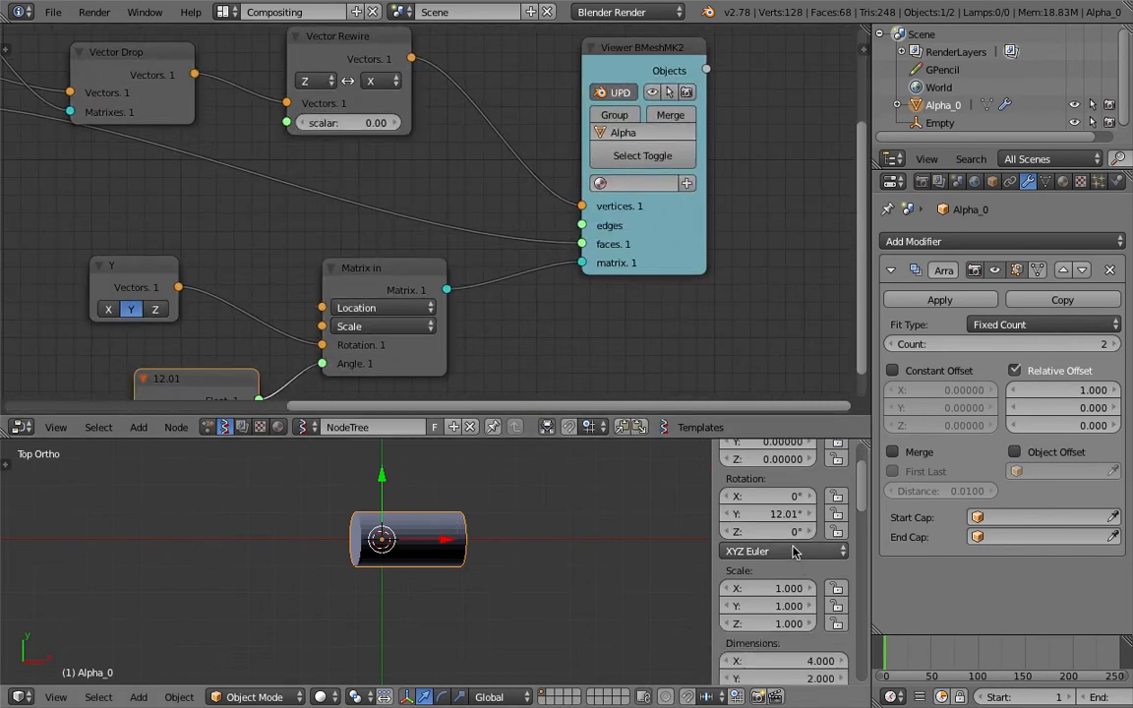
scroll(815, 503, "up", 2)
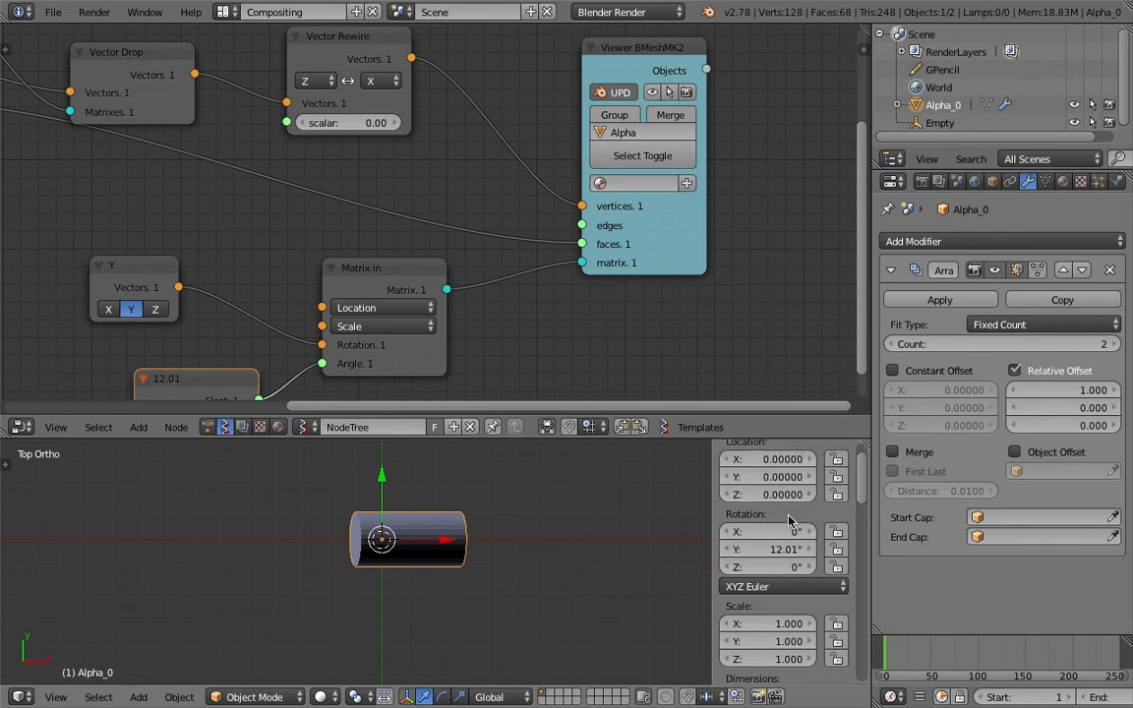
middle_click_drag(734, 396, 746, 369)
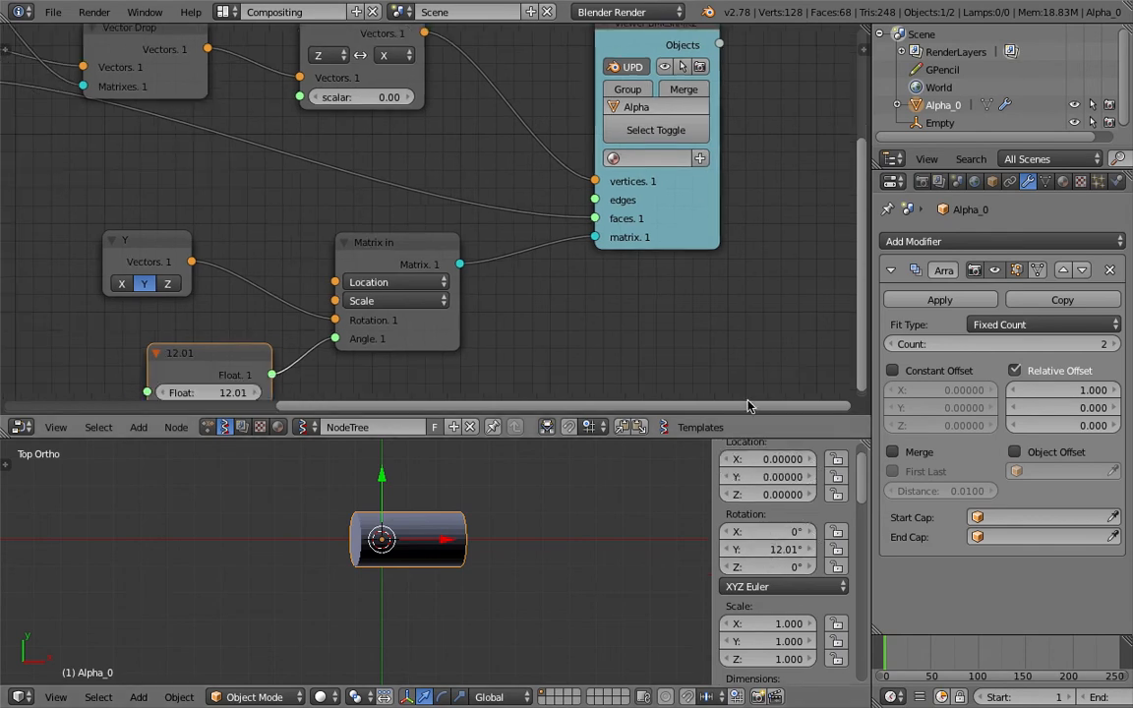
middle_click_drag(563, 354, 573, 335)
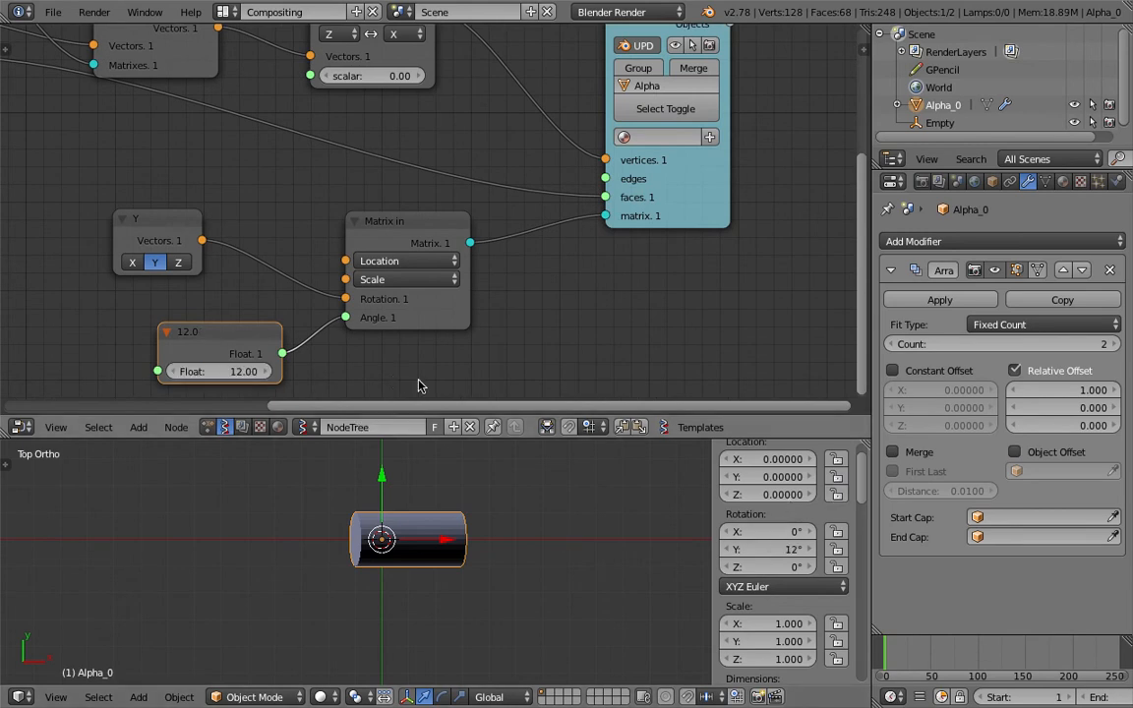
Step: Move the Viewer BMeshMK2 and Vector Rewire nodes apart to make room between them
scroll(603, 320, "down", 2)
middle_click_drag(608, 374, 599, 415)
left_click_drag(653, 245, 755, 246)
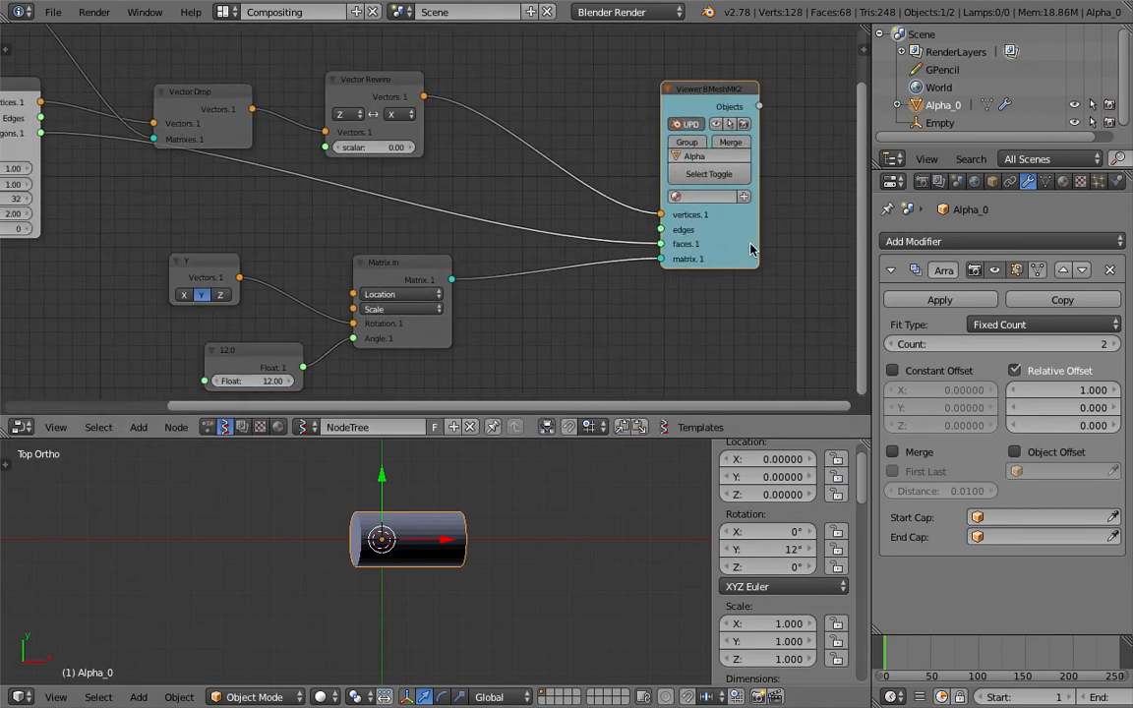
middle_click_drag(723, 225, 721, 249)
left_click_drag(360, 104, 333, 91)
middle_click_drag(496, 150, 519, 180)
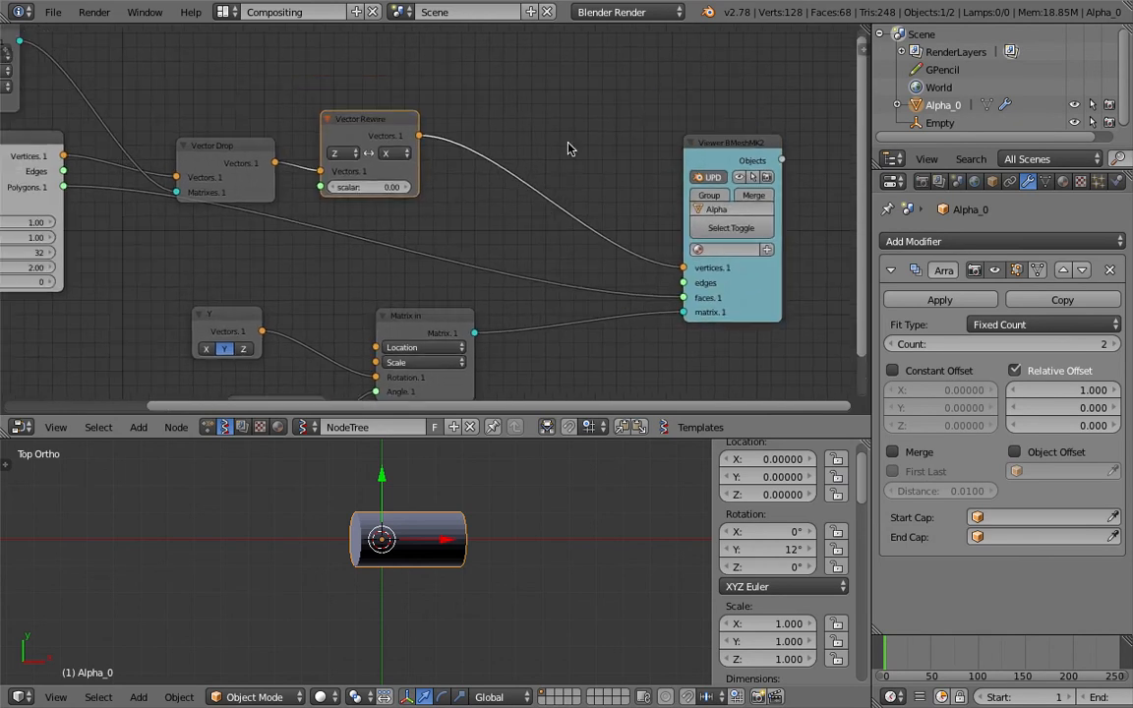
Step: Add a Matrix Apply node between Vector Rewire and the viewer
key("alt+space")
type("ap")
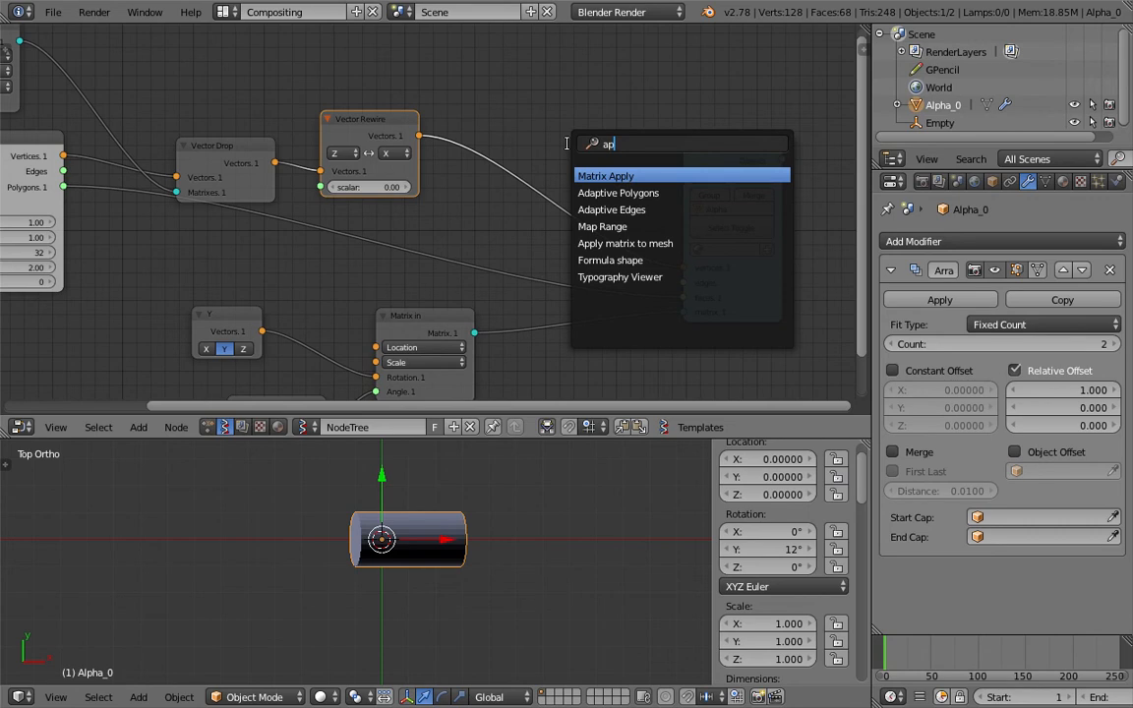
key("Return")
left_click(519, 135)
Step: Feed Vector Rewire and Matrix in into Matrix Apply, link it to the viewer's vertices and leave the viewer's matrix input unlinked
left_click_drag(420, 137, 571, 147)
left_click_drag(475, 332, 570, 162)
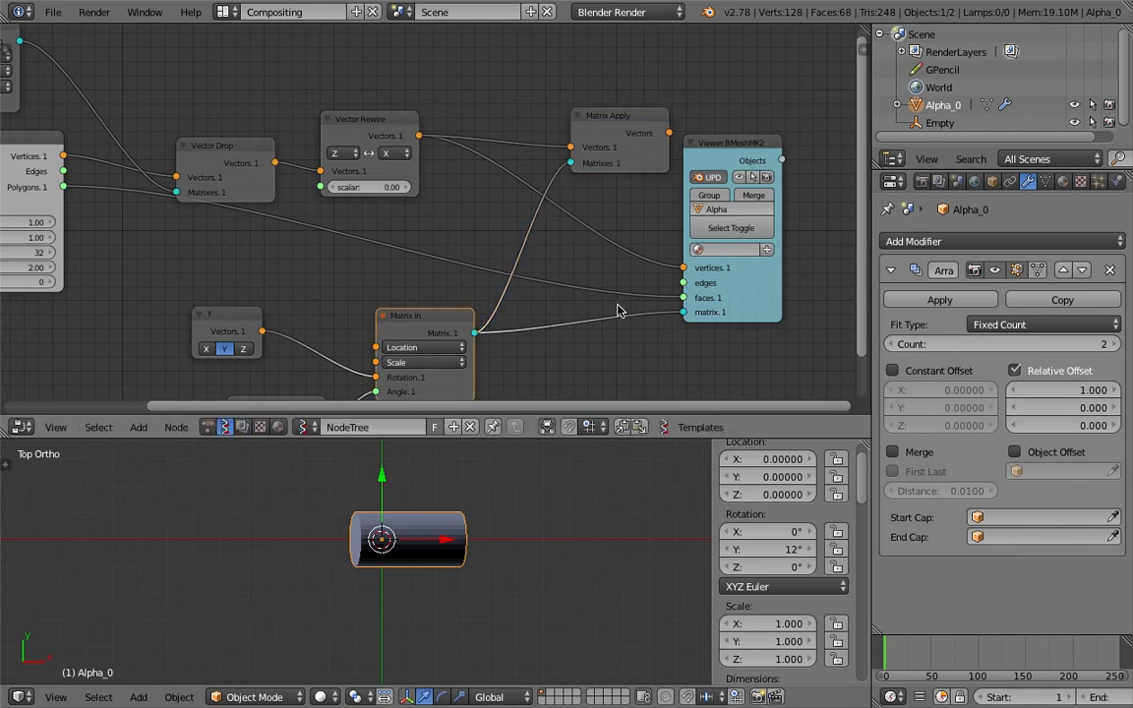
left_click_drag(577, 115, 531, 103)
left_click_drag(623, 123, 684, 250)
Step: Select the Empty, examine the two arrayed tilted cylinders at several zoom levels and save the file
right_click(399, 547)
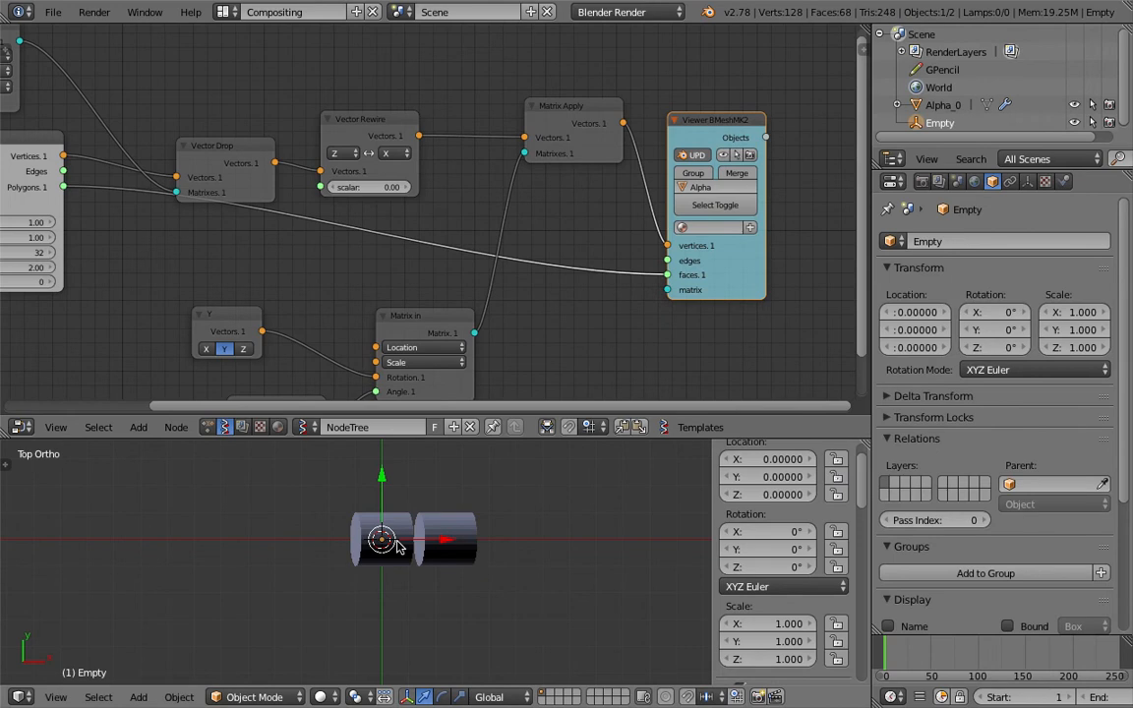
scroll(449, 559, "up", 1)
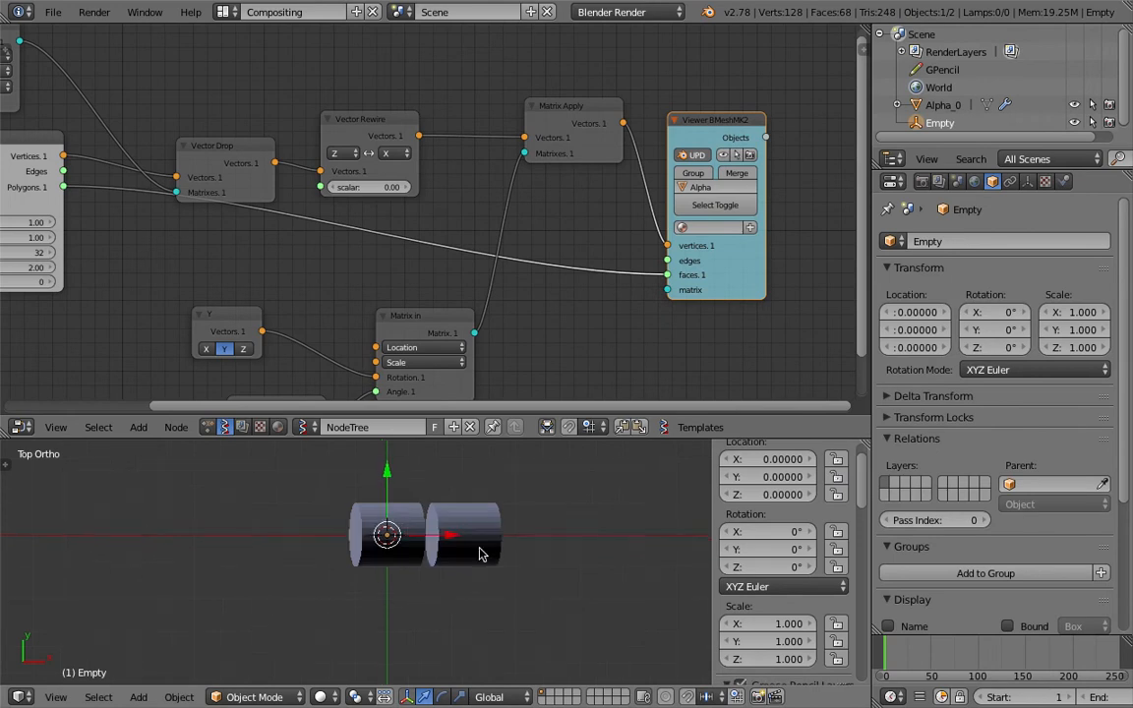
scroll(482, 555, "down", 1)
scroll(796, 523, "up", 1)
scroll(793, 535, "down", 4)
scroll(793, 535, "up", 4)
key("ctrl+s")
left_click(426, 556)
Step: Vary the Float node's tilt angle while watching the arrayed cylinders and leave it at 12.24
middle_click_drag(399, 297, 469, 213)
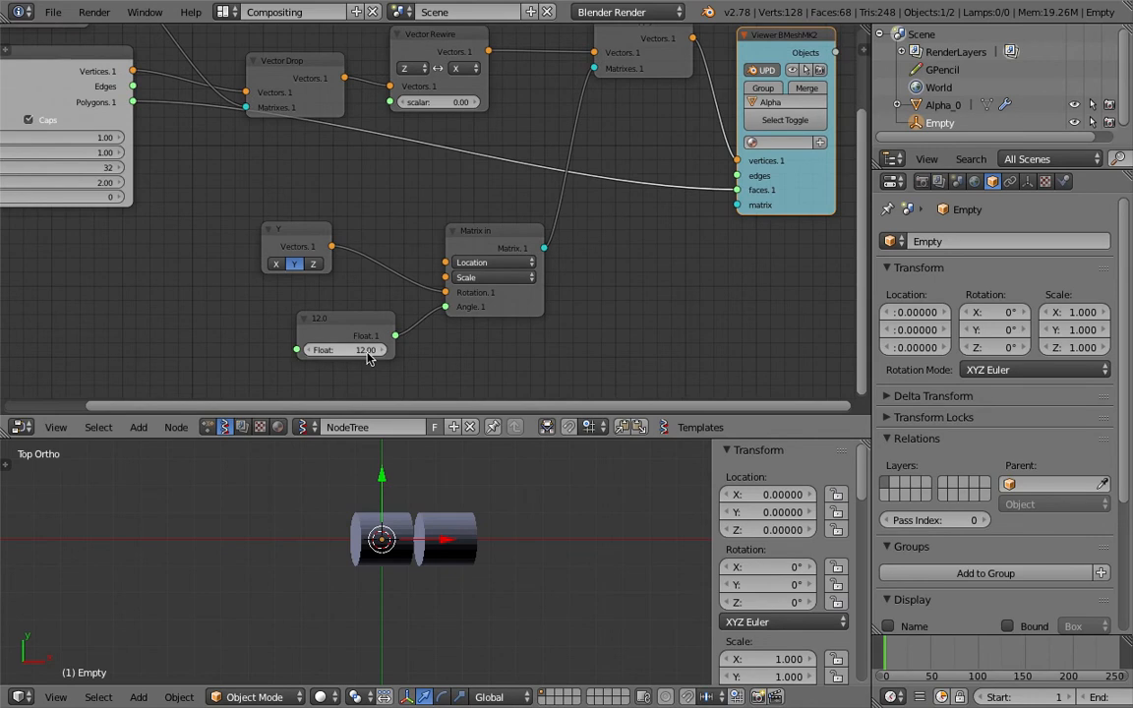
mouse_move(344, 350)
left_mouse_down()
mouse_move(386, 350)
mouse_move(344, 351)
left_mouse_up()
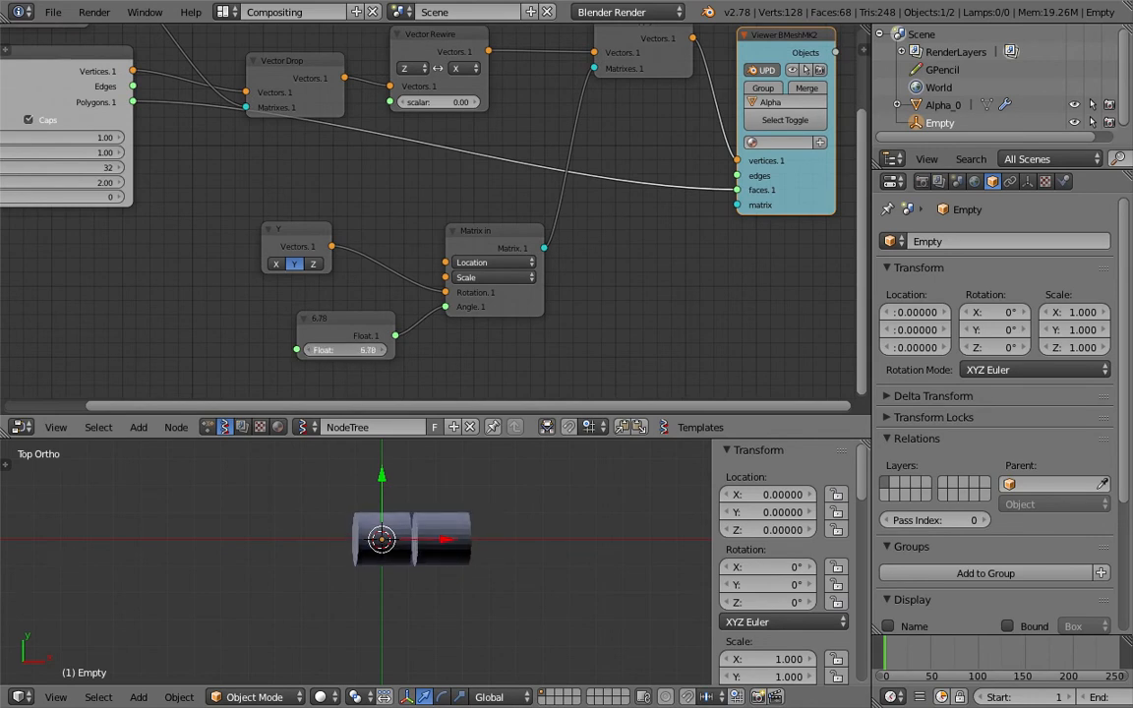
middle_click_drag(164, 243, 372, 274)
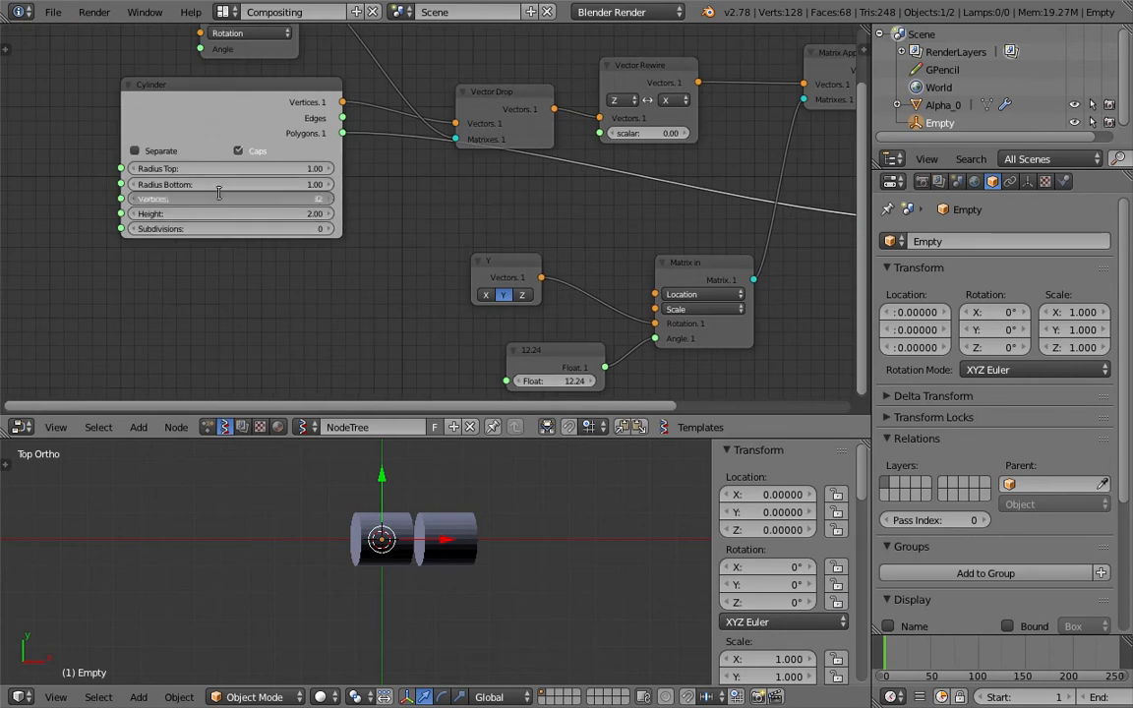
Step: Set the Cylinder node's vertex count to 12 and save the file
type("12")
key("Return")
key("ctrl+s")
left_click(420, 544)
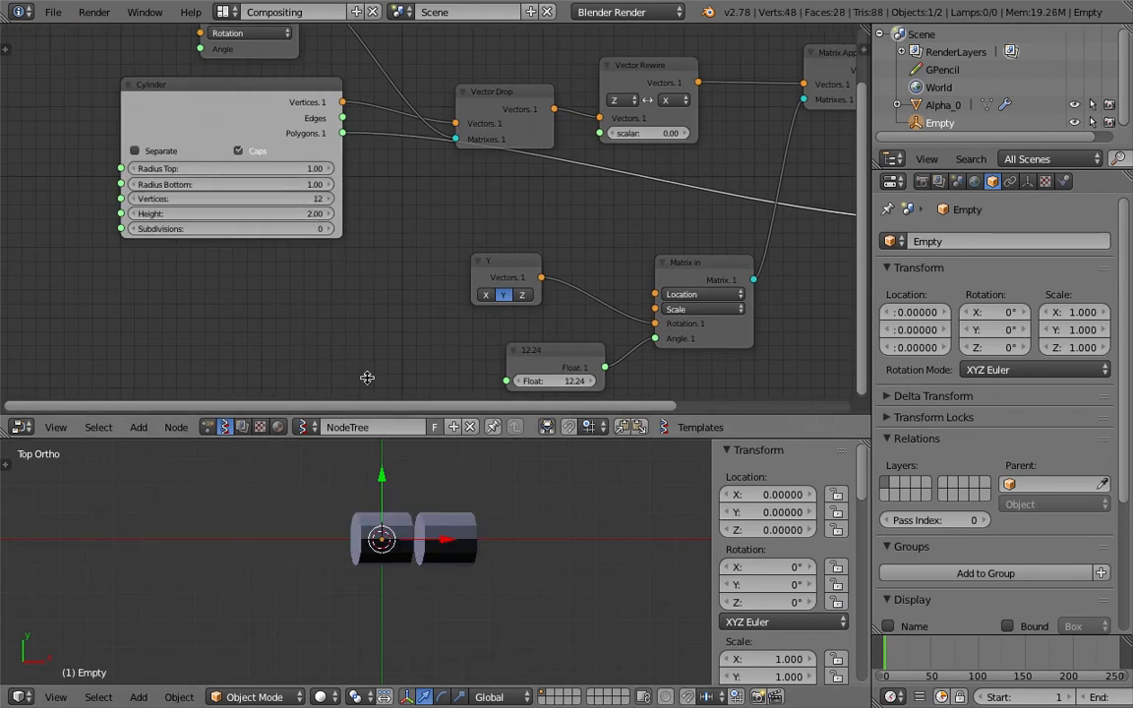
Step: Try other Cylinder node dimensions, set the height back to 2 and both radii to 1, and save the file
left_click_drag(226, 213, 266, 214)
left_click(266, 214)
type("2")
key("Return")
mouse_move(295, 169)
left_mouse_down()
mouse_move(233, 169)
mouse_move(285, 169)
mouse_move(294, 186)
left_mouse_up()
type("1")
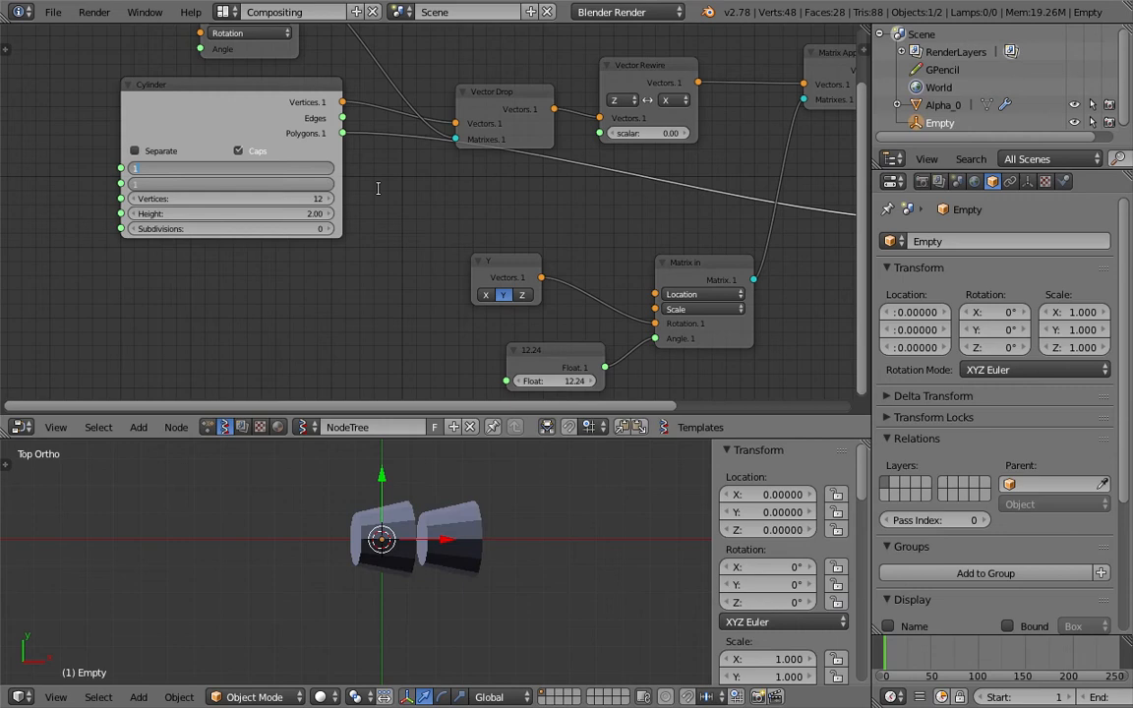
key("Return")
key("ctrl+s")
left_click(391, 190)
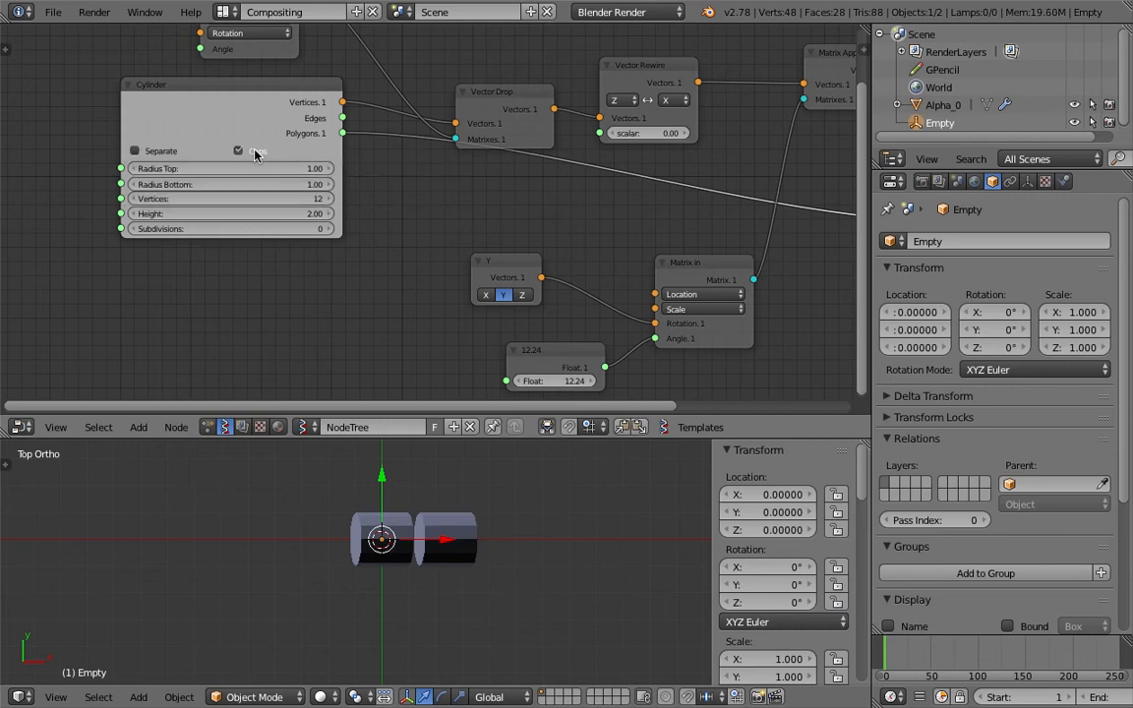
Step: Rearrange the Matrix Apply and viewer nodes, select the arrayed Alpha_0 object and save the file
middle_click_drag(447, 255, 397, 249)
scroll(472, 216, "down", 4)
middle_click_drag(526, 209, 329, 227)
left_click_drag(638, 240, 691, 230)
left_click_drag(518, 113, 498, 119)
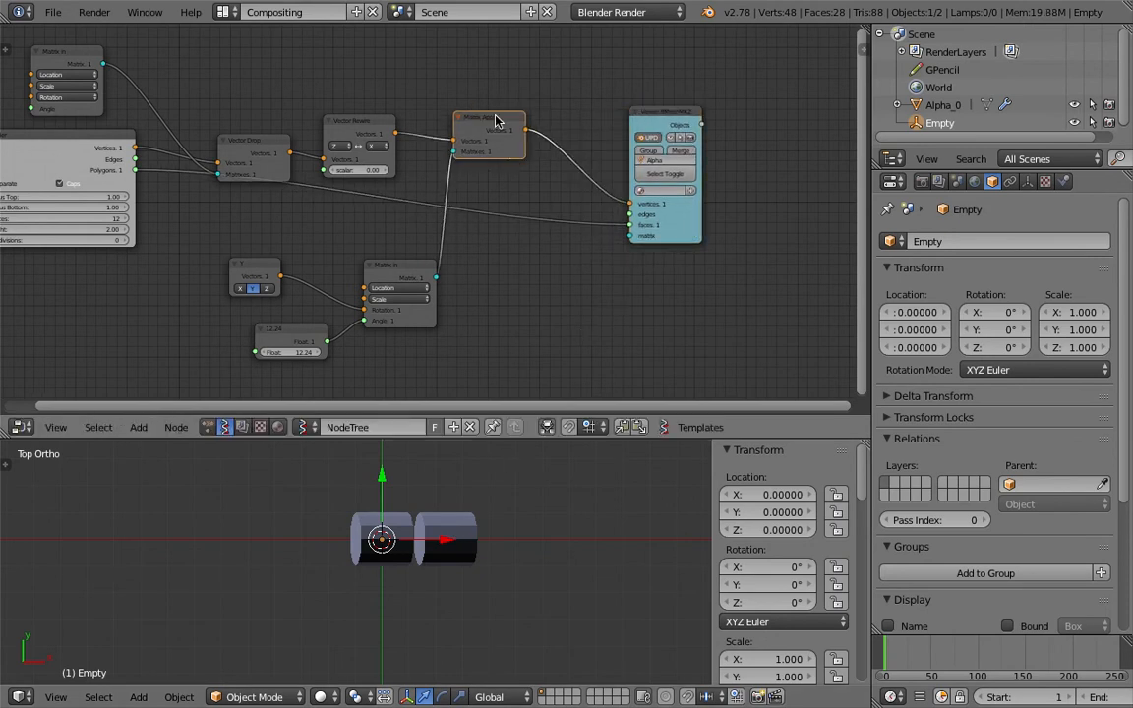
key("ctrl+s")
left_click(547, 337)
right_click(461, 557)
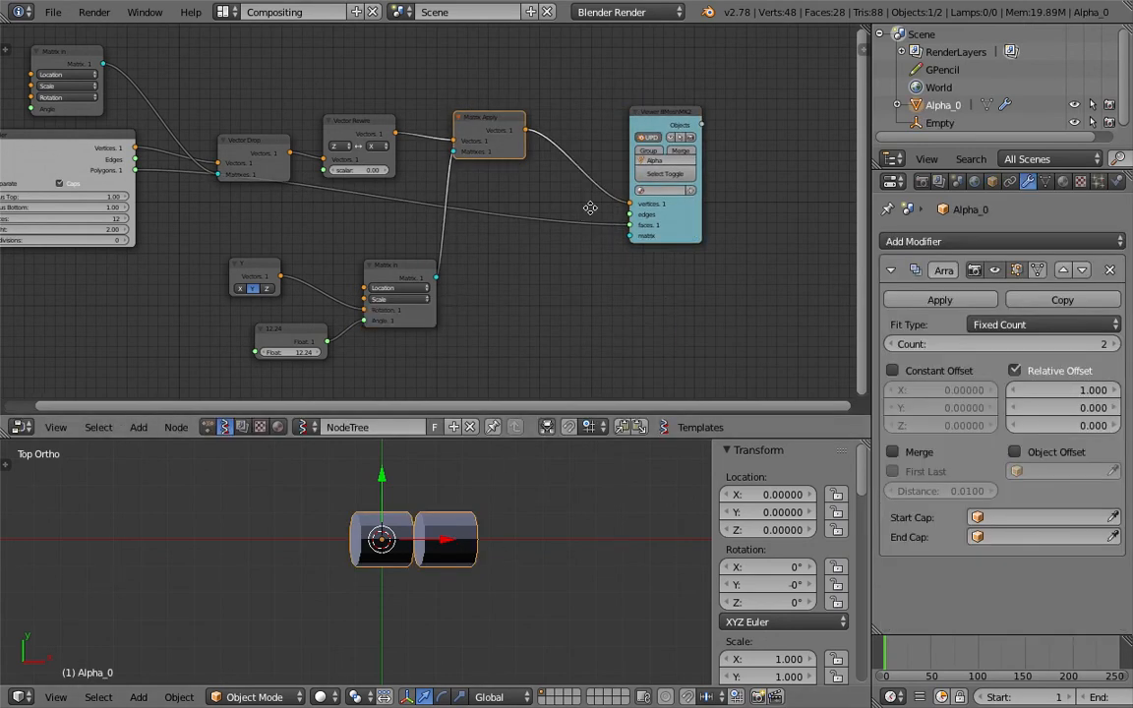
middle_click_drag(439, 259, 515, 272)
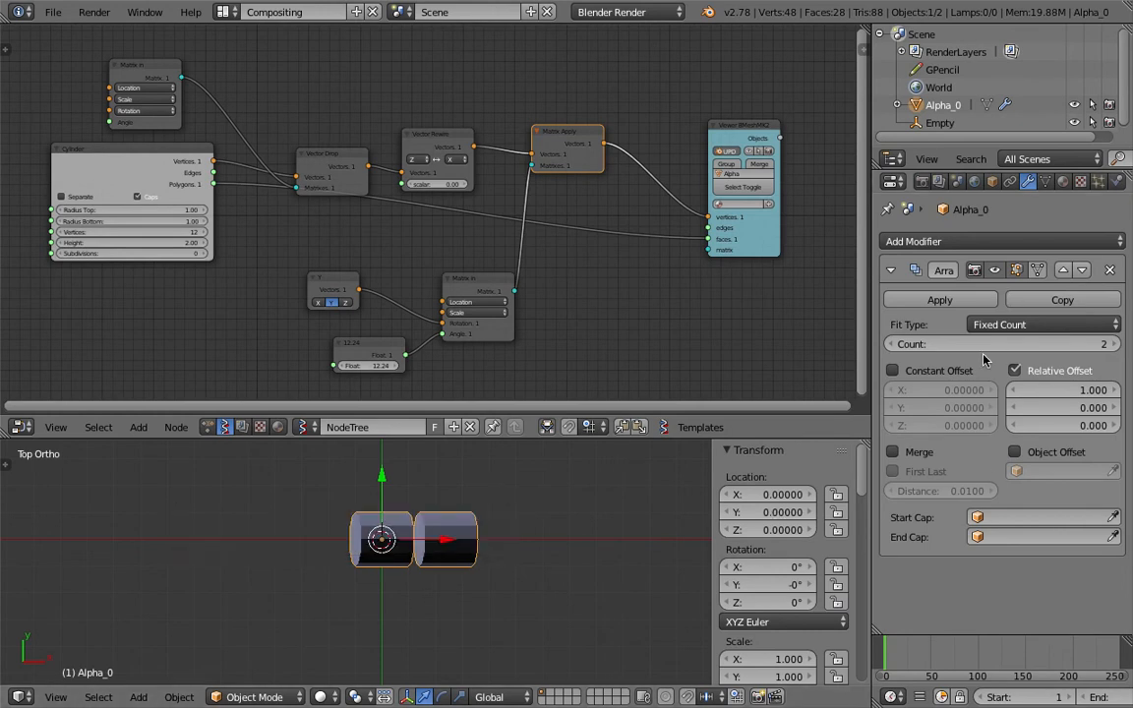
key("ctrl+s")
left_click(392, 529)
Step: Try a much greater height in the Cylinder node, set it back to 2 and save the file
mouse_move(154, 243)
left_mouse_down()
mouse_move(226, 243)
mouse_move(154, 243)
left_mouse_up()
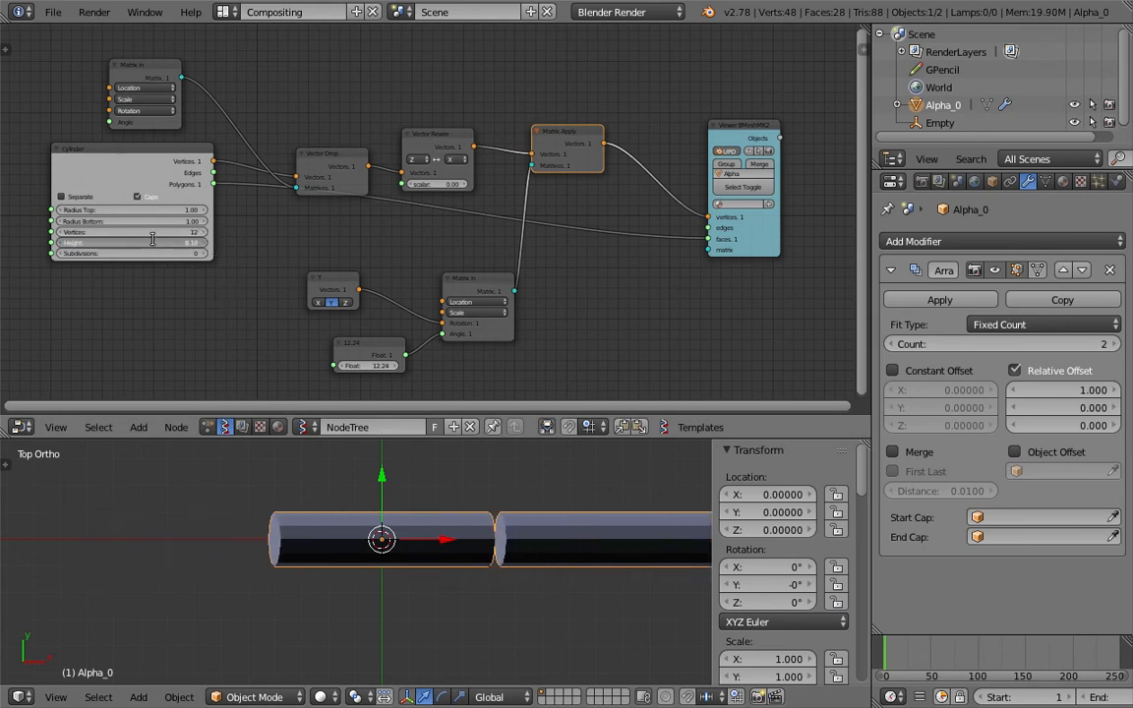
type("2")
key("Return")
key("ctrl+s")
left_click(185, 308)
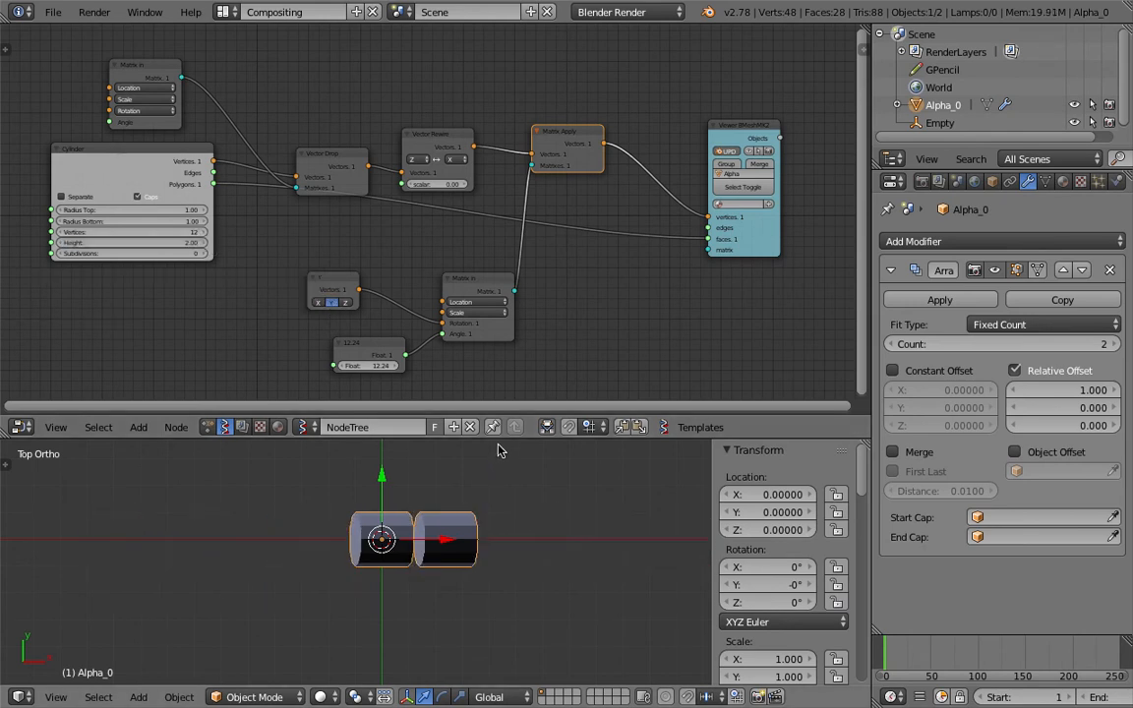
Step: Enlarge the 3D viewport by shrinking the node editor and save the file
left_click_drag(497, 438, 499, 310)
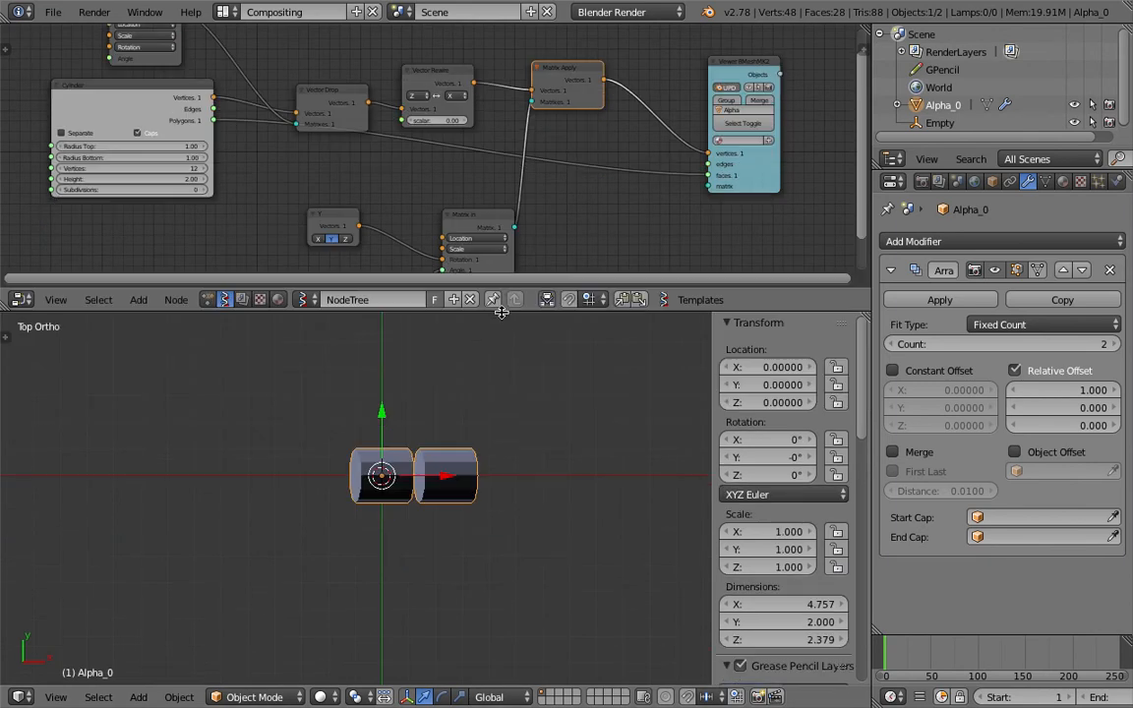
key("ctrl+s")
left_click(536, 404)
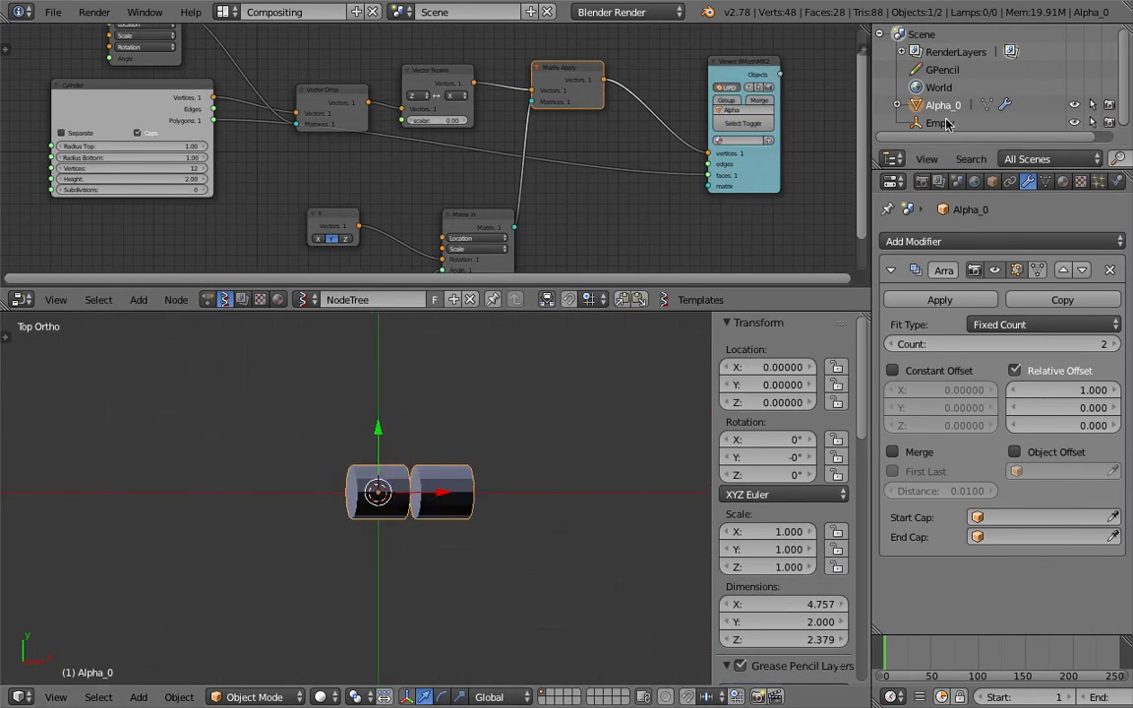
Step: Set the X relative offset of Alpha_0's Array modifier to 0
left_click(940, 123)
right_click(418, 486)
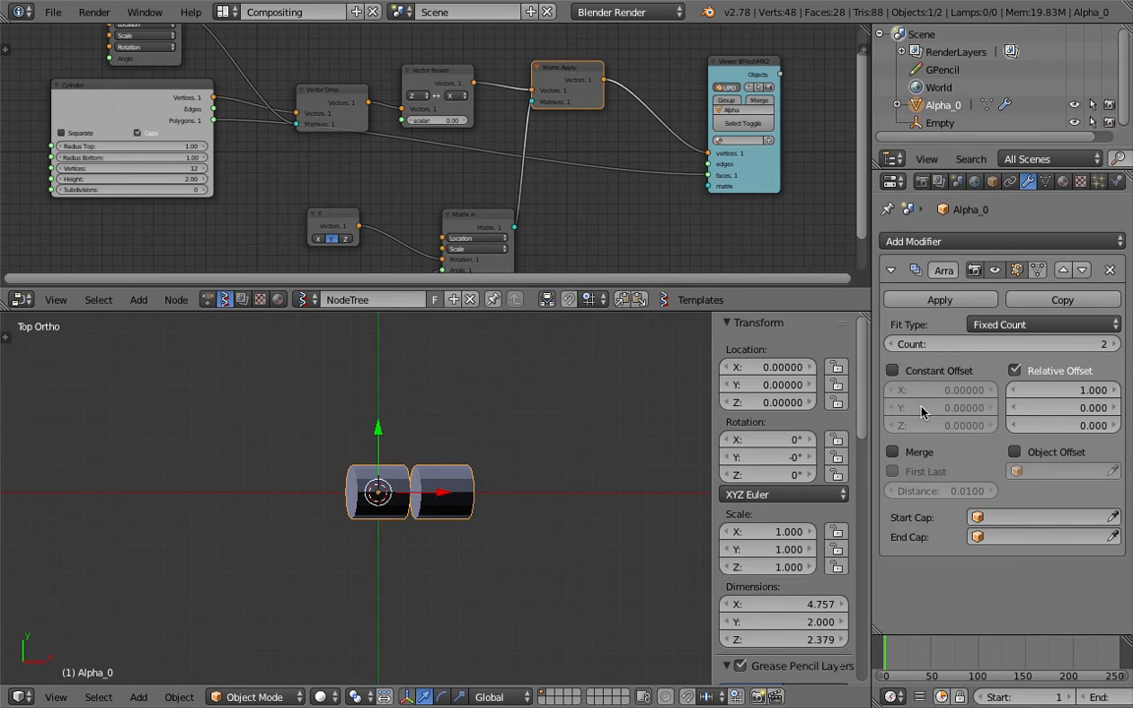
type("0")
key("Return")
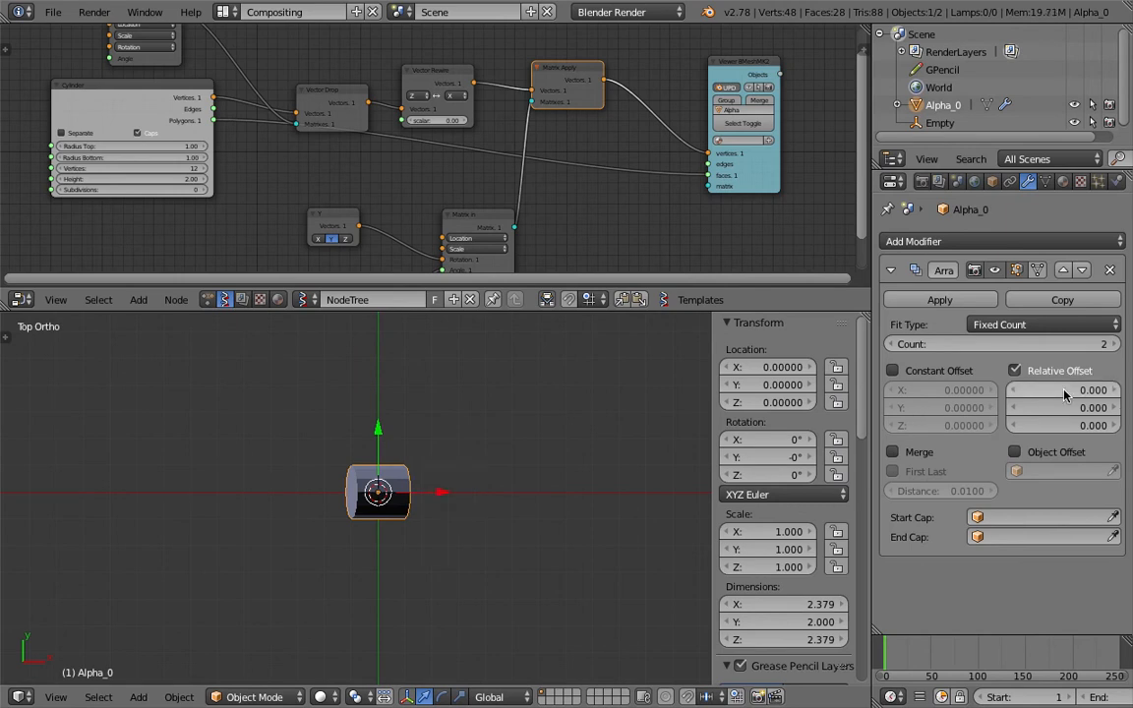
Step: Rotate the Empty about -22.75° around Z and assign it as the object offset of Alpha_0's Array modifier
left_click(940, 123)
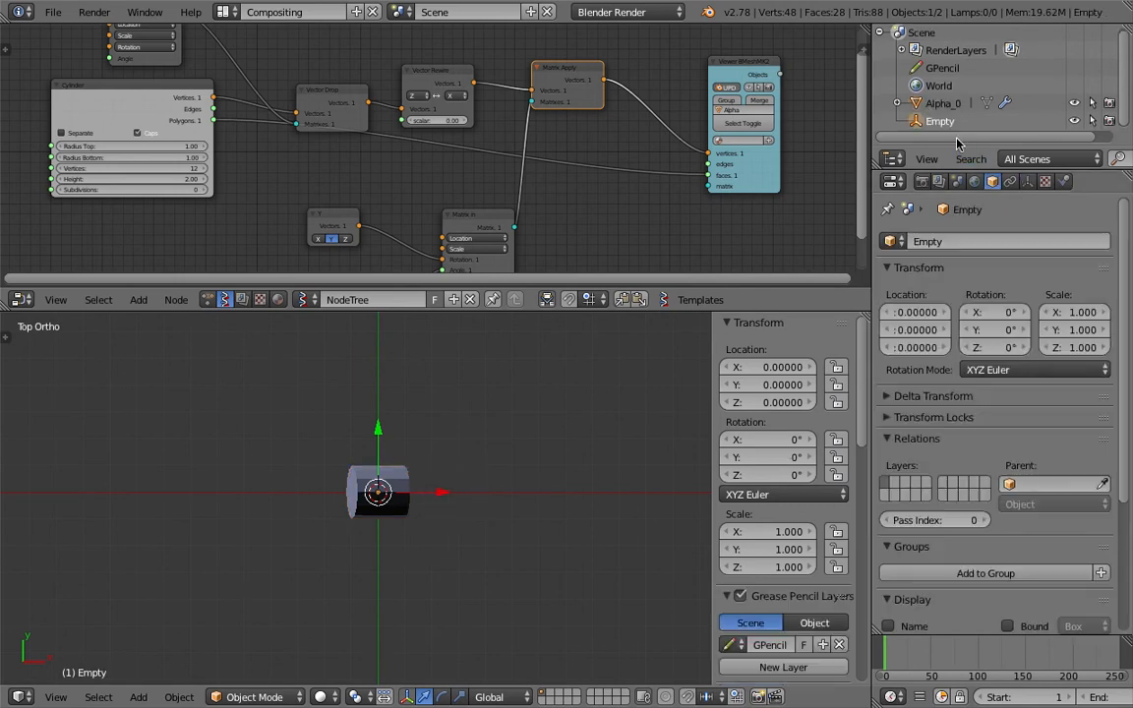
key("r")
left_click(523, 537)
right_click(396, 493)
left_click(1038, 472)
left_click(1023, 496)
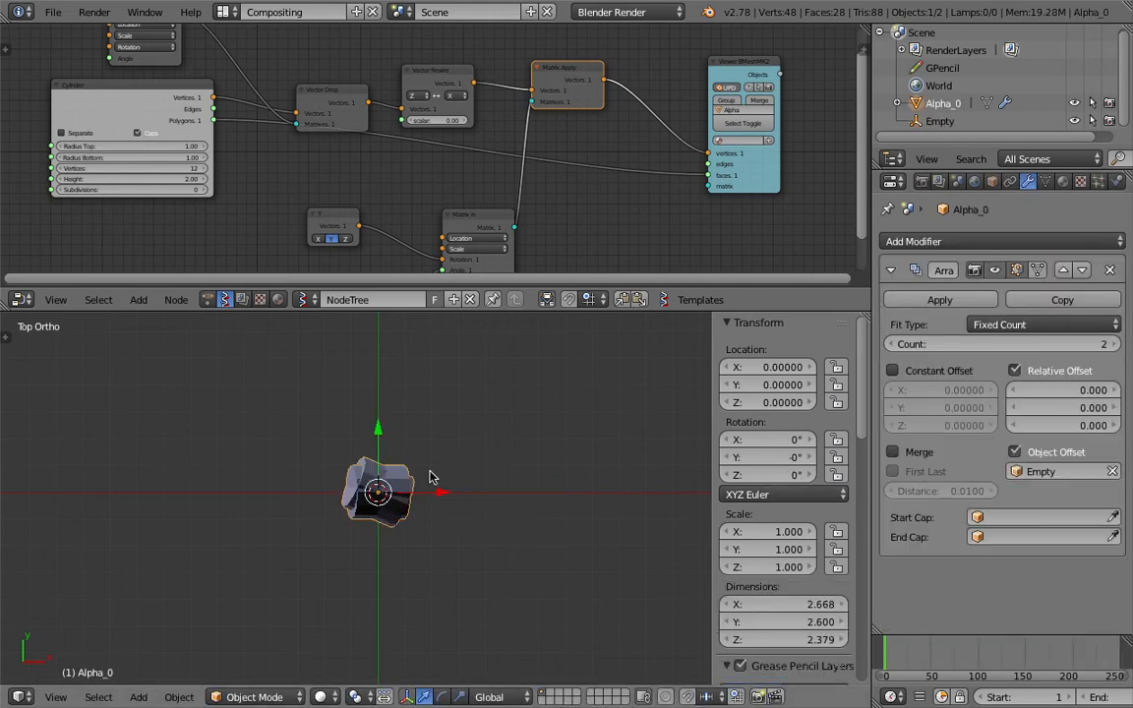
Step: Try moving Alpha_0 along the X axis, undo it and save the file
left_click_drag(446, 495, 485, 492)
key("ctrl+z")
key("ctrl+s")
left_click(489, 497)
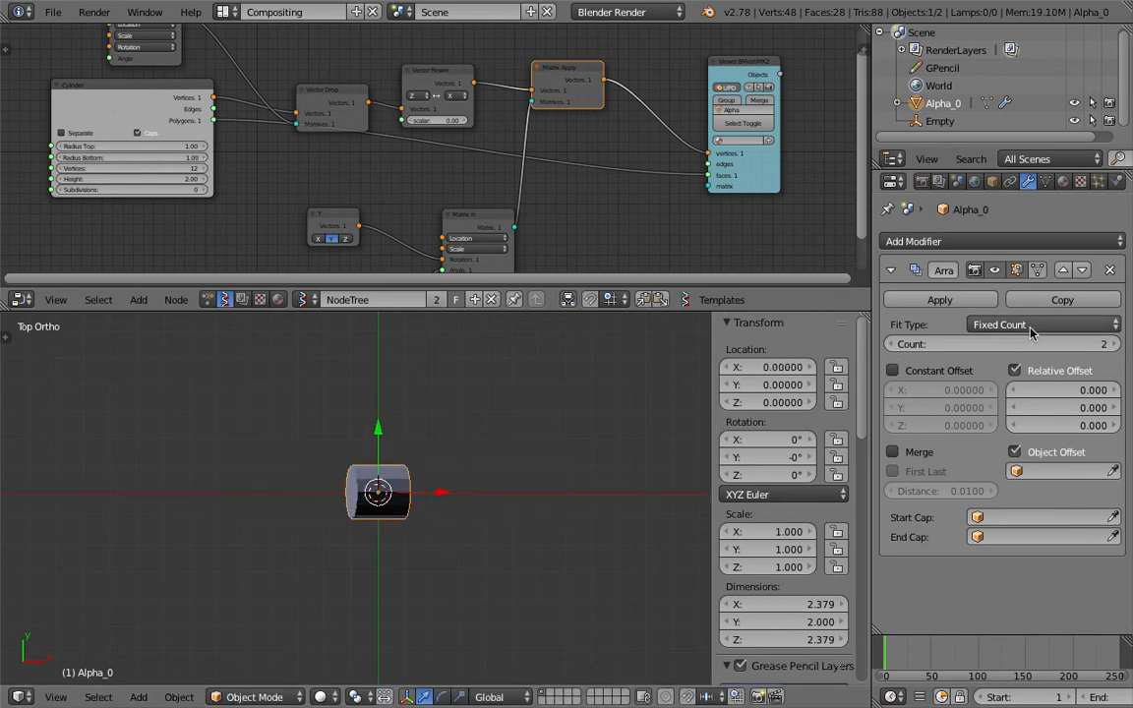
Step: Set the Array modifier's count to 20 and assign the Empty as its object offset
left_click_drag(1013, 344, 1118, 352)
left_click(1118, 351)
left_click(1118, 351)
left_click(1118, 351)
key("ctrl+s")
left_click(1118, 351)
left_click(1045, 475)
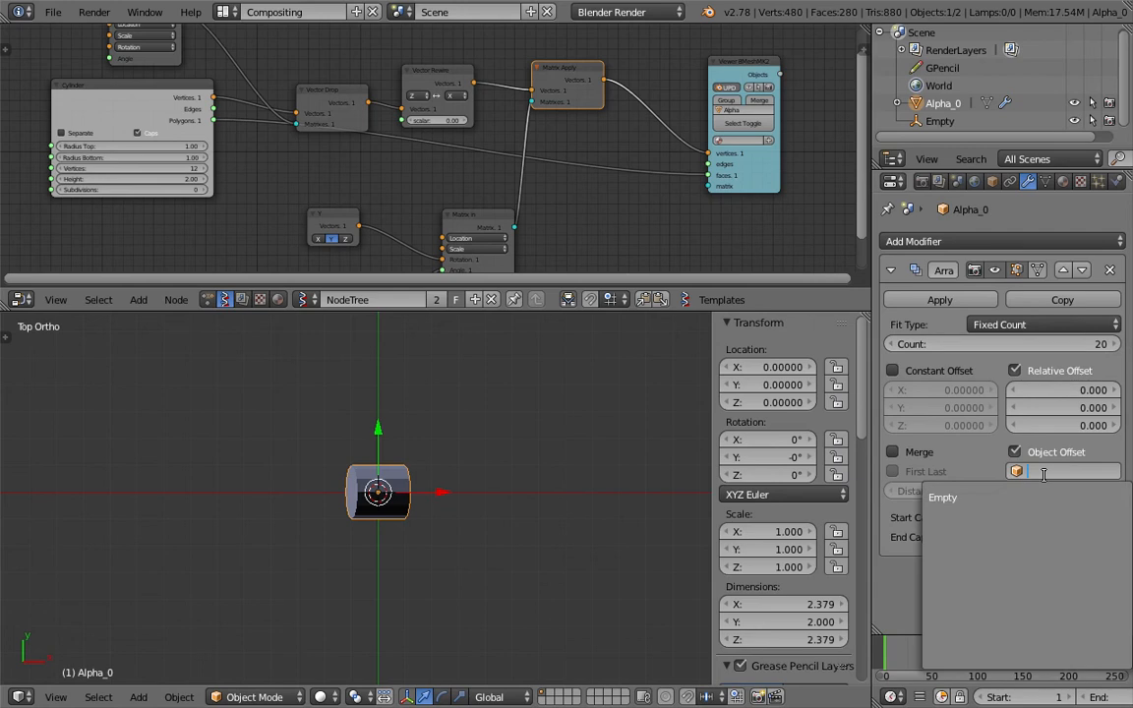
left_click(984, 497)
Step: Move the Empty to about X 1.96, Y -0.14 to spread the copies into an arc
scroll(498, 496, "up", 10)
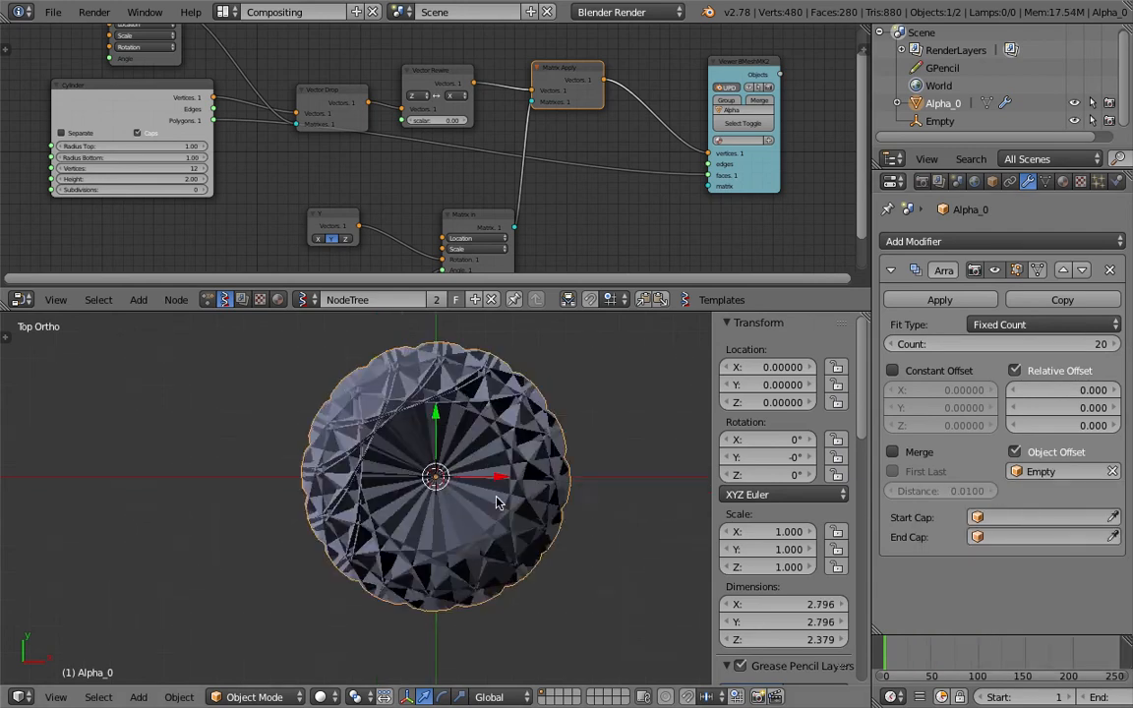
middle_click_drag(499, 494, 421, 491, "shift")
scroll(429, 500, "down", 3)
scroll(431, 506, "down", 3)
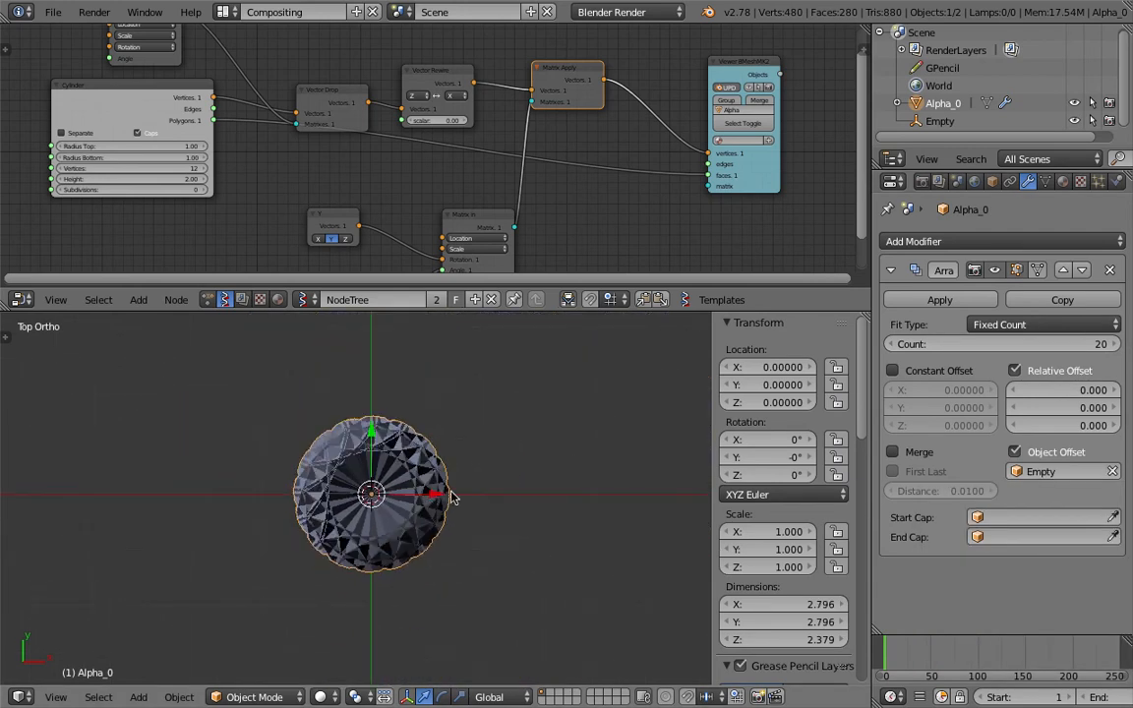
left_click(940, 122)
key("g")
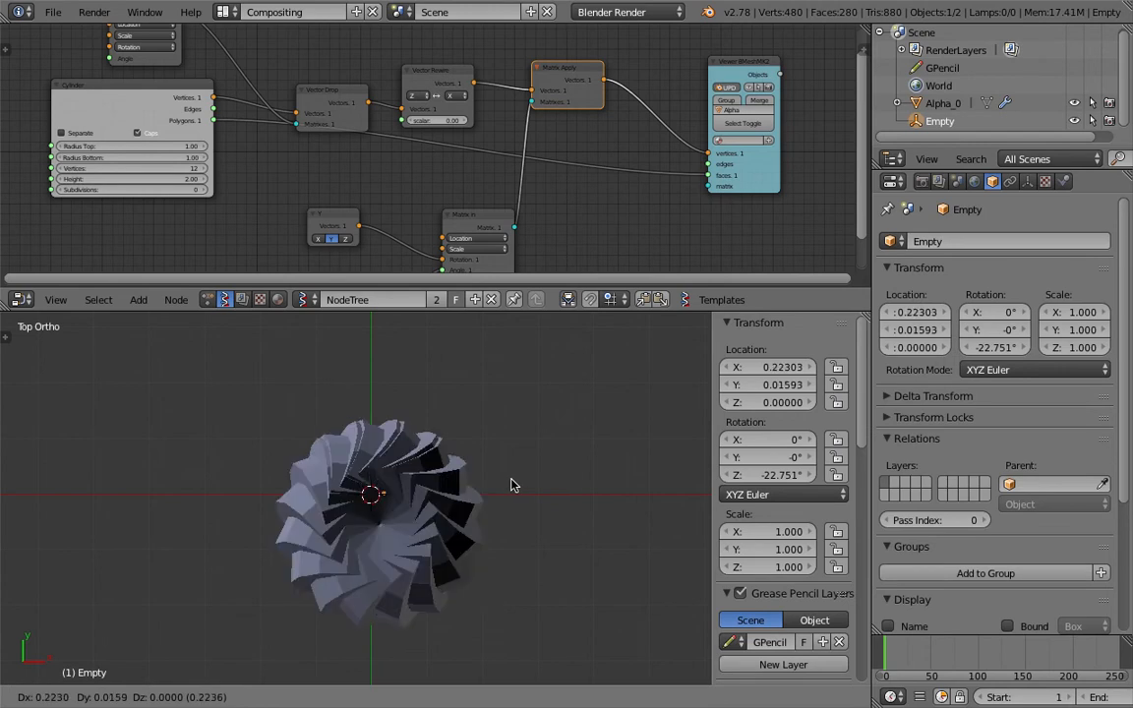
left_click(614, 492)
scroll(531, 498, "down", 3)
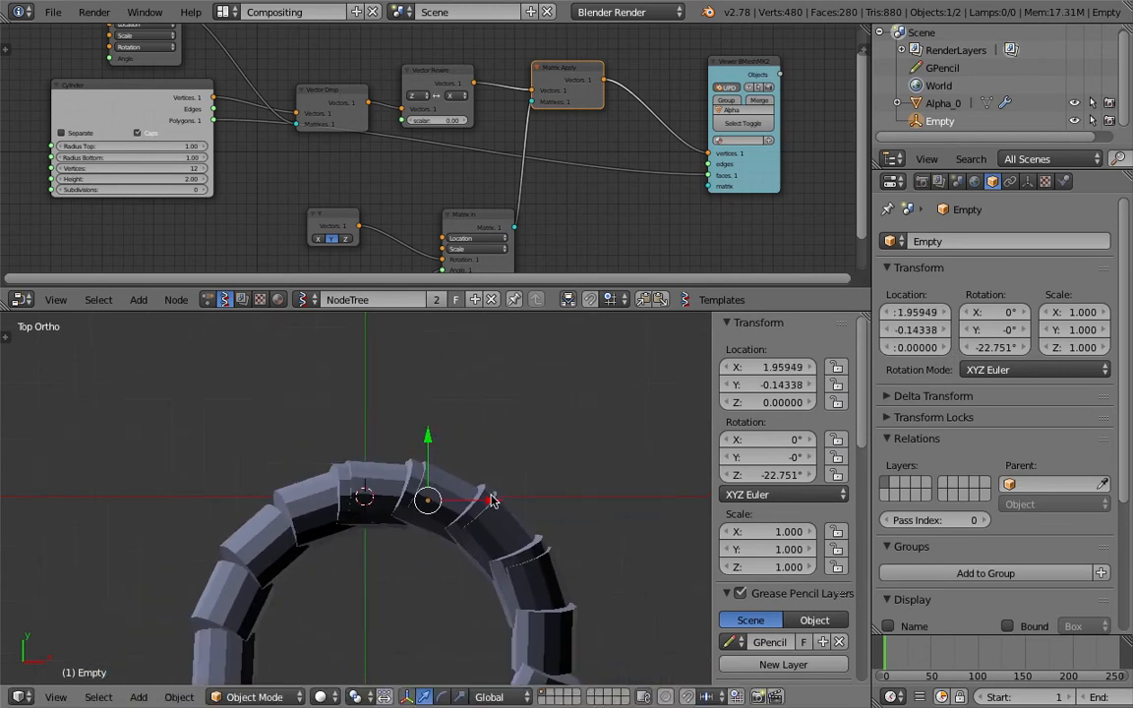
Step: Move the Empty farther out to about X 3.19, Y -0.76 to widen the ring of cylinders
middle_click_drag(493, 500, 464, 431, "shift")
left_click_drag(466, 432, 537, 458)
scroll(531, 460, "down", 3)
middle_click_drag(479, 462, 469, 405, "shift")
left_click_drag(482, 399, 459, 407)
key("g")
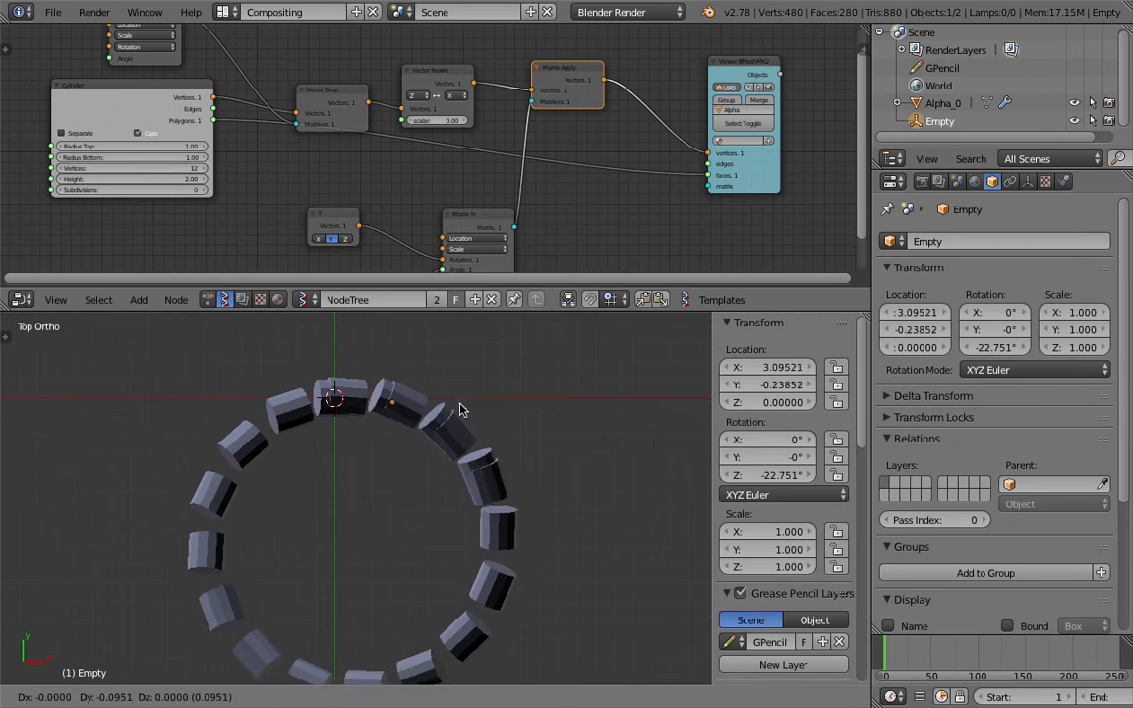
left_click(460, 416)
middle_click_drag(331, 559, 364, 543, "shift")
middle_click_drag(466, 507, 472, 486, "shift")
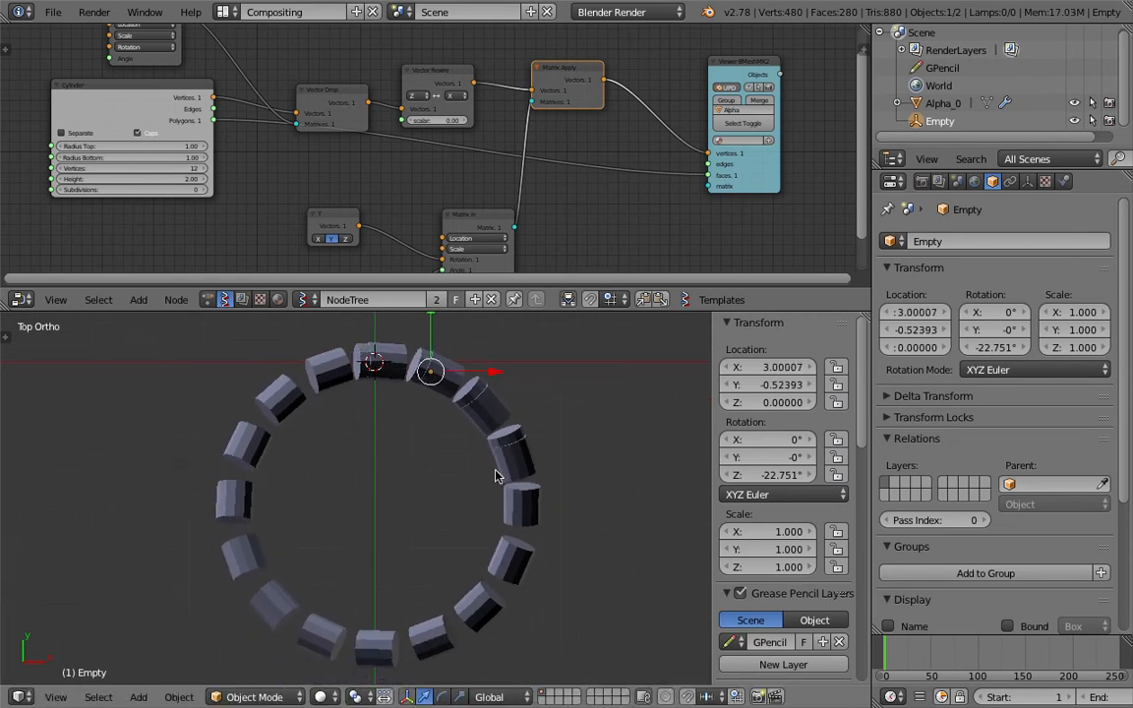
left_click_drag(433, 377, 436, 386)
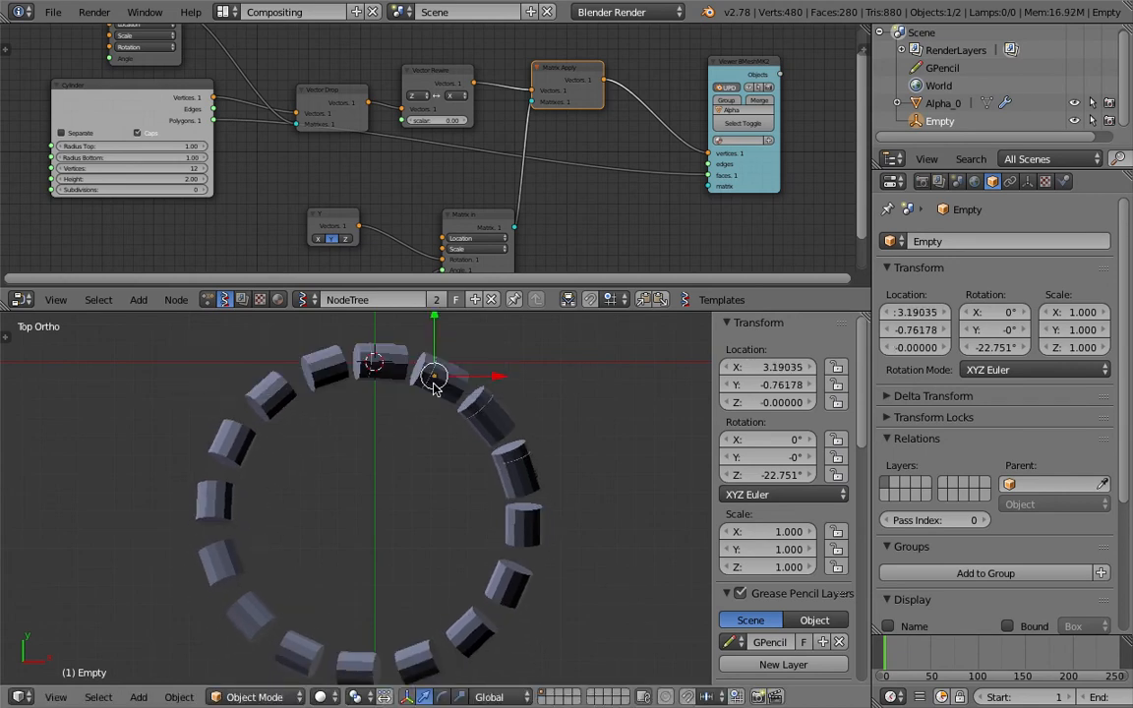
Step: Reduce the count of Alpha_0's Array modifier to 16
right_click(433, 387)
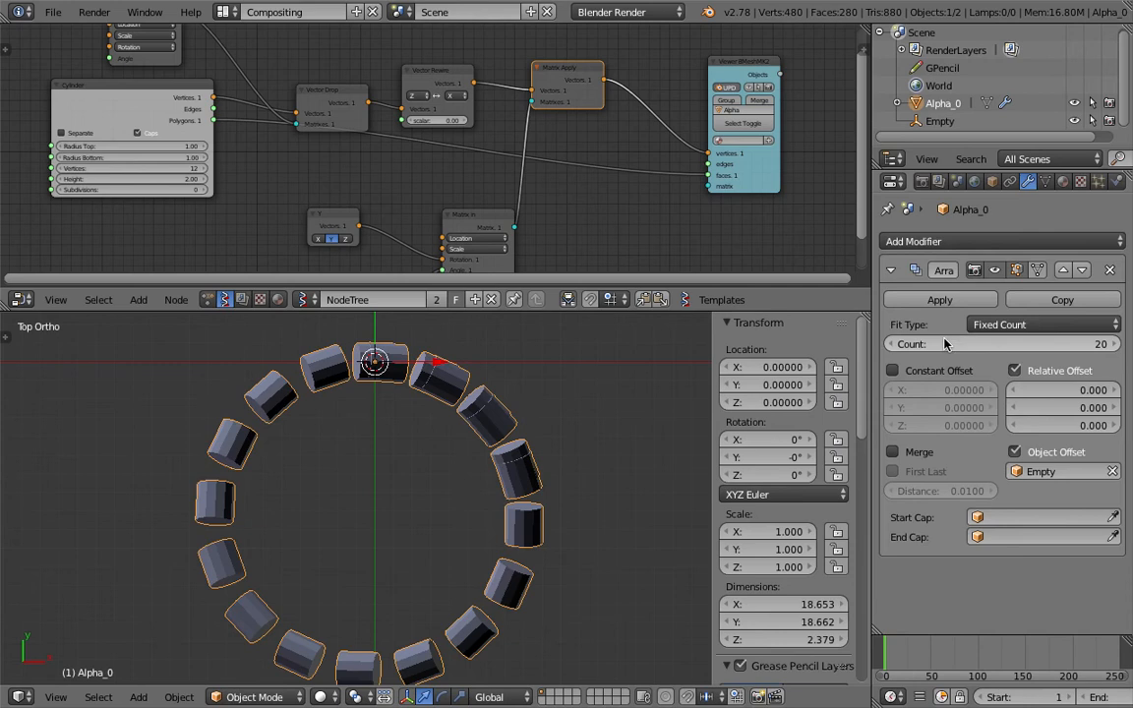
left_click_drag(906, 346, 885, 351)
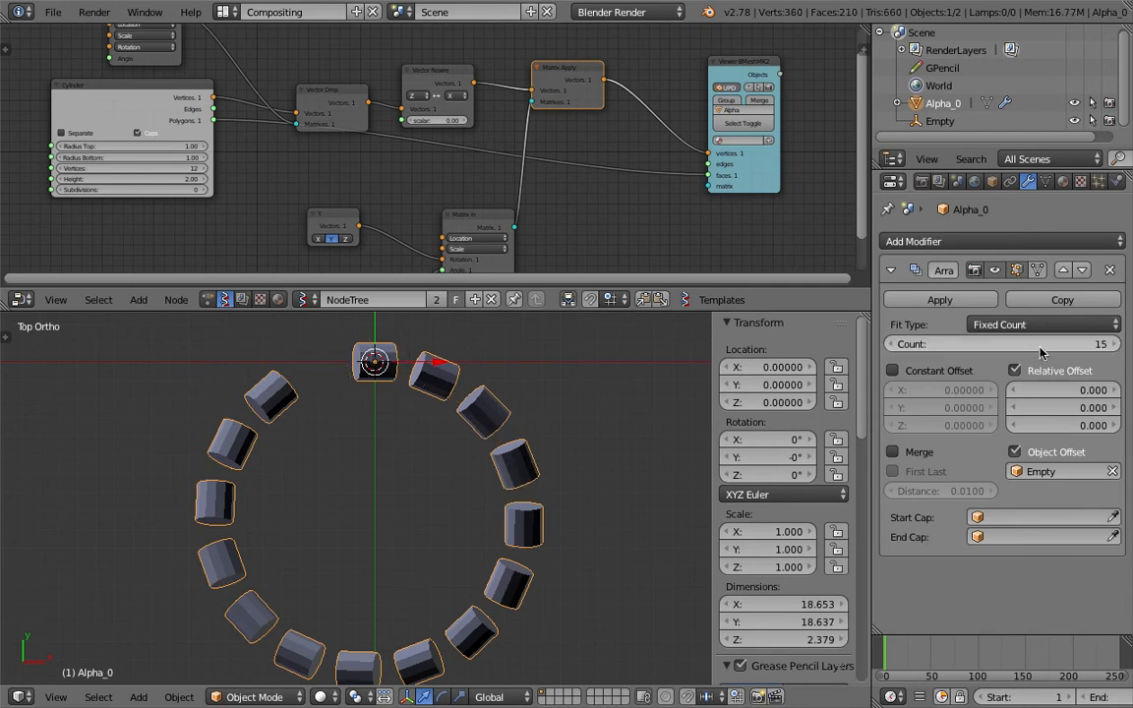
left_click(1110, 346)
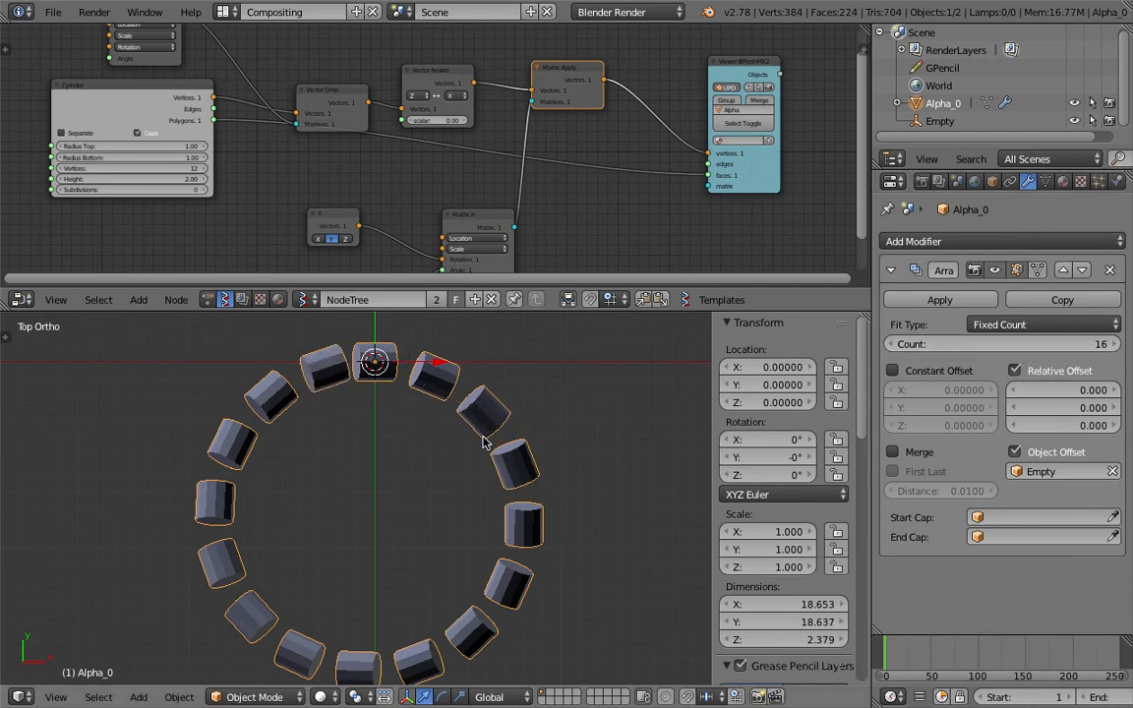
Step: Try moving Alpha_0 relative to the Empty, return it to the origin and save the file
key("g")
left_click(569, 430)
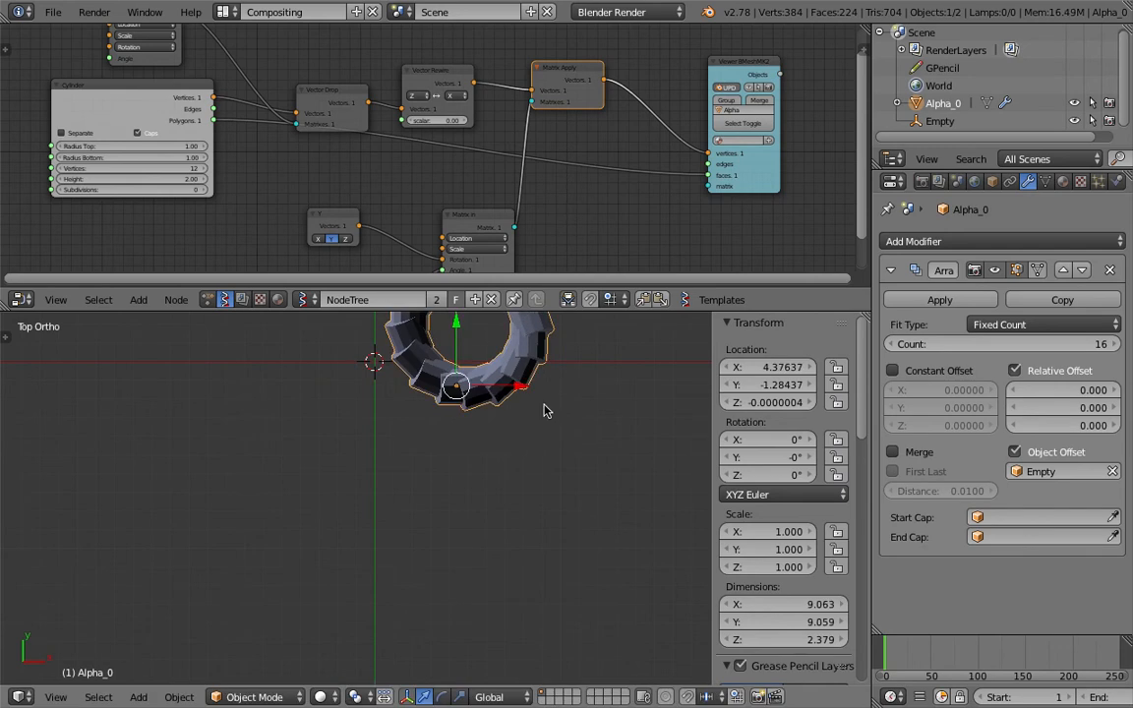
key("g")
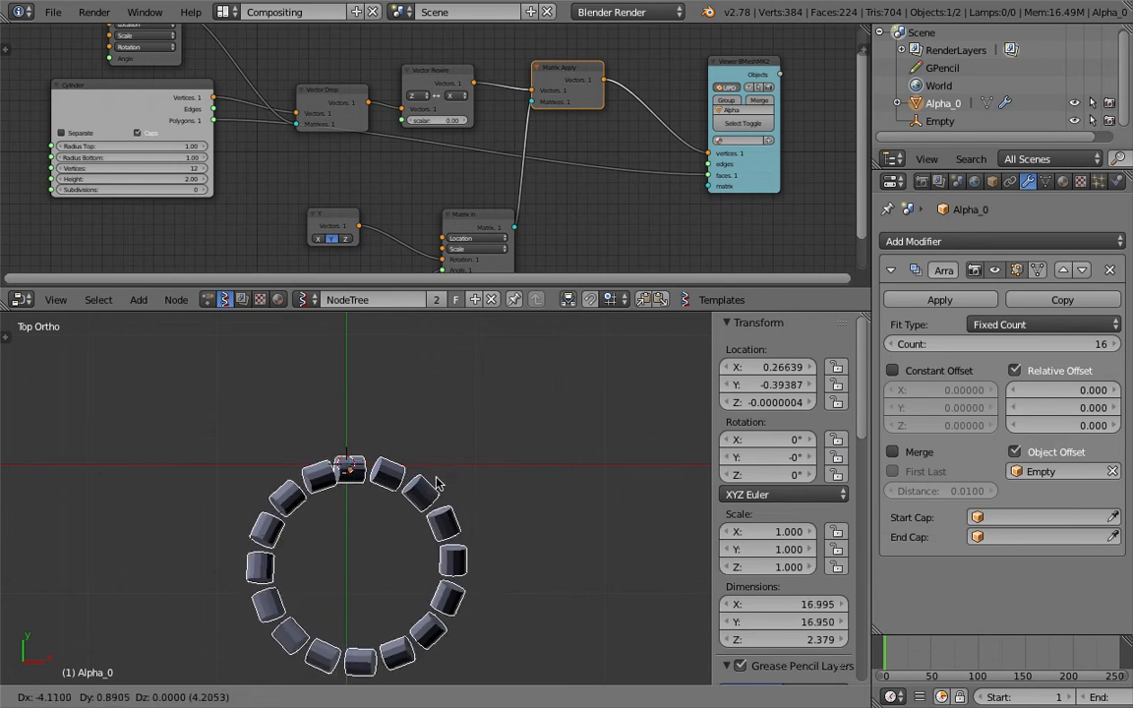
left_click(487, 449)
middle_click_drag(376, 367, 431, 433, "shift")
scroll(429, 436, "up", 2)
scroll(440, 427, "down", 2)
key("ctrl+s")
left_click(442, 427)
Step: Increase the Cylinder node's top radius to 1.78 to taper the arrayed pieces
middle_click_drag(224, 152, 284, 214)
scroll(222, 156, "up", 3)
left_click_drag(292, 198, 344, 197)
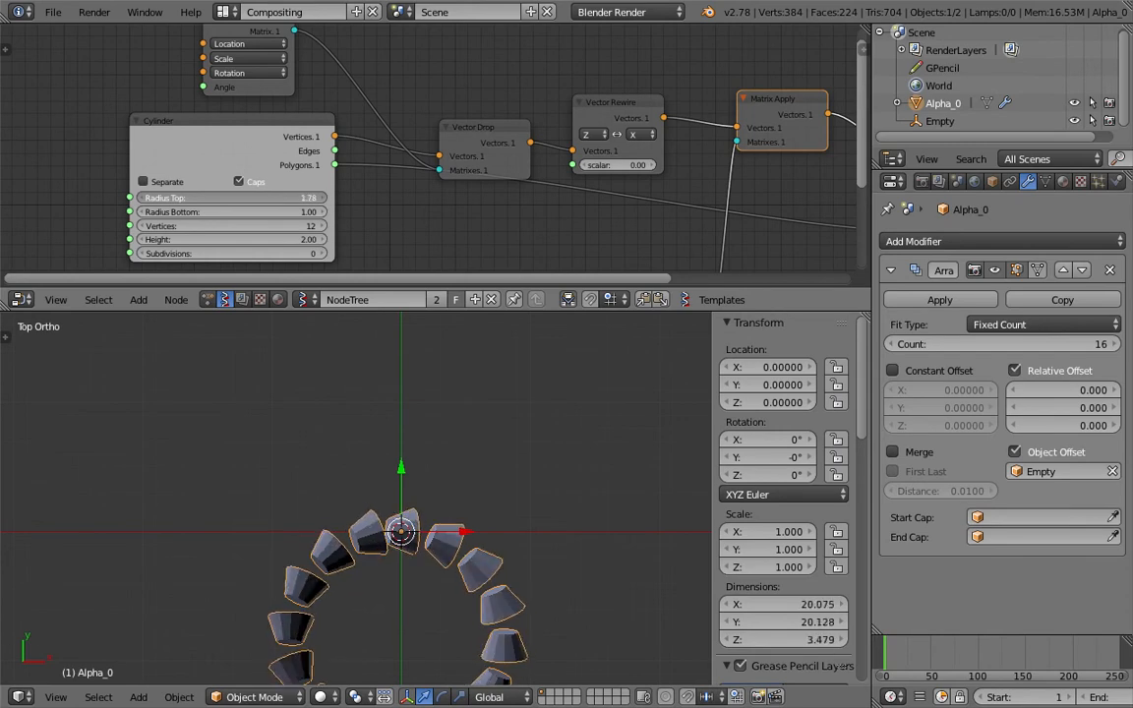
Step: Move the Empty to the opposite side at about X -3.28, Y 1.16 and save the file
left_click(938, 121)
key("g")
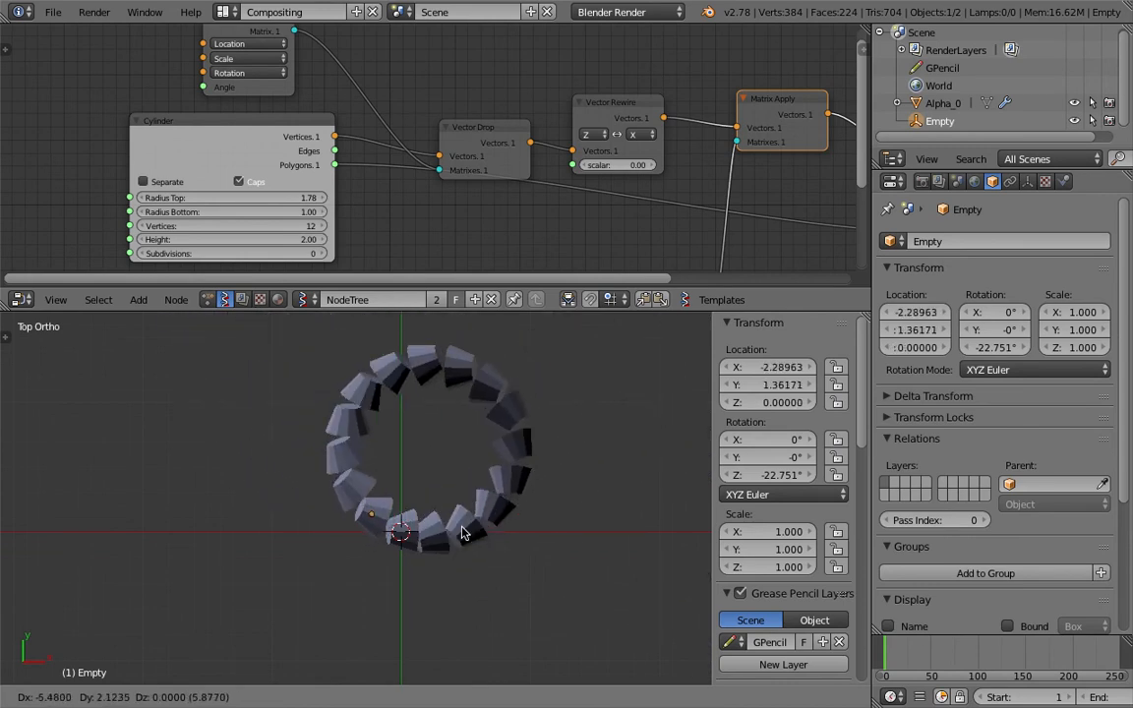
left_click(420, 536)
key("ctrl+s")
middle_click_drag(414, 507, 402, 554)
left_click(55, 696)
left_click(47, 621)
left_click_drag(337, 556, 355, 559)
Step: Toggle between perspective and orthographic view and try a trackball rotation of the Empty
left_click(55, 696)
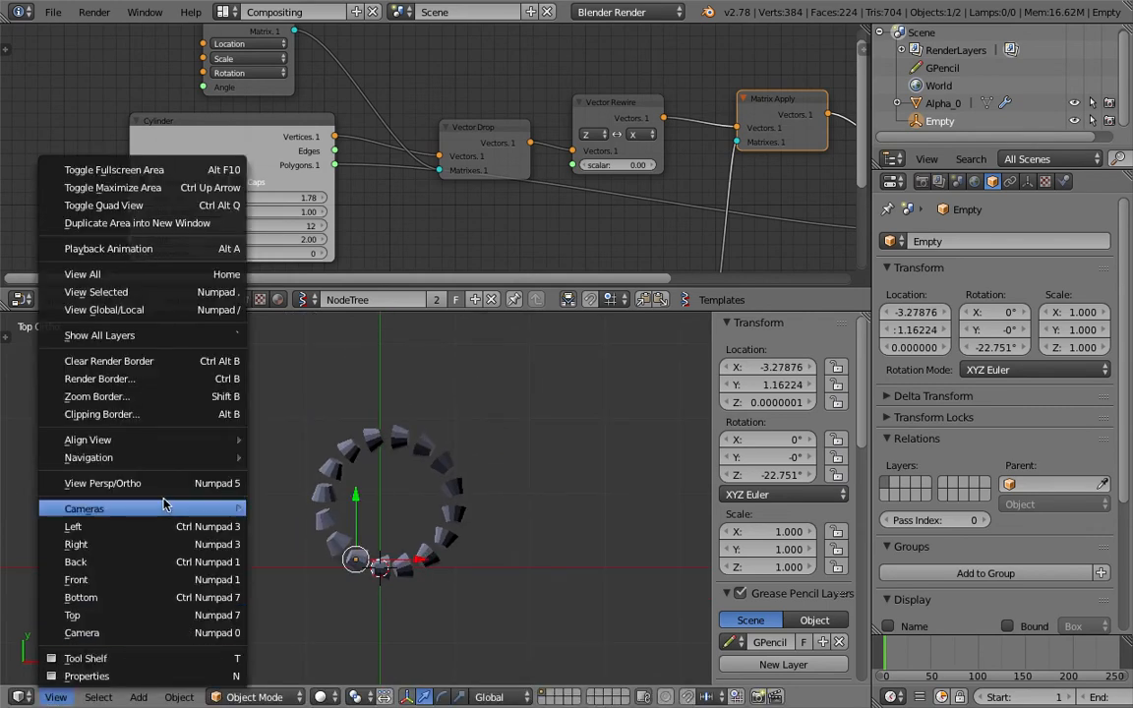
left_click(103, 483)
left_click(56, 697)
left_click(147, 481)
key("r")
key("r")
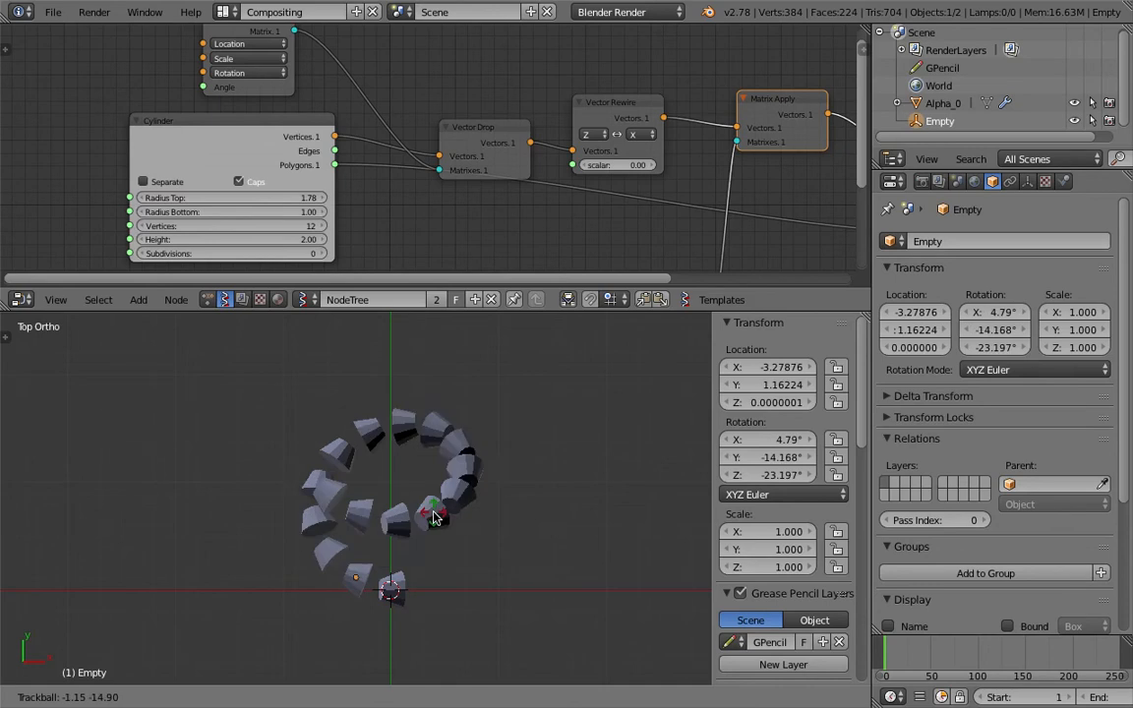
key("Escape")
Step: Adjust the Empty's Z rotation to about -21.86° and save the file
key("r")
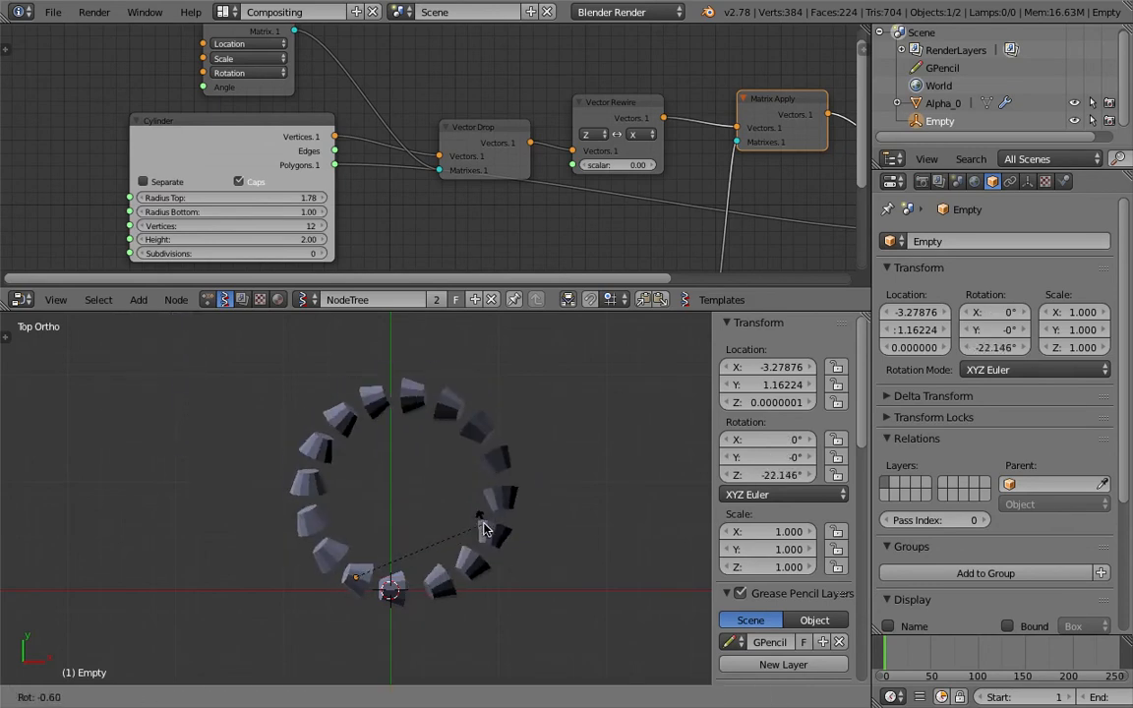
left_click(486, 526)
mouse_move(772, 475)
left_mouse_down()
mouse_move(783, 475)
mouse_move(772, 475)
left_mouse_up()
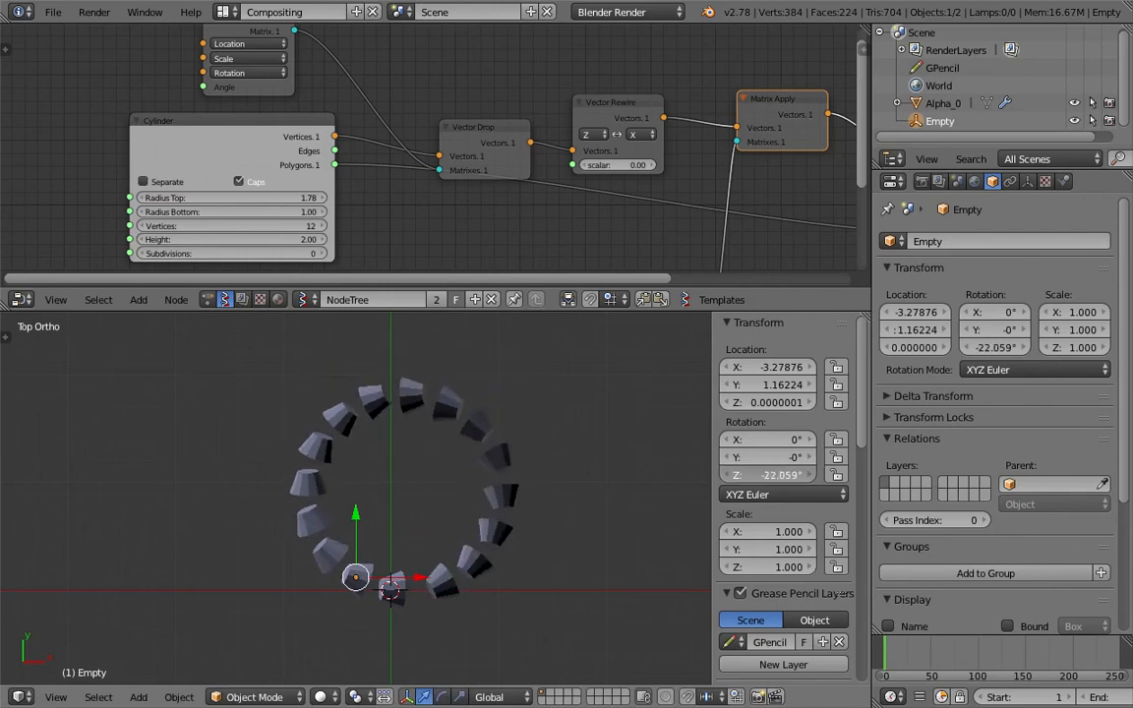
key("ctrl+s")
Step: Scale the Empty down to about 0.972 and raise the object's Array modifier count to 182
key("s")
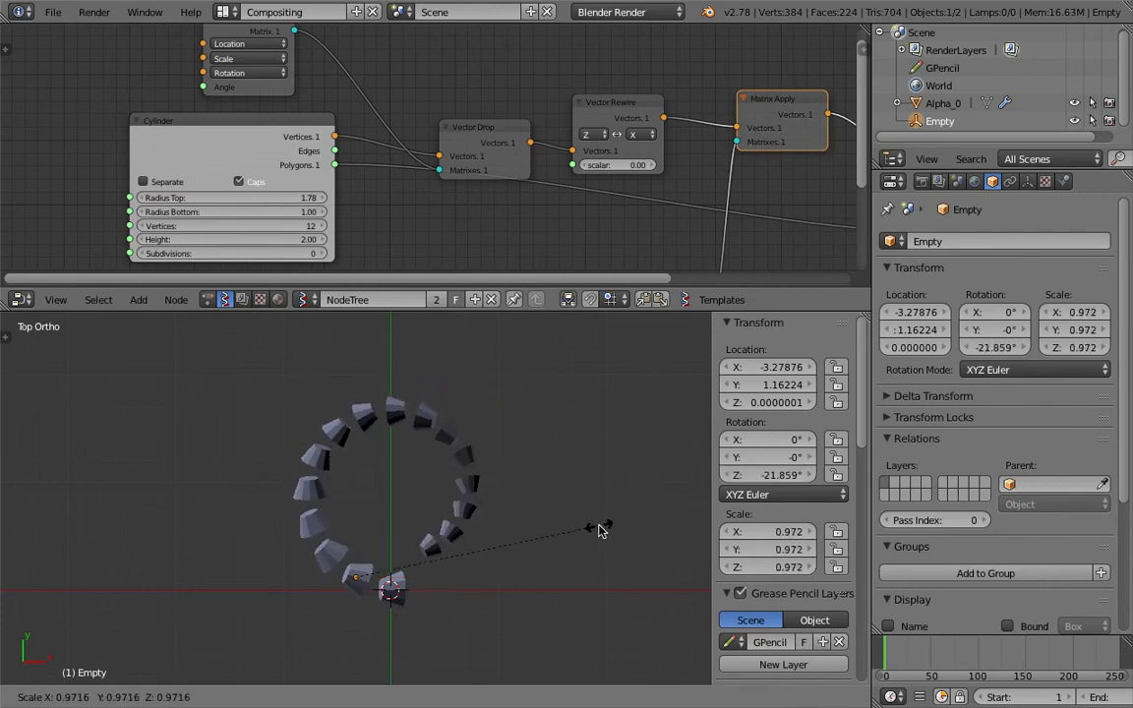
left_click(602, 532)
right_click(477, 484)
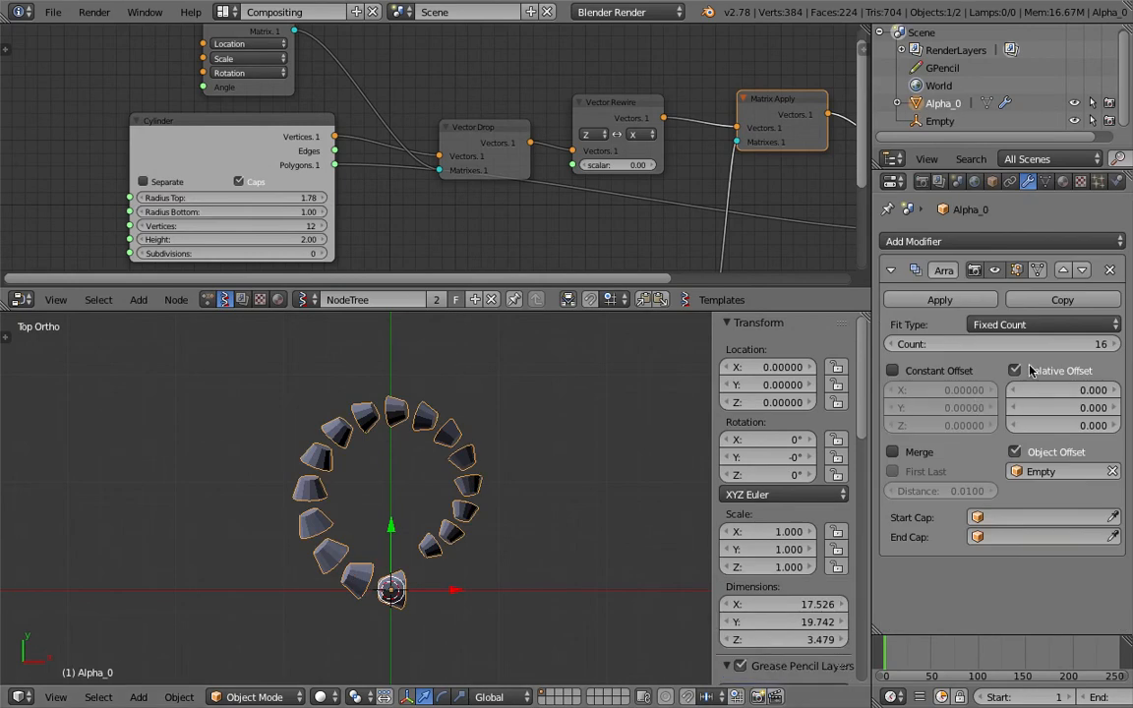
left_click_drag(999, 344, 1028, 344)
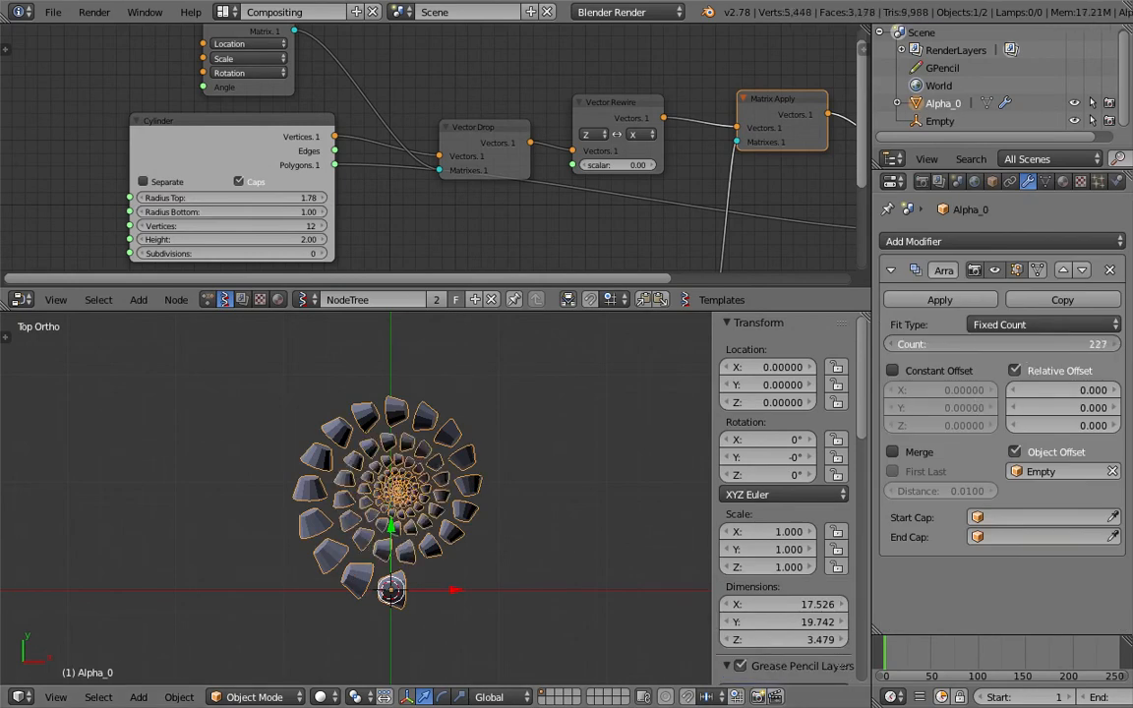
left_click_drag(1018, 349, 1053, 349)
scroll(459, 470, "up", 3)
Step: Save the file as a new incremented version named sv_akiyoshi_modifier_002.blend
key("super+s")
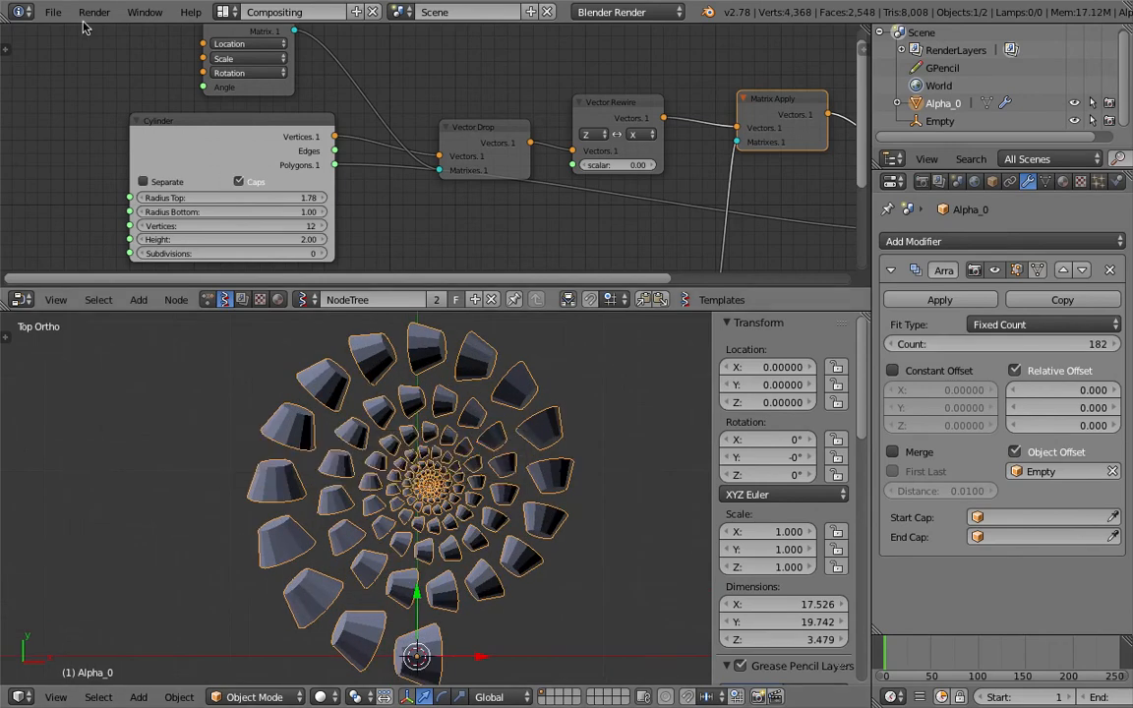
left_click(55, 14)
left_click(126, 167)
key("KP_Add")
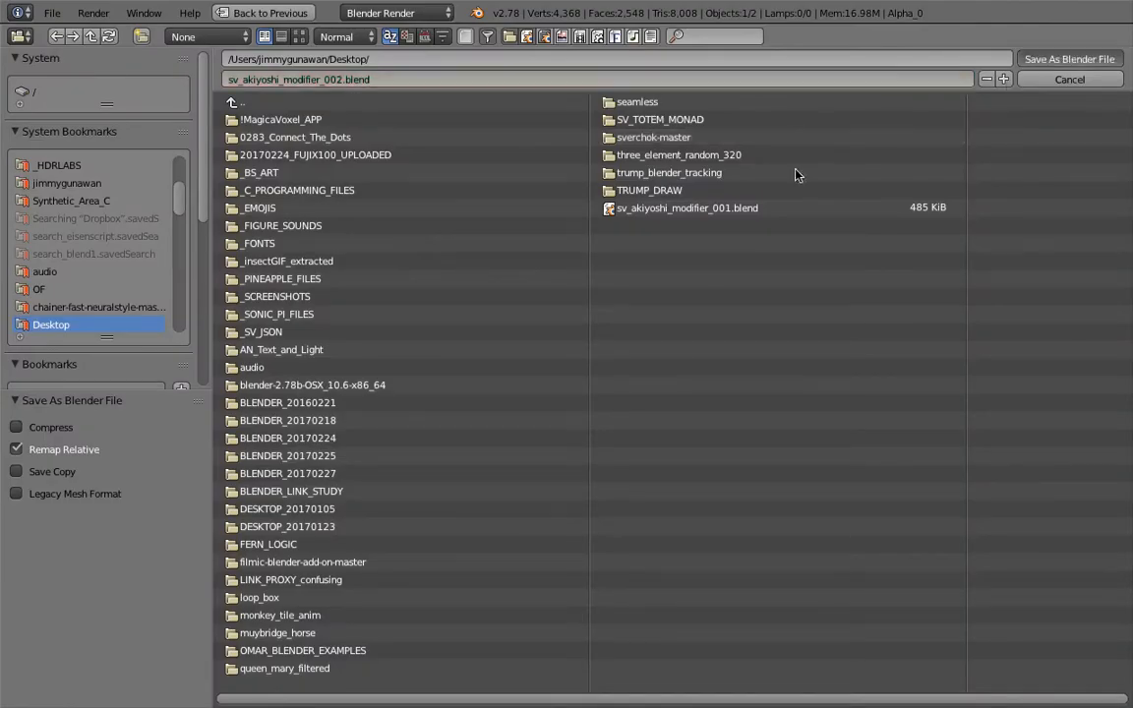
key("Return")
scroll(475, 423, "down", 3)
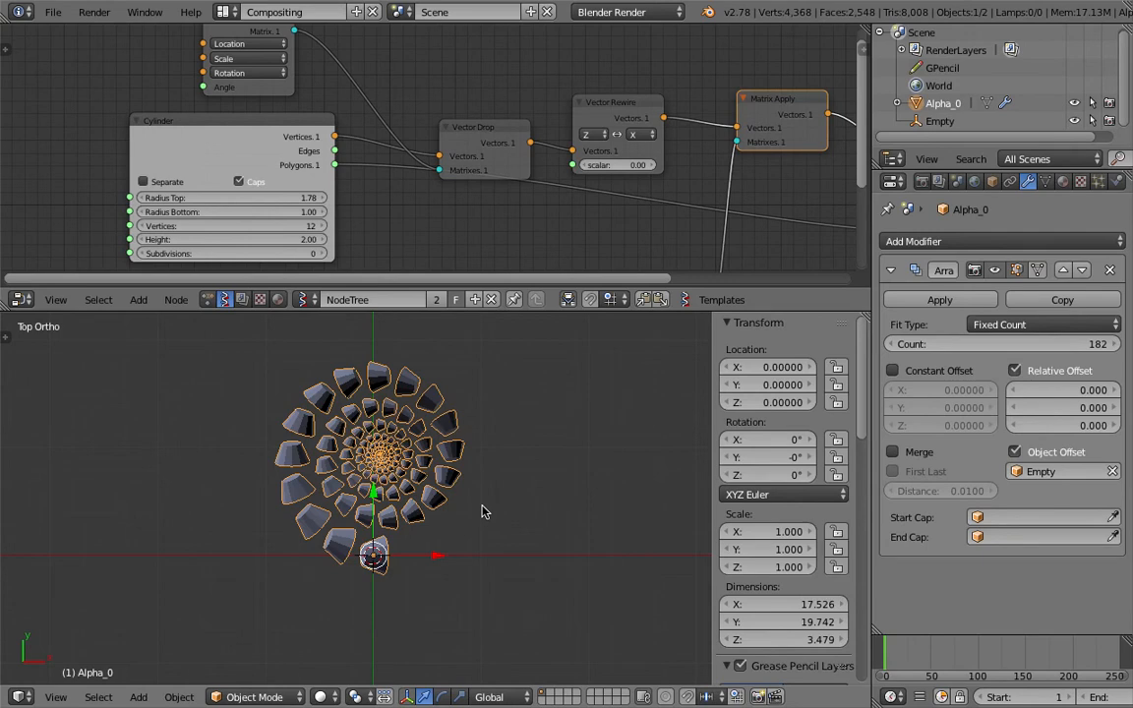
Step: Add a second Array modifier to Alpha_0 below the existing one
scroll(394, 454, "down", 2)
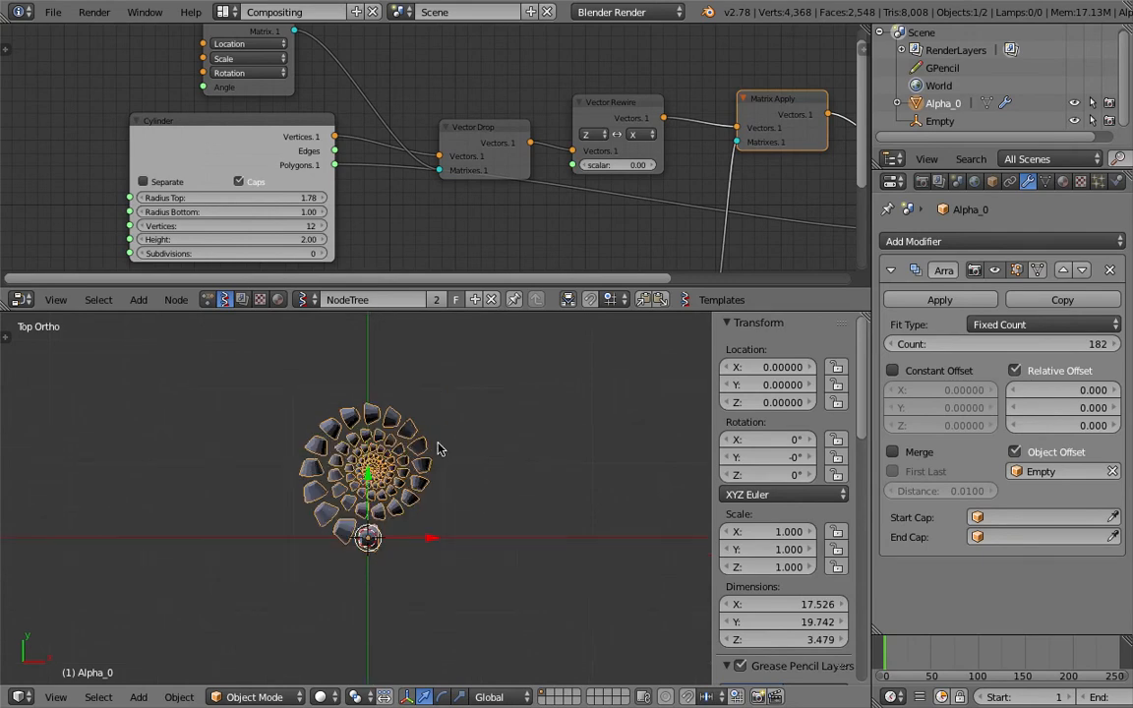
left_click(934, 242)
left_click(622, 283)
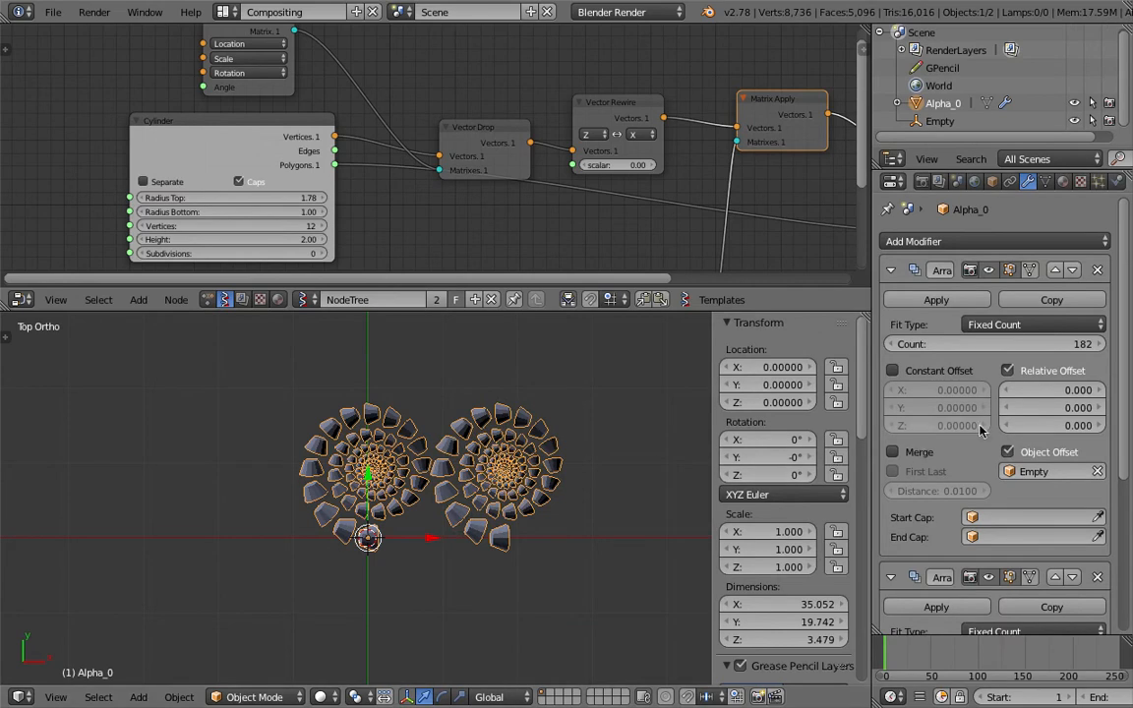
scroll(601, 456, "down", 3)
scroll(600, 456, "up", 2)
scroll(1001, 546, "down", 6)
Step: Add a Plain Axes Empty with its location reset to the origin, and save over the existing file
key("shift+a")
mouse_move(605, 544)
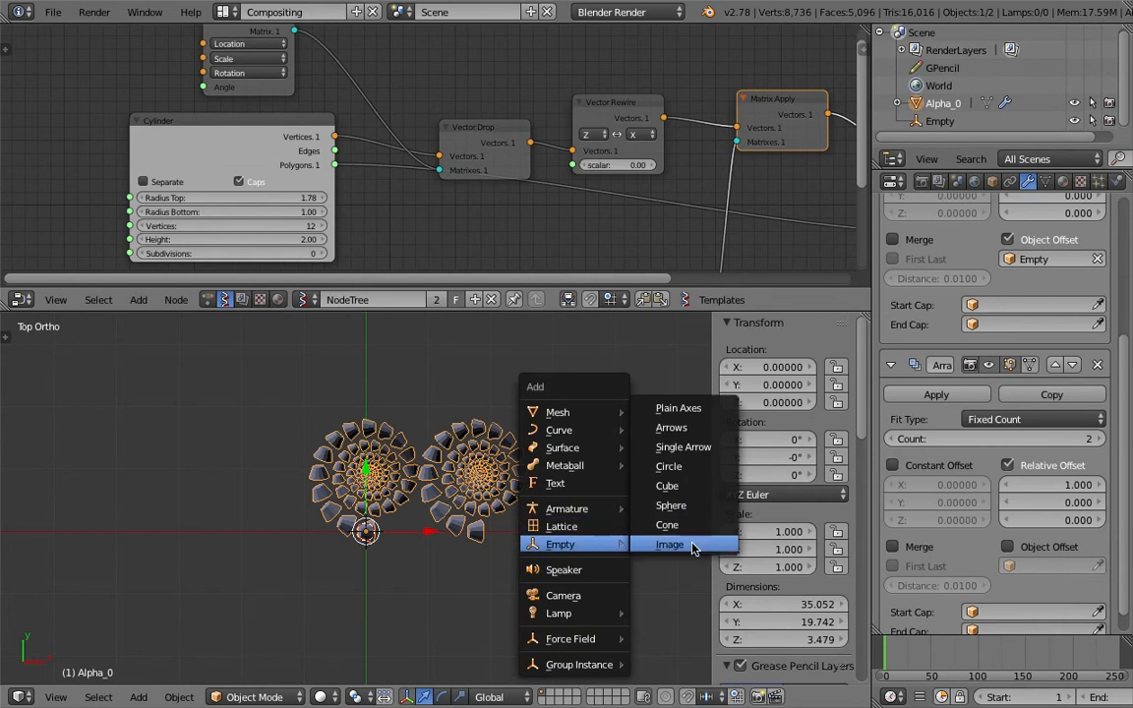
left_click(701, 409)
key("g")
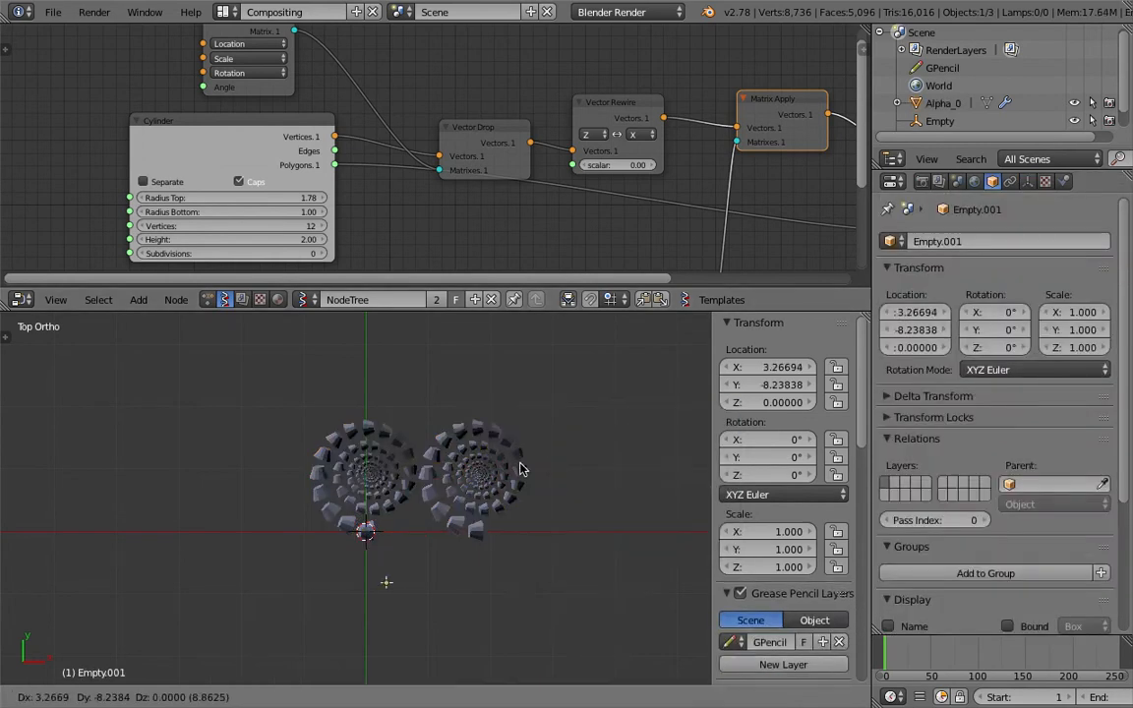
left_click(527, 479)
key("alt+g")
key("ctrl+s")
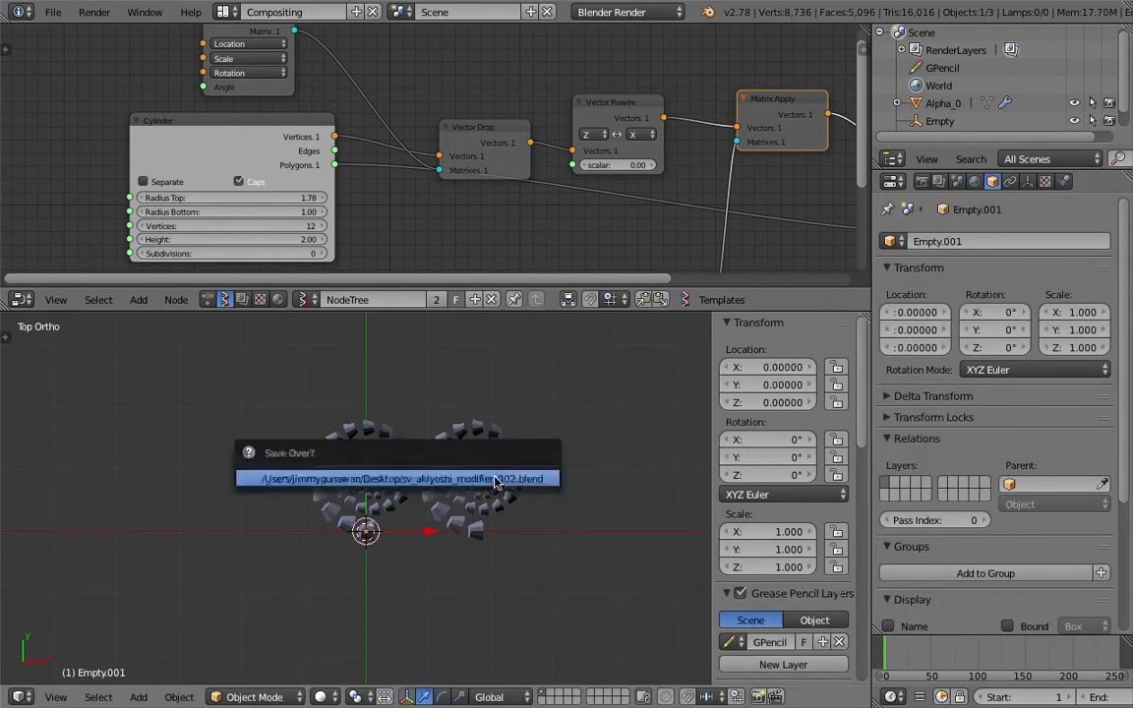
left_click(498, 480)
Step: Enable Object Offset with Empty.001 on Alpha_0's second Array modifier and set its relative X offset to 0
right_click(497, 480)
scroll(993, 566, "down", 2)
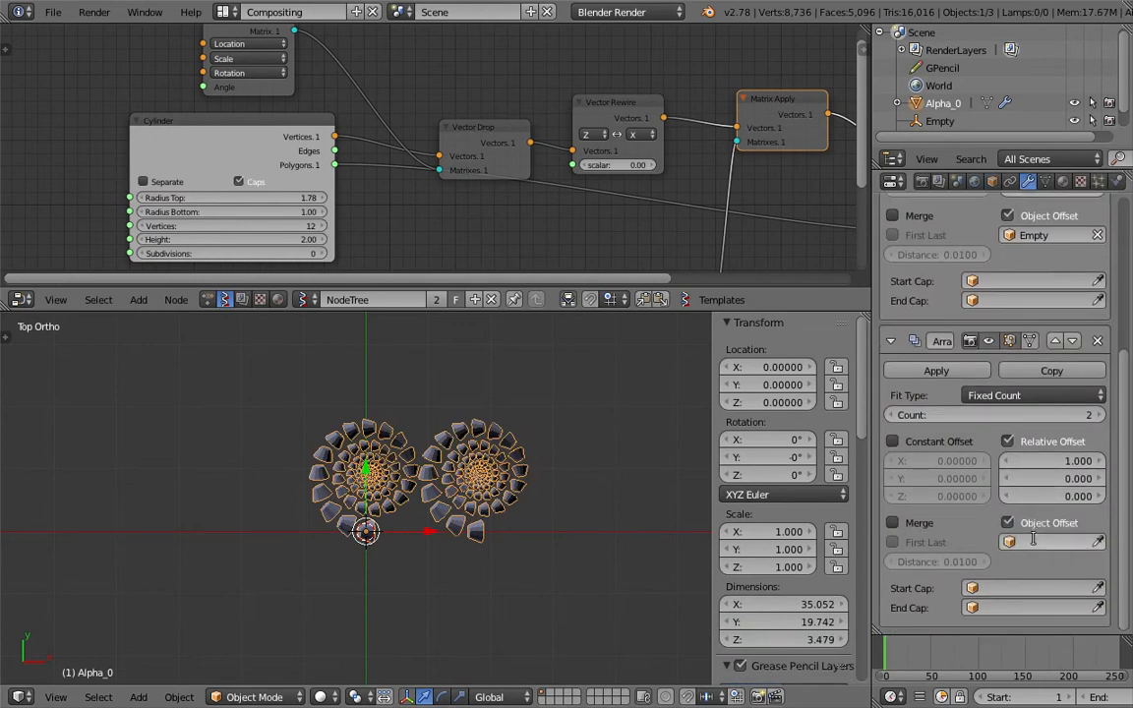
left_click(1033, 542)
left_click(991, 378)
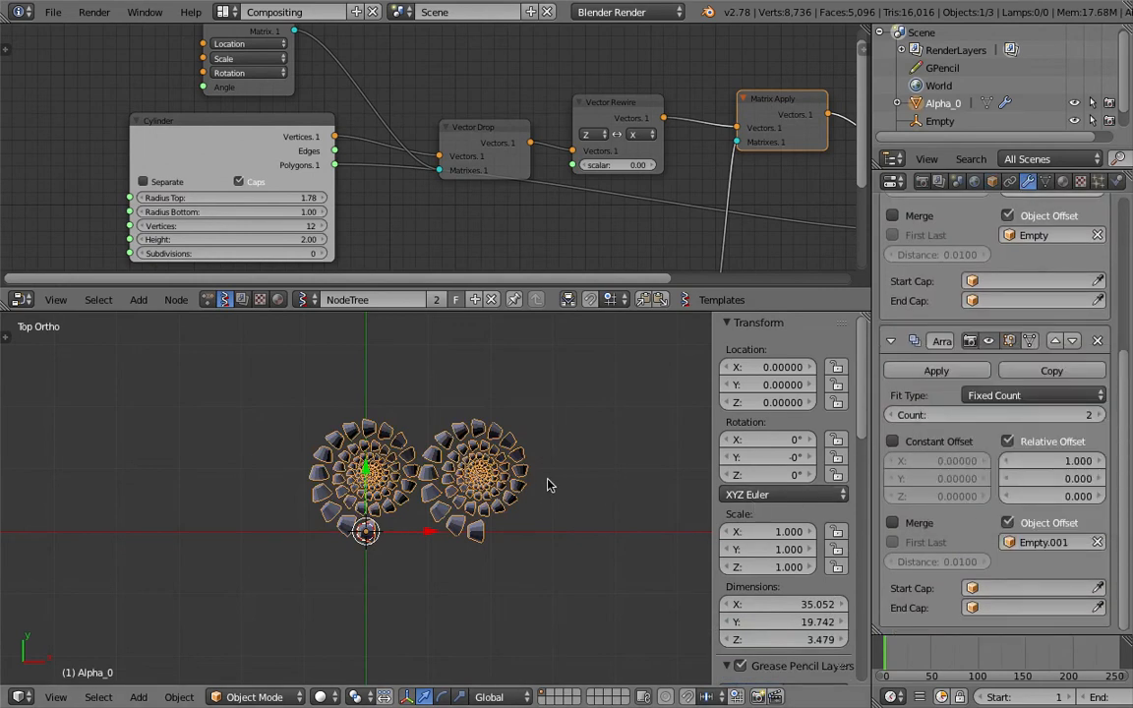
type("0")
key("Return")
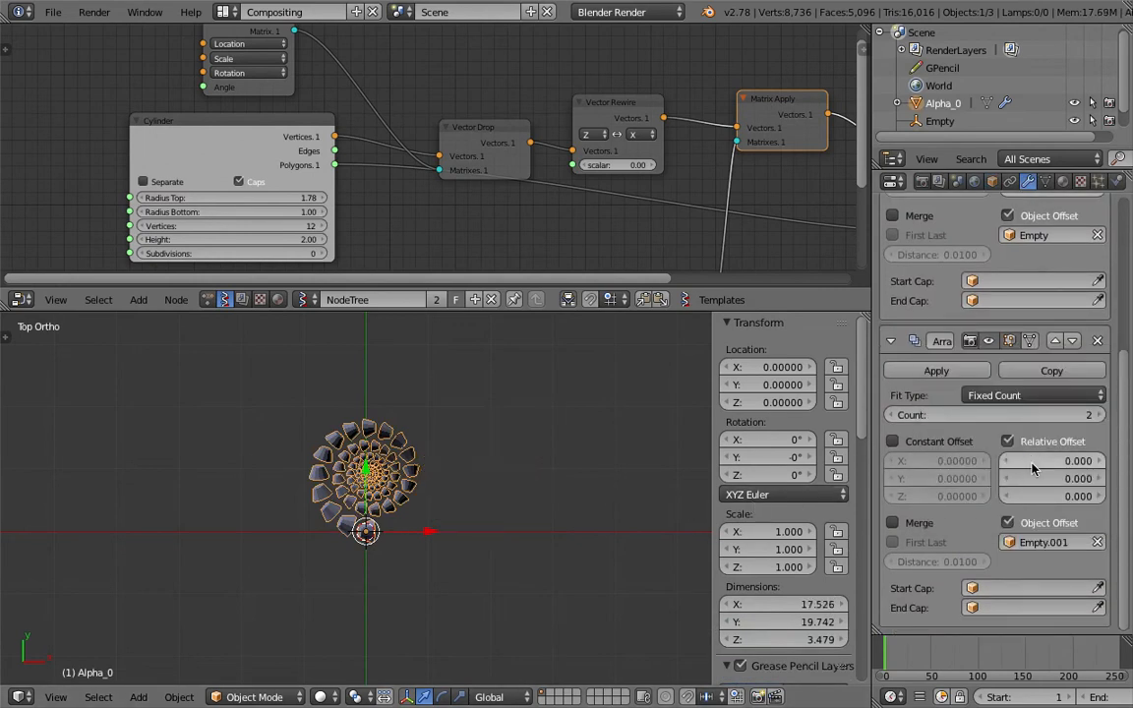
Step: Rotate Empty.001 to about -162.7° around Z in the top view
left_click(941, 121)
scroll(935, 125, "down", 1)
left_click(945, 121)
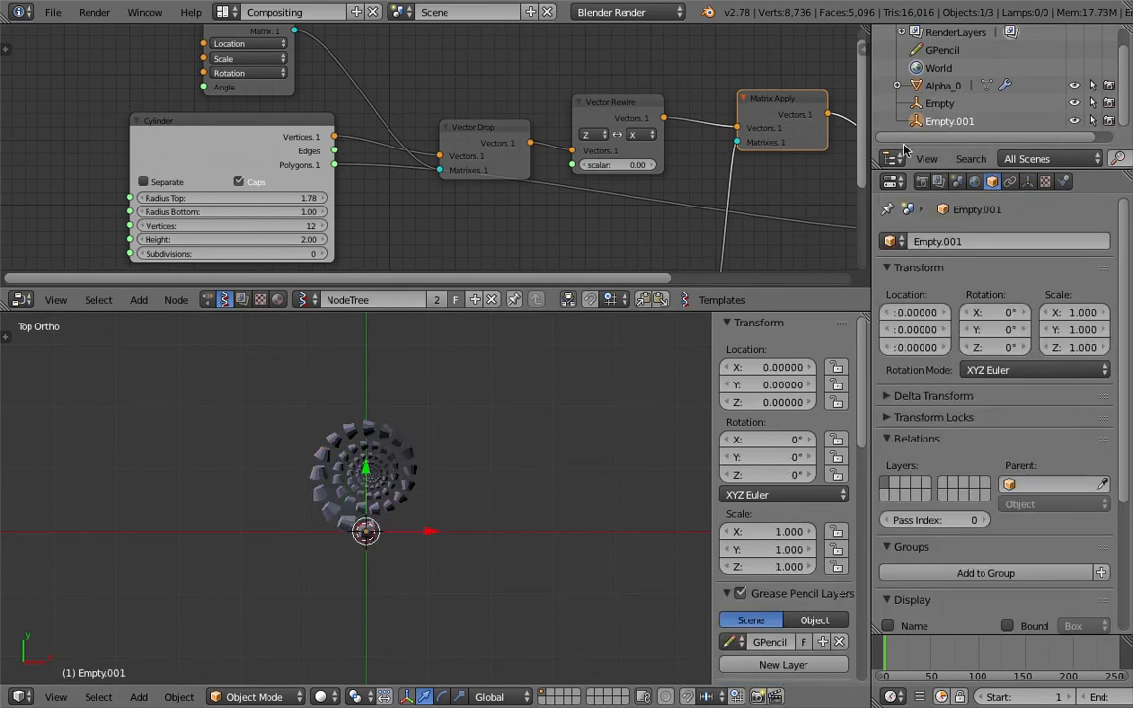
key("r")
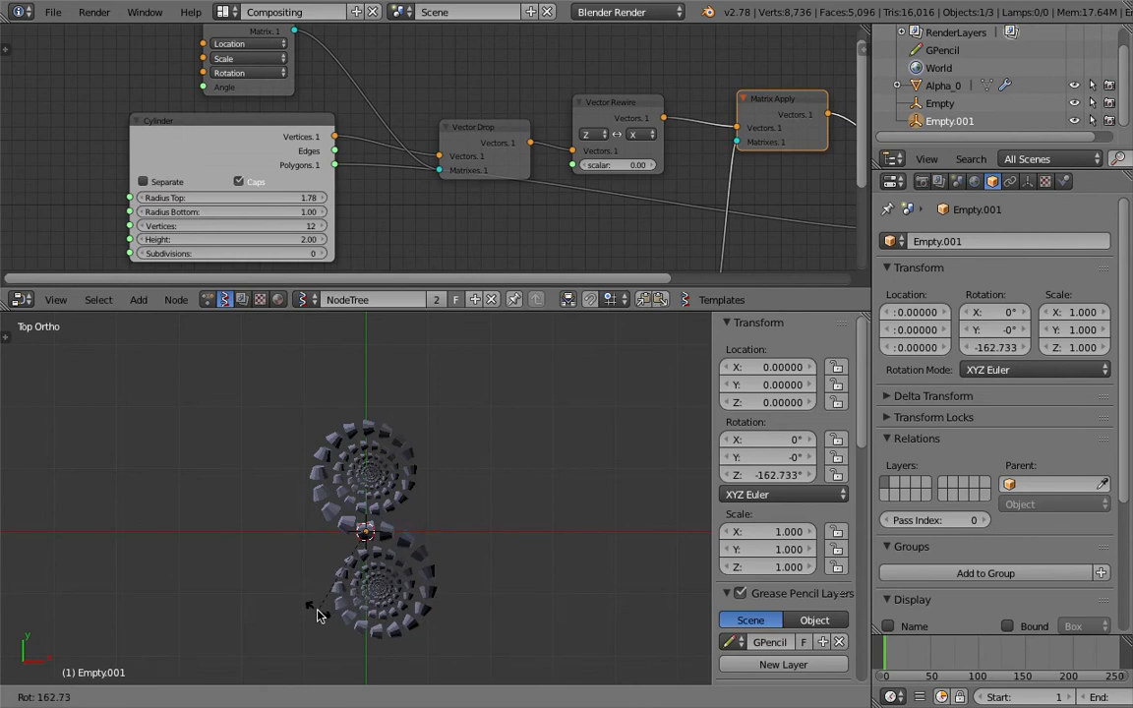
left_click(328, 612)
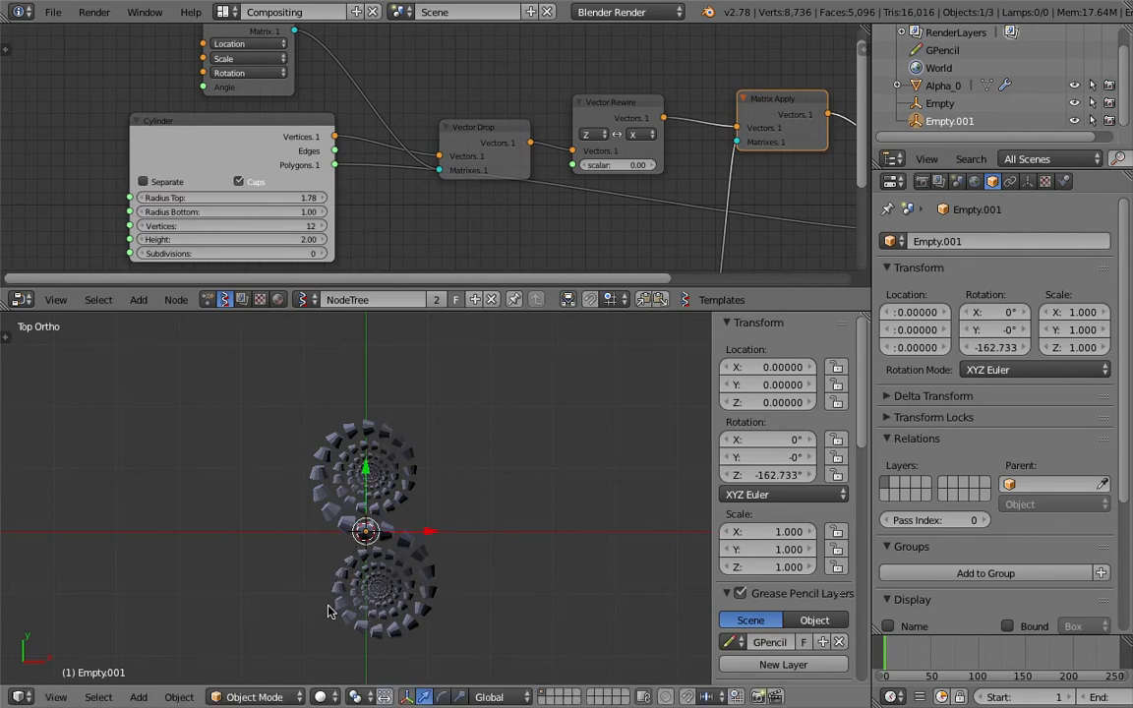
Step: Increase the count of Alpha_0's second Array modifier to 12
right_click(425, 558)
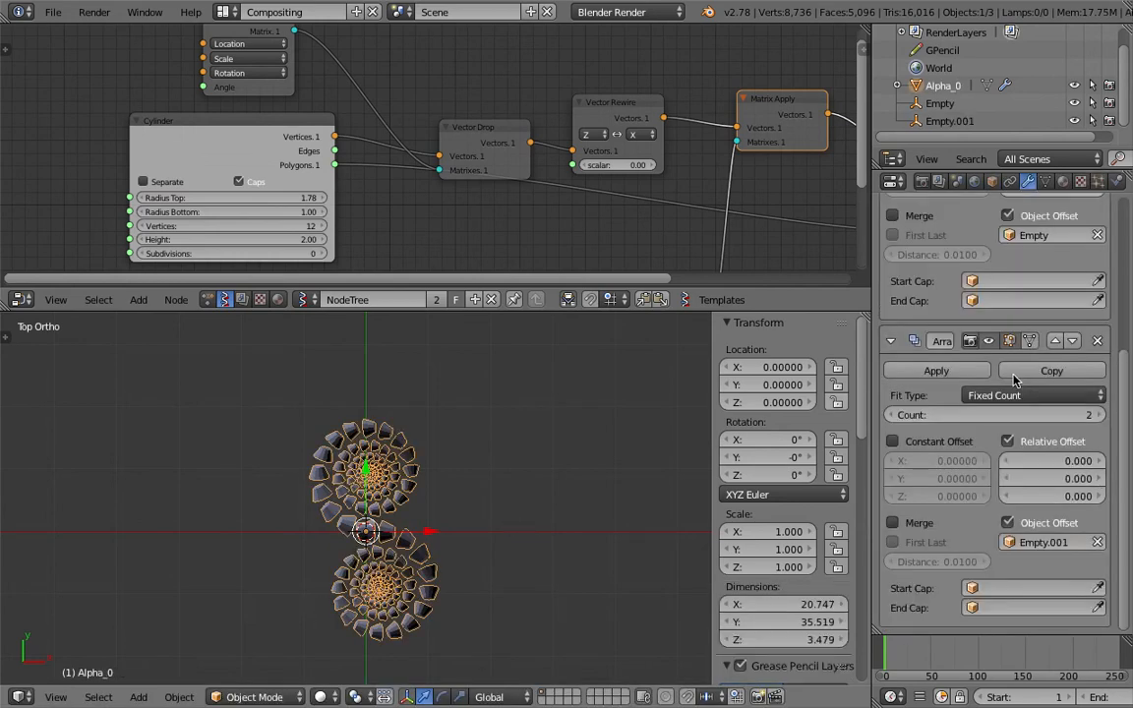
left_click(1101, 415)
left_click(1101, 415)
left_click(1101, 415)
left_click(1100, 415)
left_click(1101, 415)
left_click(1101, 415)
left_click(1101, 415)
left_click(1100, 415)
left_click(1101, 416)
left_click(1101, 415)
mouse_move(354, 455)
middle_mouse_down()
mouse_move(387, 374)
mouse_move(367, 470)
middle_mouse_up()
key("g")
key("z")
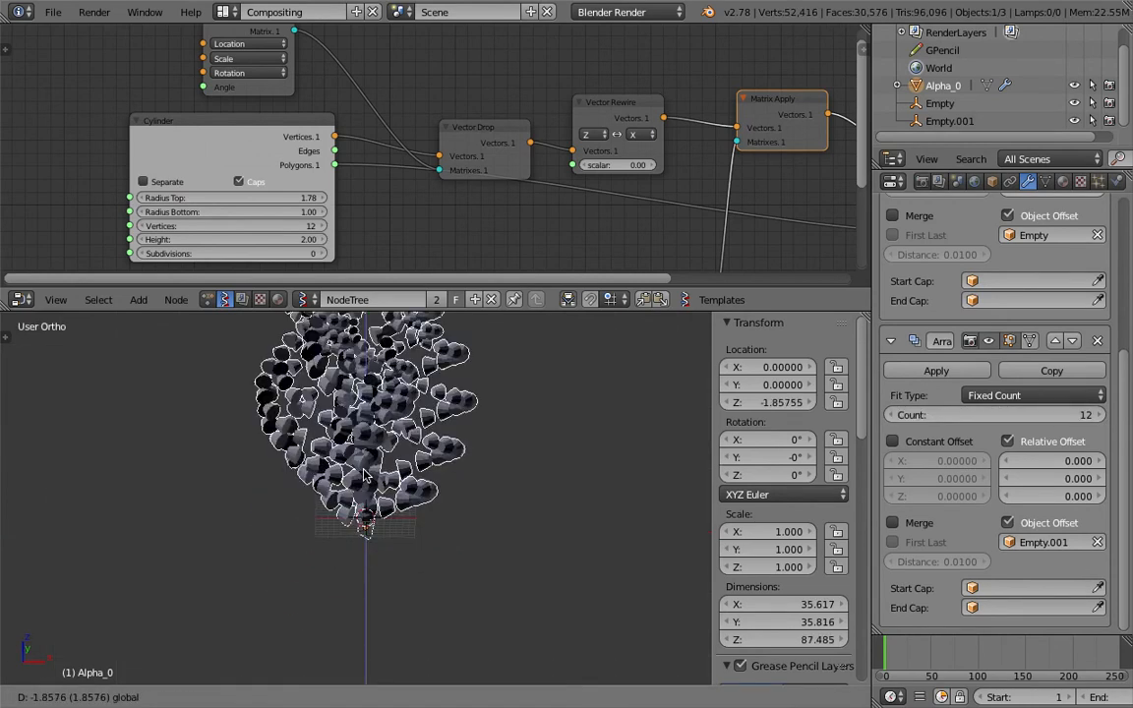
left_click(588, 366)
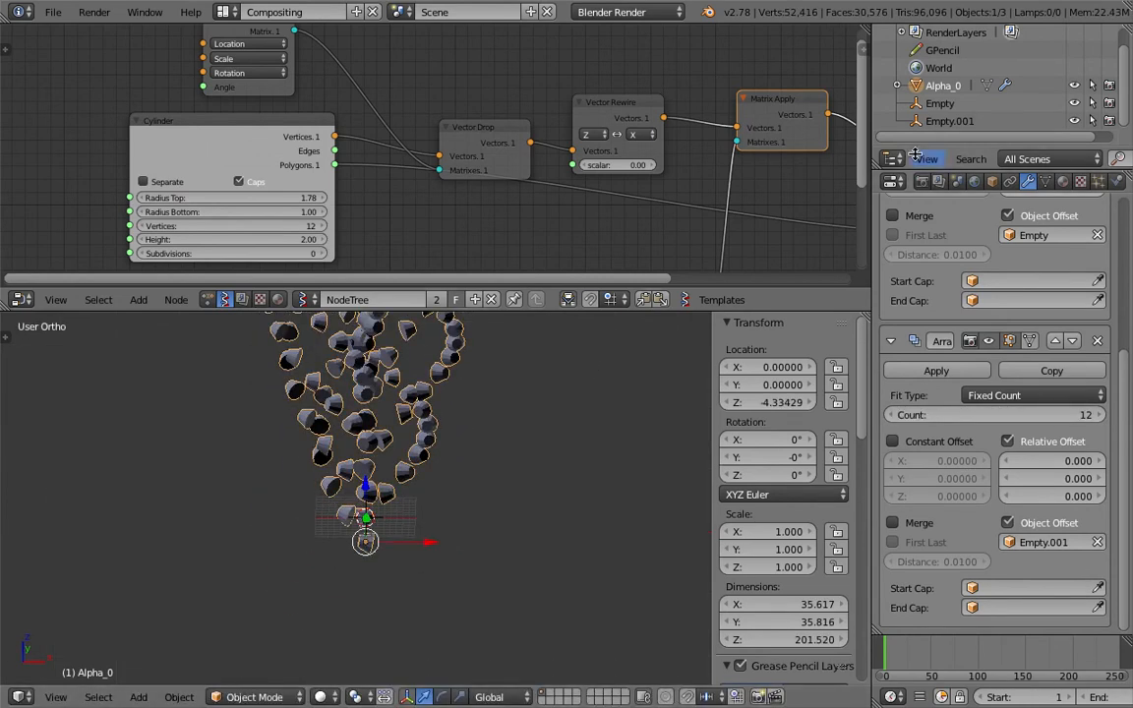
key("ctrl+z")
Step: Move Empty.001 slightly upward along Z to stack the spiral copies in height
left_click(942, 121)
left_click_drag(366, 459, 367, 443)
middle_click_drag(475, 447, 480, 486)
Step: Raise the count of Alpha_0's second Array modifier to 43
right_click(427, 448)
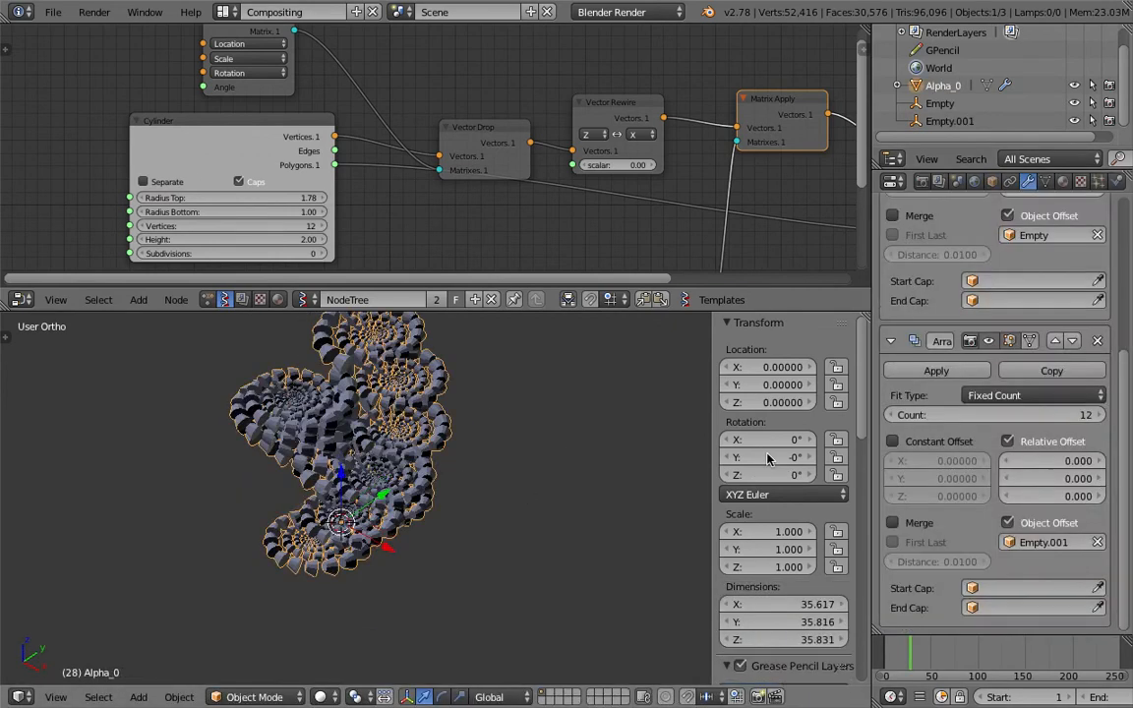
left_click_drag(996, 415, 1016, 415)
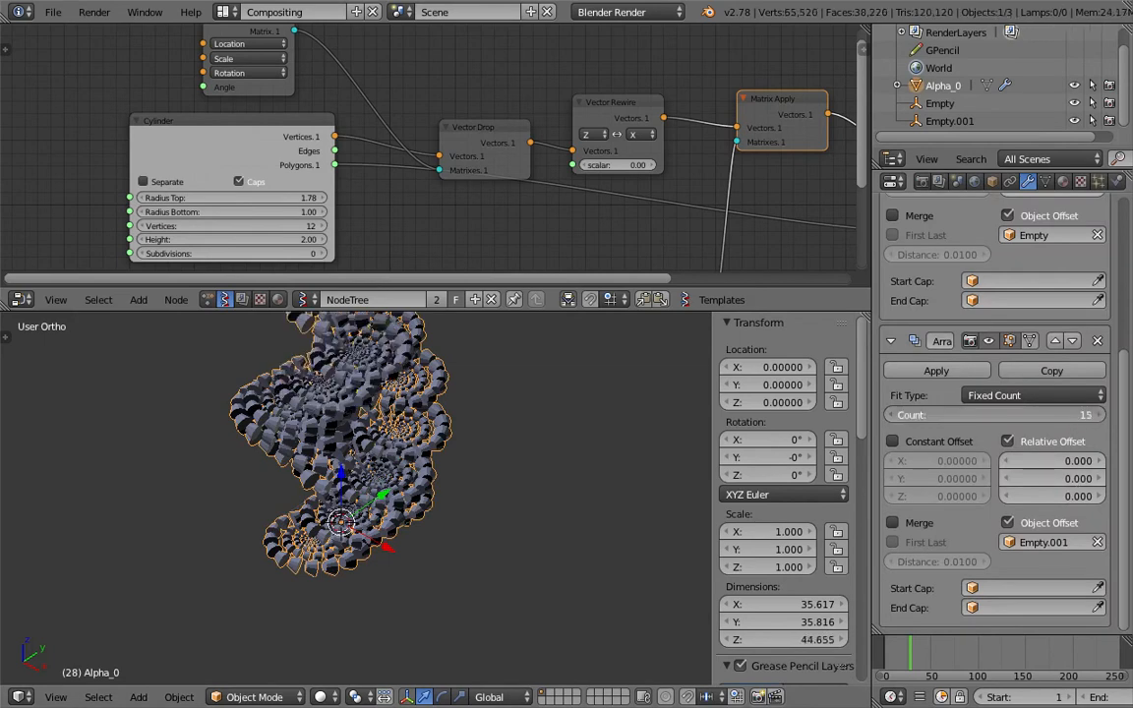
left_click_drag(930, 421, 959, 421)
middle_click_drag(473, 425, 517, 501, "shift")
mouse_move(518, 502)
middle_mouse_down()
mouse_move(430, 522)
mouse_move(414, 489)
middle_mouse_up()
scroll(433, 524, "down", 2)
scroll(763, 581, "down", 12)
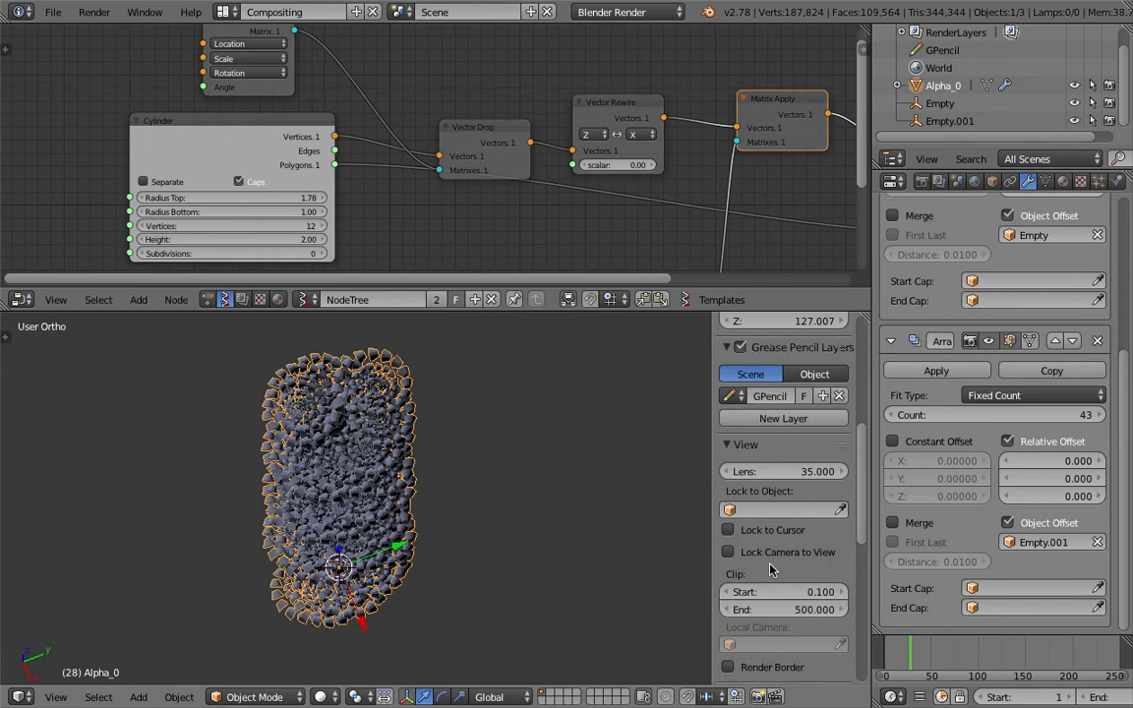
Step: Enable Matcap shading in the viewport with the multicoloured normal-style matcap, and save the file with nothing selected
scroll(768, 596, "down", 4)
left_click(767, 587)
middle_click_drag(639, 547, 598, 550)
left_click(785, 634)
left_click(973, 543)
middle_click_drag(508, 481, 474, 512)
key("a")
scroll(467, 532, "up", 3)
scroll(463, 521, "up", 3)
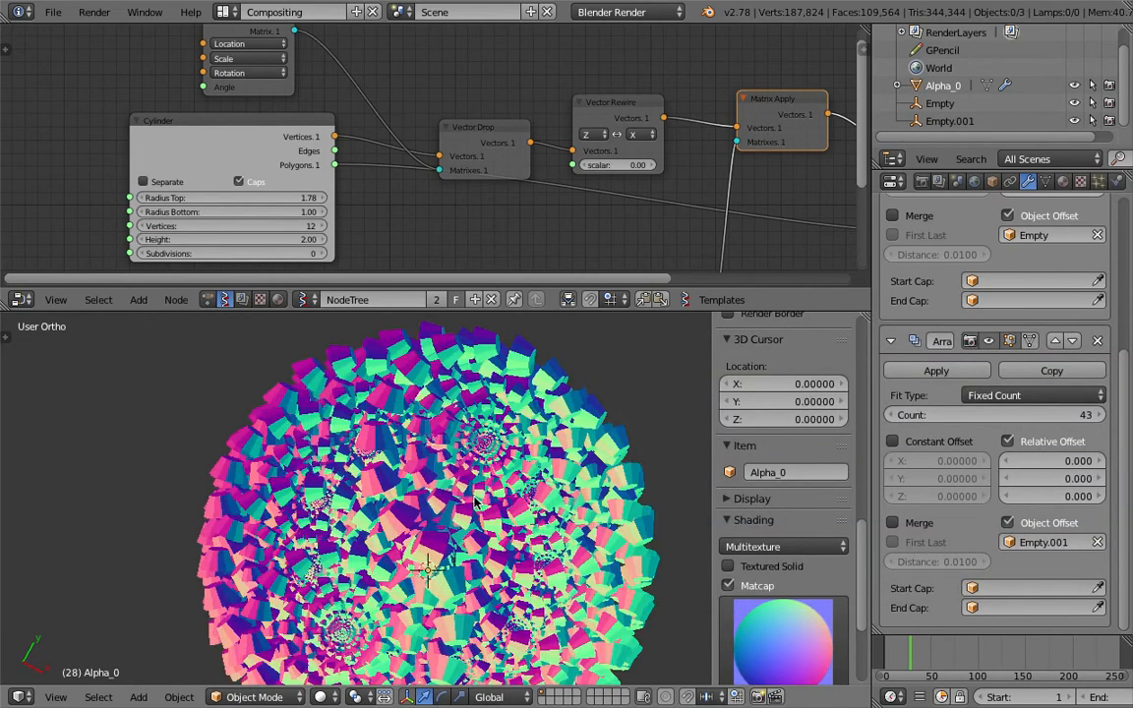
key("ctrl+s")
key("Return")
Step: Set both the top and bottom radius of the Cylinder node to 0.3 and save the file
scroll(280, 226, "up", 2)
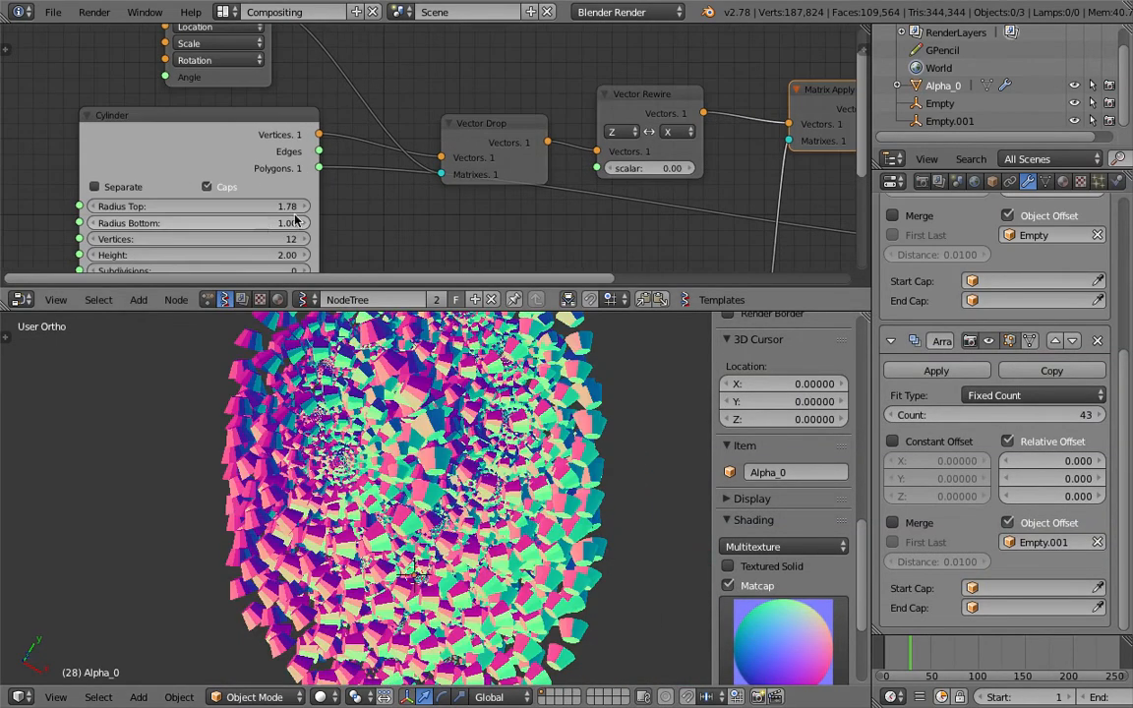
scroll(421, 227, "down", 8)
middle_click_drag(369, 191, 327, 196)
scroll(325, 196, "up", 4)
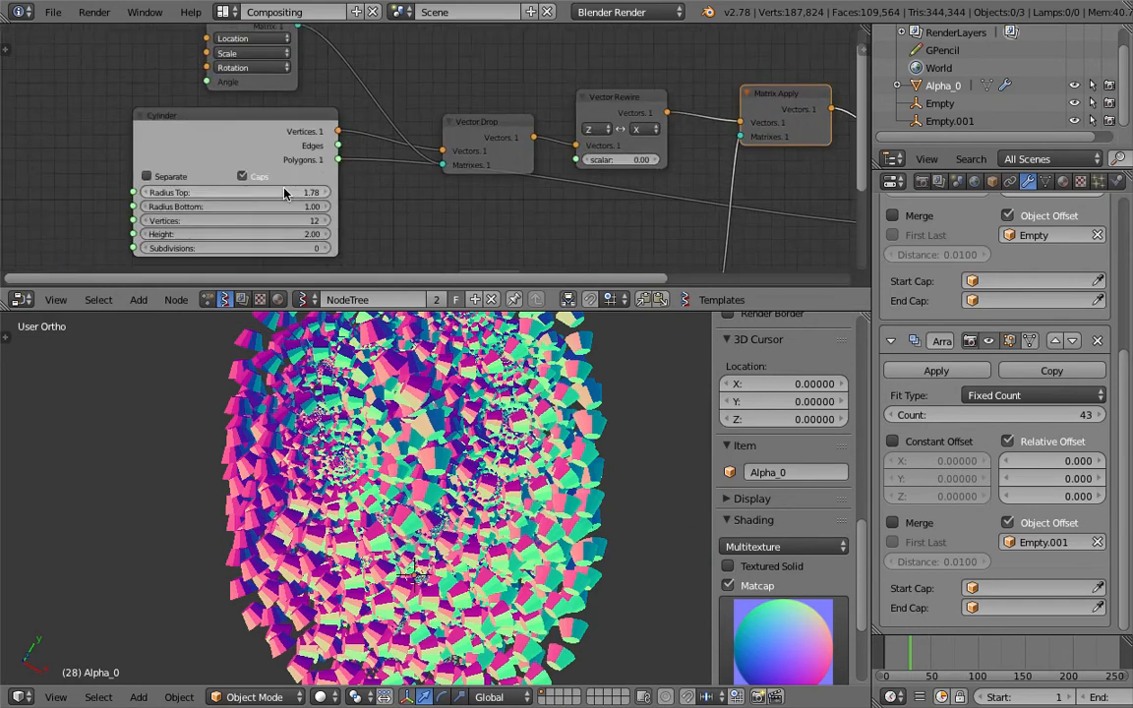
left_click(269, 201)
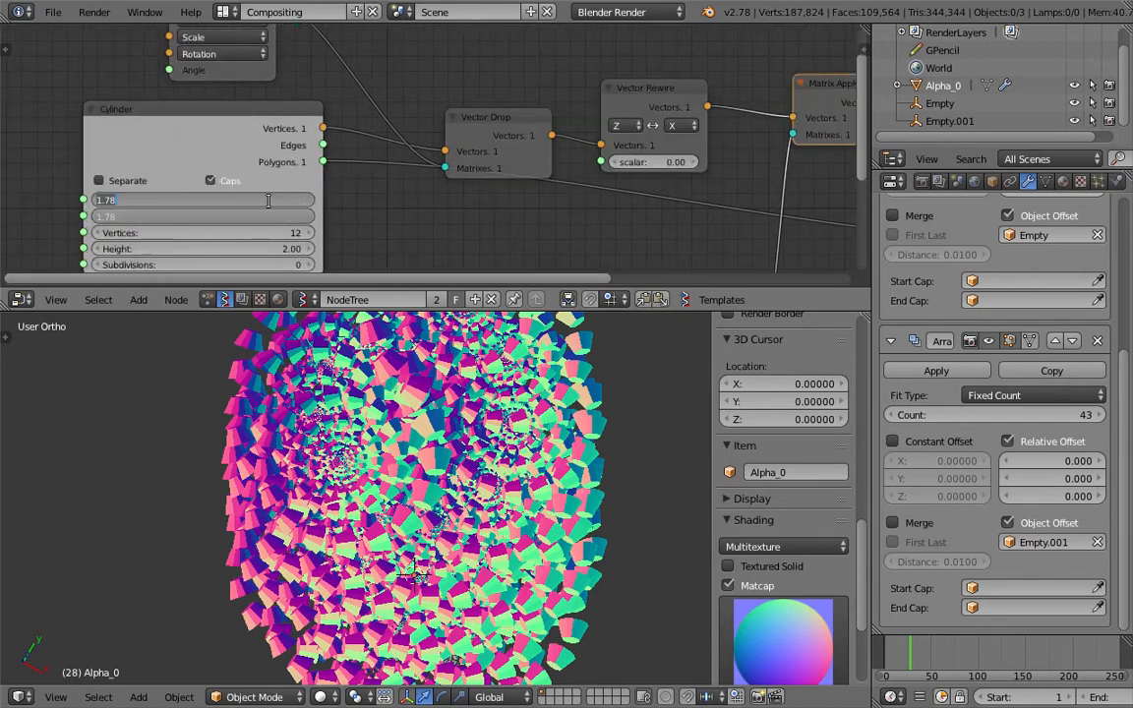
type("0.3")
key("Return")
key("ctrl+s")
key("Return")
Step: Increase the Cylinder node's top radius to 0.87 and save the file with Alpha_0 selected
mouse_move(269, 201)
left_mouse_down()
mouse_move(312, 201)
mouse_move(284, 201)
left_mouse_up()
middle_click_drag(394, 384, 472, 366)
right_click(471, 445)
key("ctrl+s")
left_click(470, 449)
Step: Reduce the first Array modifier's count to 10, raise it to 21, and save the file
left_click_drag(1127, 397, 1129, 285)
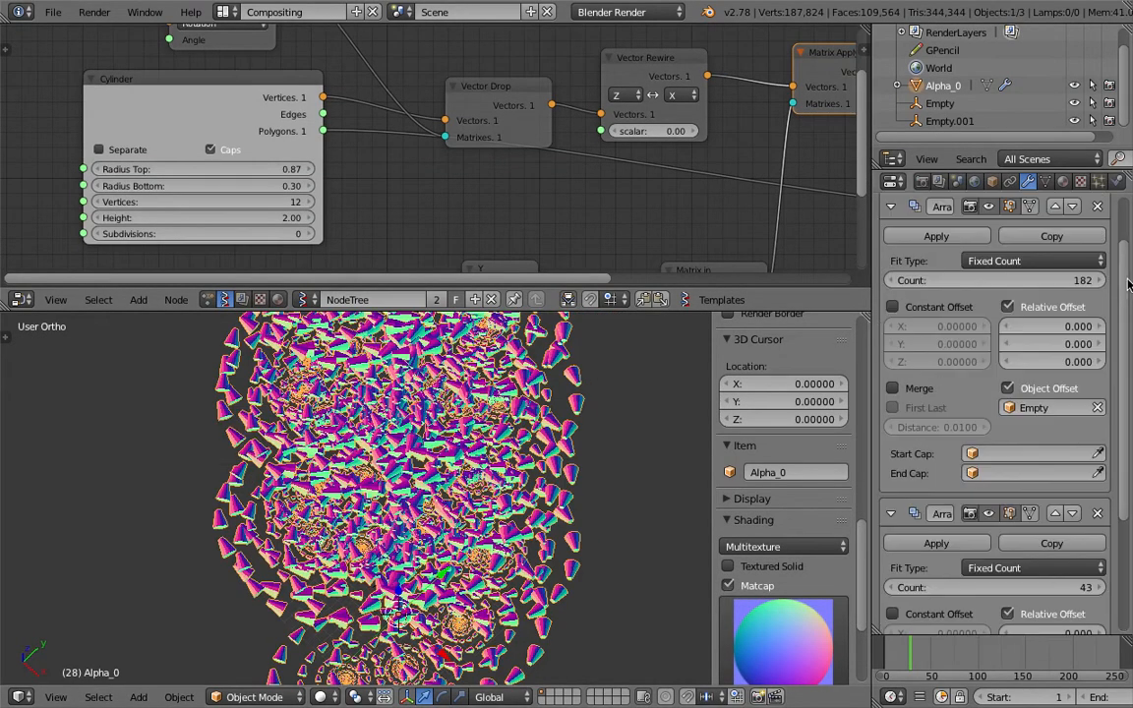
type("10")
key("Return")
scroll(600, 482, "down", 3)
middle_click_drag(592, 484, 482, 487)
mouse_move(1019, 281)
left_mouse_down()
mouse_move(1087, 281)
mouse_move(1025, 282)
left_mouse_up()
middle_click_drag(420, 465, 431, 519)
key("ctrl+s")
left_click(396, 563)
Step: Save the file with all objects selected and view the radial pattern from the top
key("a")
key("a")
key("ctrl+s")
left_click(431, 521)
left_click(56, 696)
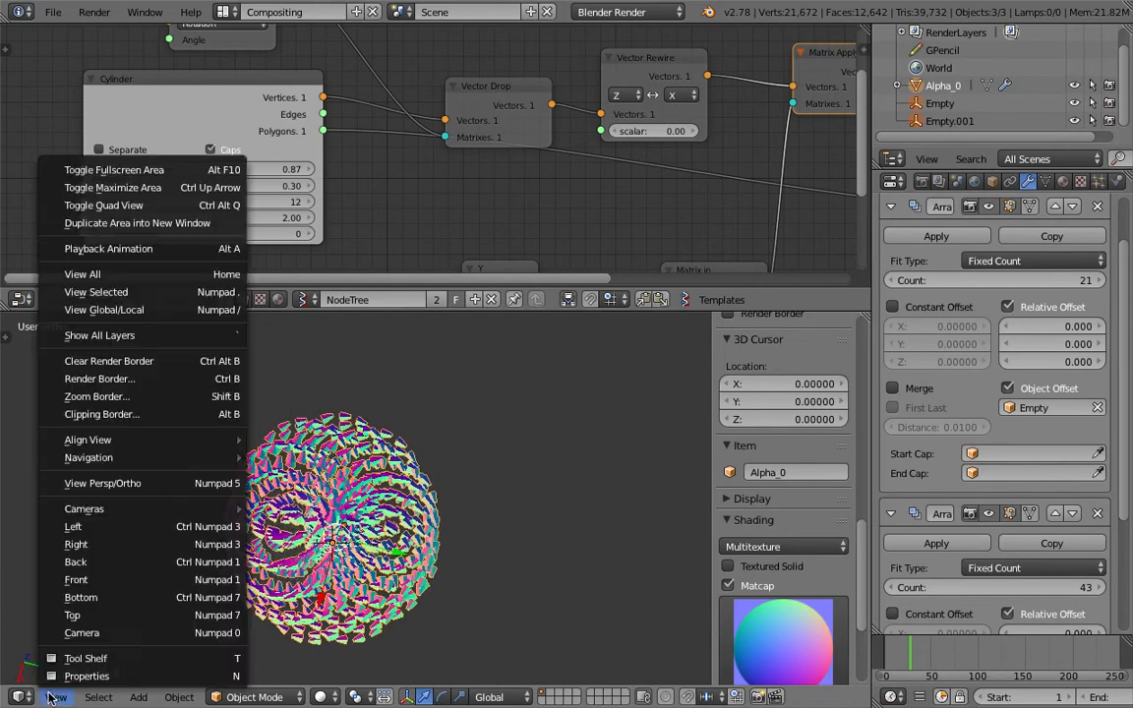
left_click(95, 616)
middle_click_drag(401, 521, 406, 511, "shift")
scroll(433, 507, "up", 5)
scroll(433, 507, "down", 3)
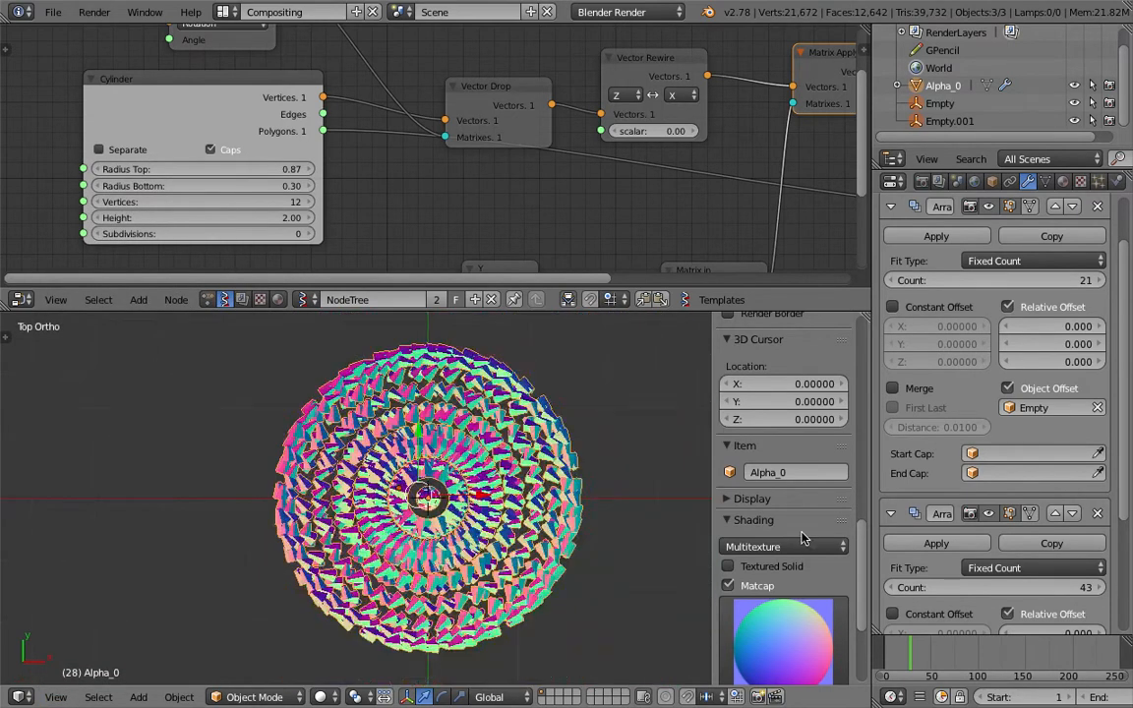
Step: Remove the second Array modifier and scale Alpha_0 down slightly to reshape the spiral
left_click(1097, 514)
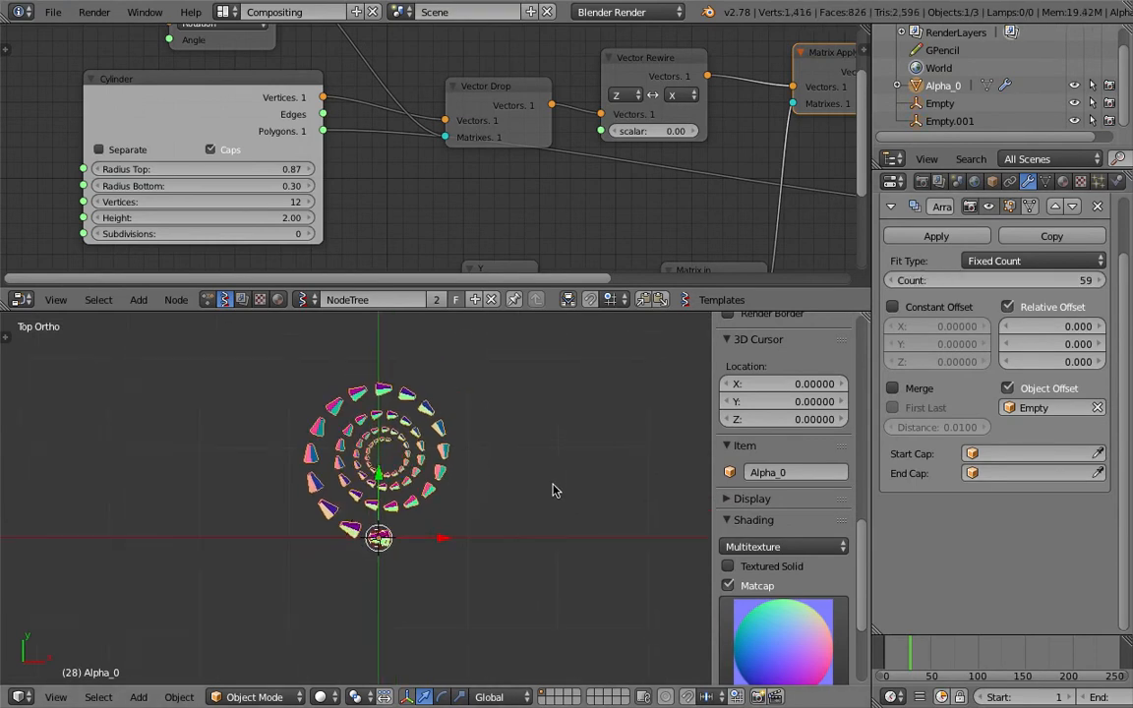
key("s")
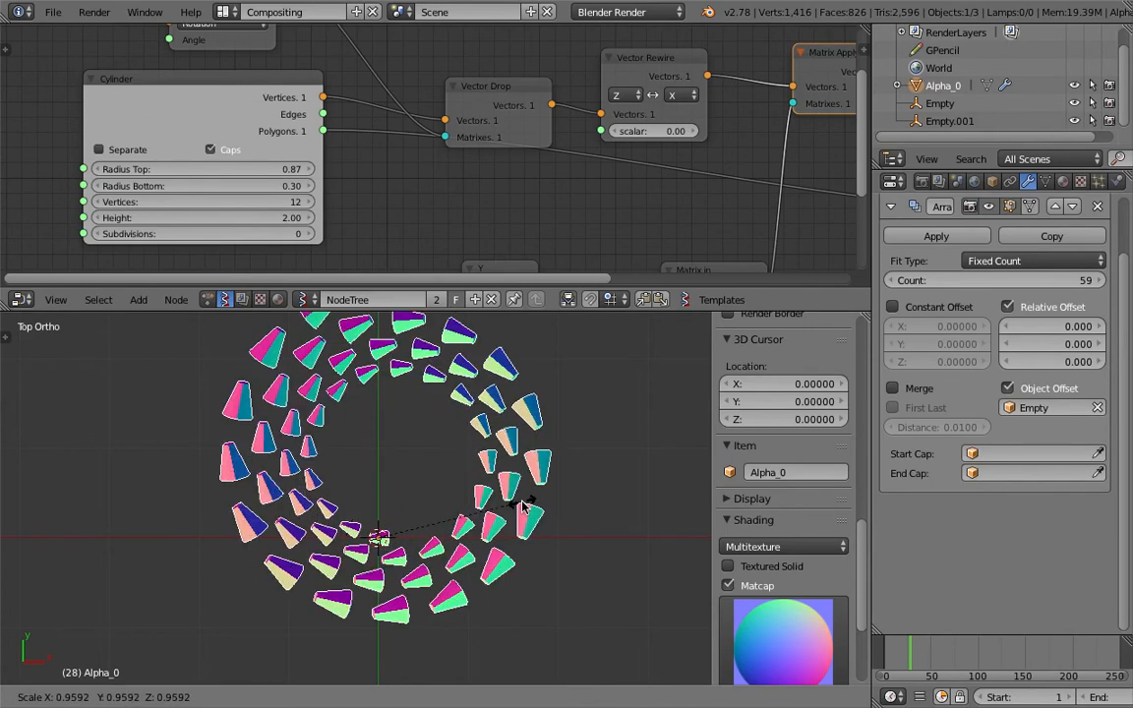
left_click(526, 504)
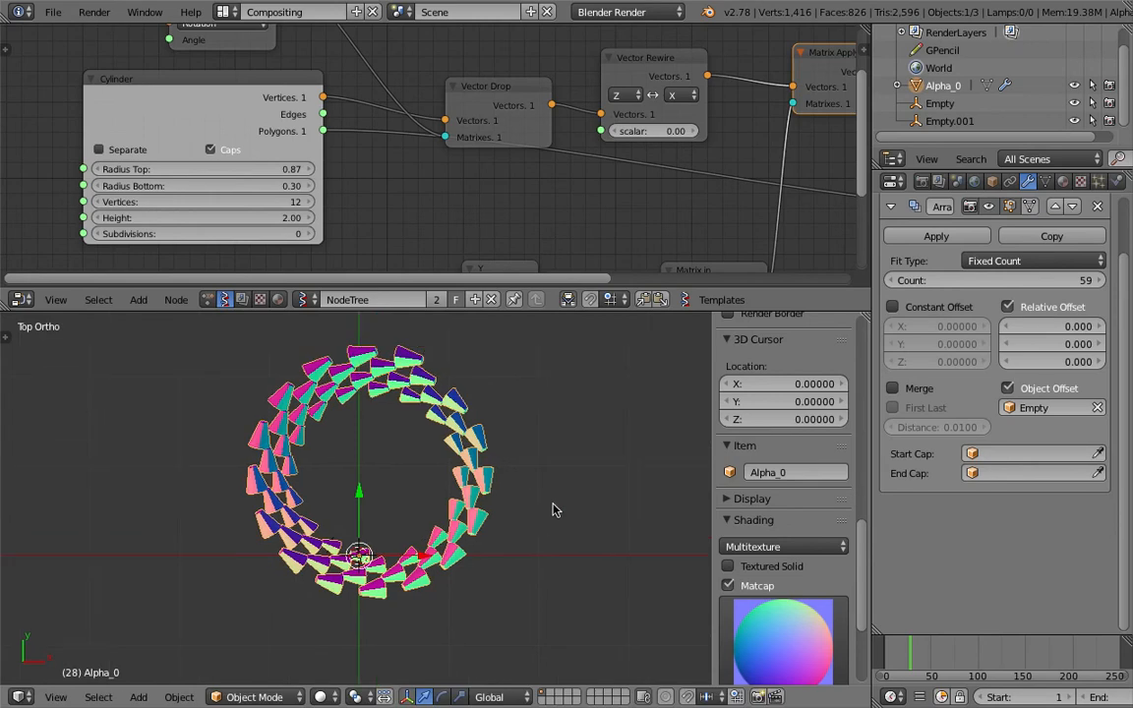
Step: Raise the remaining Array modifier's count to 619 and inspect the enlarged spiral
left_click_drag(995, 282, 1131, 281)
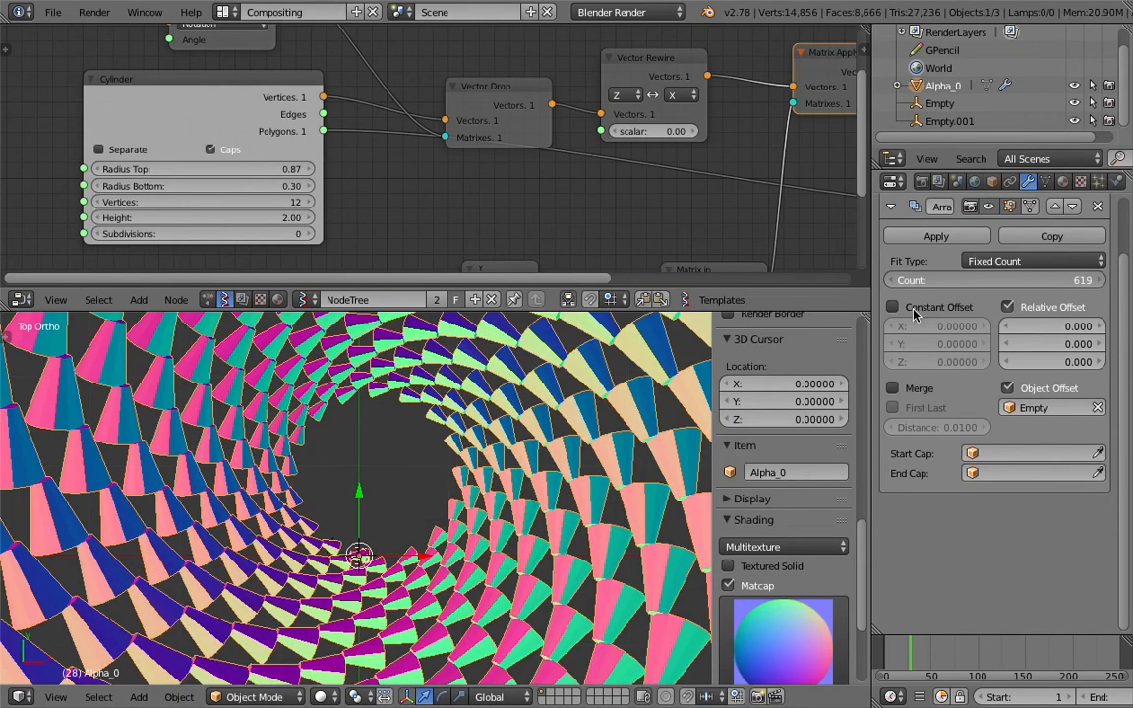
scroll(364, 492, "down", 14)
scroll(371, 497, "up", 12)
scroll(370, 497, "up", 3, "shift")
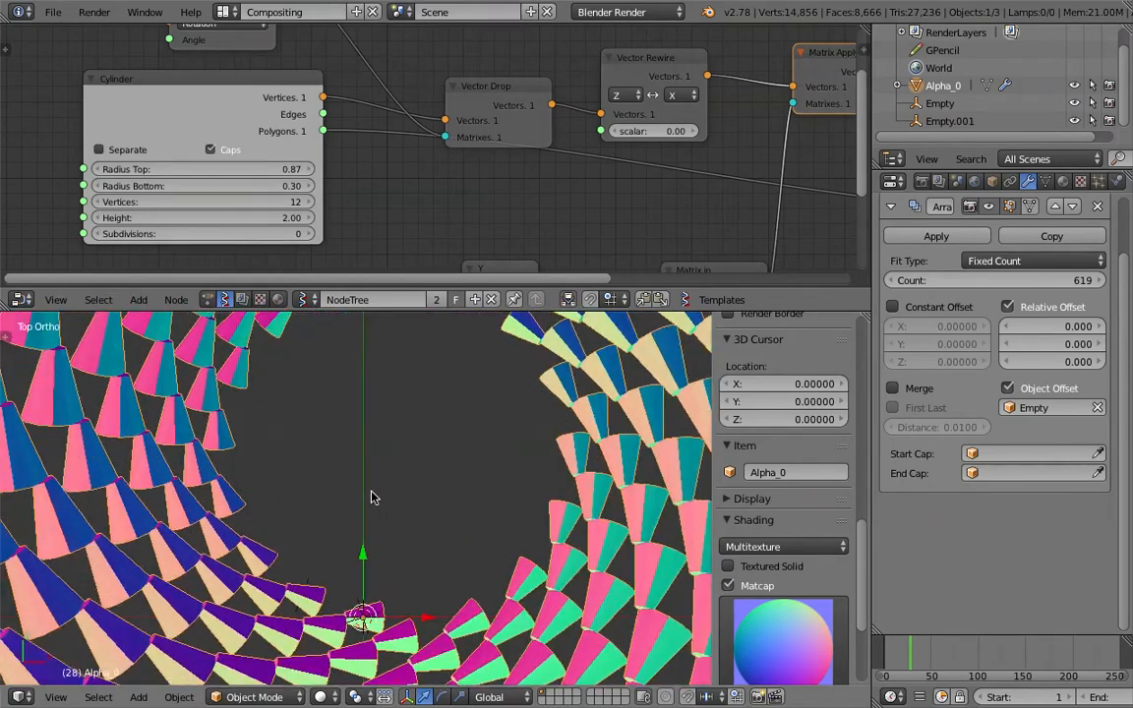
Step: Examine the spiral's centre and its whole outline in the top view
scroll(371, 497, "down", 12)
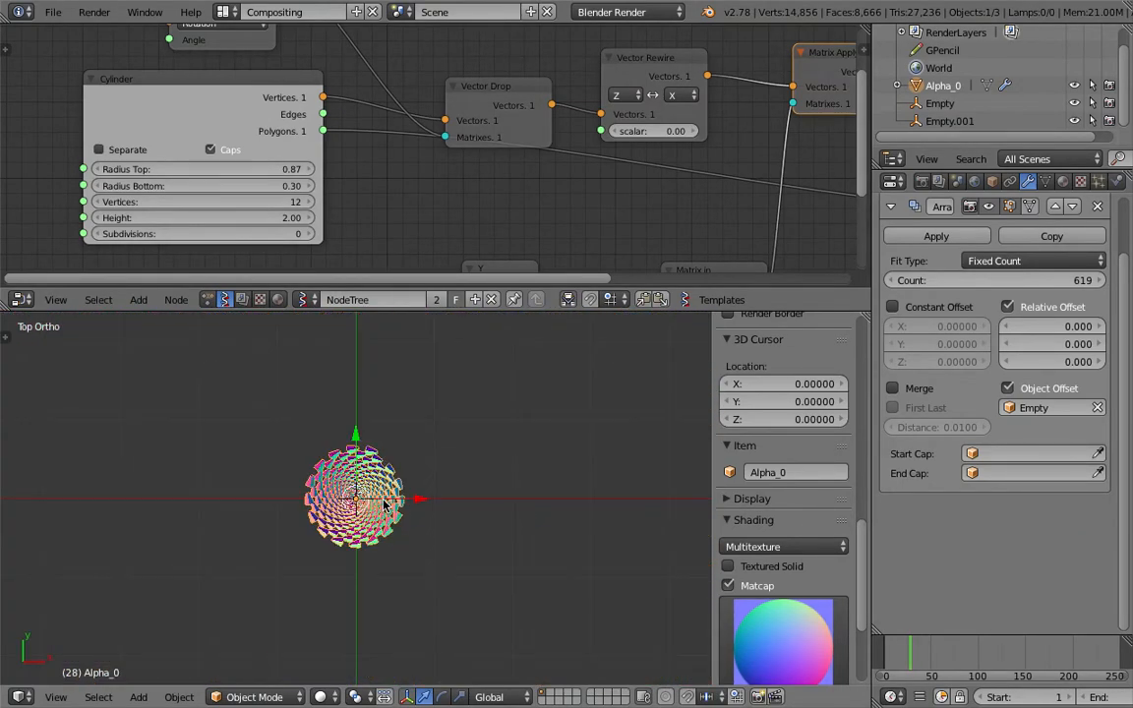
scroll(385, 504, "up", 12)
scroll(384, 506, "up", 2, "shift")
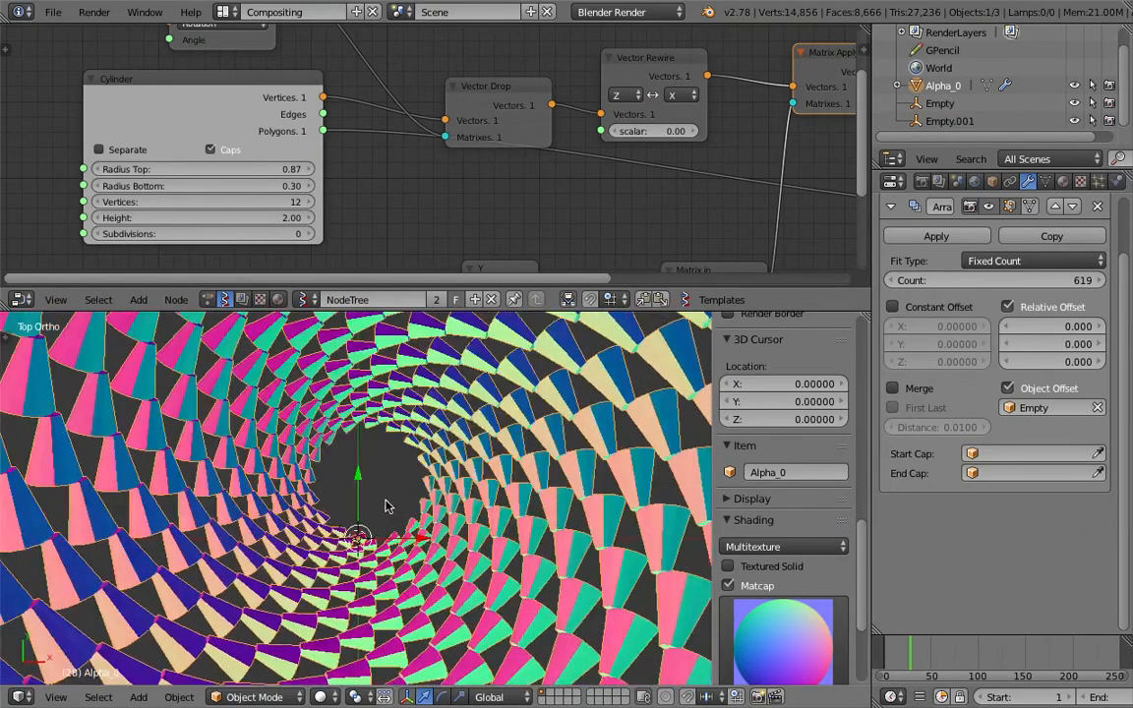
scroll(385, 506, "down", 10)
scroll(394, 505, "up", 13)
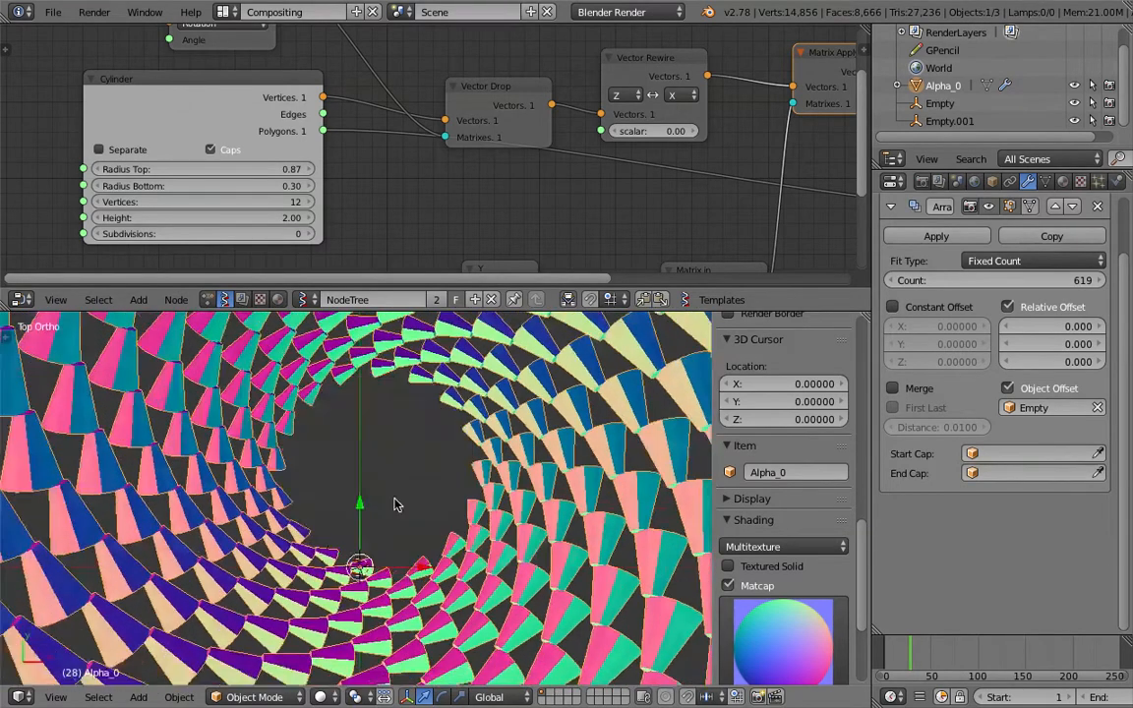
scroll(393, 505, "down", 2, "shift")
scroll(395, 505, "down", 6)
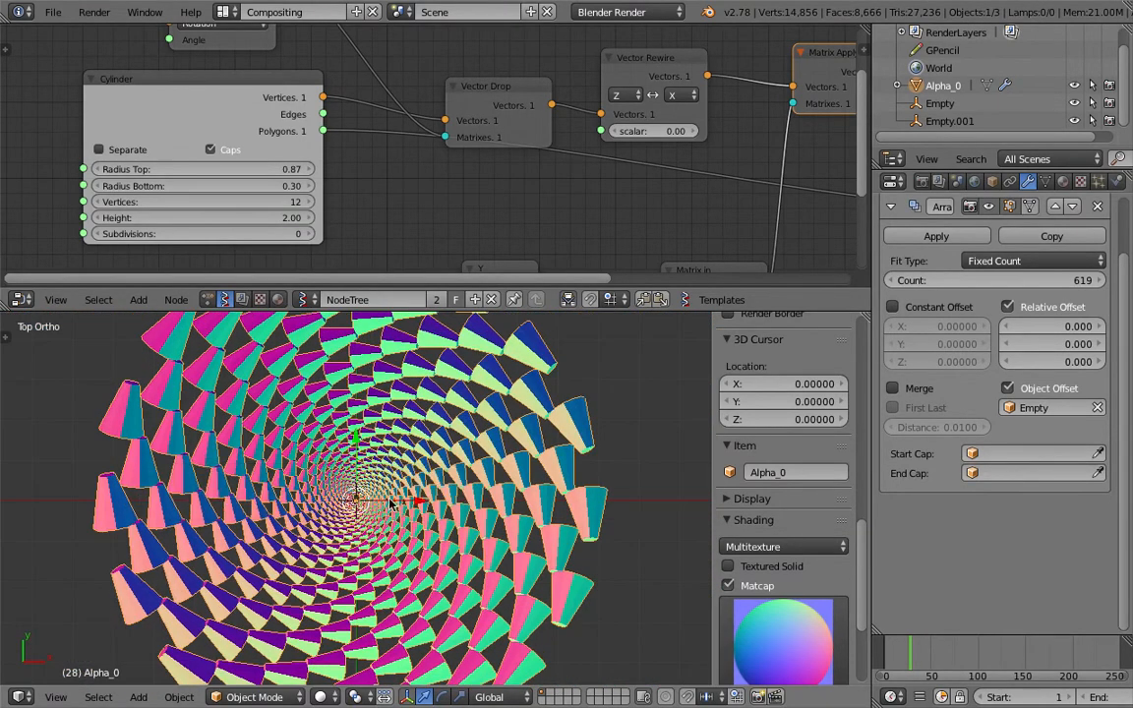
Step: Save the scene as a new incremented version named sv_akiyoshi_modifier_003.blend
left_click(53, 12)
left_click(137, 166)
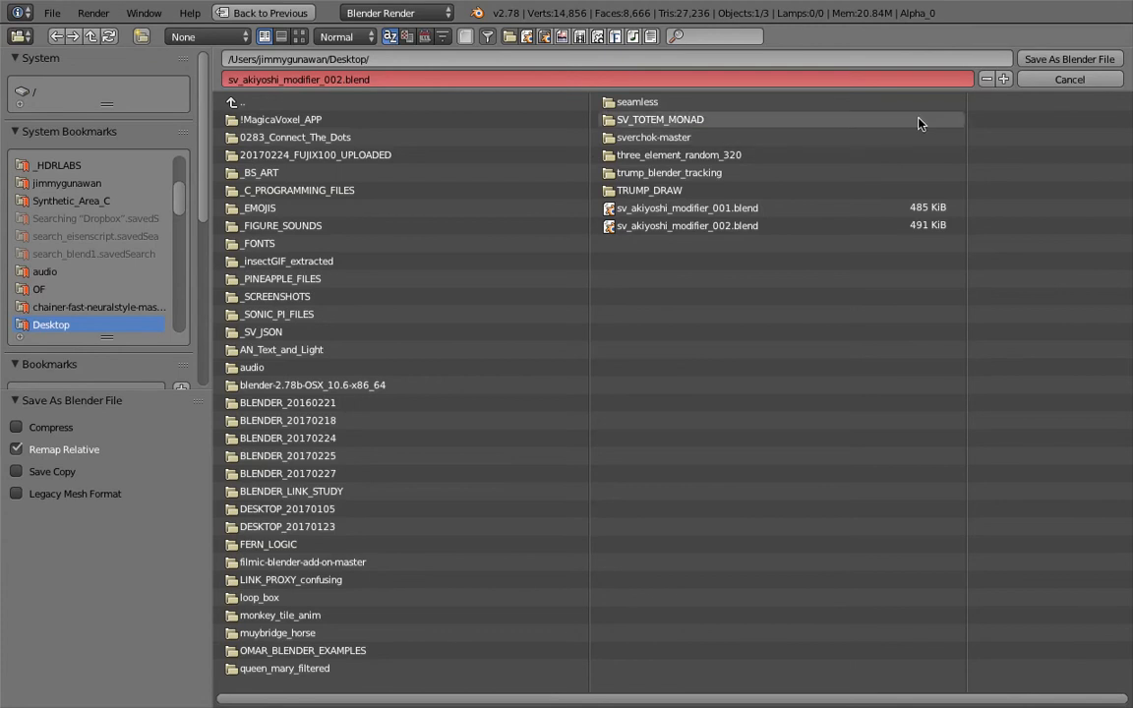
key("KP_Add")
key("Return")
scroll(525, 375, "up", 3)
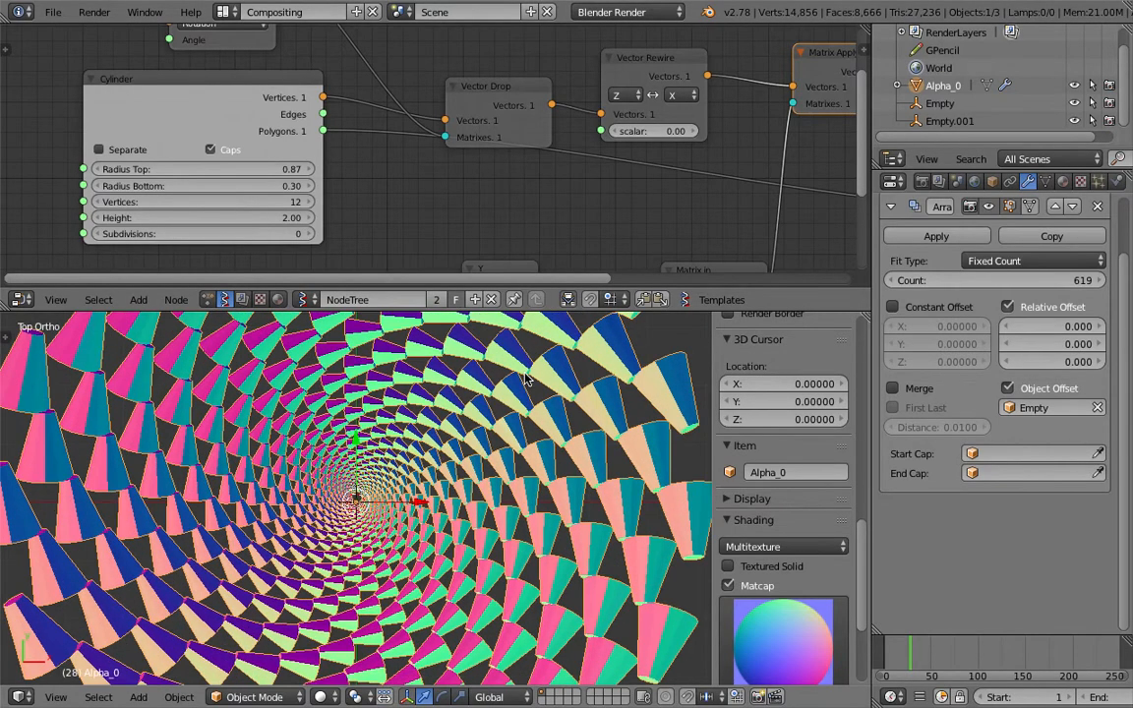
Step: Raise Alpha_0's Array modifier count to 856 and save the file
left_click_drag(979, 281, 1008, 280)
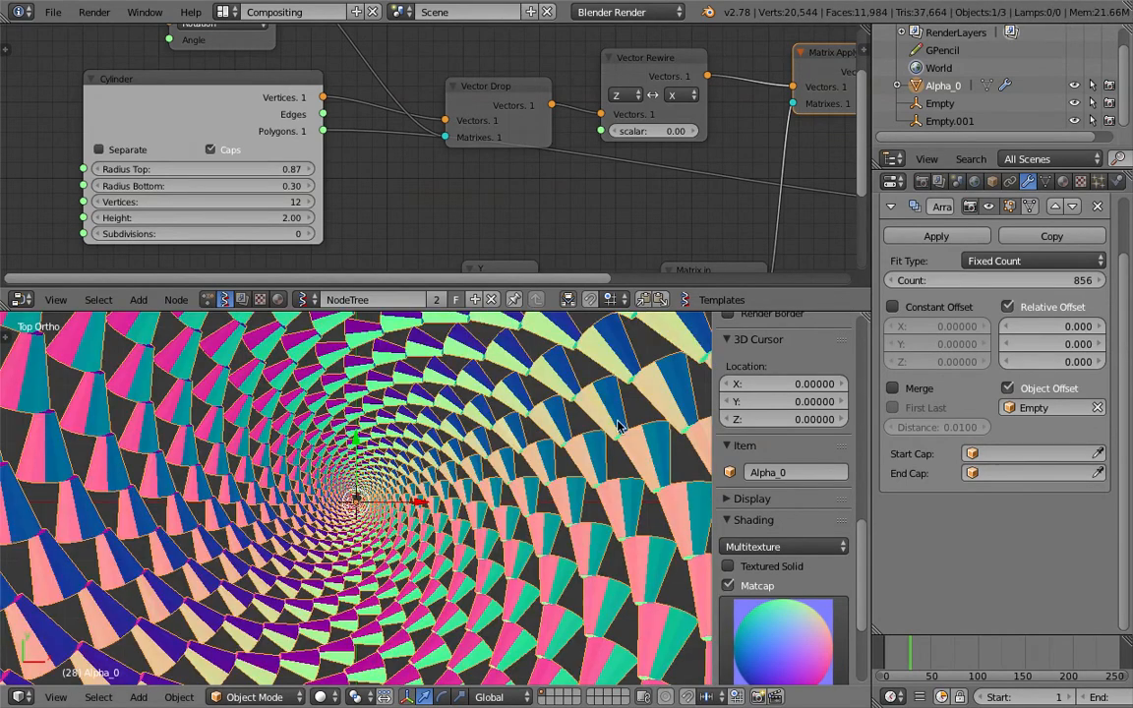
scroll(372, 187, "down", 2)
middle_click_drag(674, 193, 531, 97)
key("ctrl+s")
left_click(521, 108)
scroll(377, 214, "up", 2)
left_click_drag(376, 219, 399, 218)
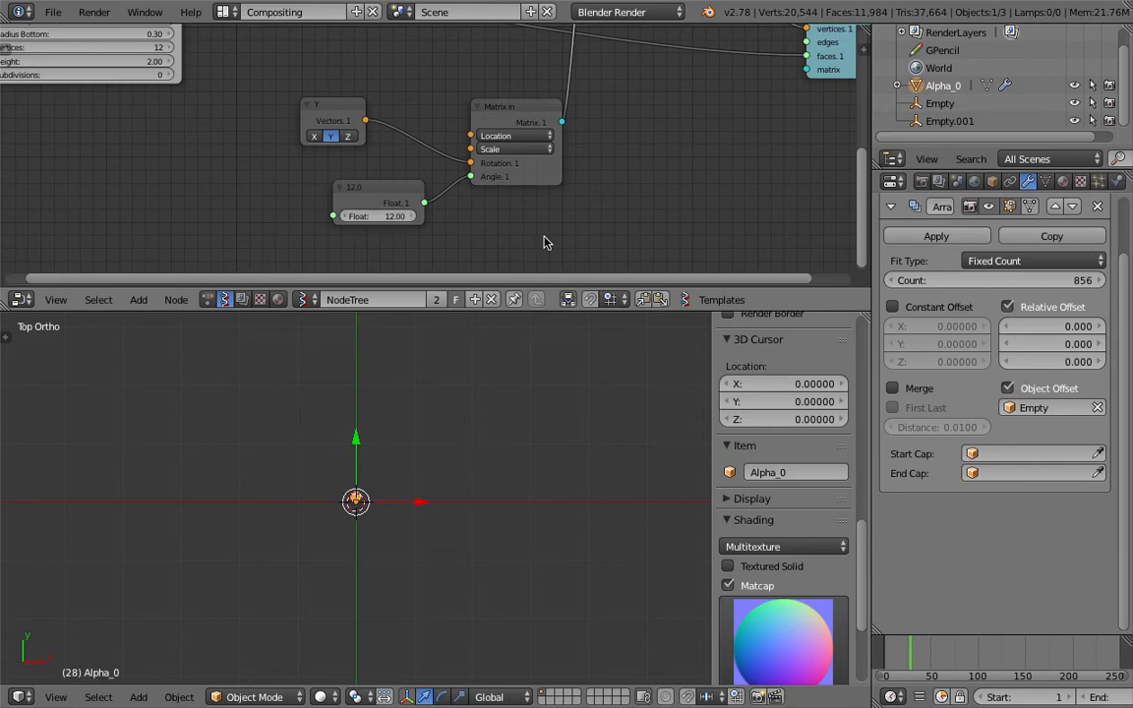
Step: Delete Empty.001 from the scene and select the remaining Empty
left_click(949, 120)
right_click(951, 122)
left_click(951, 181)
left_click(940, 114)
Step: Move the Empty to about X 2.64, Y -1.92 and scale it to about 1.001
scroll(429, 495, "up", 8)
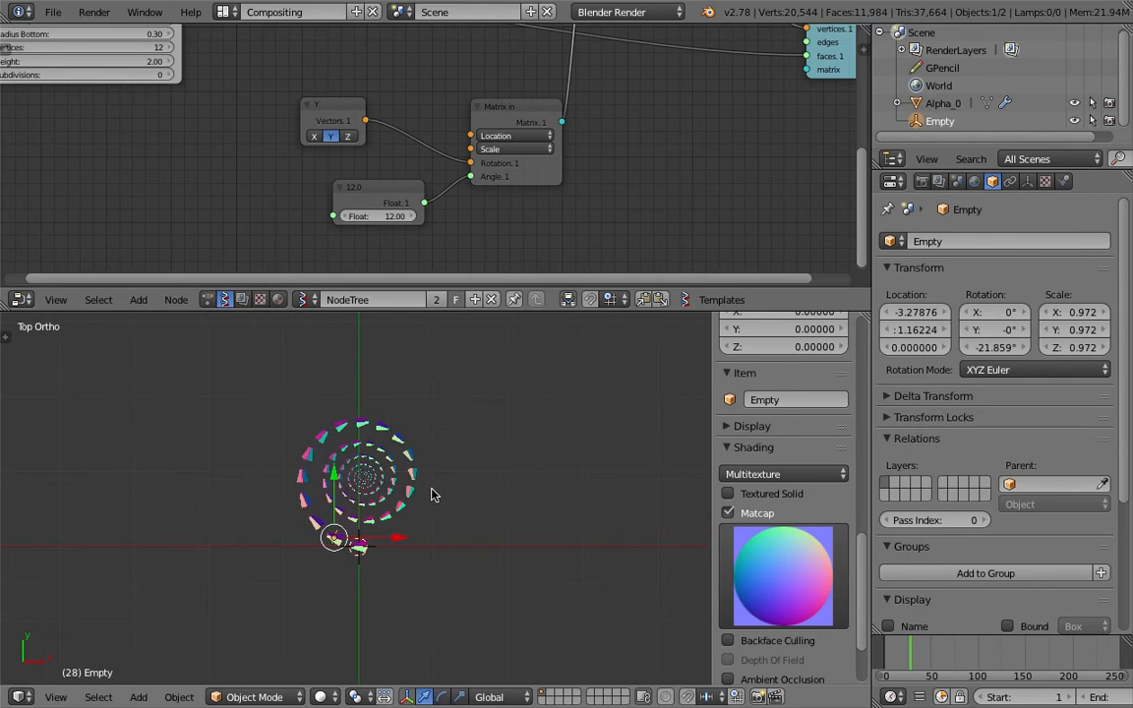
key("g")
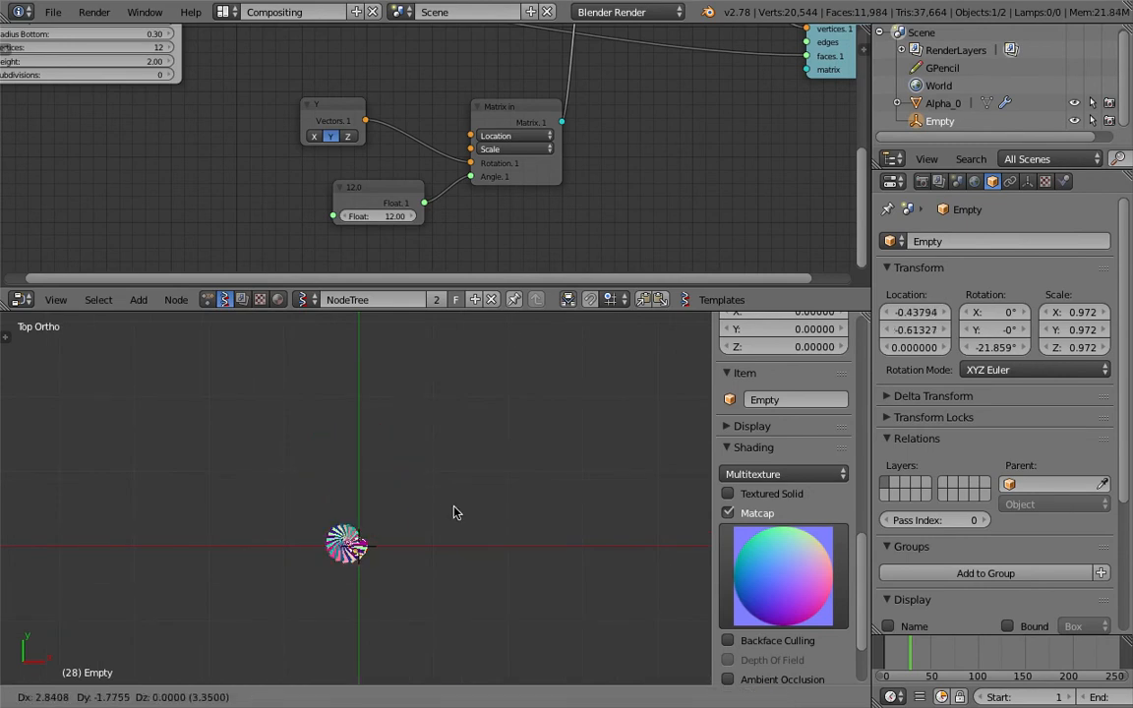
left_click(450, 528)
key("s")
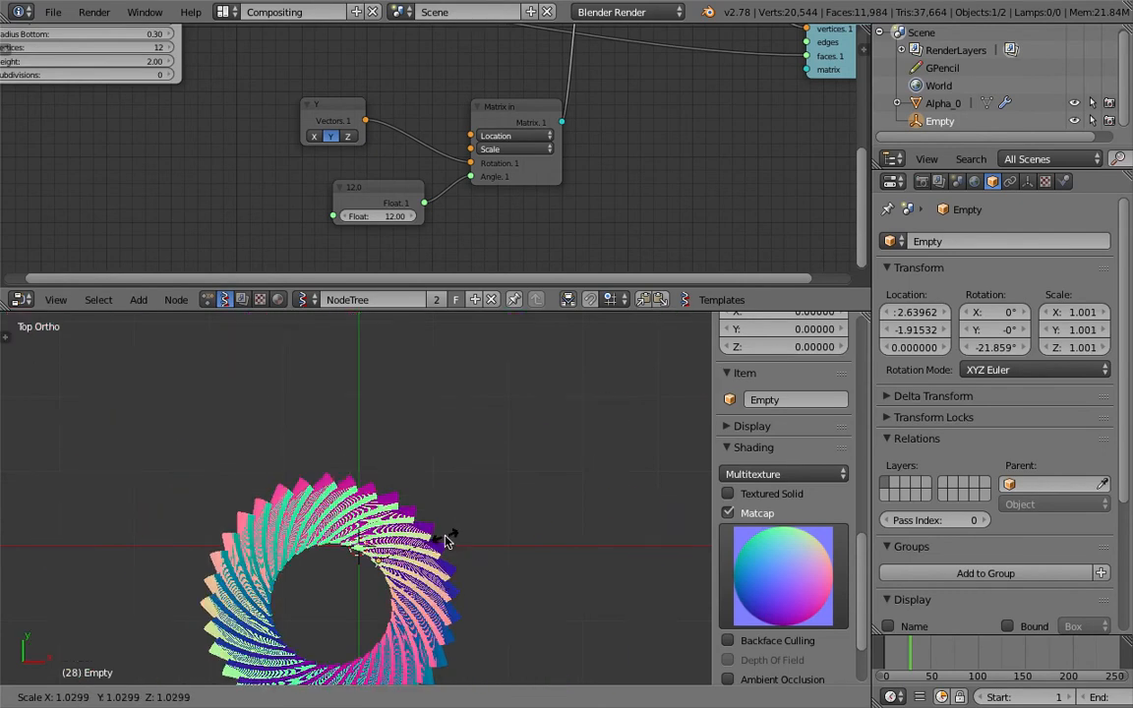
key("Escape")
Step: Rotate the Empty to about -62.6° around Z and set its location to 0 on all axes
key("r")
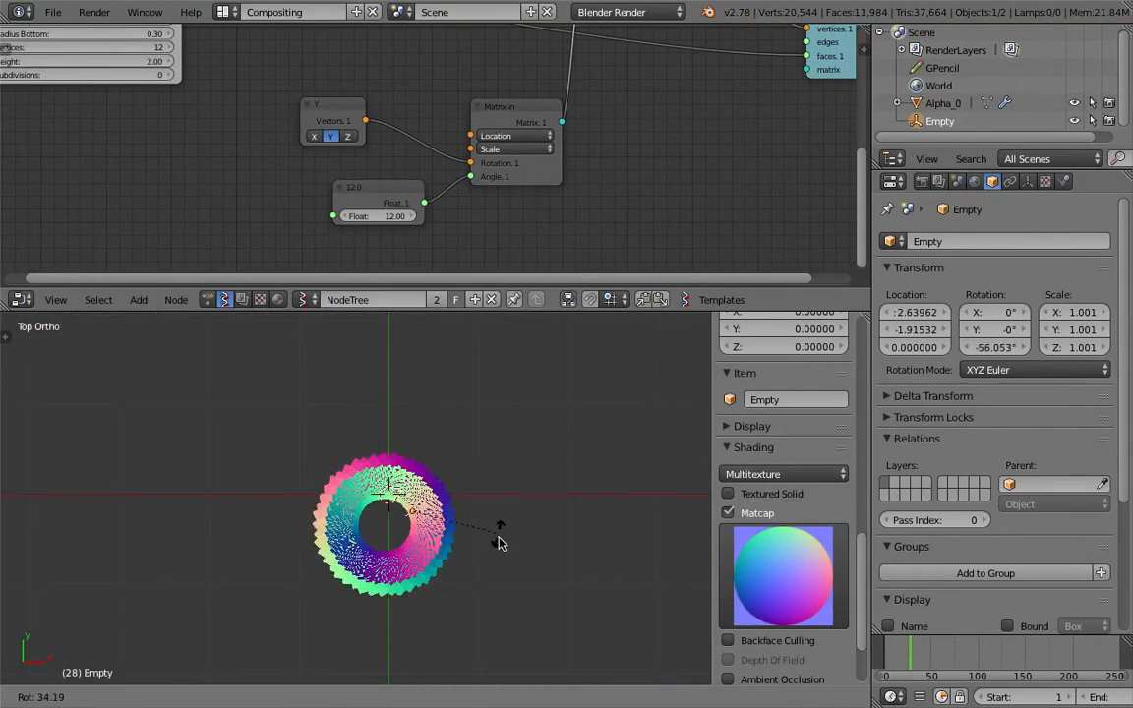
left_click(502, 542)
scroll(743, 458, "up", 15)
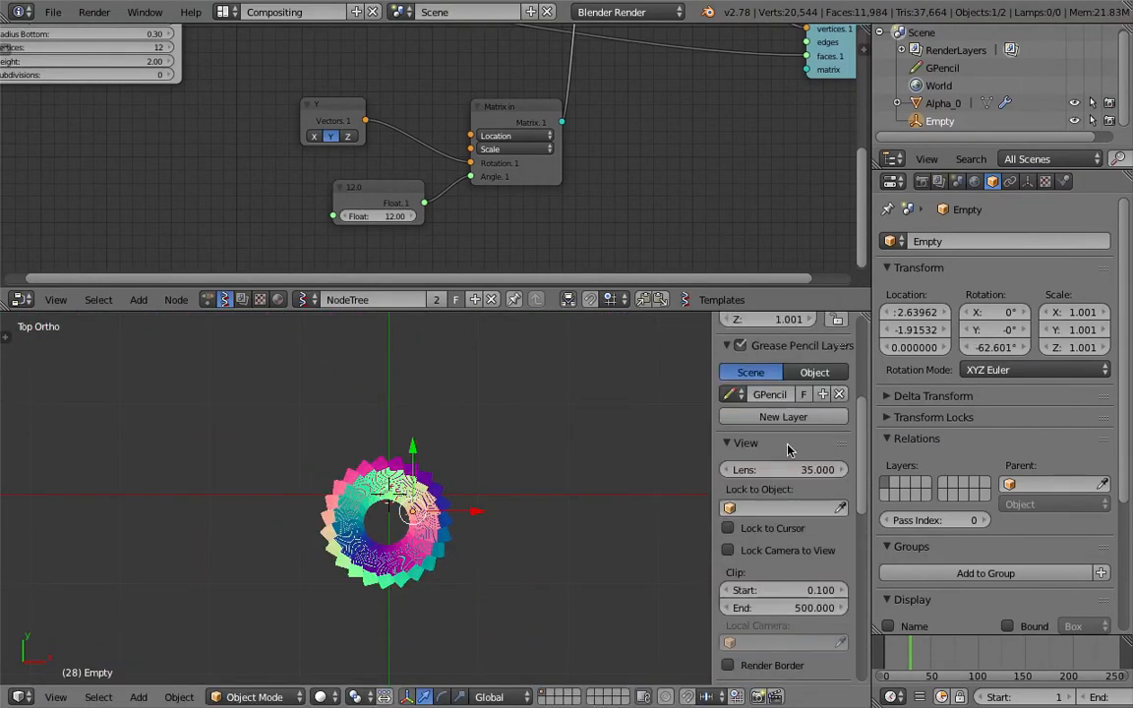
middle_click_drag(464, 480, 436, 421)
left_click_drag(777, 371, 777, 402)
type("0")
key("Return")
Step: Scale the Empty slightly to about 1.007
left_click(56, 696)
left_click(98, 611)
middle_click_drag(423, 420, 450, 414)
key("s")
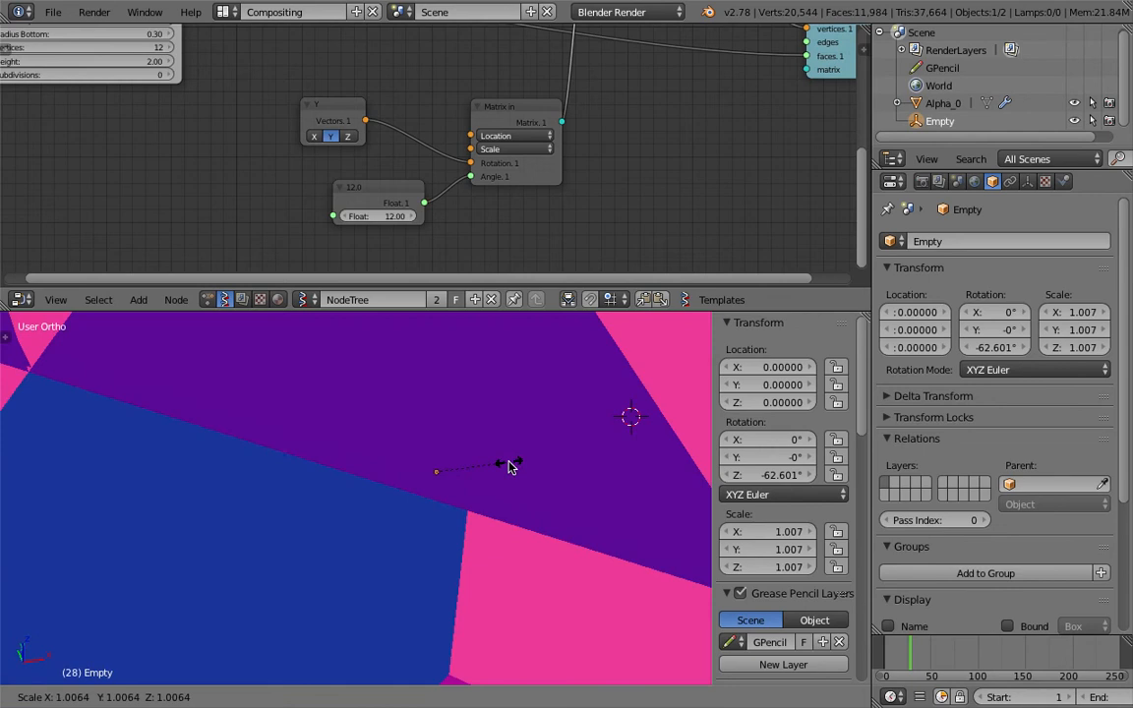
left_click(511, 463)
scroll(458, 467, "down", 4)
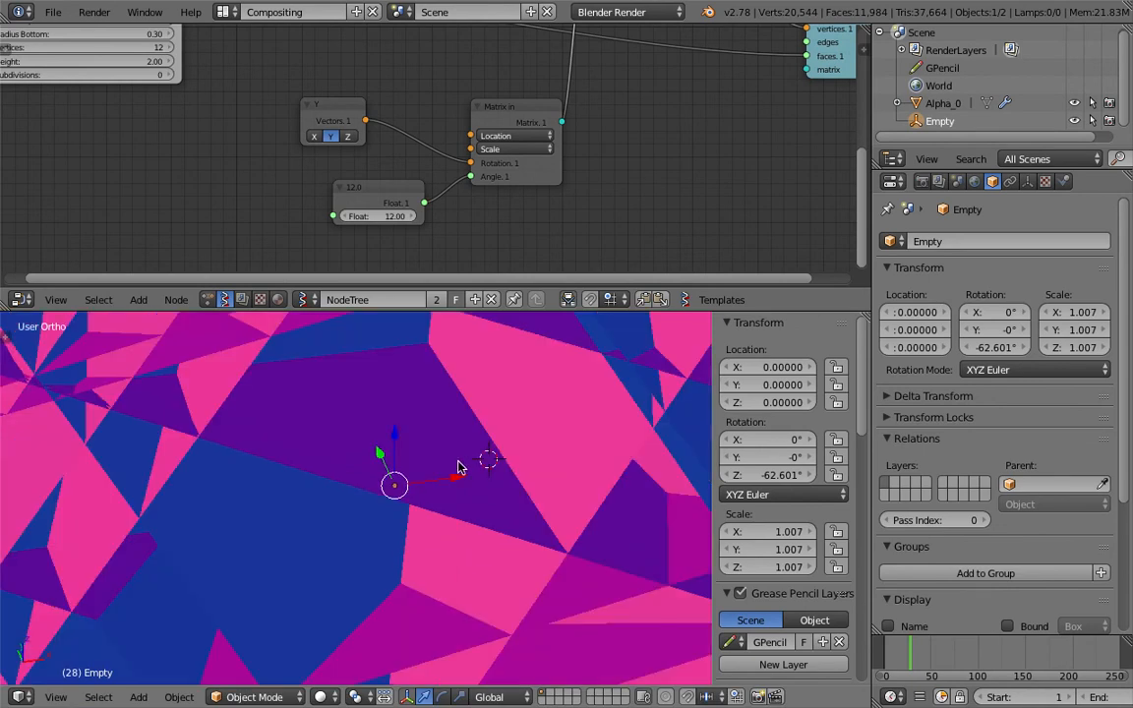
Step: Raise the Empty to about 0.79 on Z and try scaling it up to about 1.53 and about 1.3
left_click_drag(398, 445, 398, 433)
key("s")
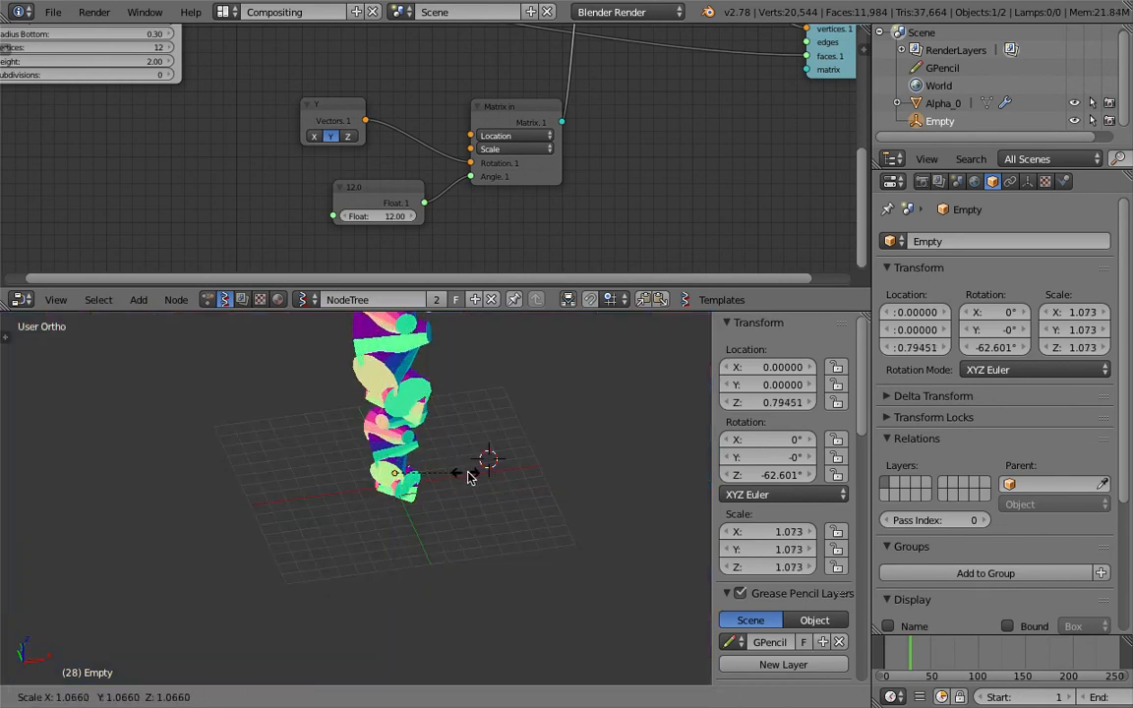
left_click(507, 482)
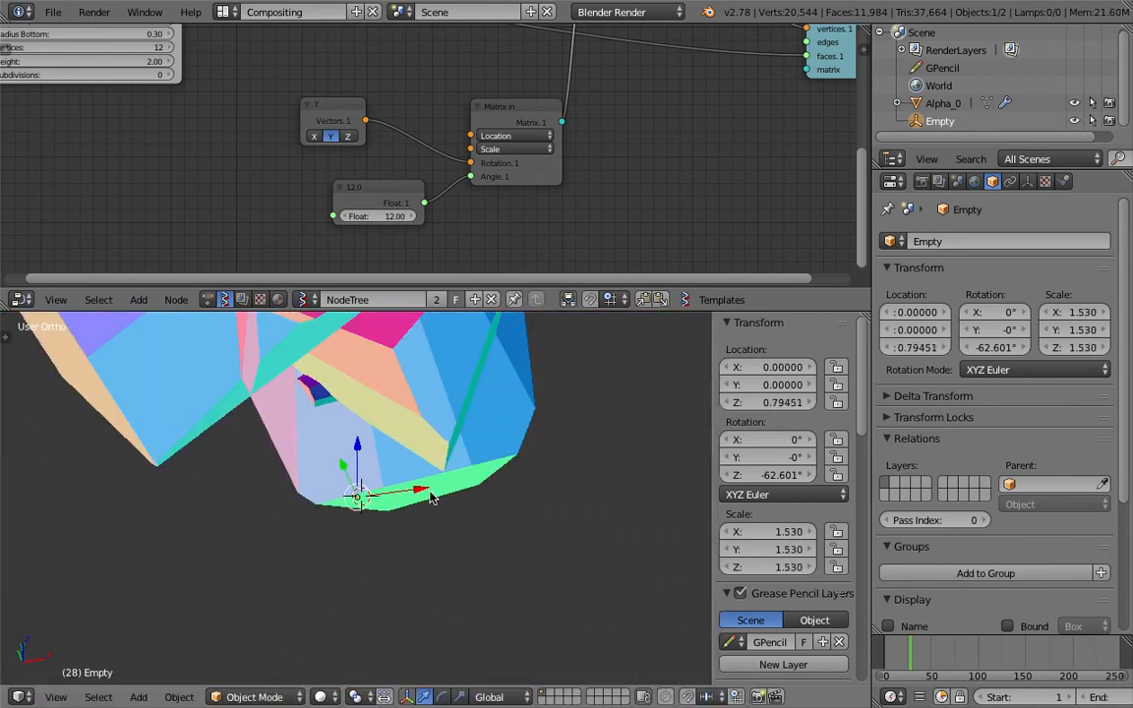
key("s")
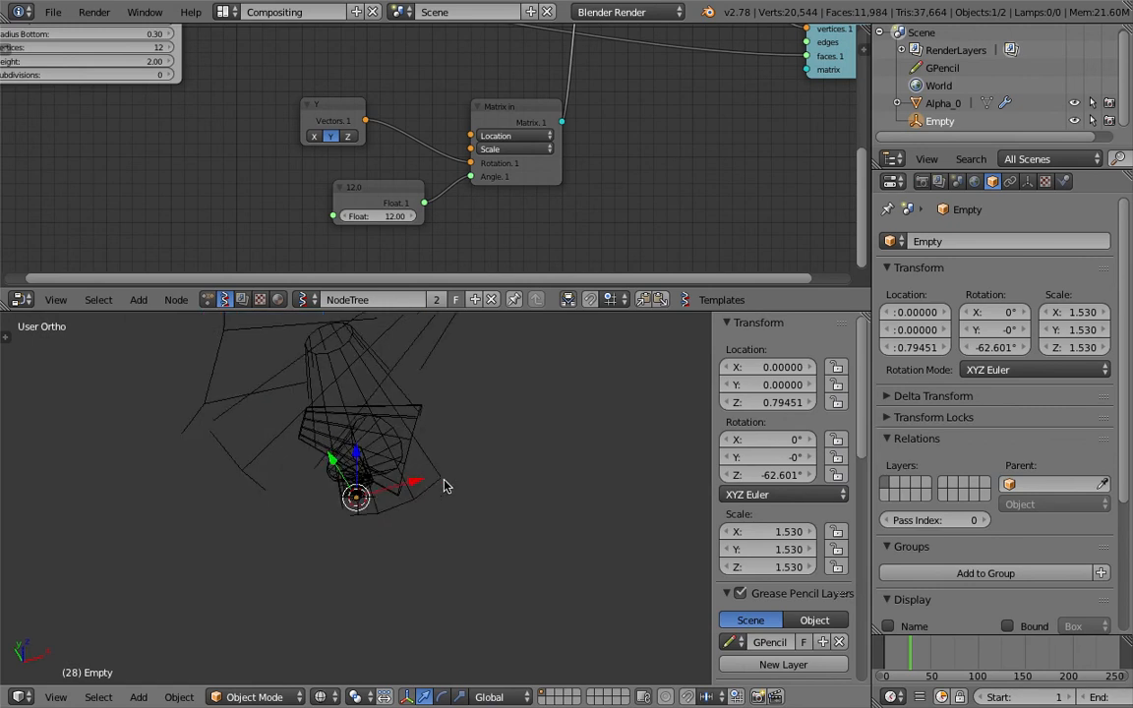
left_click(431, 484)
middle_click_drag(404, 481, 470, 494, "shift")
scroll(421, 530, "up", 4)
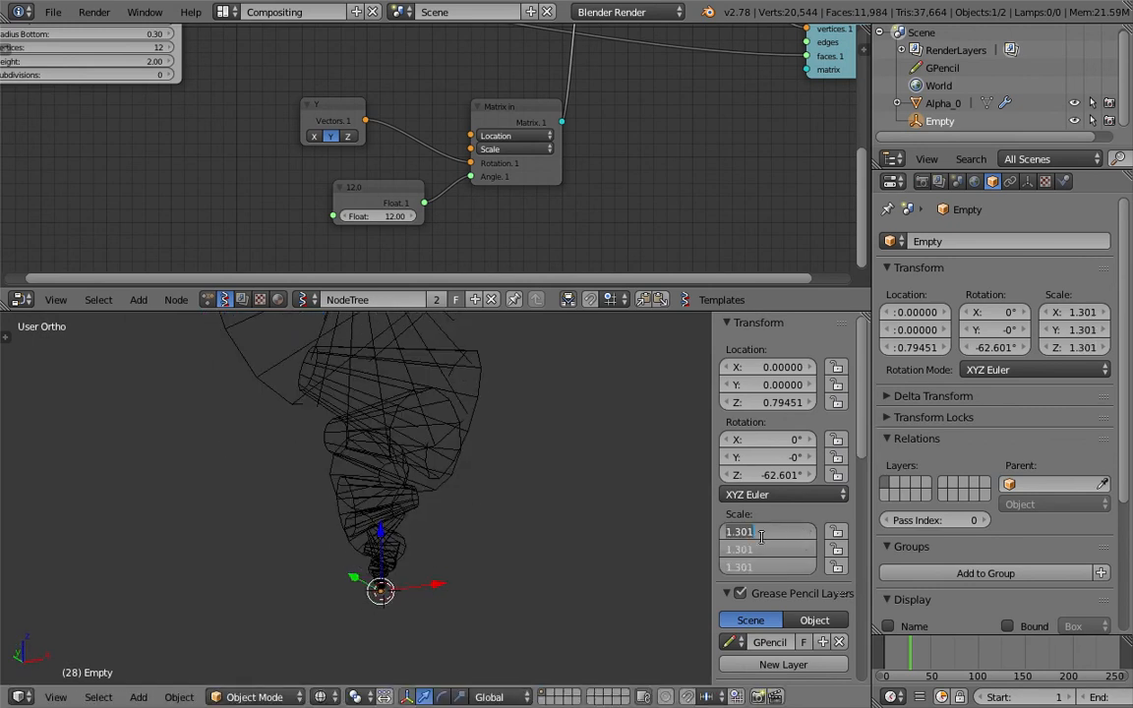
Step: Reset the Empty's scale to 1 and switch to the top view
key("alt+s")
left_click(59, 697)
left_click(108, 553)
middle_click_drag(399, 536, 412, 443, "shift")
scroll(492, 477, "up", 12)
middle_click_drag(597, 461, 356, 503, "shift")
key("s")
key("Escape")
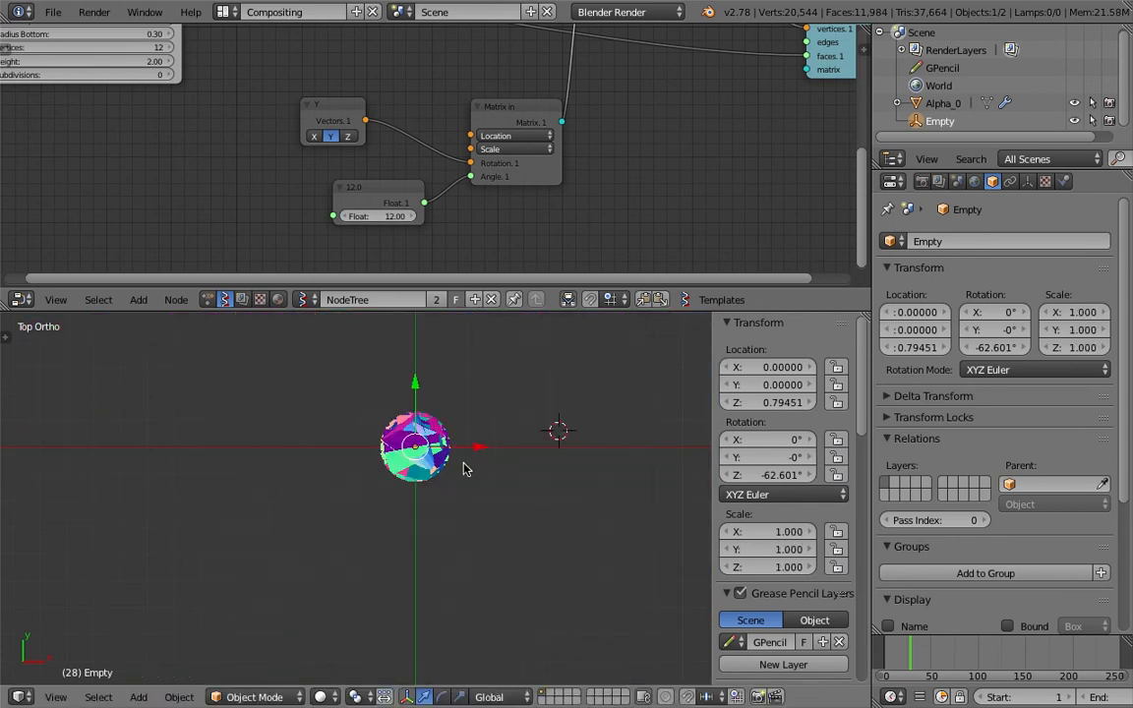
Step: Move the Empty to about X 2.35, Y -0.43 and scale it down to about 0.988
key("g")
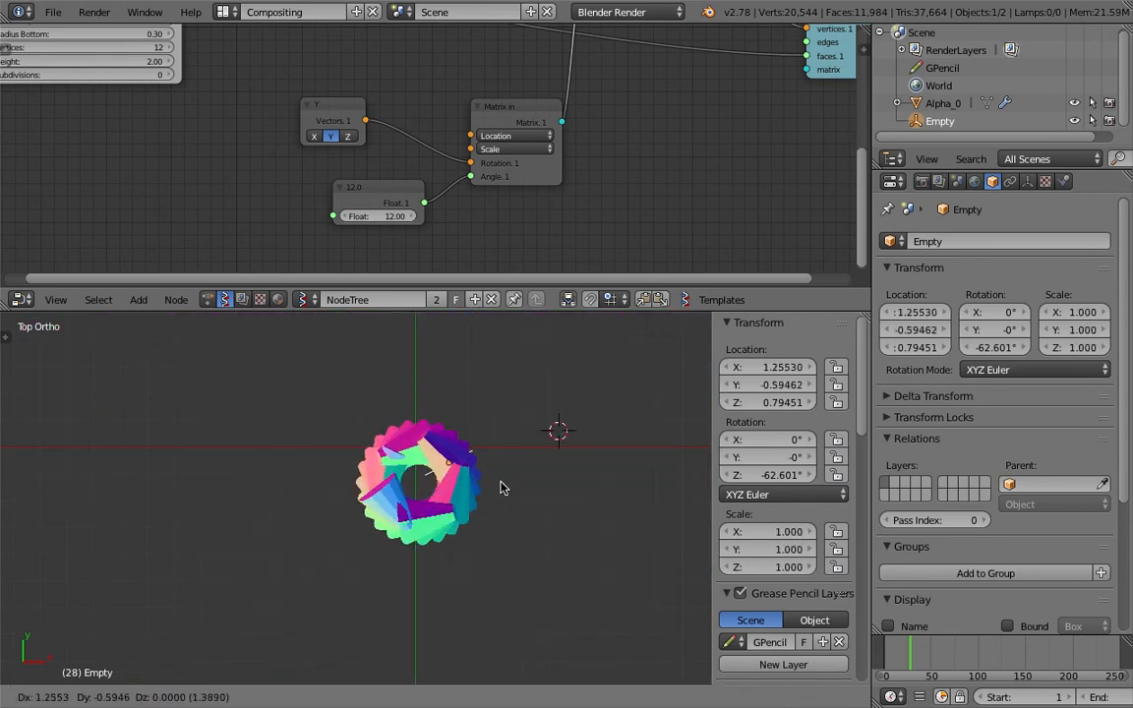
left_click(502, 463)
middle_click_drag(501, 463, 483, 470)
key("s")
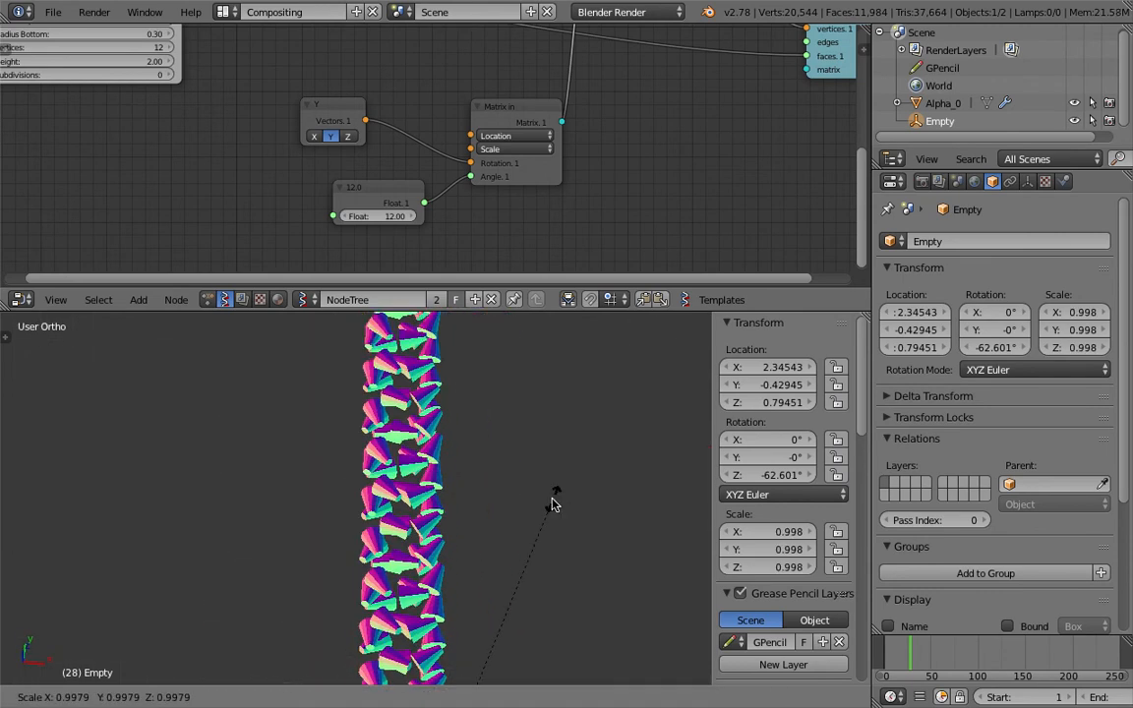
left_click(531, 507)
middle_click_drag(528, 509, 457, 603)
left_click(56, 697)
left_click(65, 608)
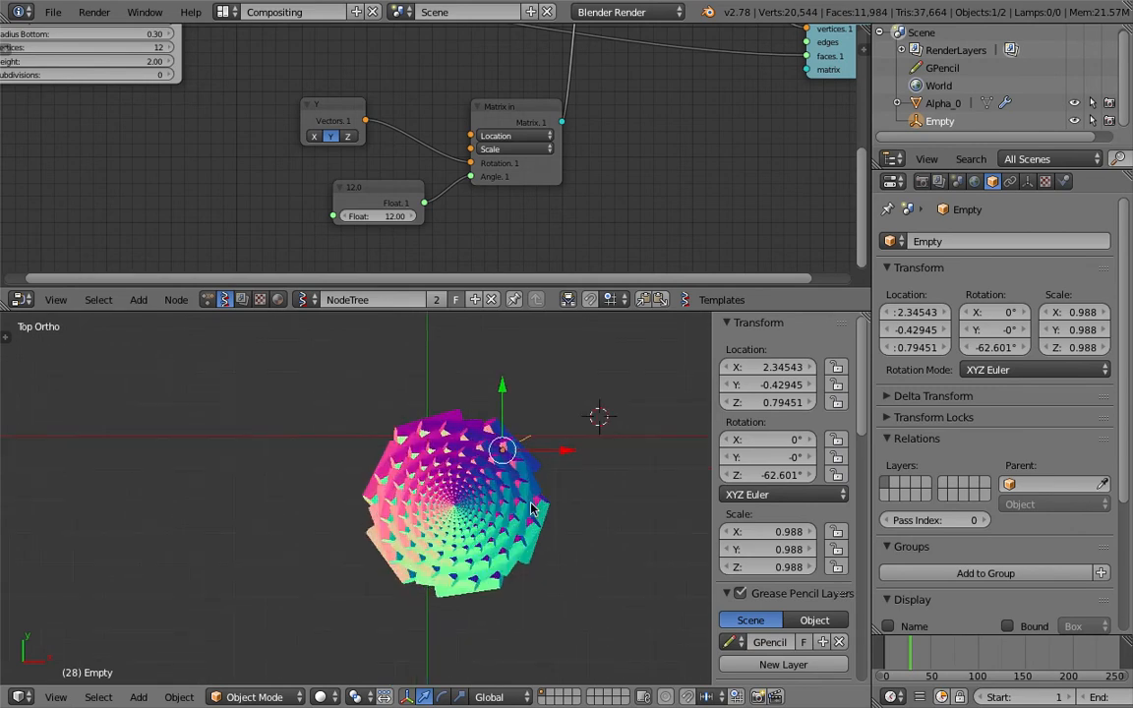
Step: Move the Empty in the top view to about X 7.6, Y 3.31 to spread the spiral's cylinders apart
middle_click_drag(532, 508, 440, 478, "shift")
scroll(445, 478, "up", 4)
key("g")
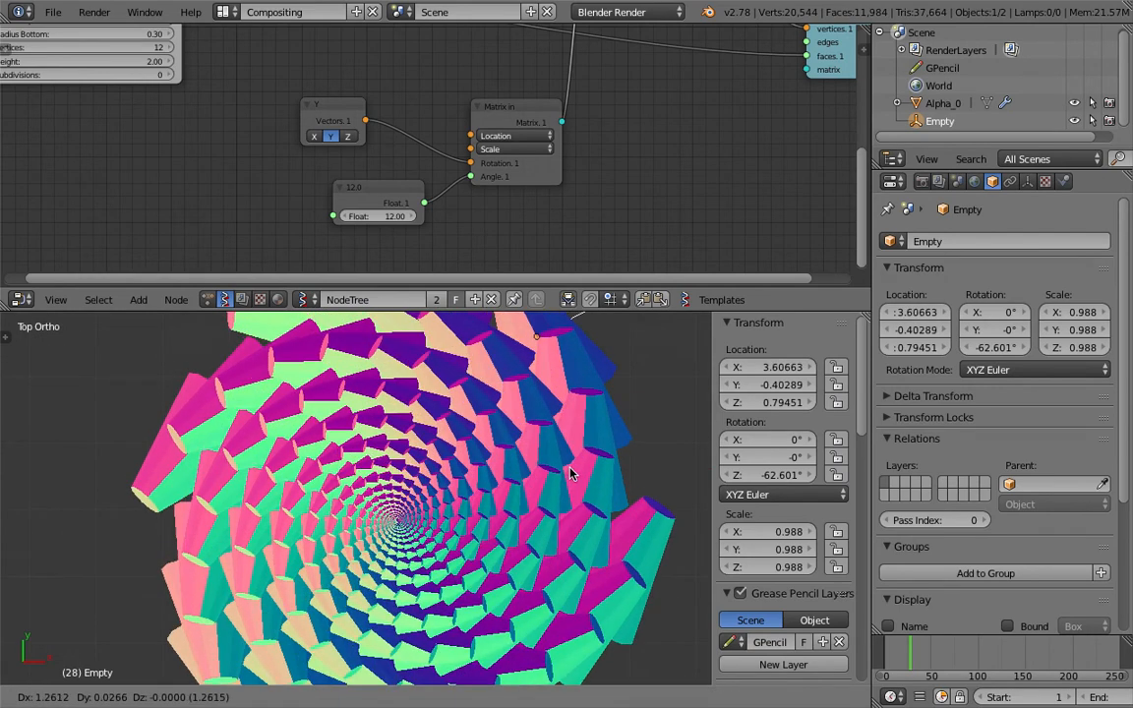
left_click(539, 468)
scroll(539, 468, "down", 3)
key("g")
left_click(586, 440)
scroll(511, 461, "down", 3)
key("g")
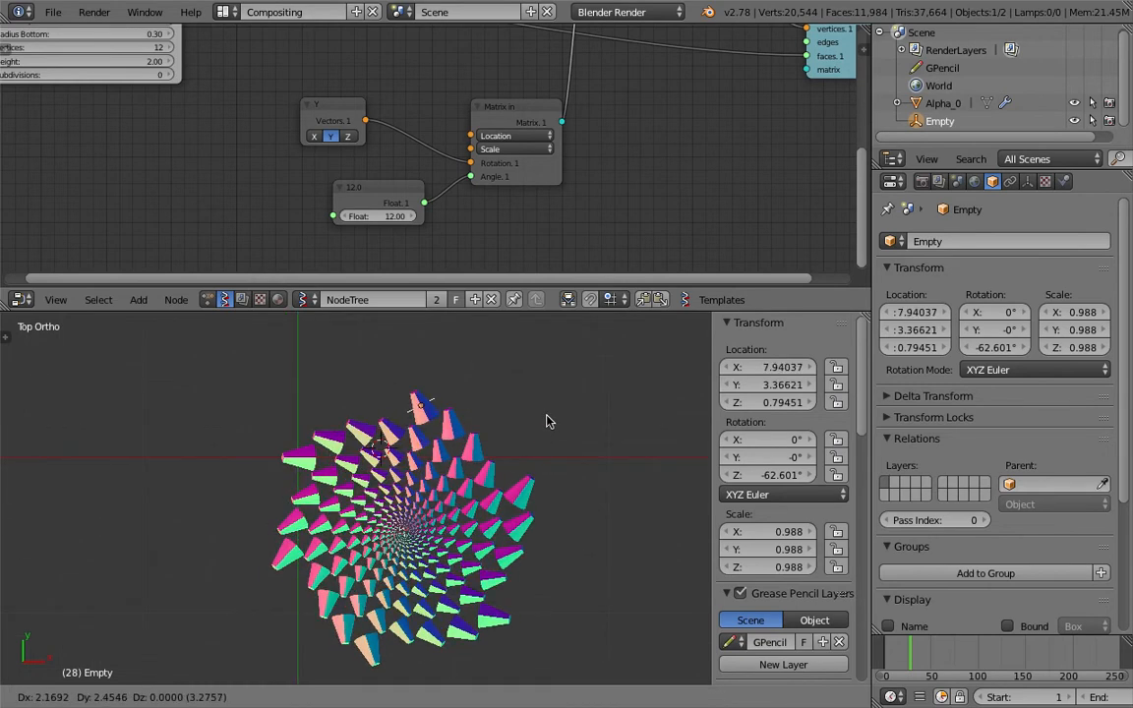
left_click(549, 418)
scroll(501, 467, "up", 1)
scroll(501, 467, "up", 1)
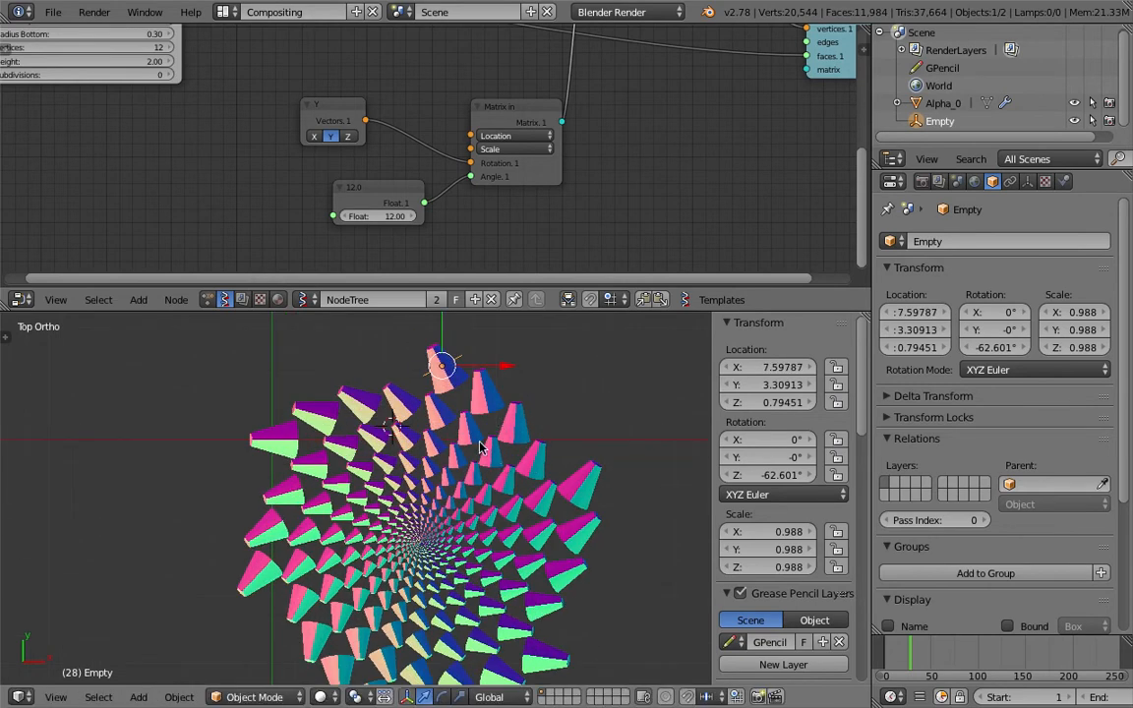
Step: Save the scene as a new file with the version number after 003
left_click(53, 11)
left_click(98, 164)
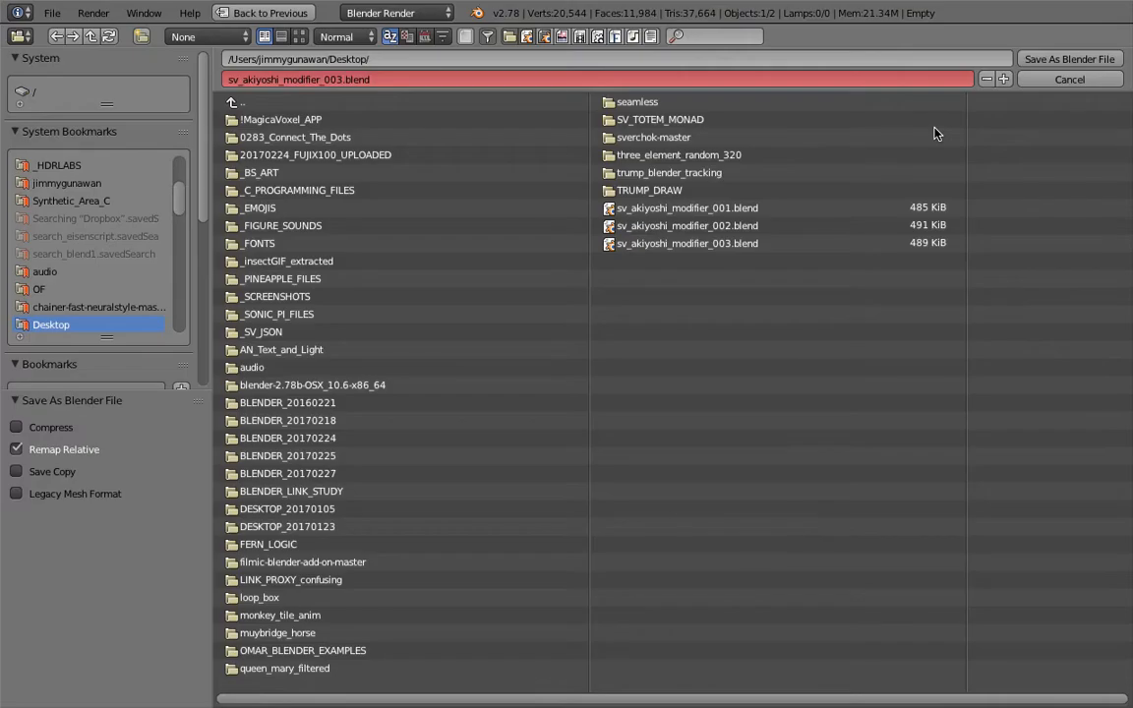
left_click(1005, 78)
key("Return")
Step: Try an angle of about 94.32 in the Float node and restore it to 12
middle_click_drag(505, 148, 507, 159)
mouse_move(381, 229)
left_mouse_down()
mouse_move(348, 228)
mouse_move(463, 228)
mouse_move(390, 233)
left_mouse_up()
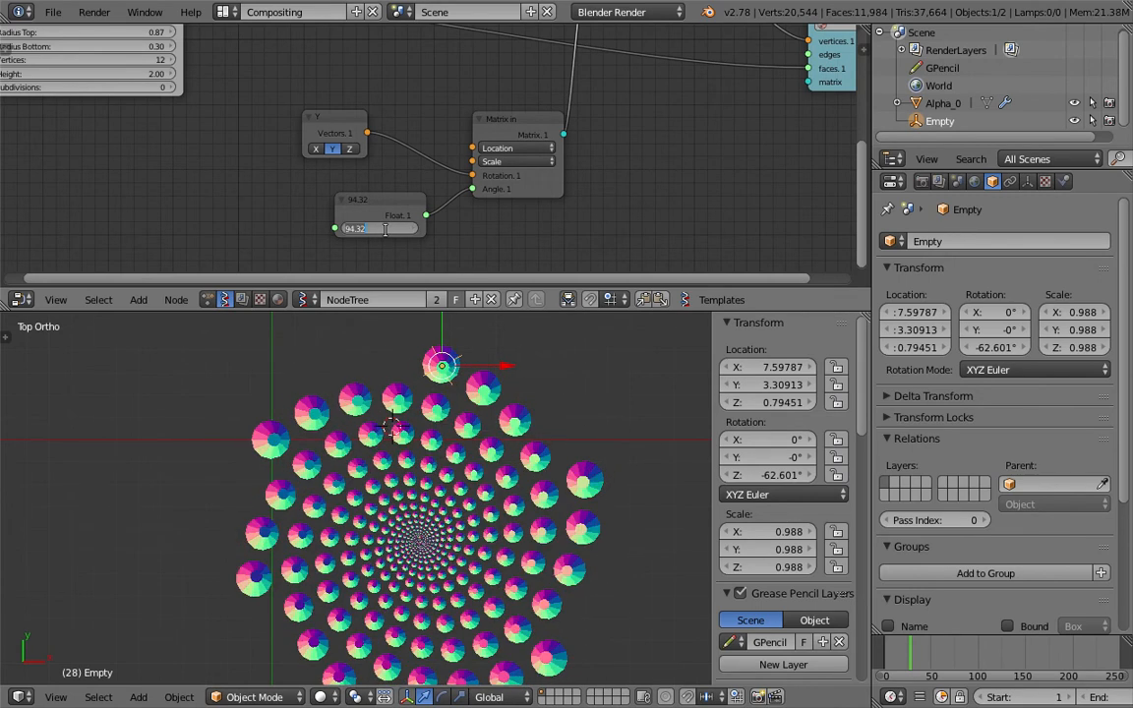
type("12")
key("Return")
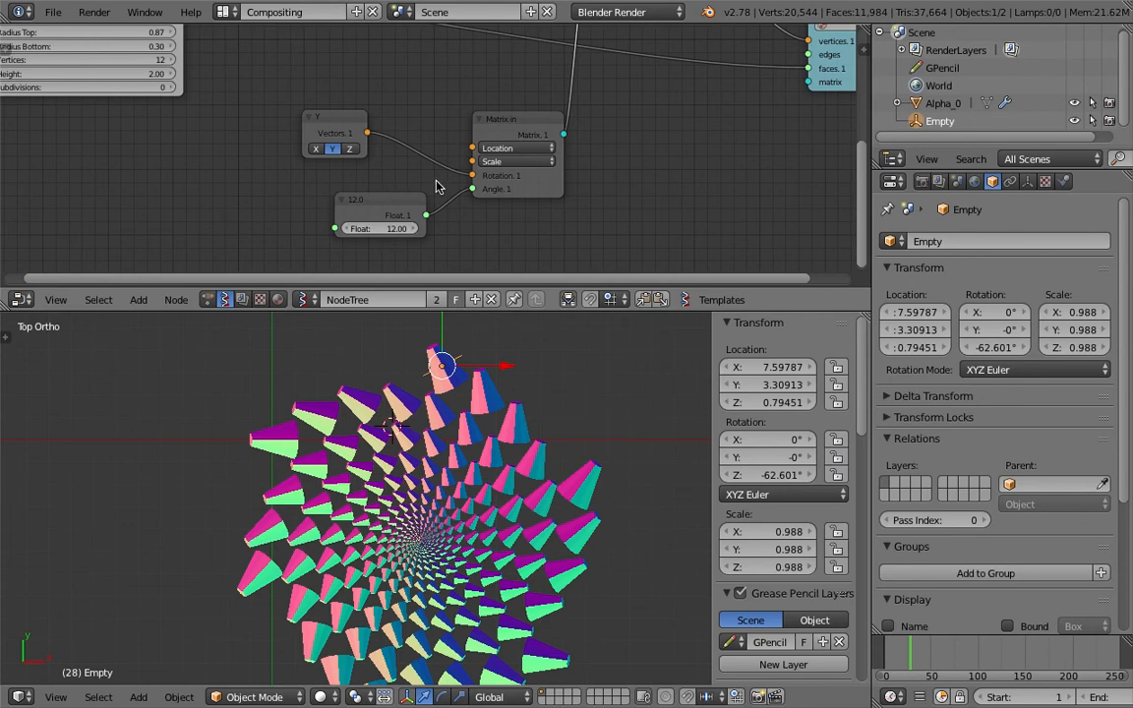
Step: Shift the Y vector, 12.0 Float and Matrix in nodes leftward to make room, and save the file
left_click_drag(333, 126, 269, 122)
left_click_drag(357, 202, 286, 197)
middle_click_drag(480, 174, 380, 209)
key("ctrl+s")
left_click(380, 210)
left_click(403, 177)
left_click_drag(403, 177, 321, 210)
key("ctrl+s")
Step: Duplicate the Matrix in node and insert the copy on the link after the original
left_click(343, 200)
key("shift+d")
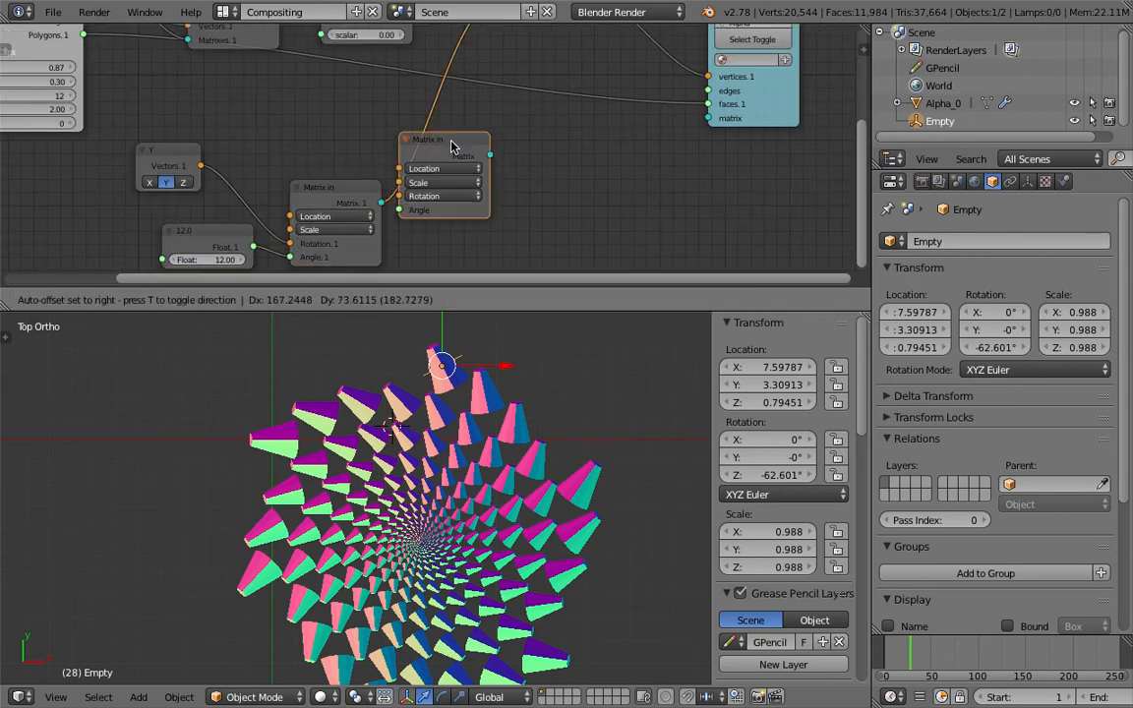
left_click(451, 145)
middle_click_drag(472, 185, 502, 128)
Step: Duplicate the Y vector node, link the copy to the new Matrix in node's Rotation and set it to X
left_click(192, 97)
key("shift+d")
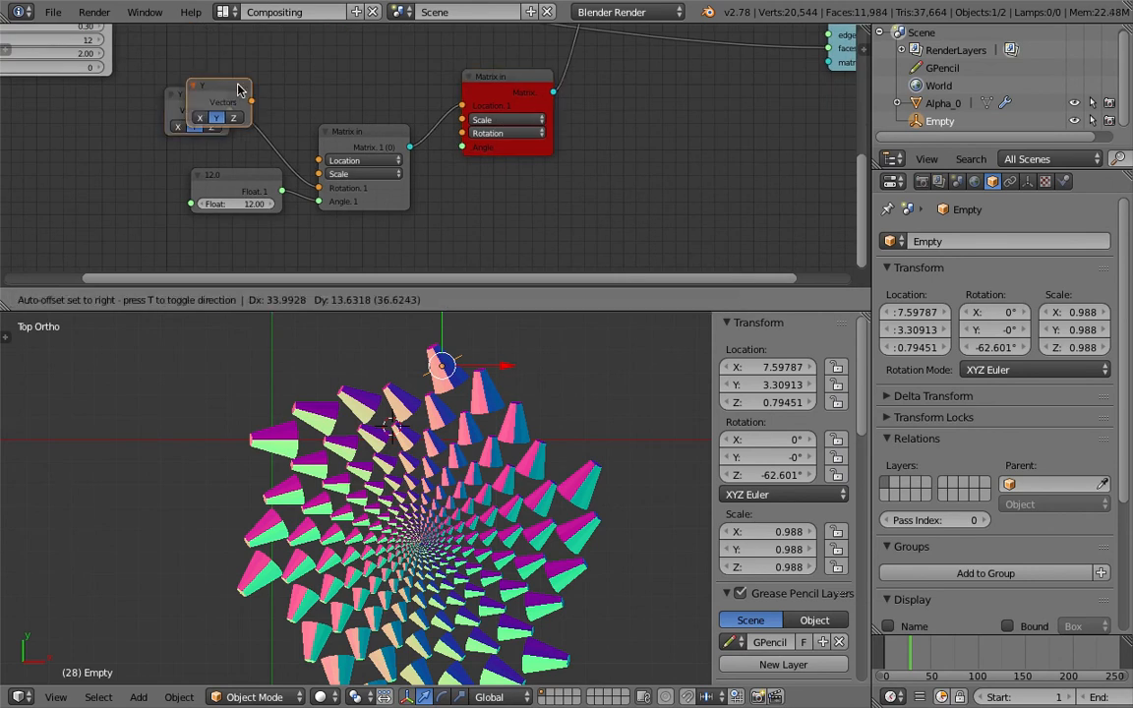
left_click(322, 78)
left_click_drag(362, 92, 476, 138)
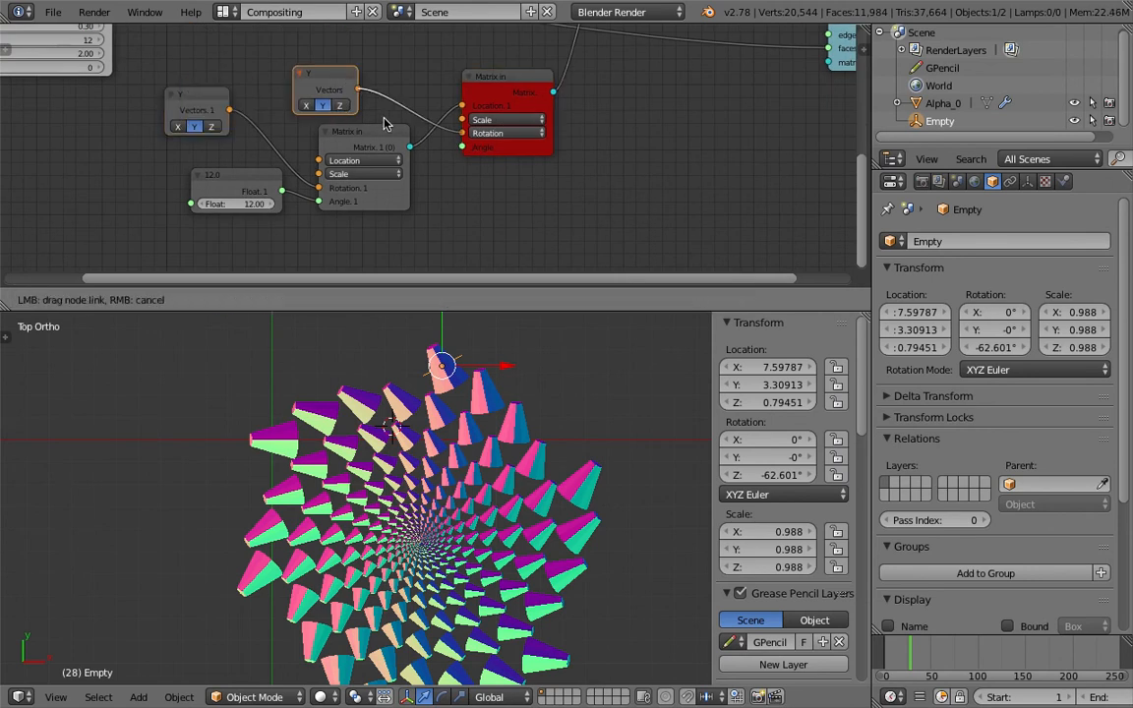
left_click_drag(386, 124, 344, 108)
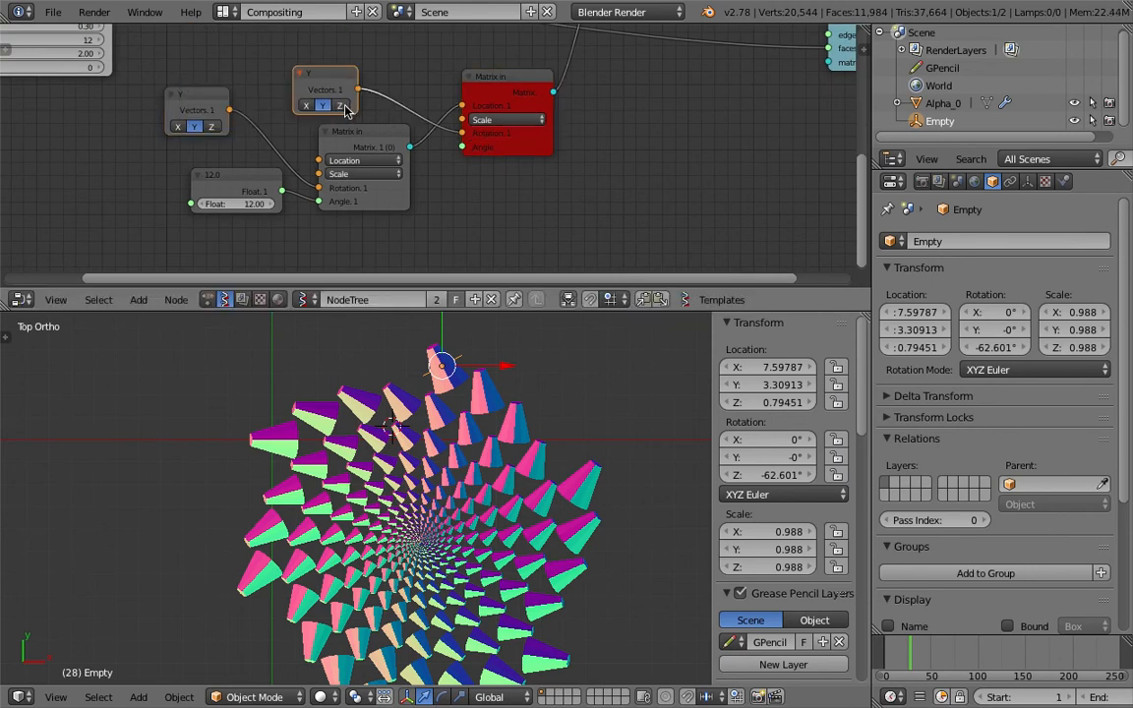
middle_click_drag(344, 108, 347, 77)
Step: Duplicate the 12.0 Float node, link the copy to the new Matrix in node's Angle and set it to about 125.04
left_click(226, 150)
key("shift+d")
left_click(364, 221)
left_click_drag(367, 216, 469, 116)
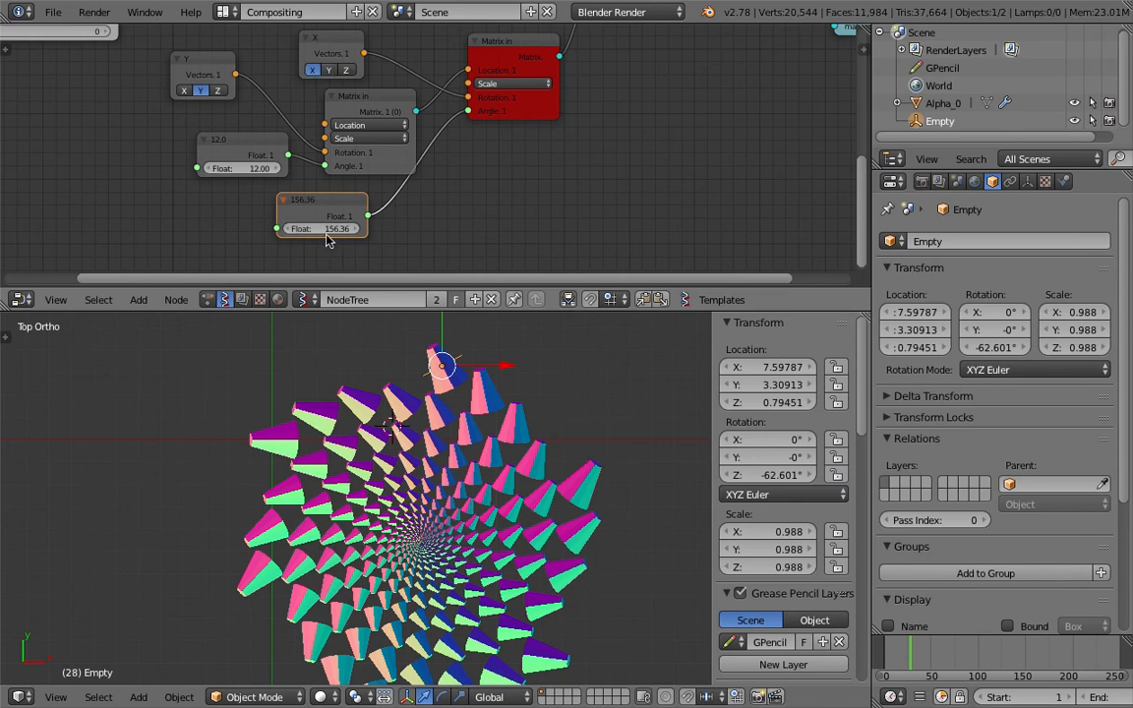
scroll(455, 156, "down", 4)
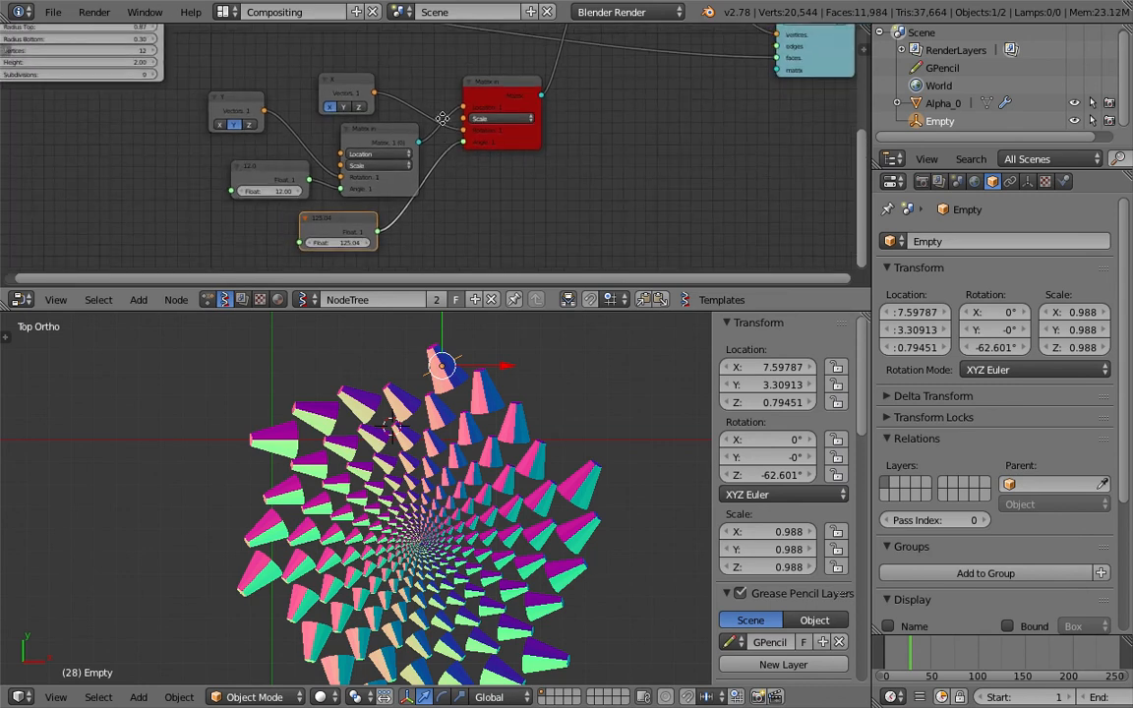
Step: Replace the red second Matrix in node with a new Matrix Deform node
left_click_drag(393, 157, 371, 152)
left_click_drag(499, 122, 517, 138)
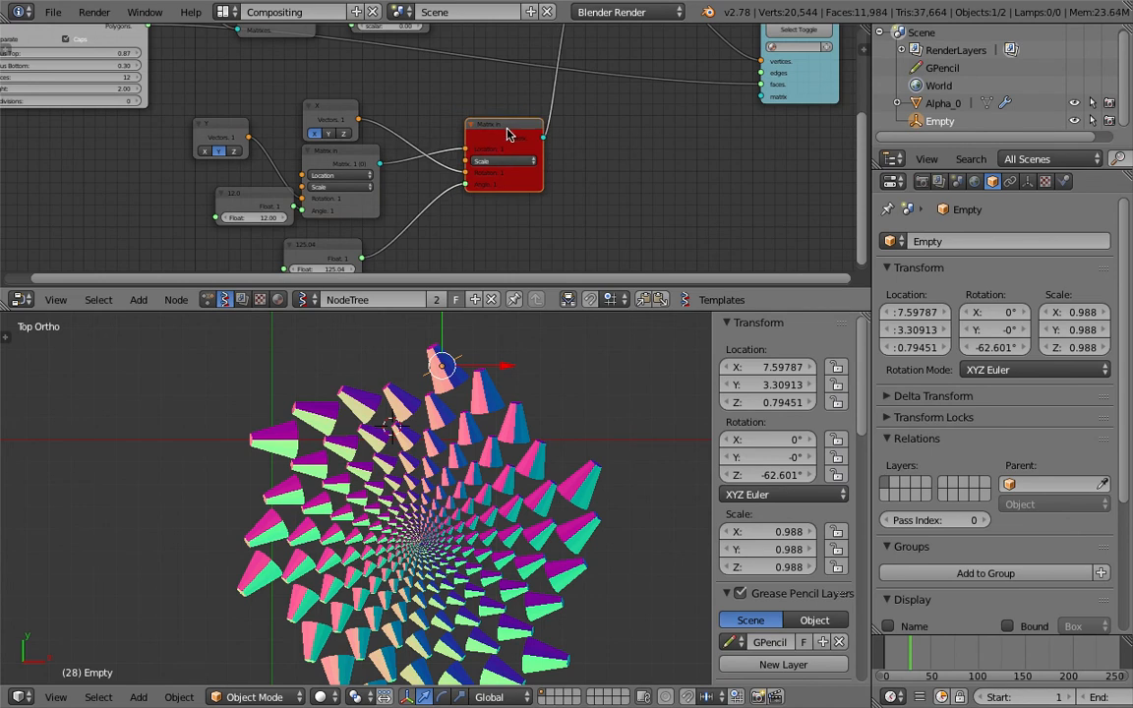
key("Delete")
key("shift+a")
left_click(488, 127)
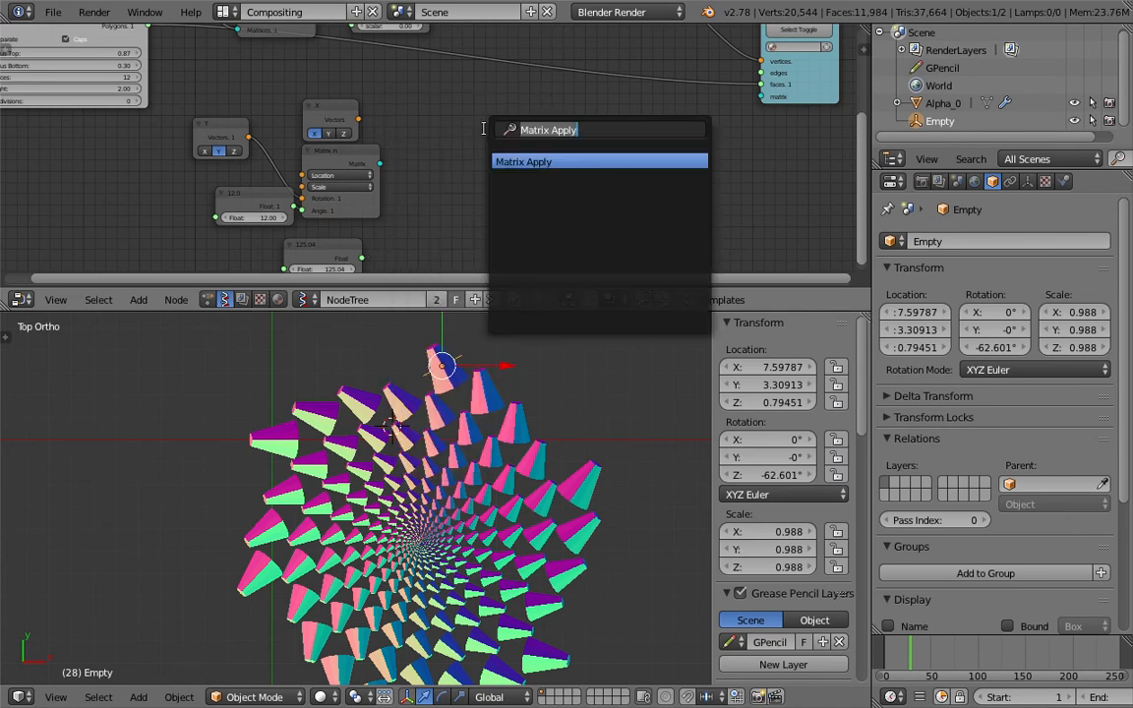
type("matrix de")
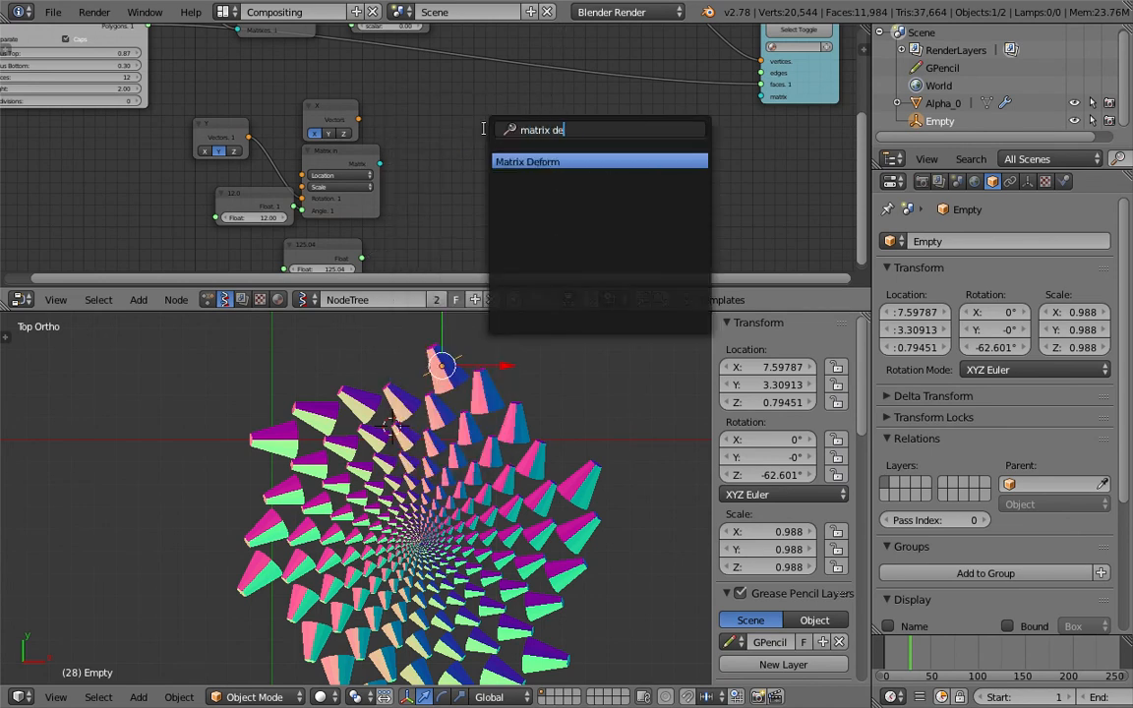
key("Return")
left_click(485, 133)
Step: Link the Matrix in output to Matrix Deform's Original input, the X vector to Rotation and the 125.04 float to Angle
left_click_drag(382, 165, 485, 160)
left_click_drag(359, 119, 436, 148)
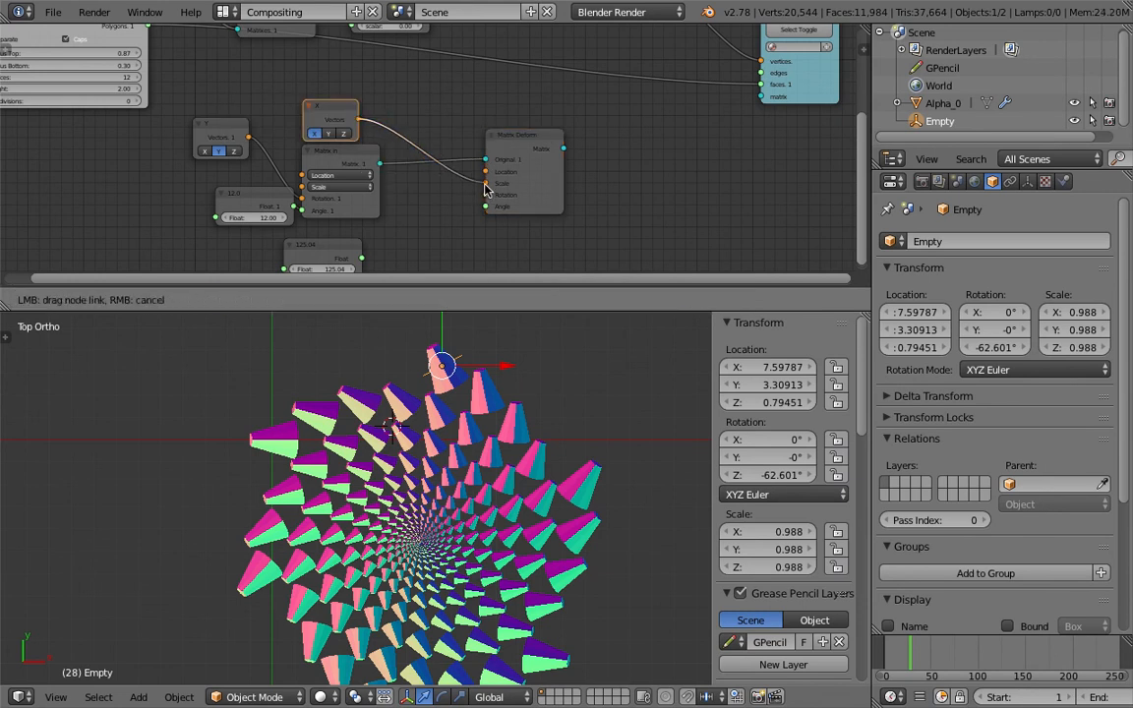
left_click_drag(485, 185, 485, 184)
middle_click_drag(433, 218, 435, 212)
left_click_drag(453, 166, 459, 164, "ctrl")
left_click_drag(365, 252, 487, 200)
left_click_drag(361, 113, 487, 189)
Step: Link the Matrix Deform output to the Matrices input of Matrix Apply, shift the Matrix Deform node and save over the file
scroll(497, 197, "down", 3)
middle_click_drag(519, 158, 491, 183)
left_click_drag(483, 178, 510, 162)
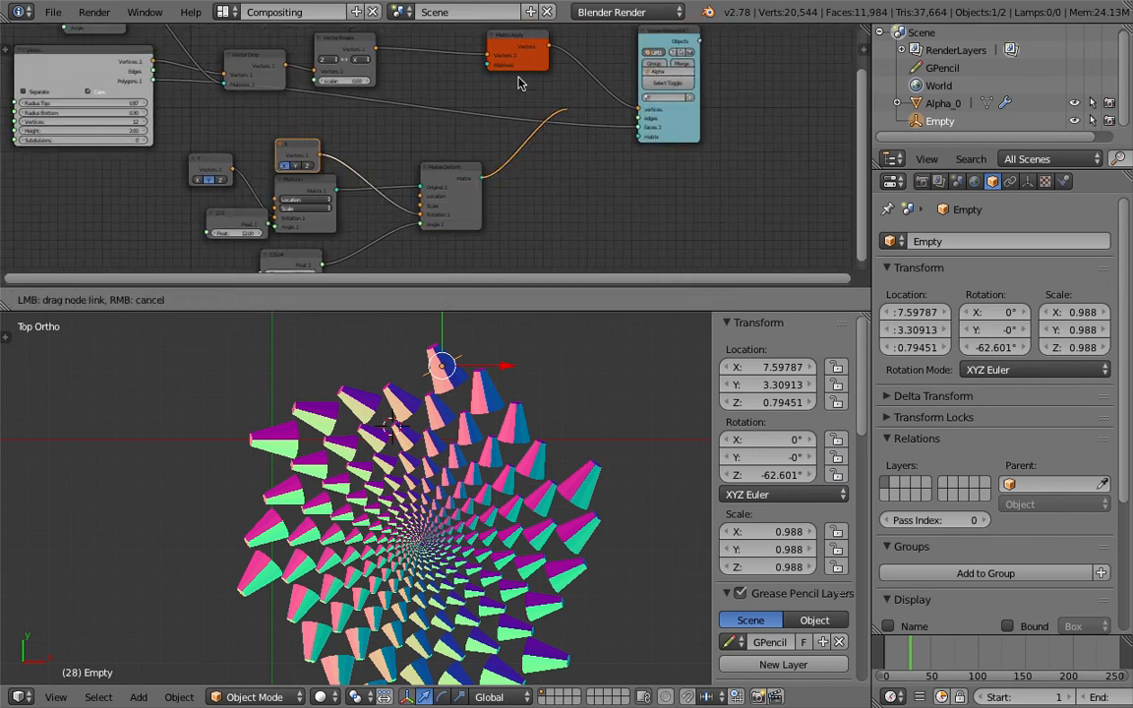
left_click_drag(491, 67, 491, 67)
left_click_drag(444, 170, 428, 152)
middle_click_drag(406, 219, 428, 169)
scroll(428, 169, "up", 2)
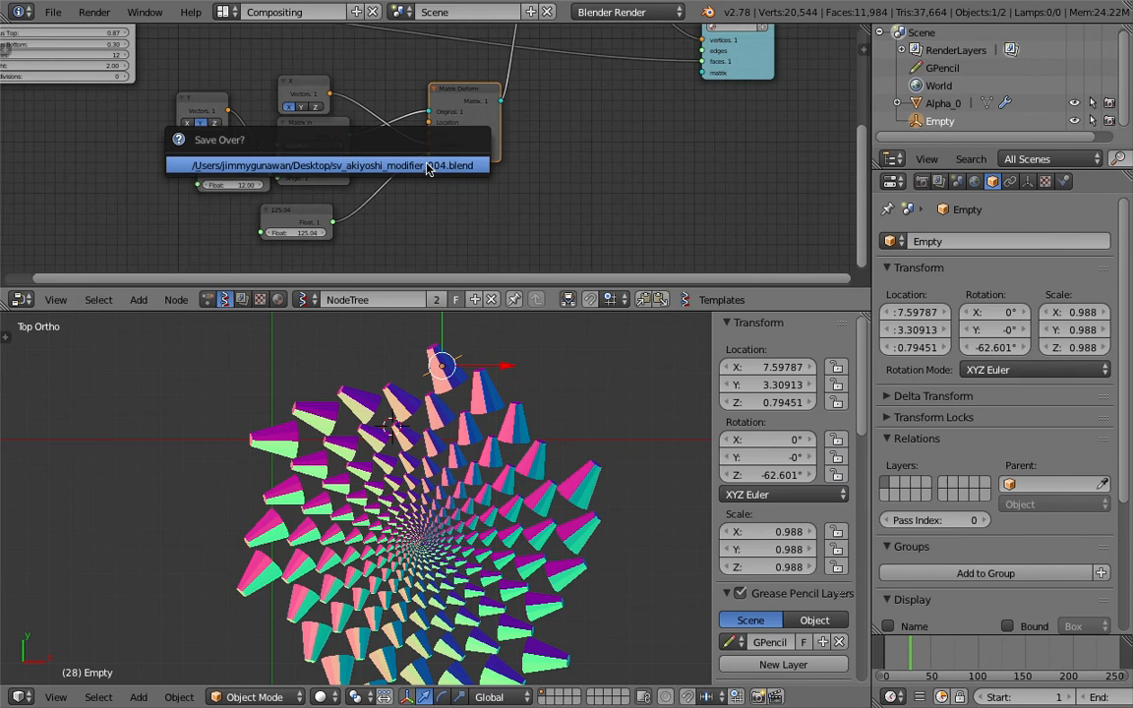
Step: Set the float driving Matrix Deform's Angle to about 284.07 and its rotation vector to Z, and save the file
left_click_drag(298, 233, 471, 233)
left_click(316, 106)
middle_click_drag(113, 186, 223, 154)
scroll(223, 154, "up", 2)
scroll(597, 453, "down", 4)
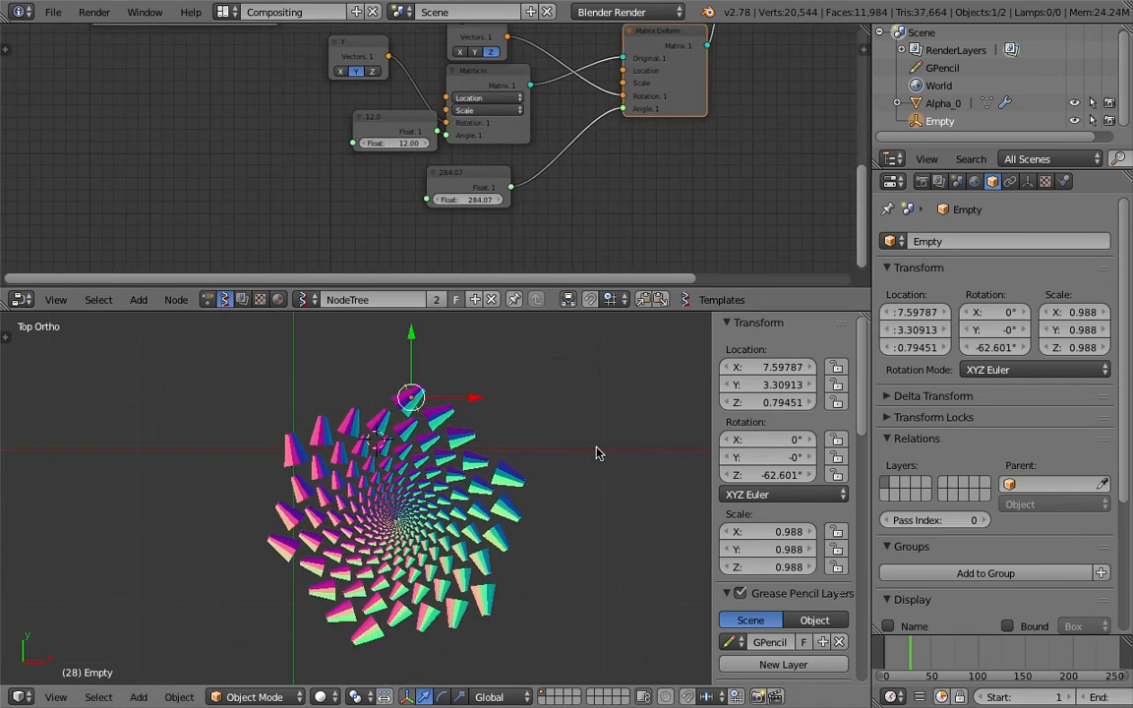
key("super+s")
key("Return")
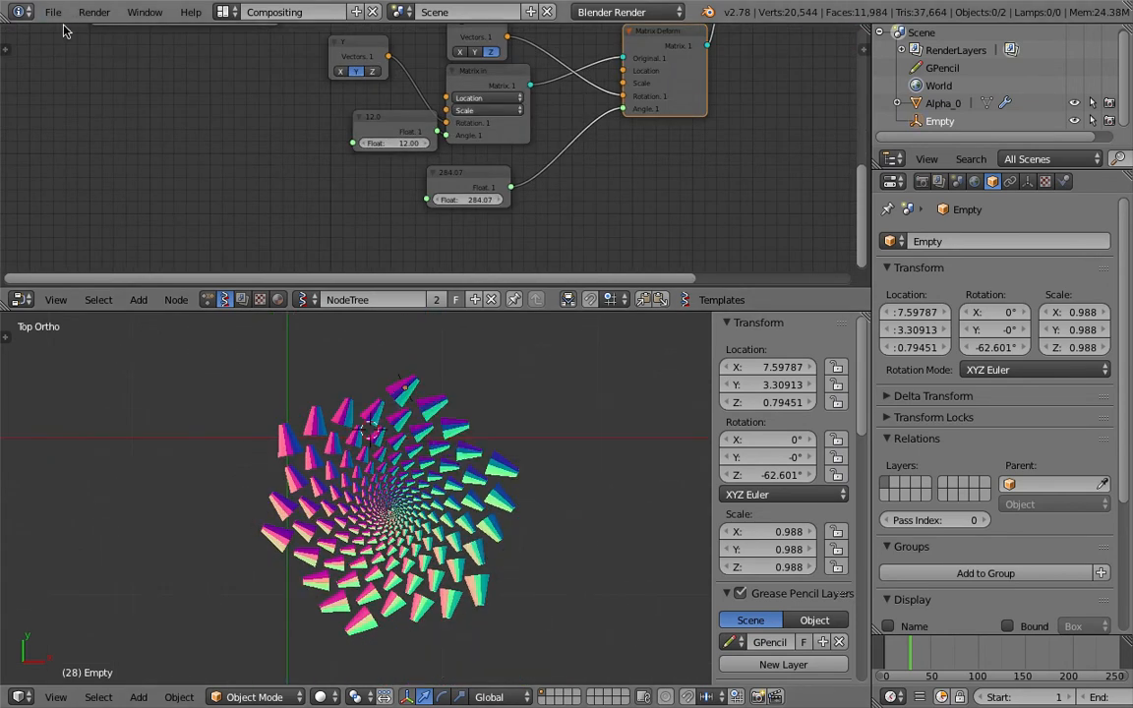
Step: Save a new version of the file as sv_akiyoshi_modifier_005.blend and slightly enlarge the 3D viewport
left_click(52, 12)
left_click(126, 167)
key("KP_Add")
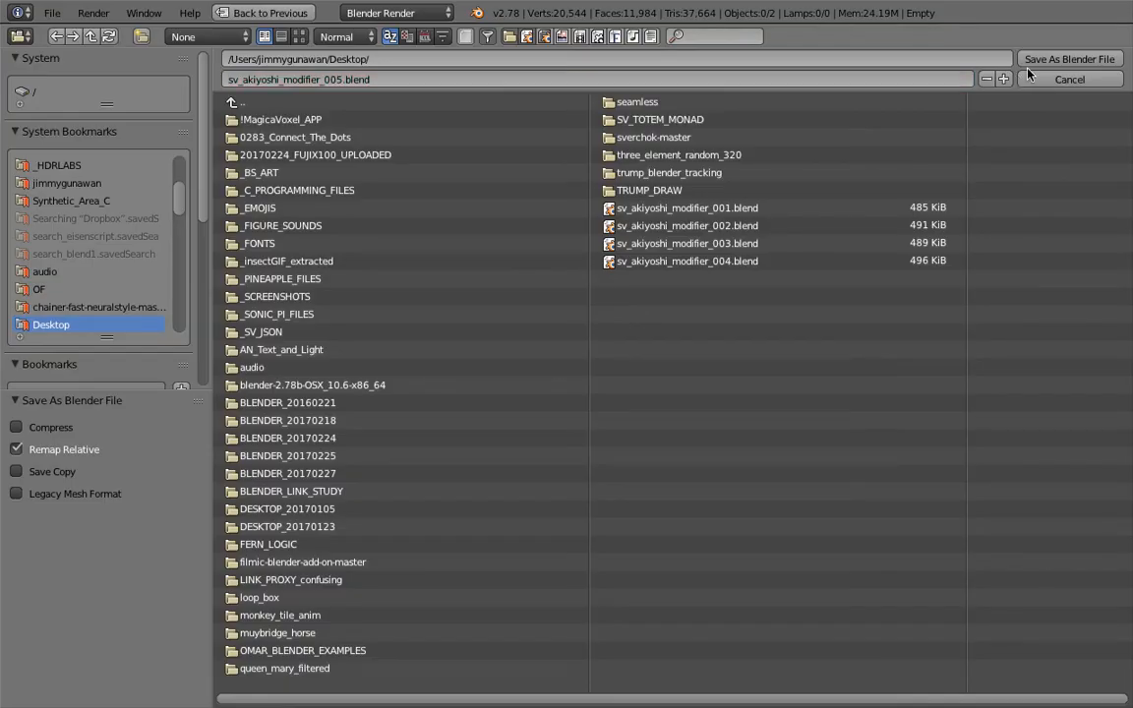
key("Return")
left_click_drag(622, 310, 631, 292)
scroll(581, 224, "down", 5)
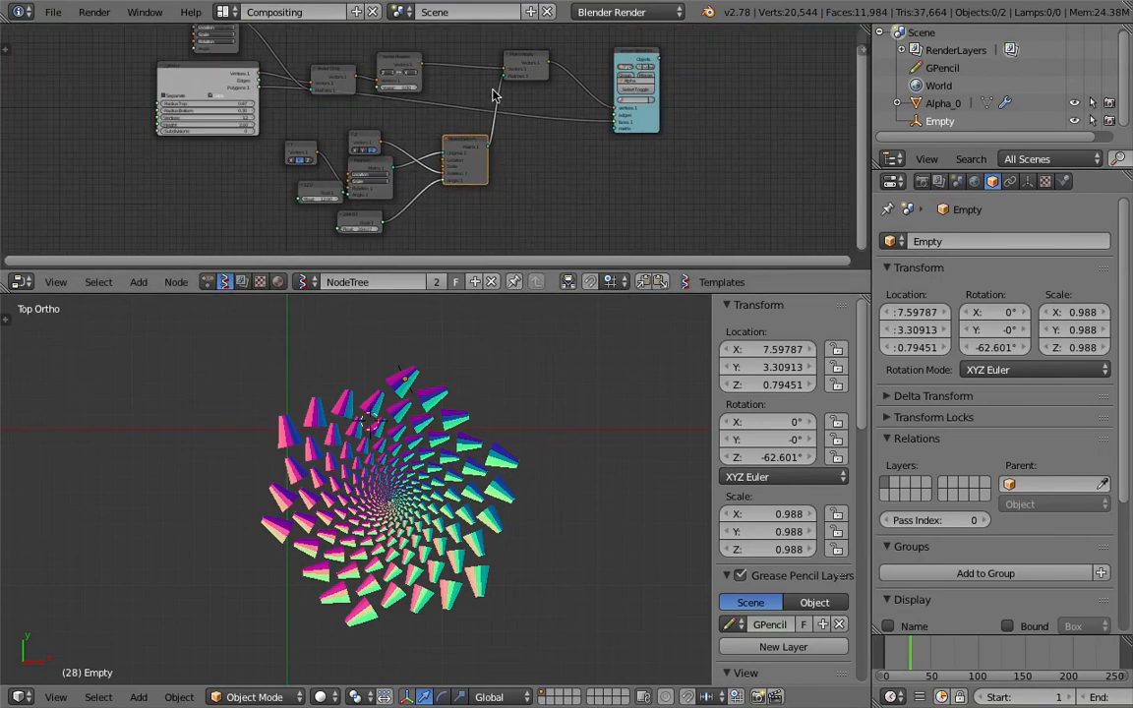
Step: Select the arrayed cylinder object, save the file and set its Array modifier count to 376
right_click(462, 471)
key("ctrl+s")
left_click(467, 470)
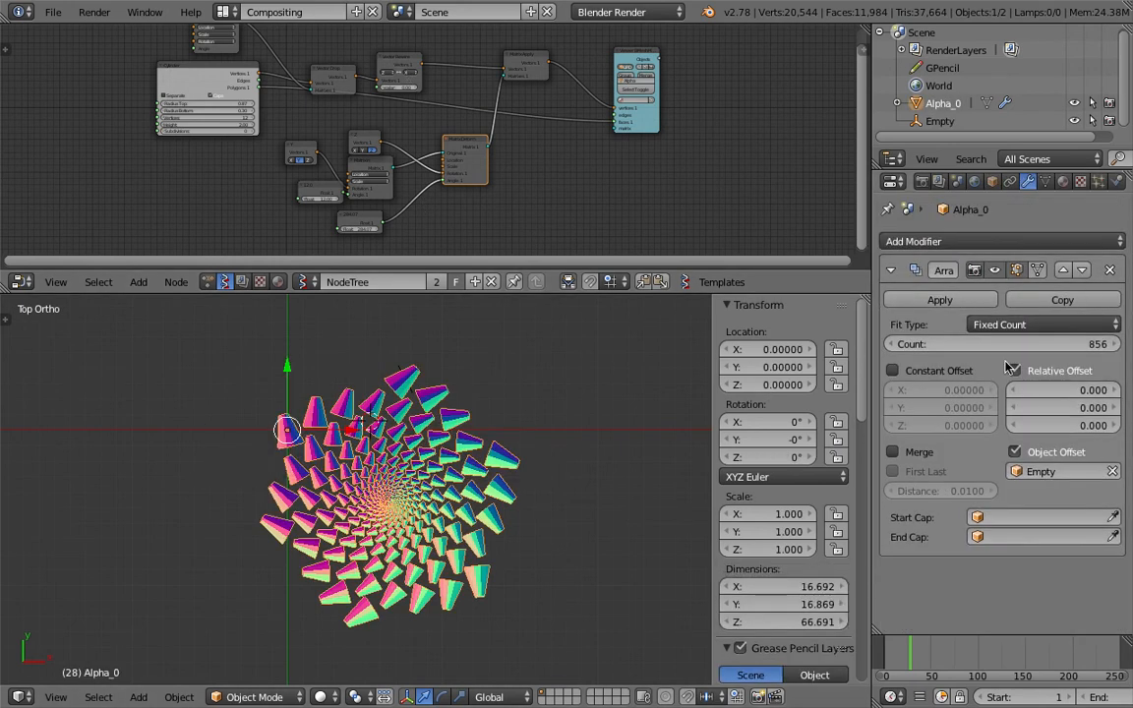
left_click_drag(1046, 350, 1082, 349)
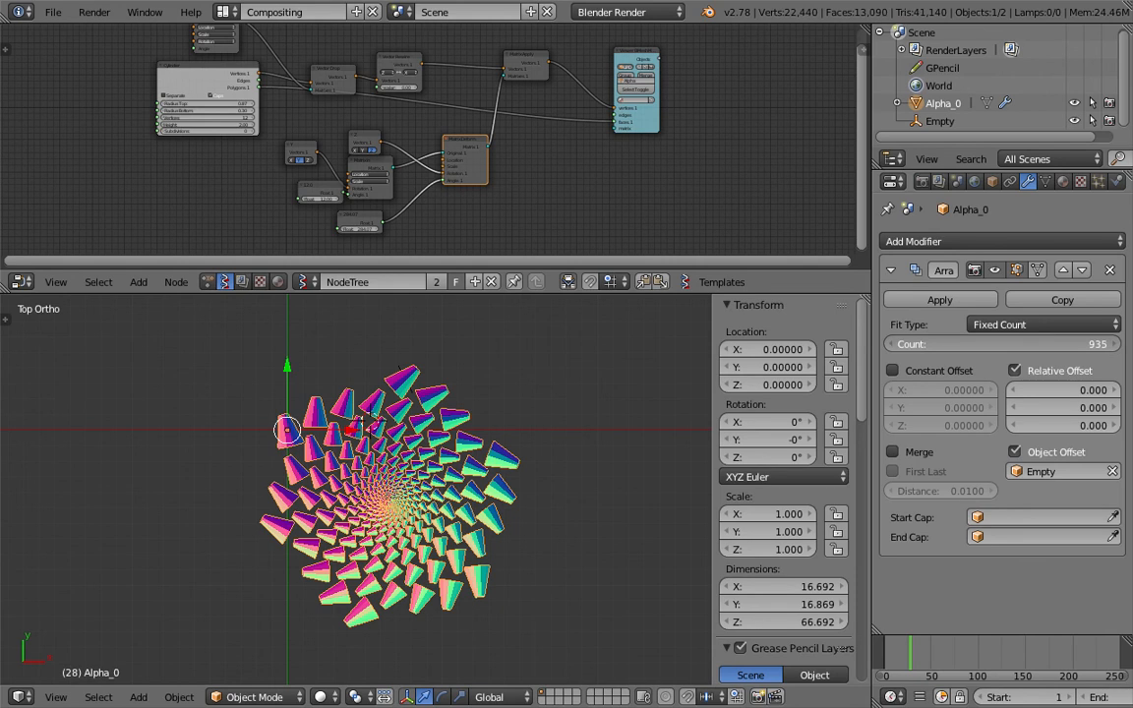
mouse_move(1046, 346)
left_mouse_down()
mouse_move(982, 346)
mouse_move(1048, 346)
left_mouse_up()
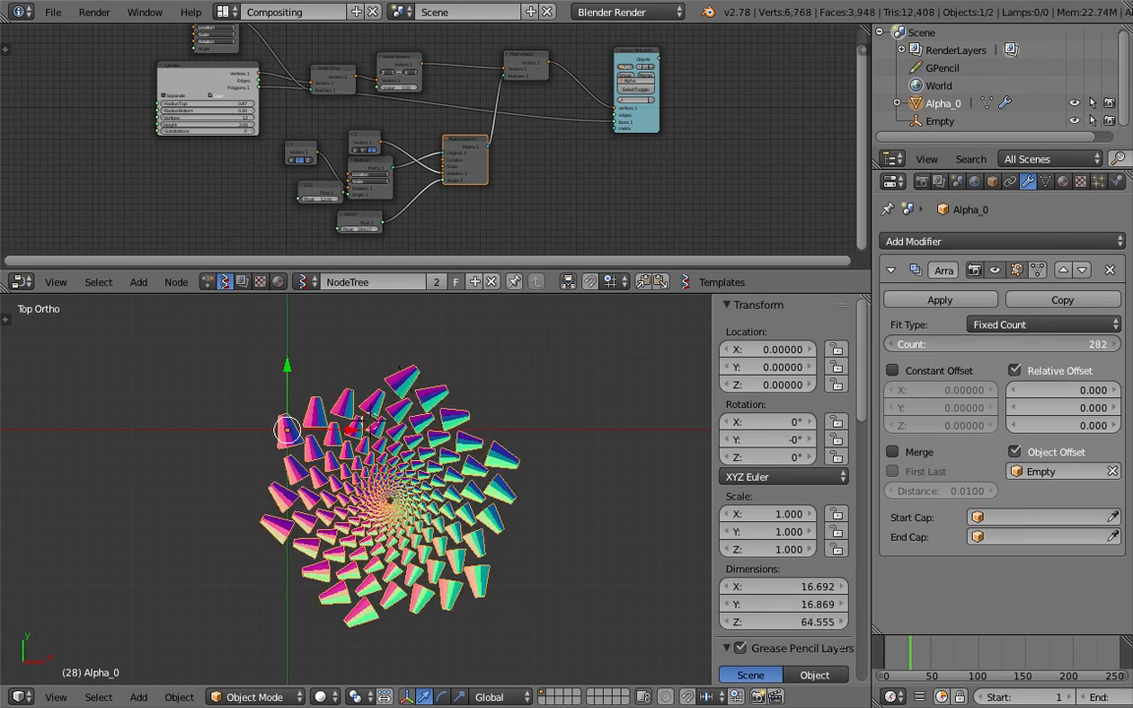
Step: Set the float driving Matrix Deform's Angle to about 701.94 and hide the viewport's properties region
scroll(494, 483, "up", 6)
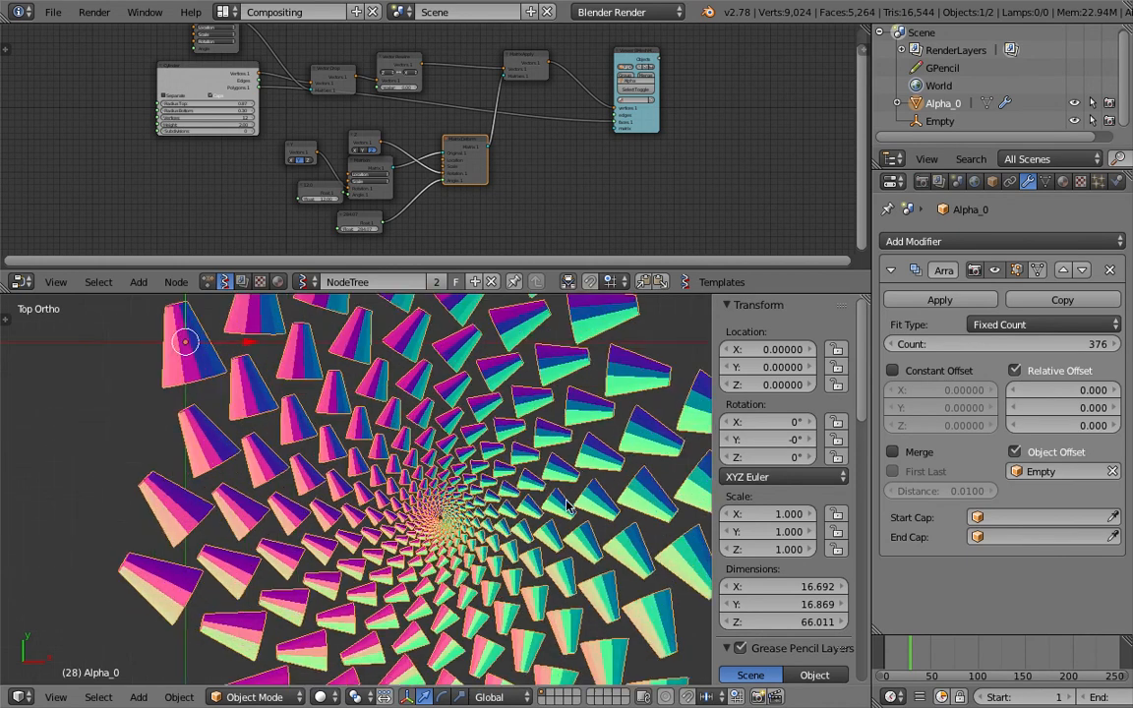
scroll(494, 482, "up", 2)
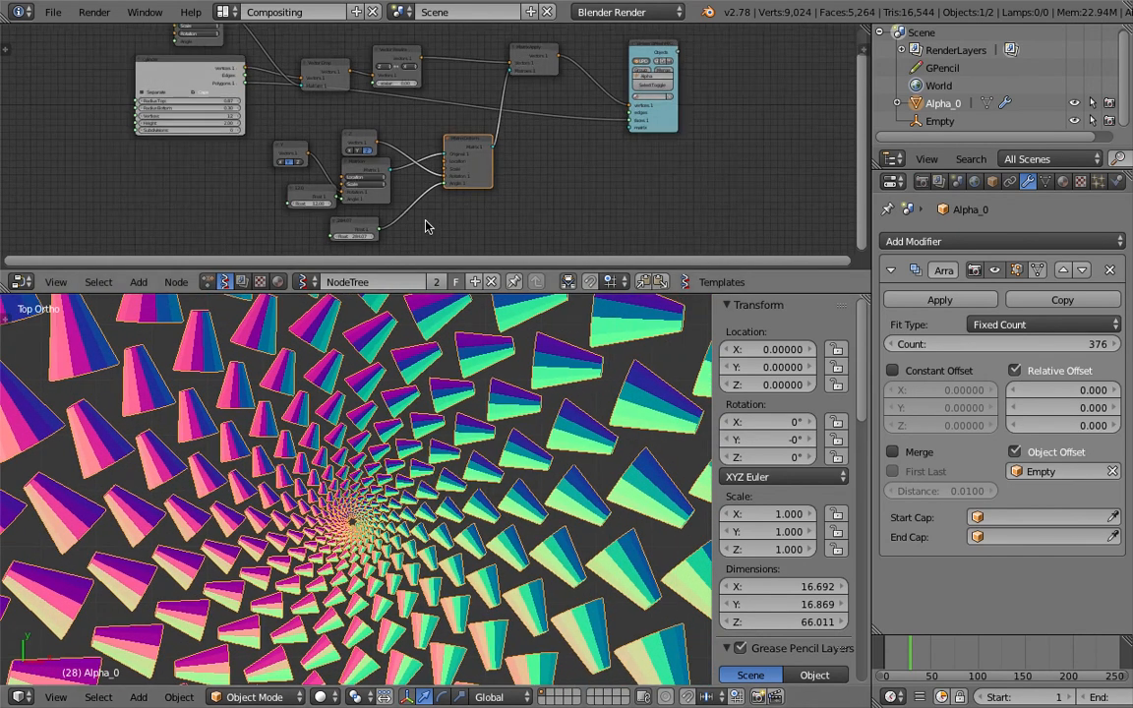
scroll(374, 196, "up", 3)
mouse_move(382, 191)
left_mouse_down()
mouse_move(444, 191)
mouse_move(393, 191)
left_mouse_up()
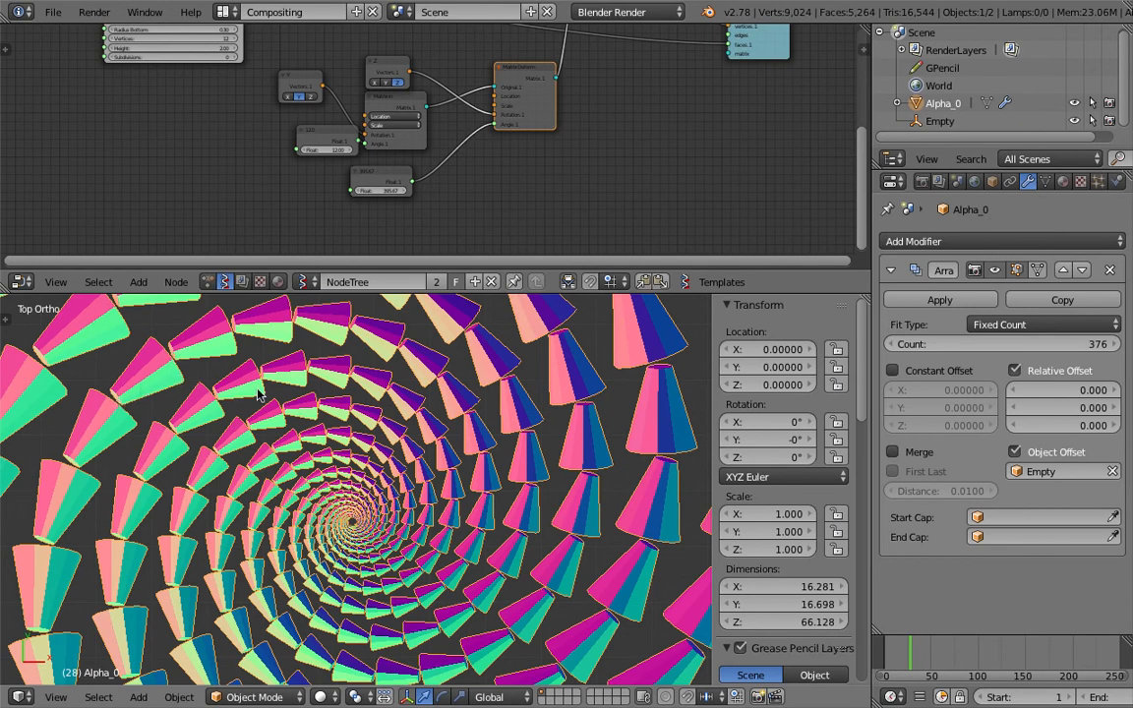
left_click_drag(382, 191, 437, 191)
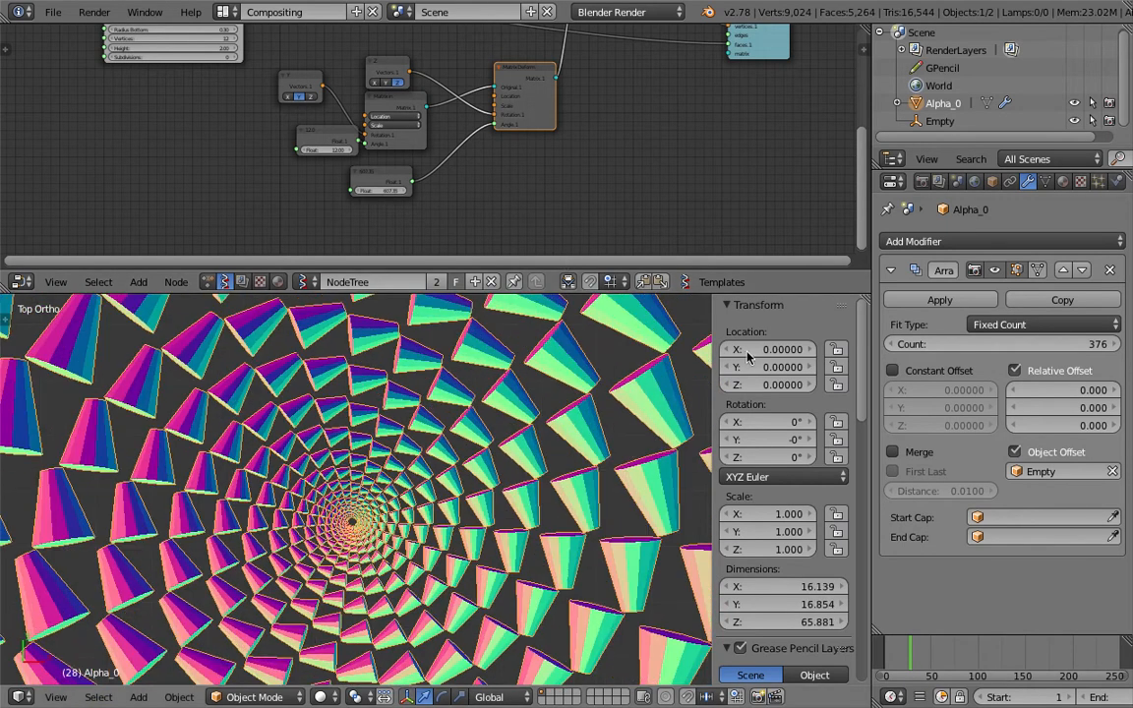
key("n")
scroll(636, 496, "down", 1)
middle_click_drag(636, 490, 620, 459, "shift")
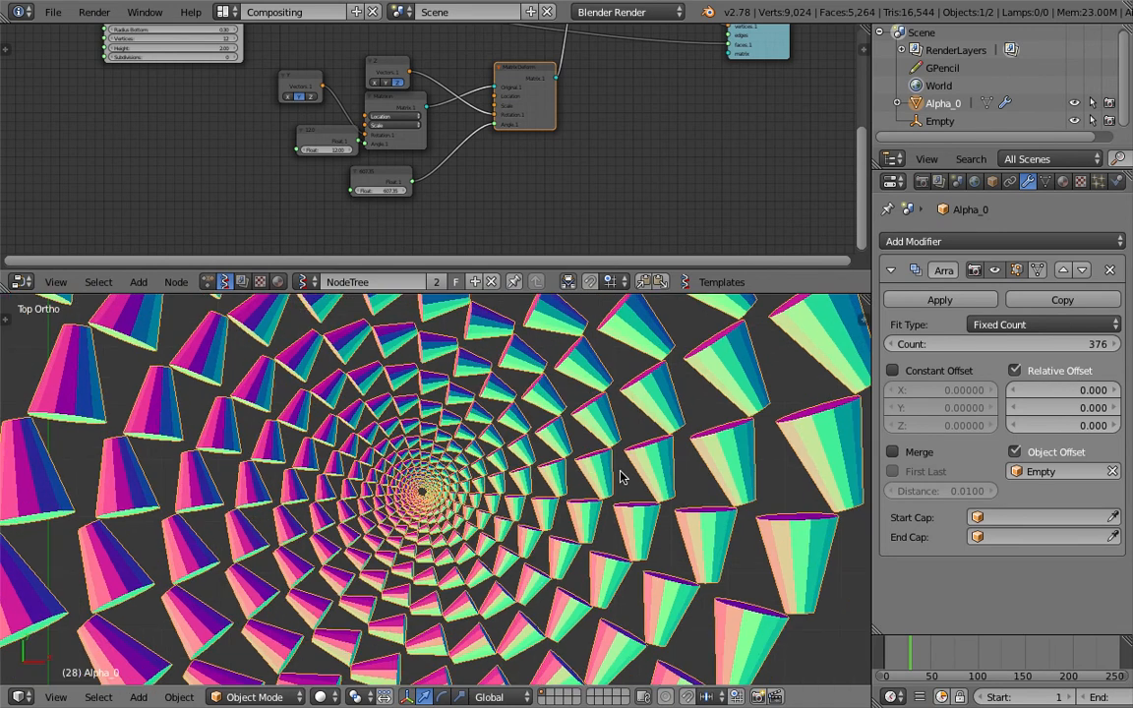
left_click_drag(390, 194, 630, 194)
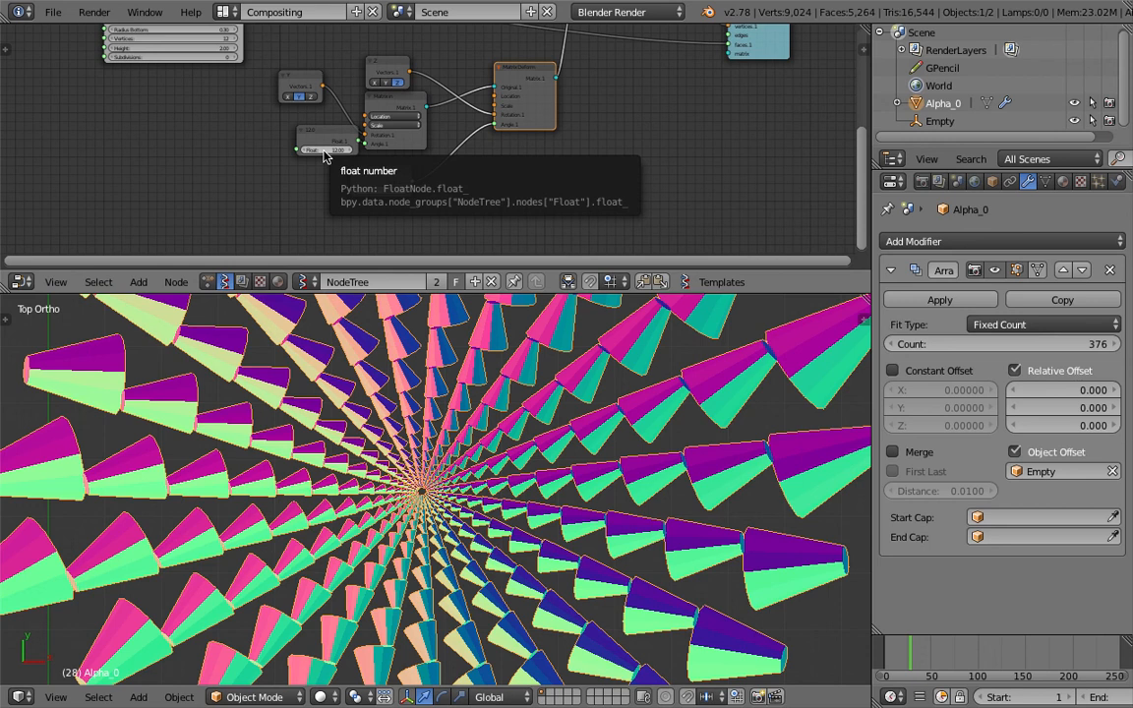
Step: Rearrange the Vector Drop, Cylinder and upper Matrix in nodes to tidy the node layout, and save the file
key("ctrl+s")
middle_click_drag(240, 107, 239, 177)
left_click(275, 195)
scroll(239, 176, "up", 3)
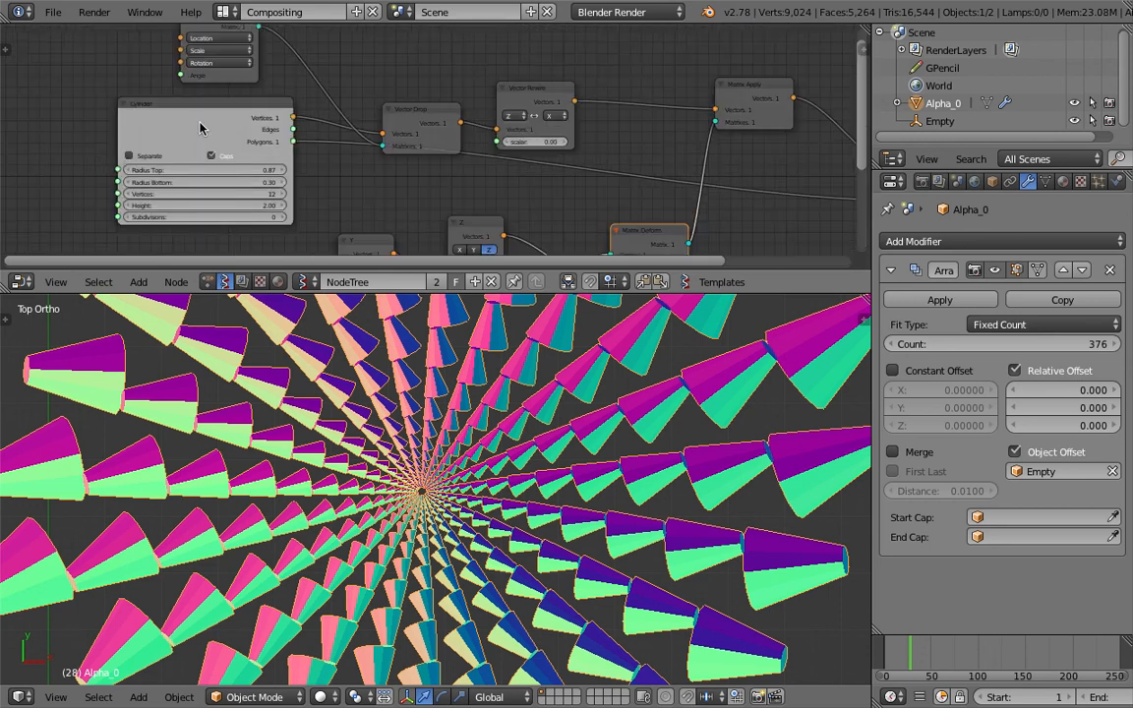
scroll(200, 127, "down", 2)
left_click_drag(403, 139, 372, 92)
left_click_drag(208, 97, 181, 104)
left_click_drag(263, 35, 209, 36)
key("ctrl+s")
left_click(208, 40)
Step: Save the file as a new version with the next incremental number
scroll(225, 94, "down", 2)
middle_click_drag(247, 152, 280, 149)
scroll(313, 141, "up", 2)
scroll(242, 164, "down", 3)
left_click(58, 15)
left_click(126, 165)
left_click(1004, 80)
left_click(1068, 60)
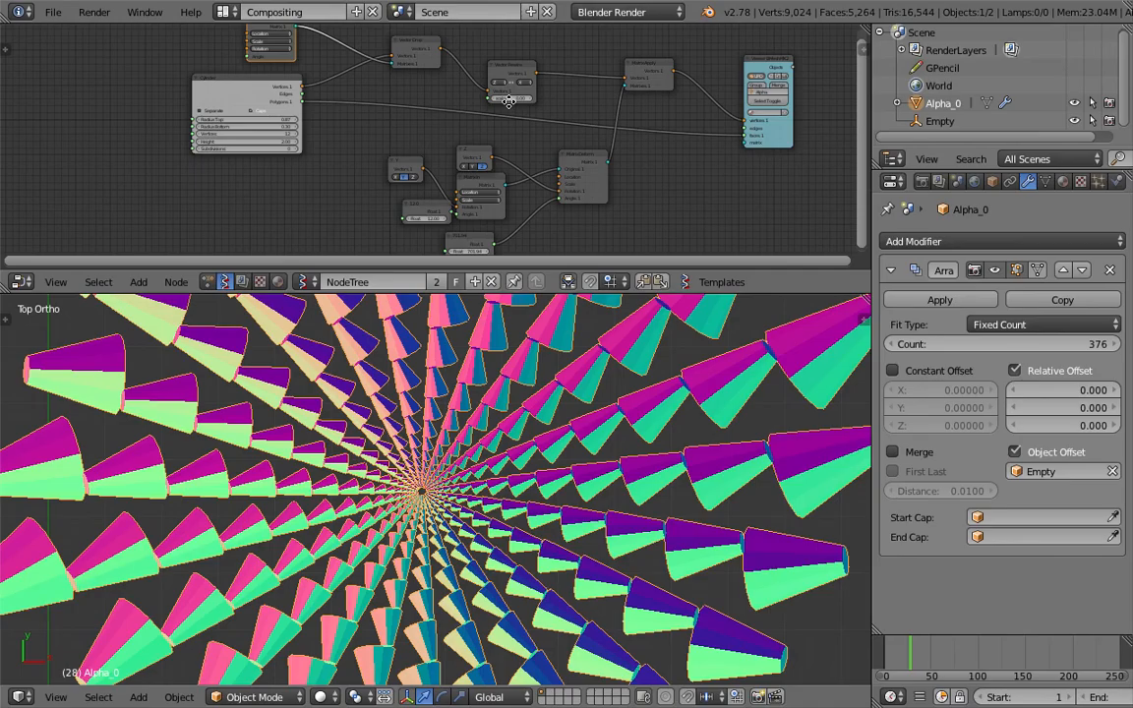
Step: Add a Torus node beside the Cylinder node
scroll(159, 123, "up", 2)
key("space")
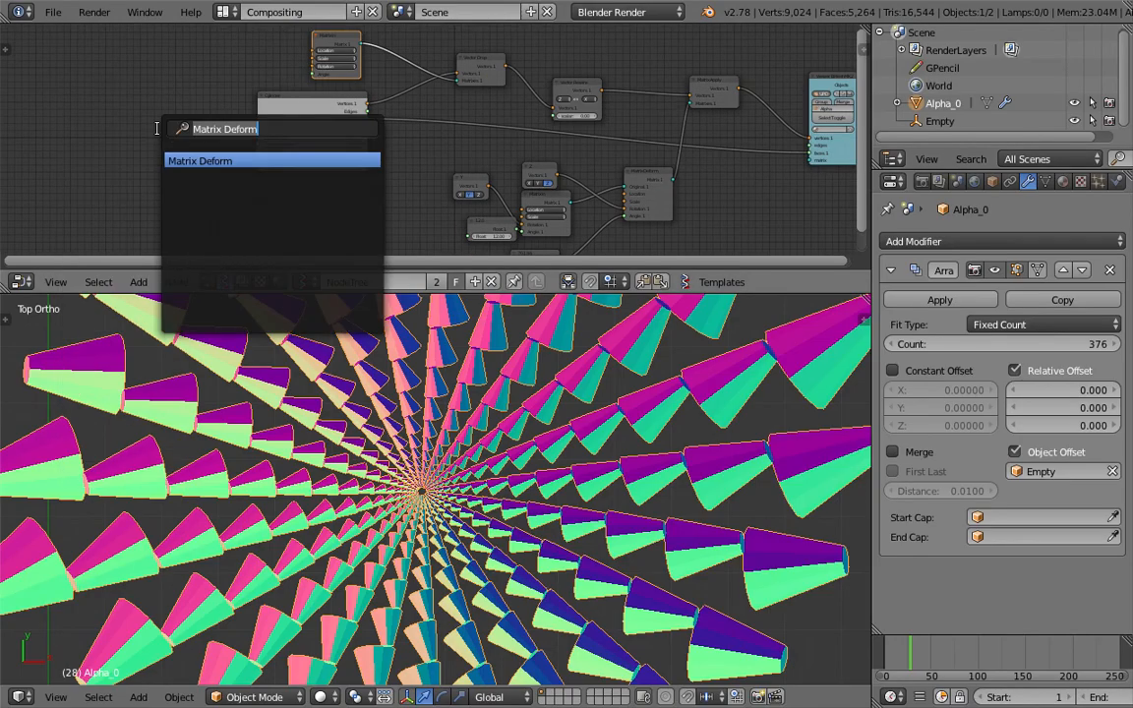
type("tor")
key("Down")
key("Return")
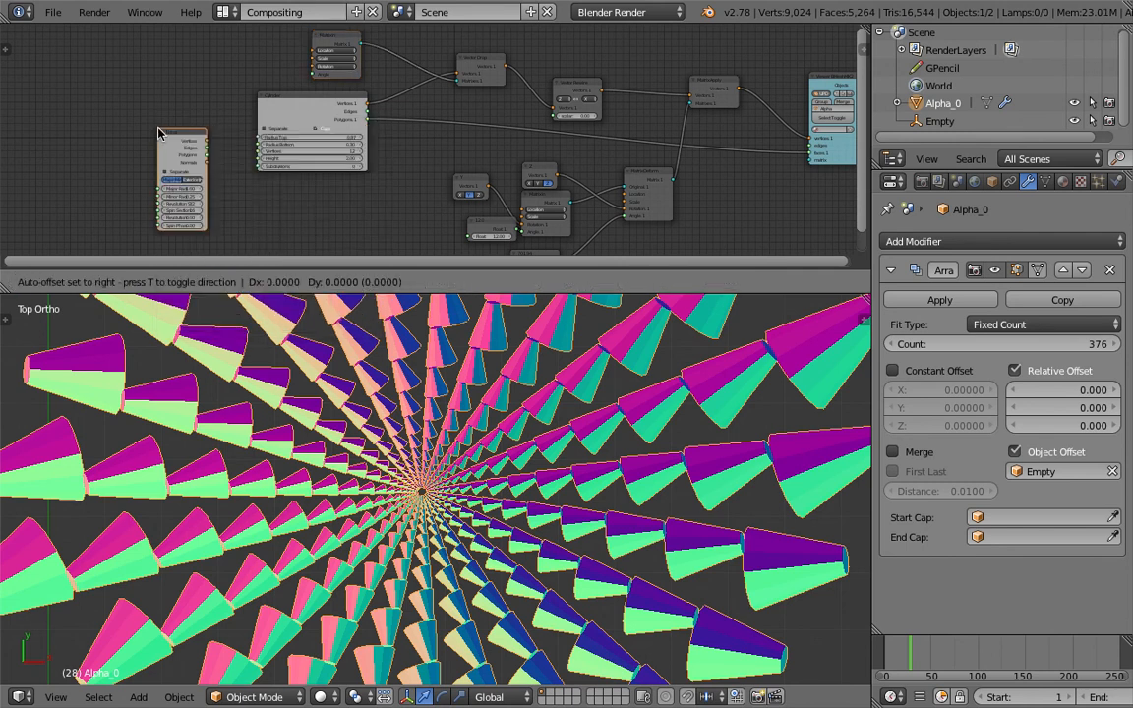
left_click(154, 114)
Step: Enlarge the node editor and link the Torus Vertices to Vector Drop and its Polygons to the viewer's faces input
scroll(148, 111, "up", 1)
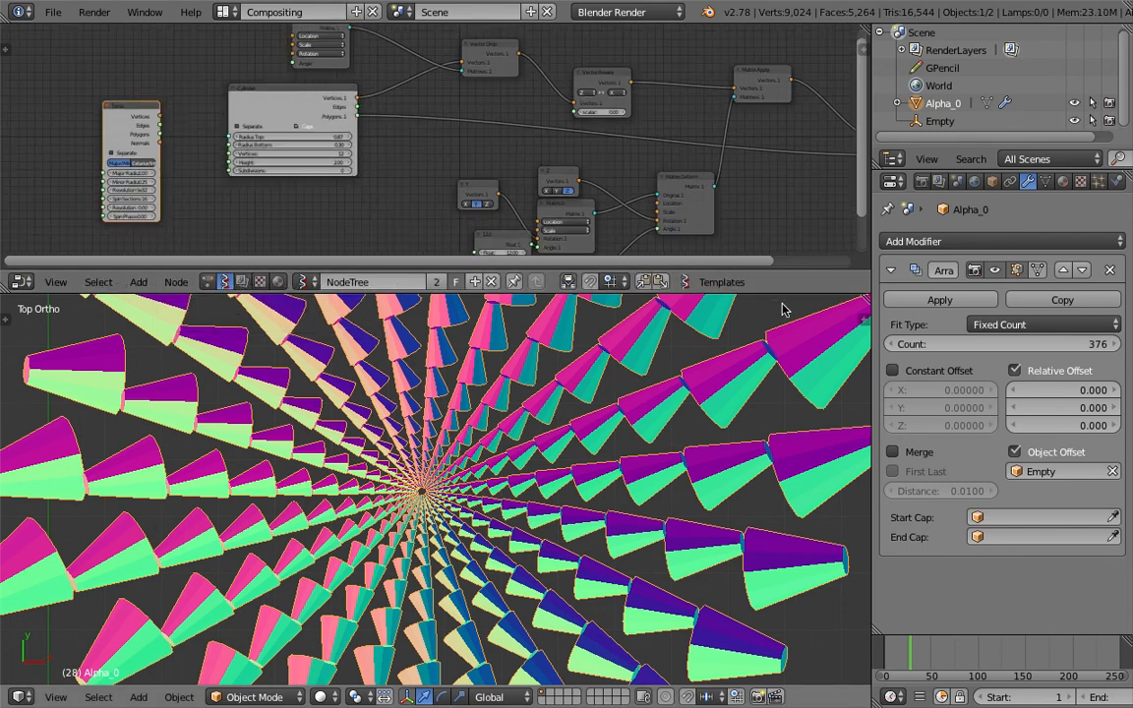
left_click_drag(704, 269, 704, 410)
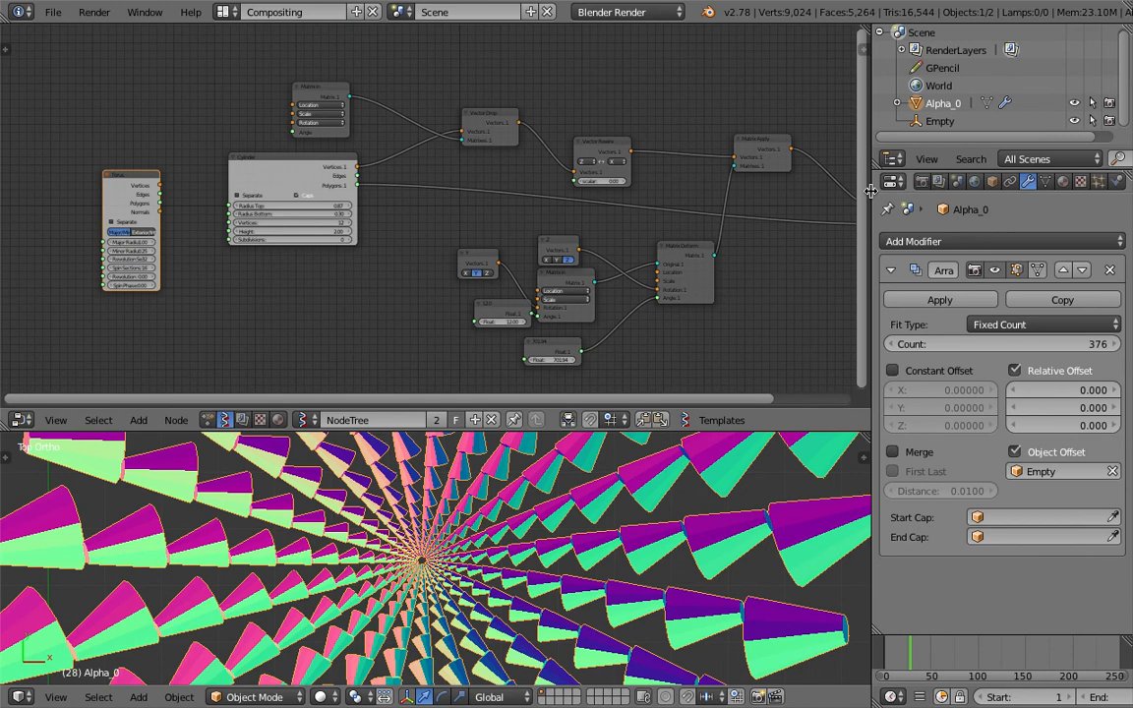
key("Home")
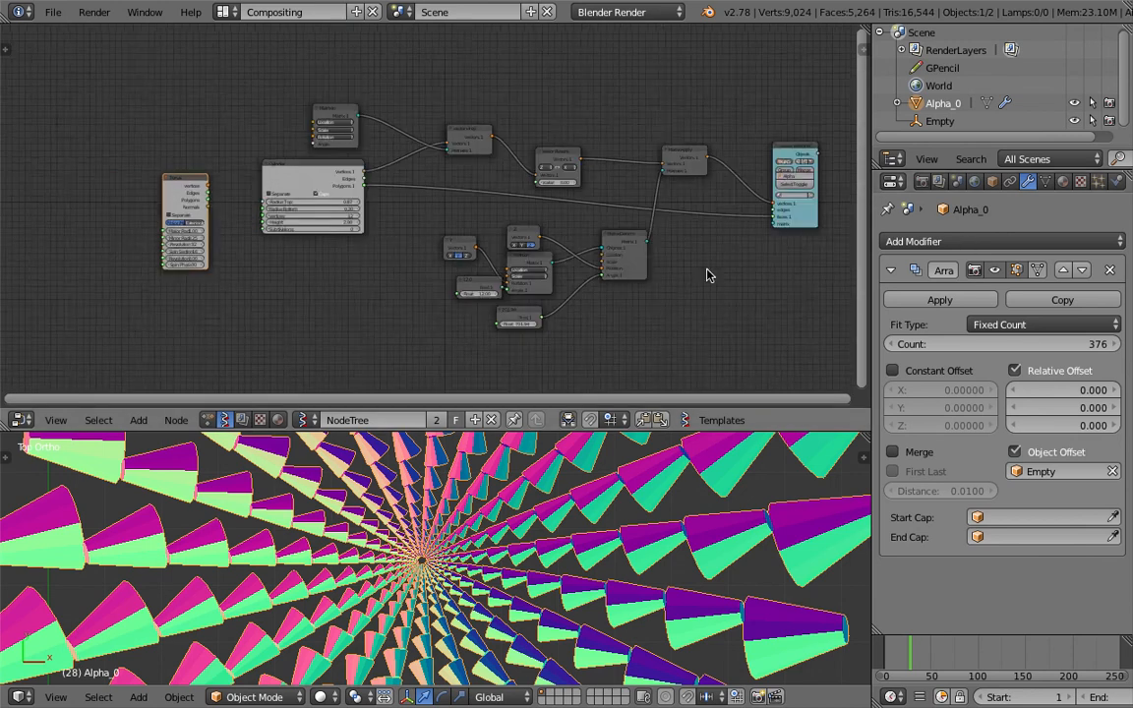
left_click_drag(118, 143, 379, 95)
left_click_drag(119, 157, 734, 176)
Step: Set the Matrix in node's Angle float to about 89.79 and the Matrix Deform node's Angle float to about 613.89
scroll(417, 233, "up", 4)
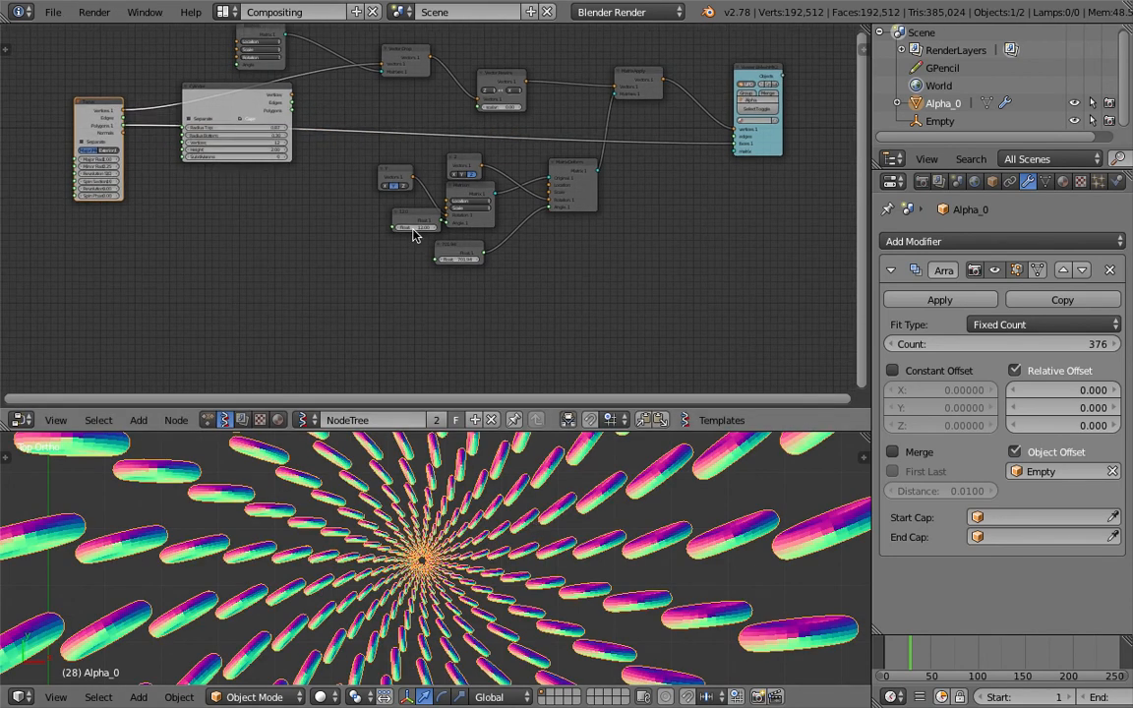
left_click_drag(417, 230, 490, 230)
left_click_drag(481, 274, 456, 273)
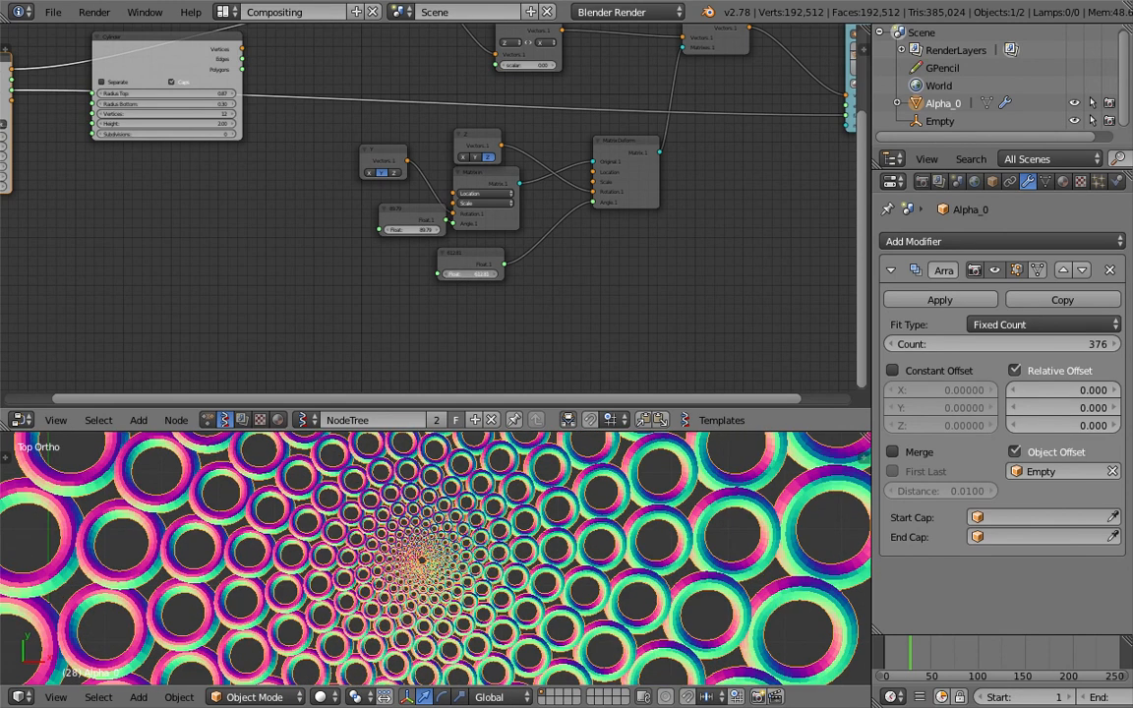
Step: Enlarge the 3D viewport and examine the torus ring spiral from an oblique angle and from the top view
left_click_drag(547, 431, 548, 184)
scroll(524, 444, "up", 1)
scroll(523, 444, "down", 3)
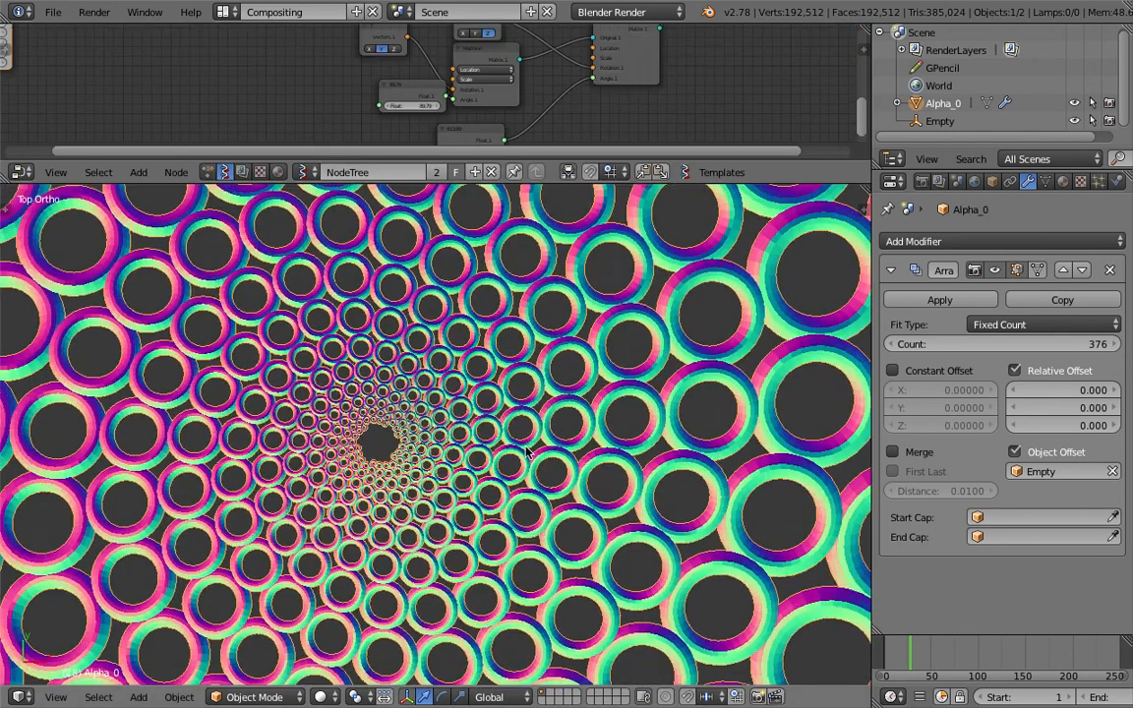
middle_click_drag(526, 450, 499, 565)
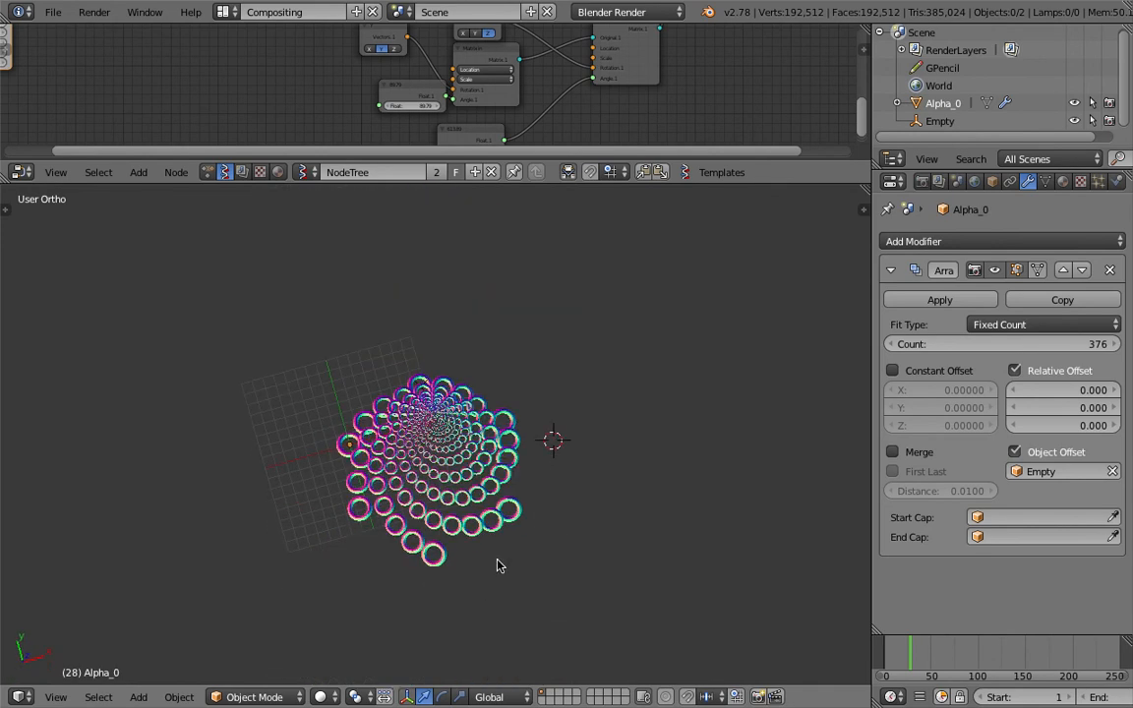
left_click(58, 691)
left_click(79, 616)
scroll(477, 489, "up", 10)
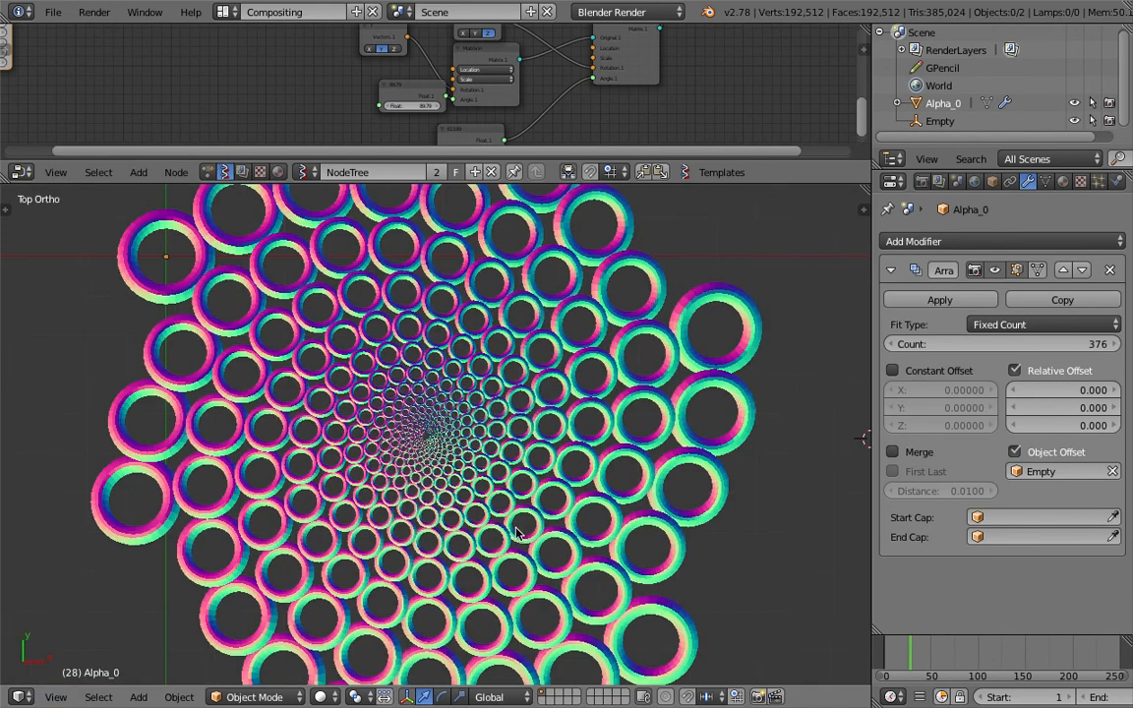
middle_click_drag(509, 483, 515, 487, "shift")
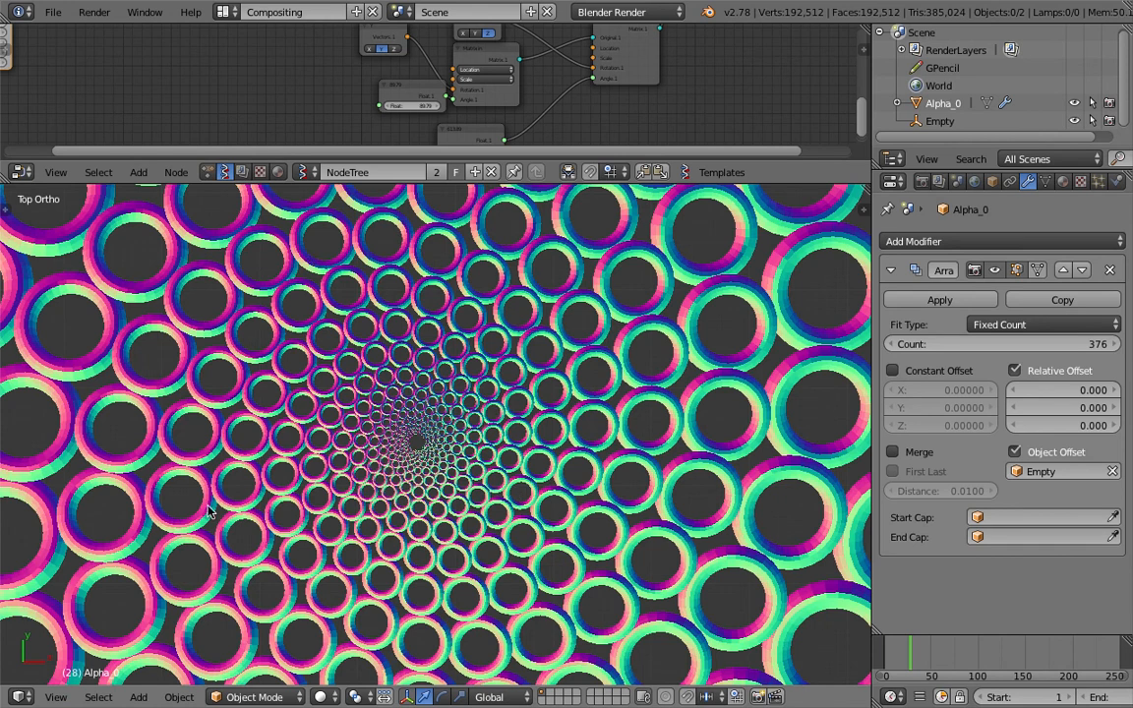
Step: Set the Matrix in node's Angle float to about -5.37 and move that Float node further from Matrix in
middle_click_drag(414, 324, 433, 329, "shift")
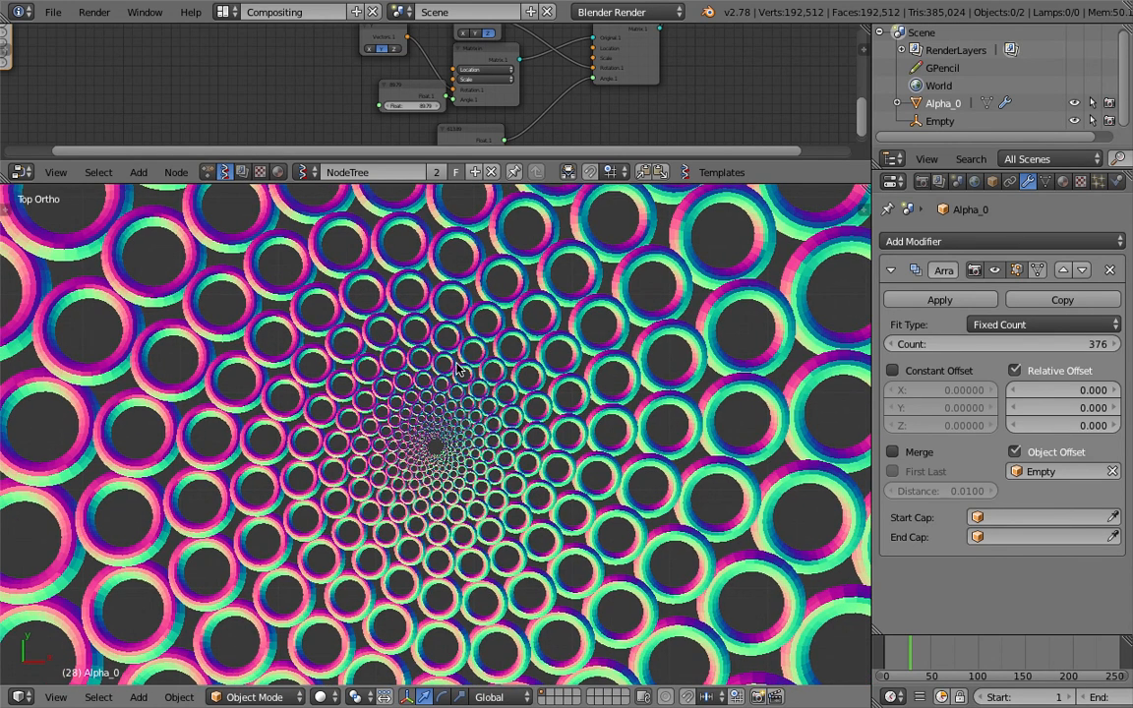
scroll(423, 88, "up", 1)
left_click_drag(410, 96, 263, 109)
Step: Examine the tilted torus spiral from its centre to its outer rings in oblique and top views
mouse_move(542, 445)
middle_mouse_down()
mouse_move(536, 469)
mouse_move(511, 460)
mouse_move(546, 633)
mouse_move(584, 296)
mouse_move(731, 273)
mouse_move(566, 433)
mouse_move(577, 403)
mouse_move(591, 407)
mouse_move(563, 438)
middle_mouse_up()
scroll(578, 403, "up", 3)
scroll(593, 407, "up", 4)
scroll(564, 436, "down", 5)
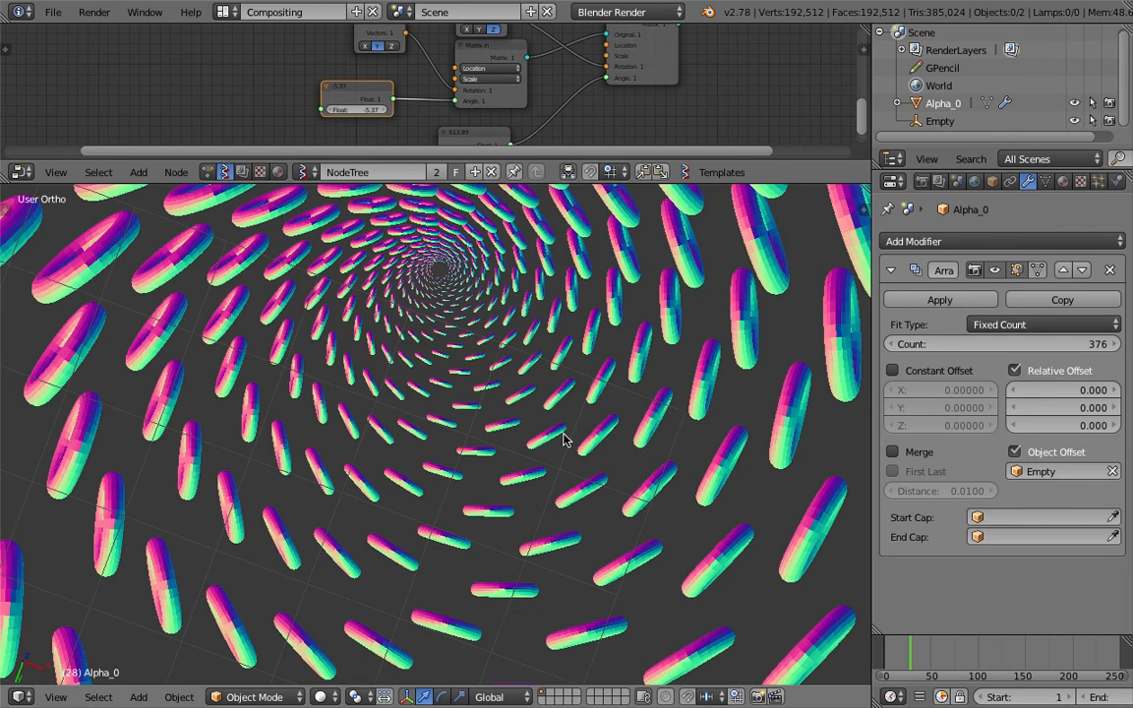
scroll(563, 440, "up", 2)
left_click(56, 697)
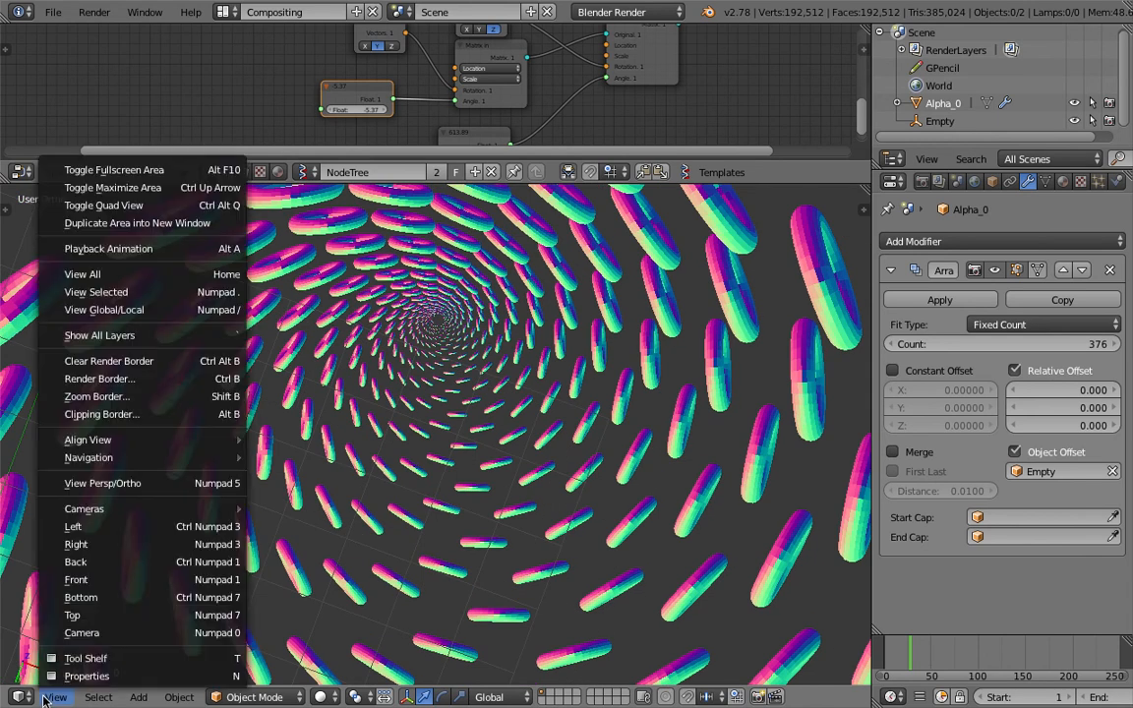
left_click(120, 618)
scroll(443, 456, "down", 5)
scroll(451, 464, "up", 11)
scroll(451, 464, "up", 6)
scroll(452, 463, "down", 7)
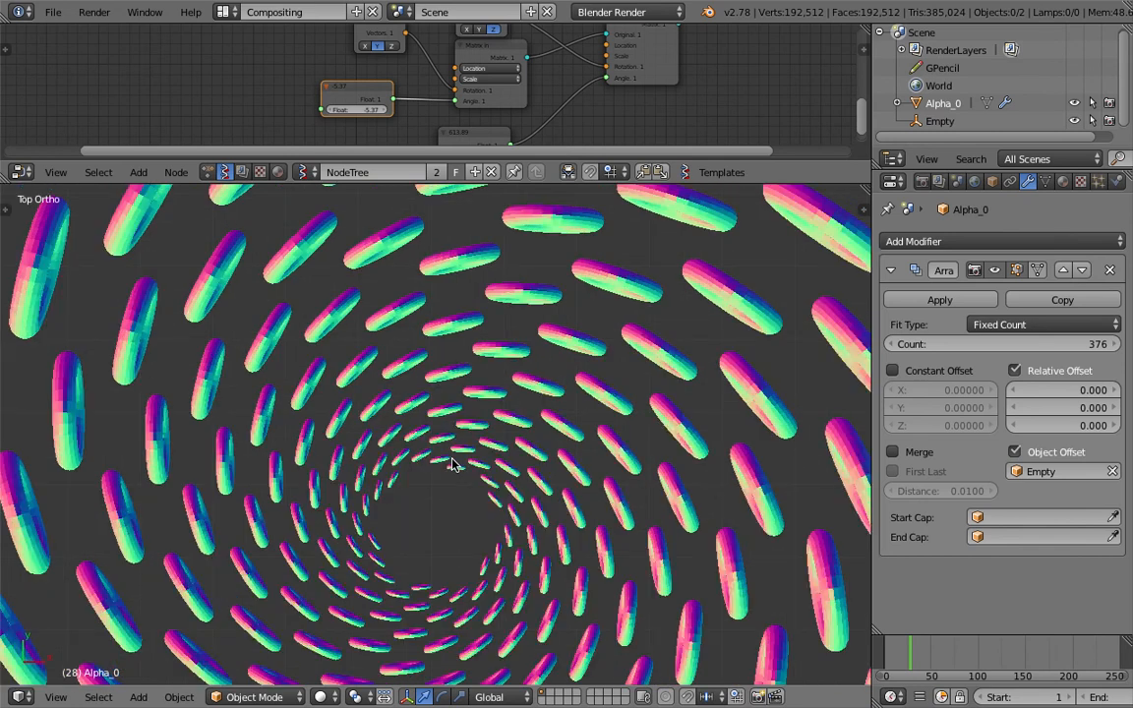
middle_click_drag(466, 446, 492, 461)
scroll(488, 458, "down", 9)
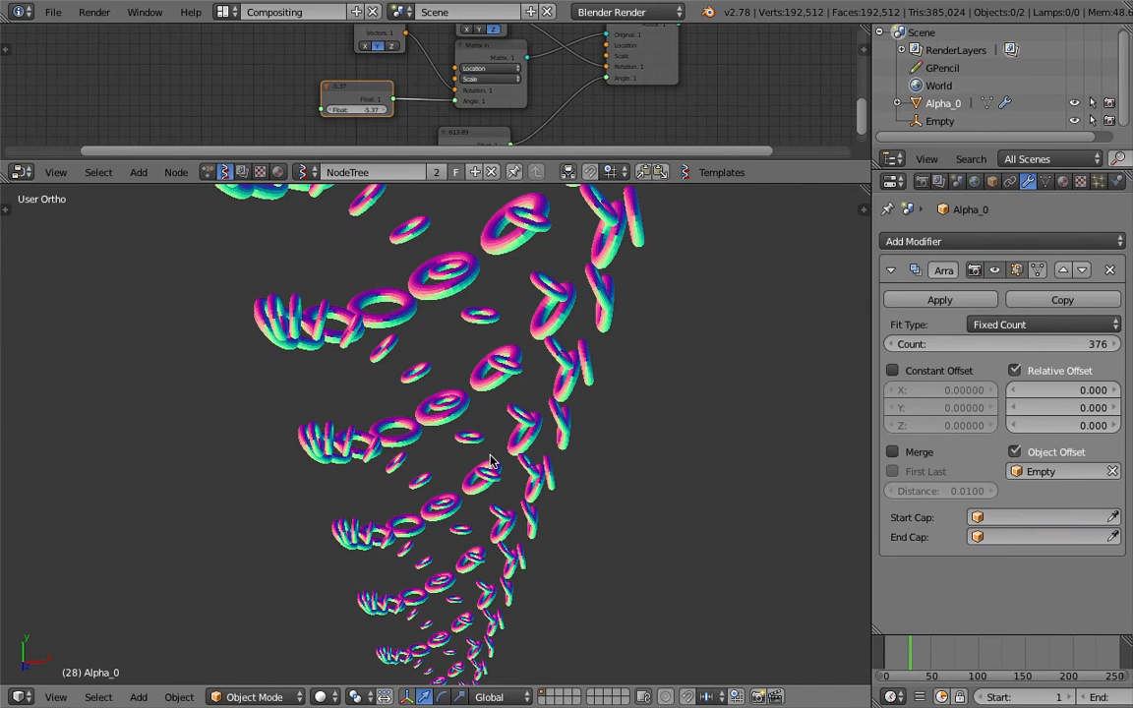